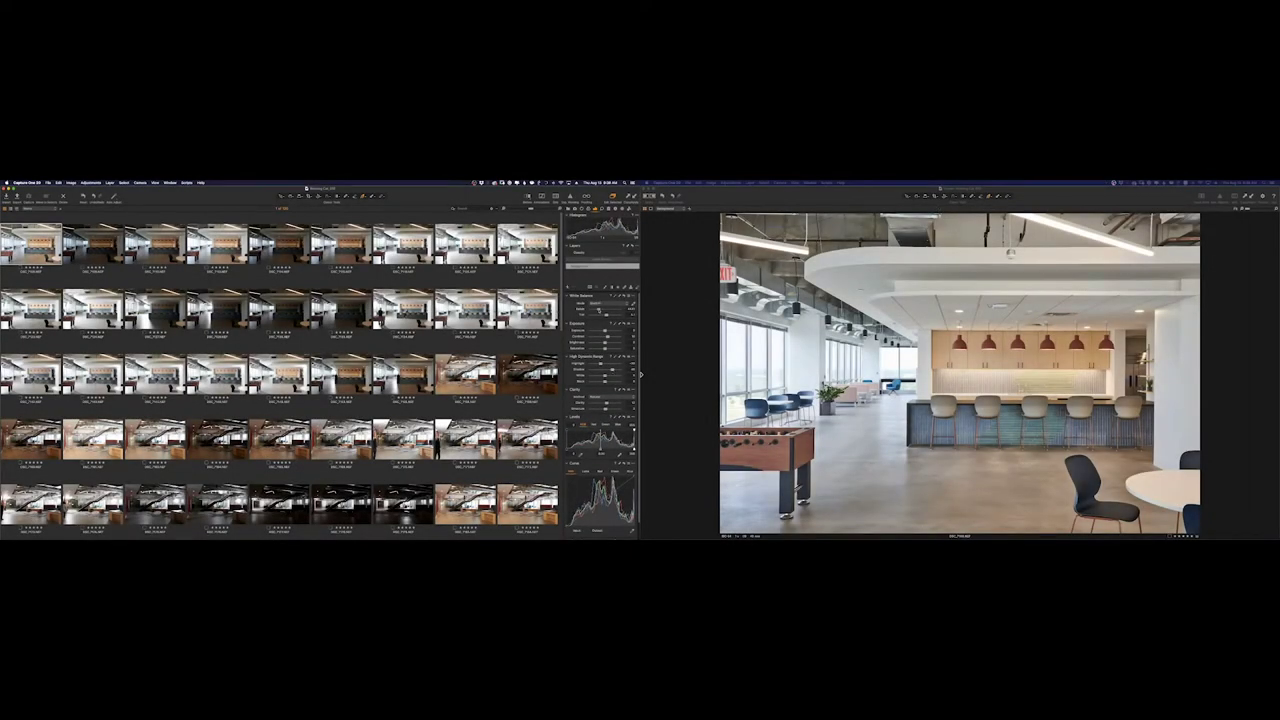
- Activate the right Capture One viewer and step back to the darker ambient kitchen exposure
left_click(1078, 306)
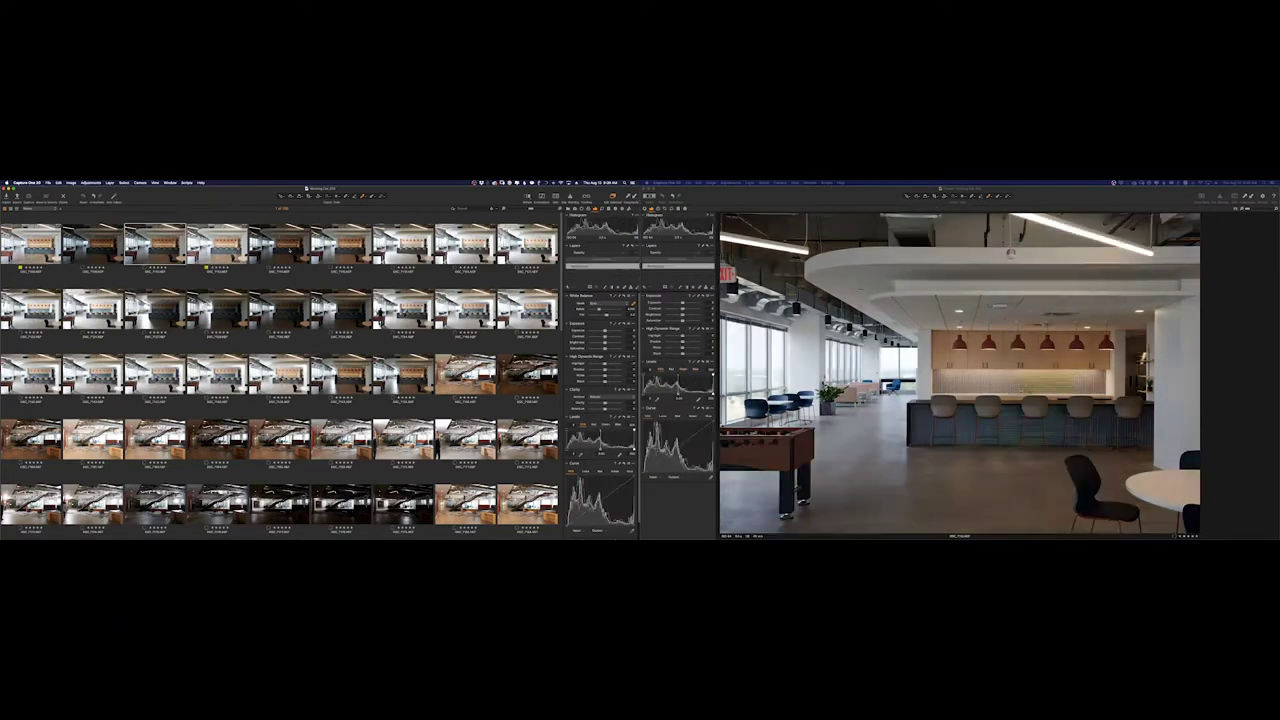
key("Left")
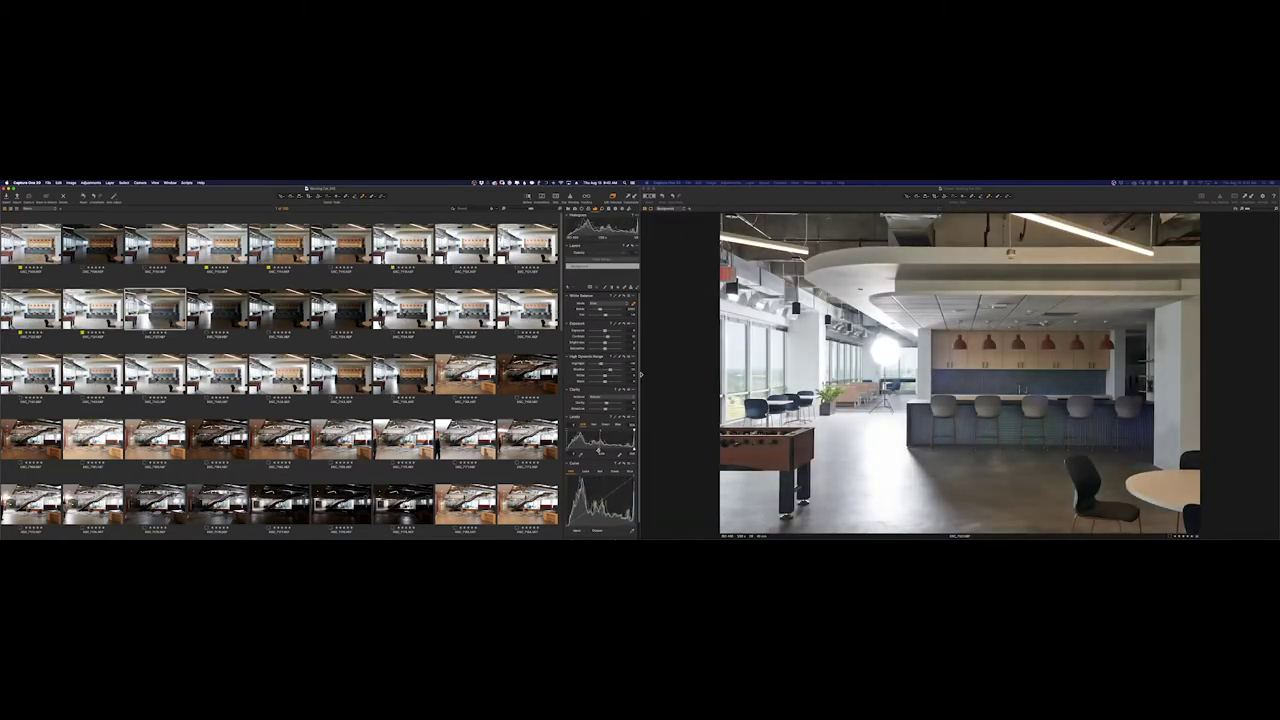
- Step through the next kitchen frames, from the brighter shot to the one with two models
key("Right")
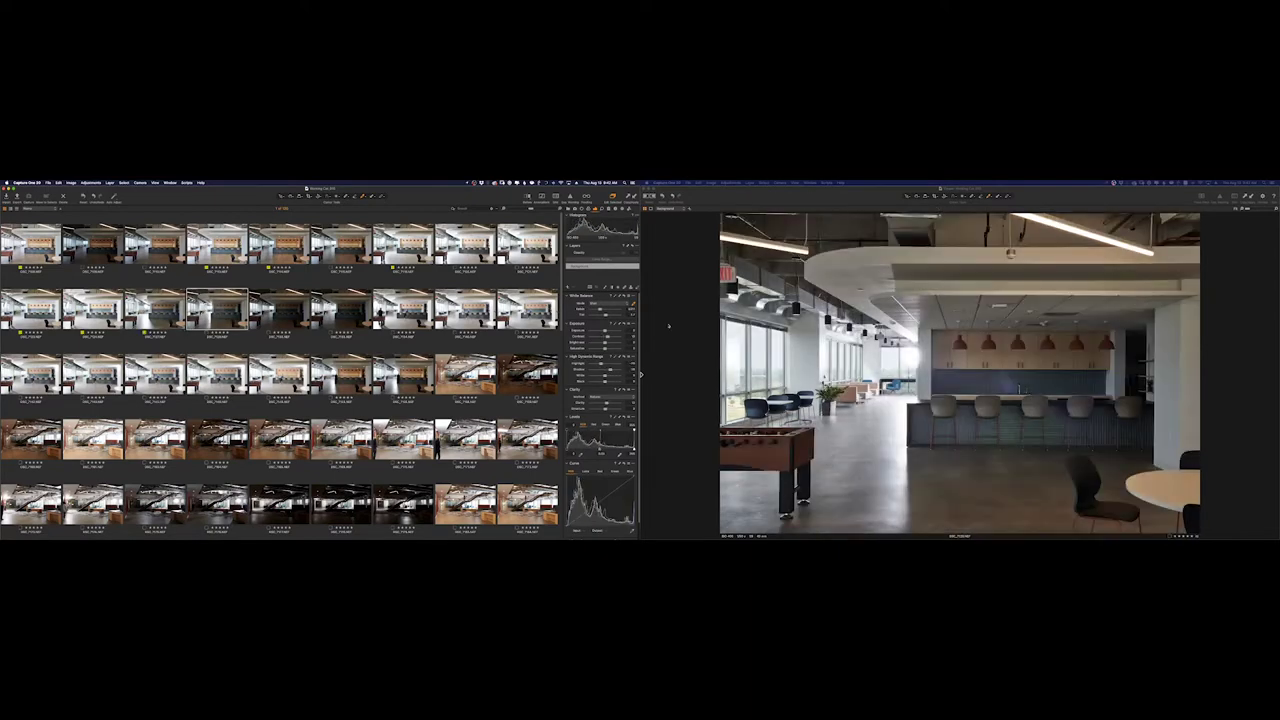
key("Right")
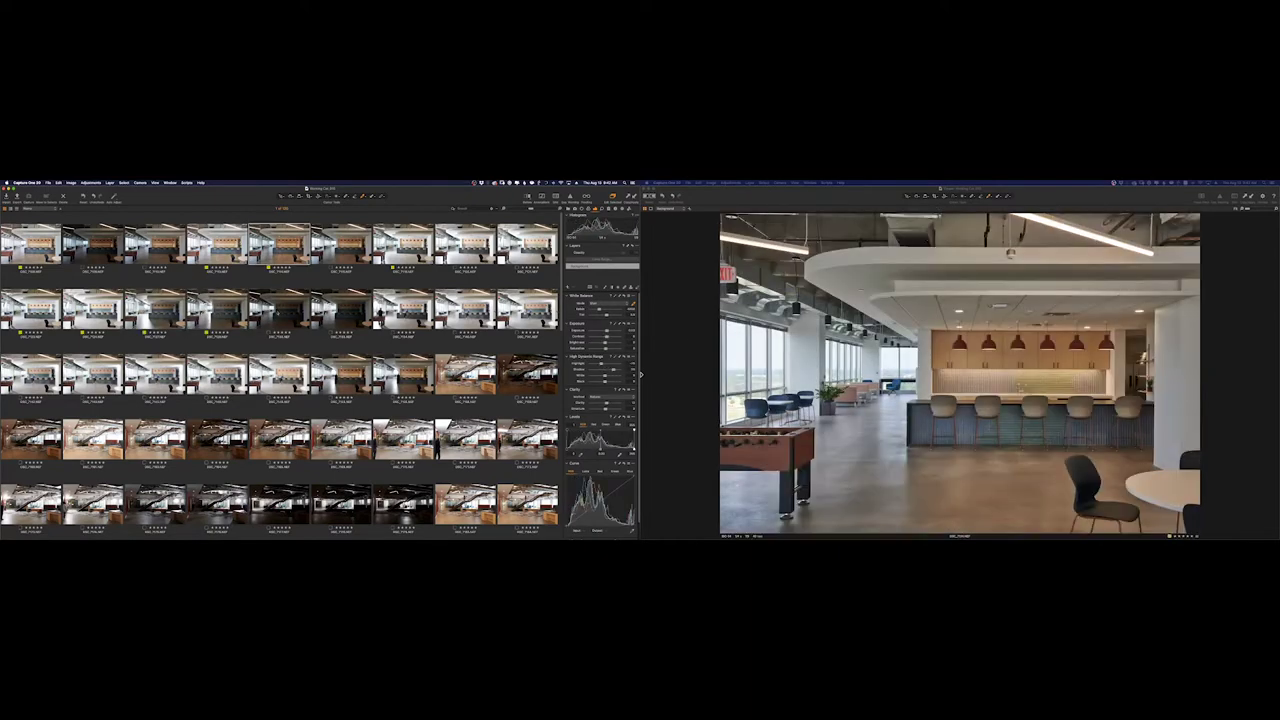
key("Right")
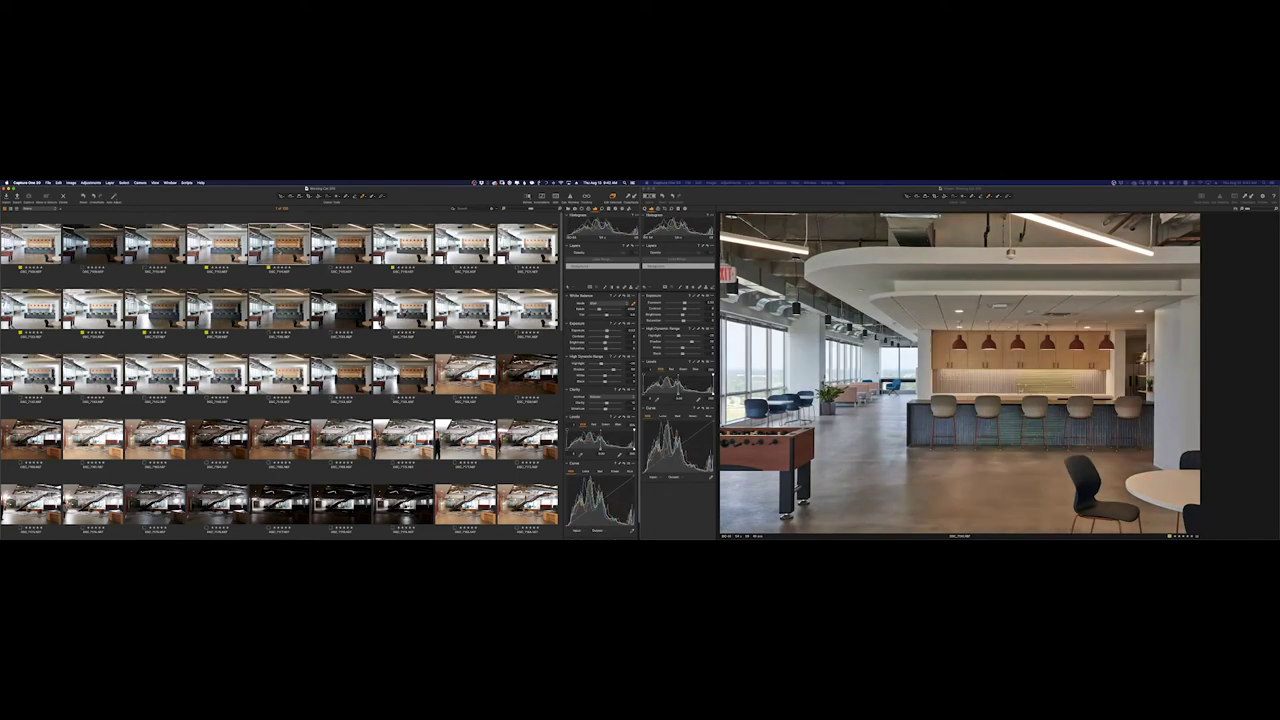
key("Right")
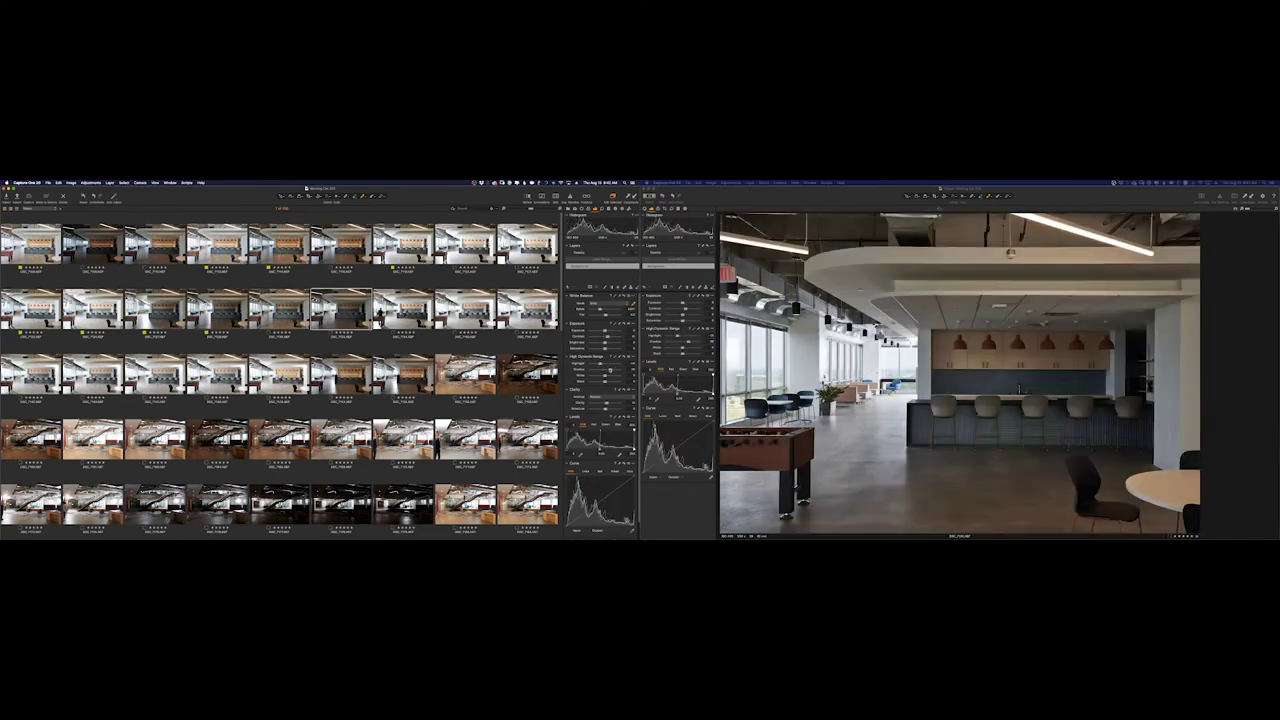
key("Right")
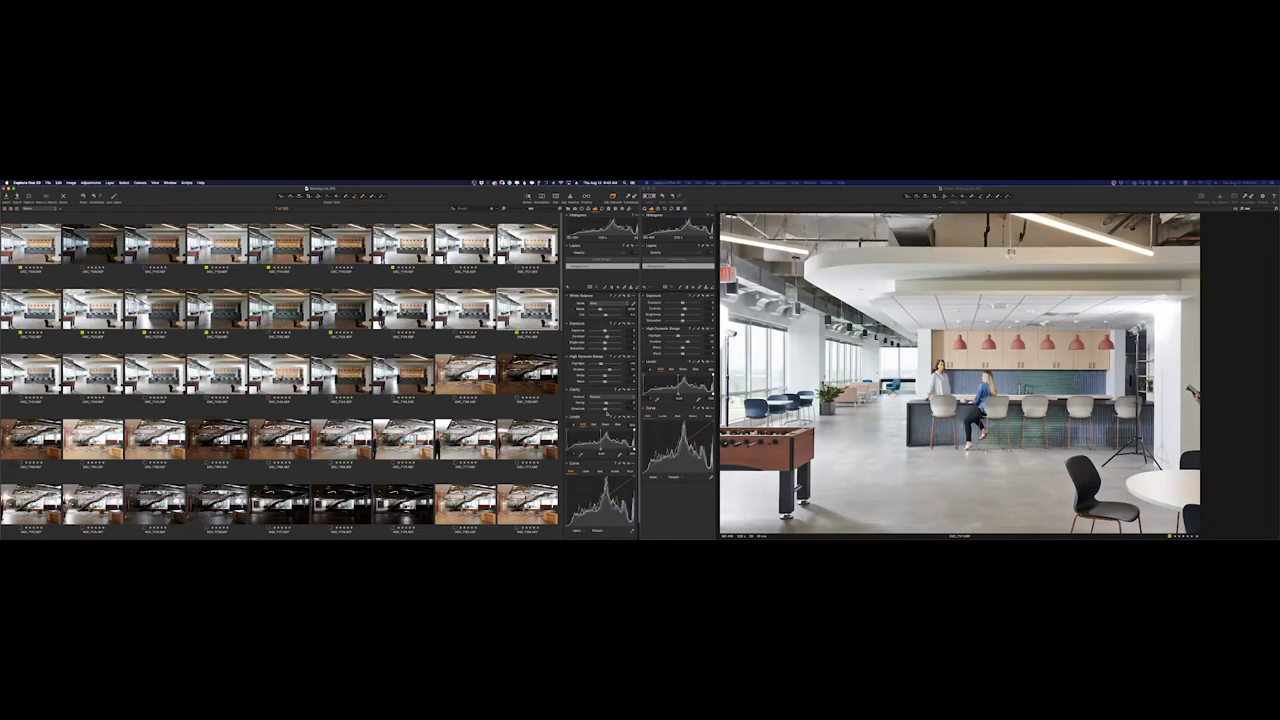
- Hide the viewer's adjustment tools, show the man-at-the-bar frame, and refocus the thumbnail browser
key("super+t")
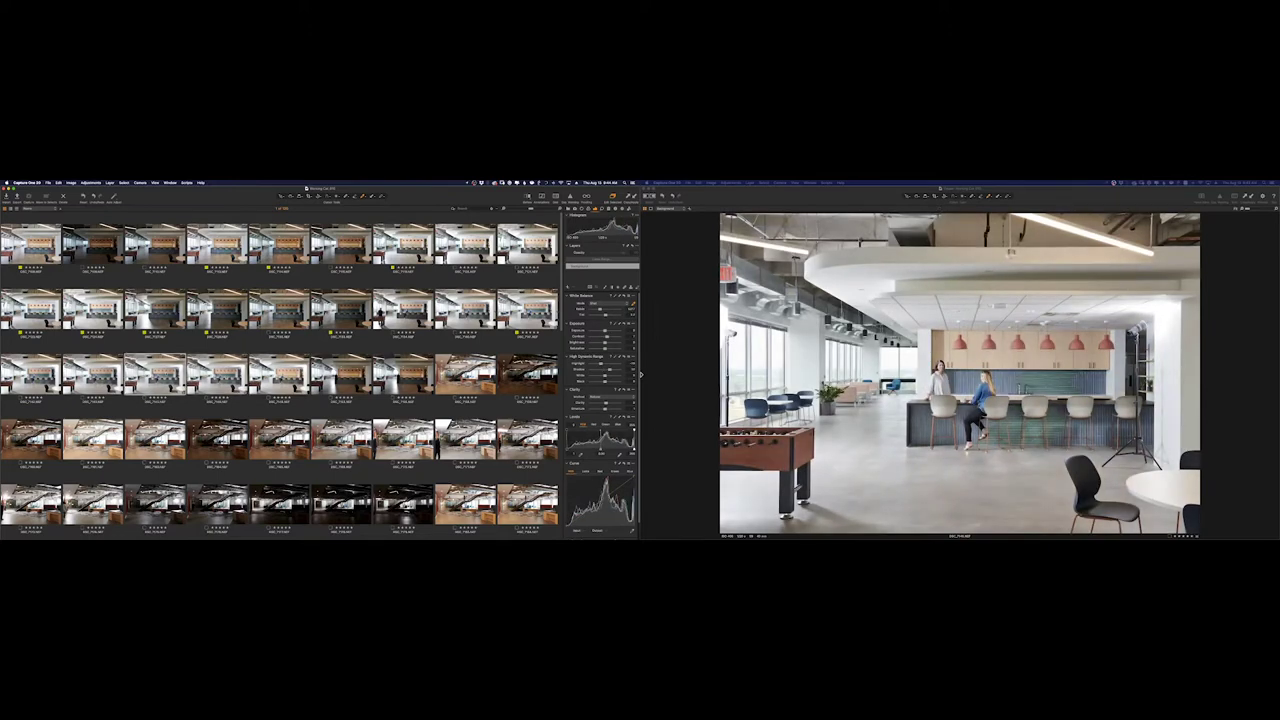
key("Right")
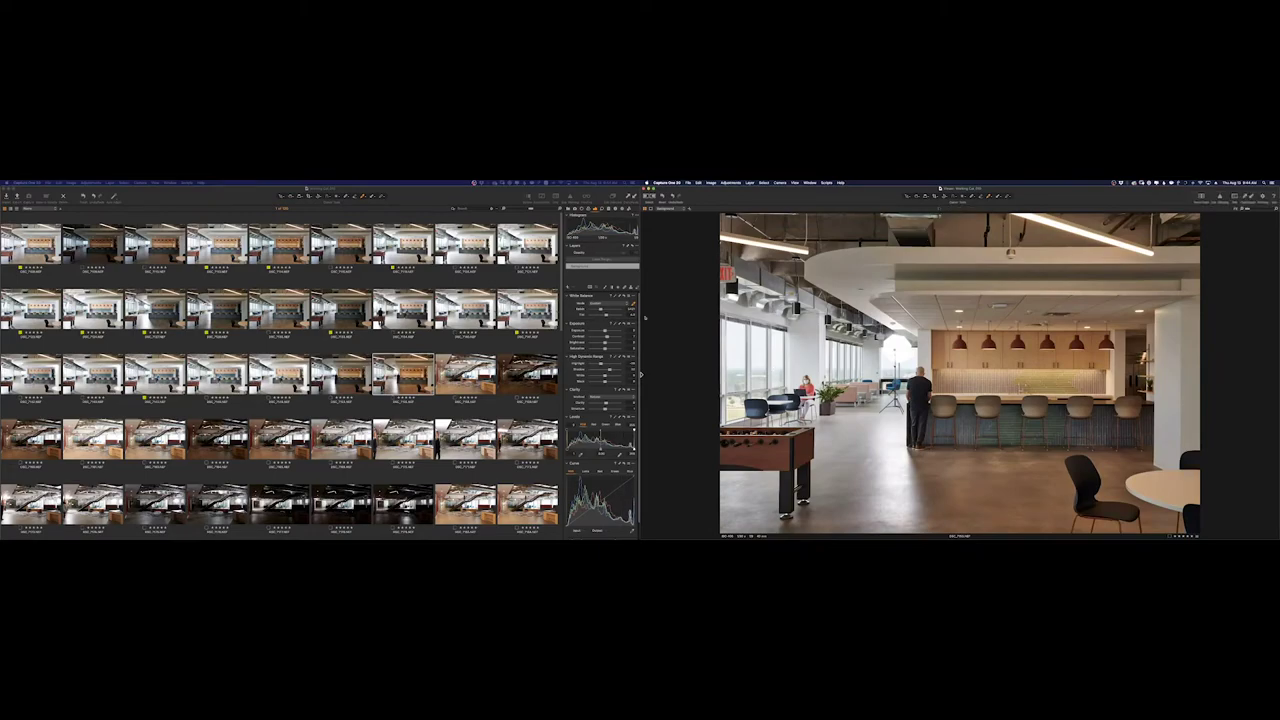
left_click(603, 310)
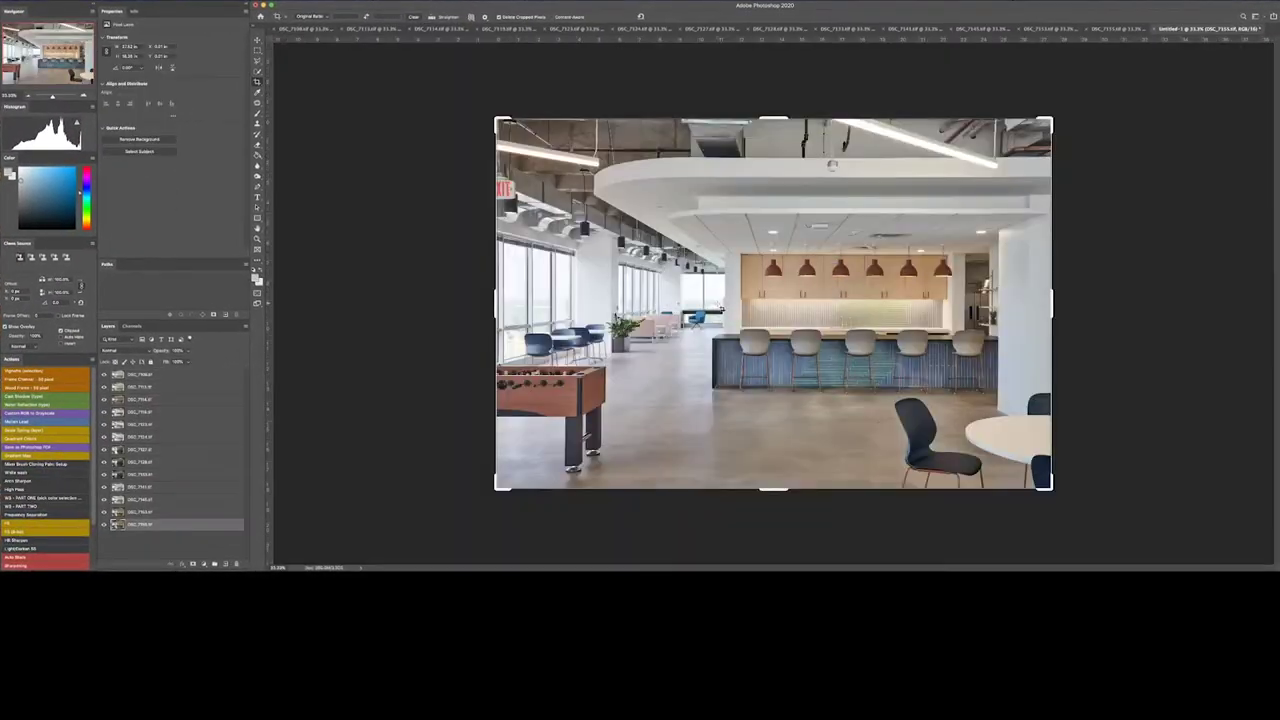
- Rename the top layers amb vertical, windows, flash with lights on, flash fill and base
left_click(112, 375)
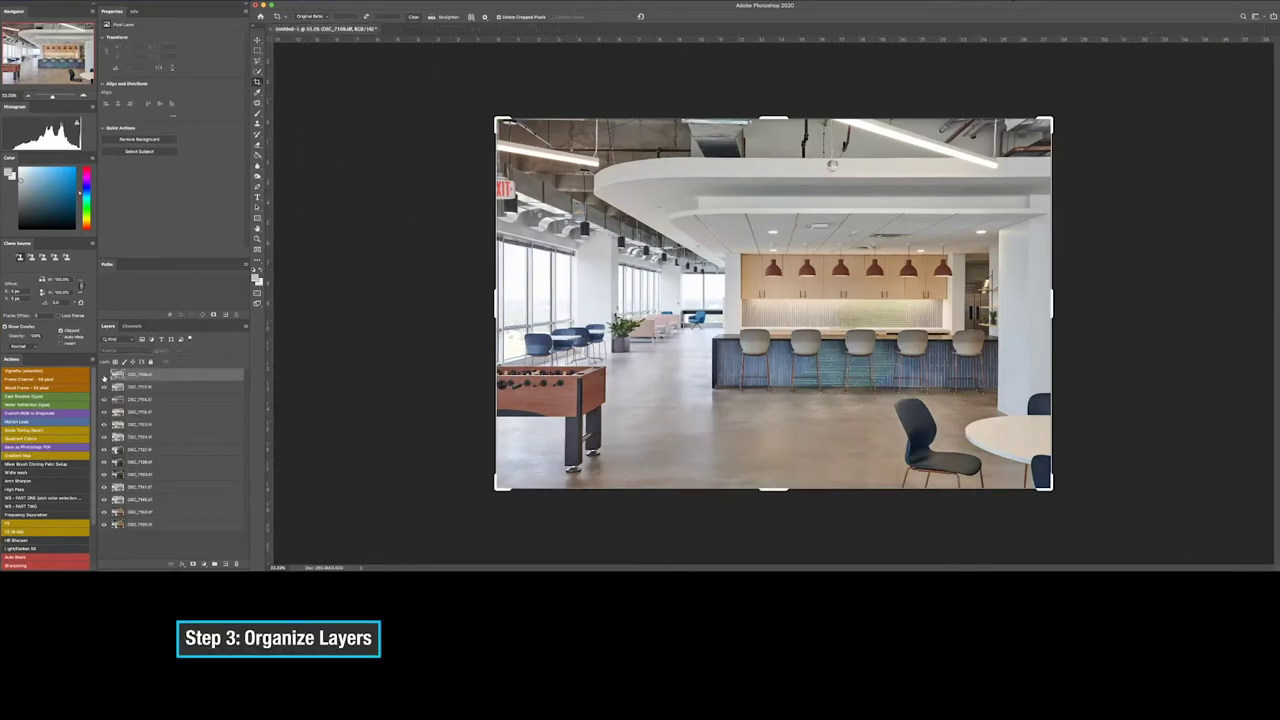
double_click(134, 374)
key("Tab")
type("amb vertical")
key("Tab")
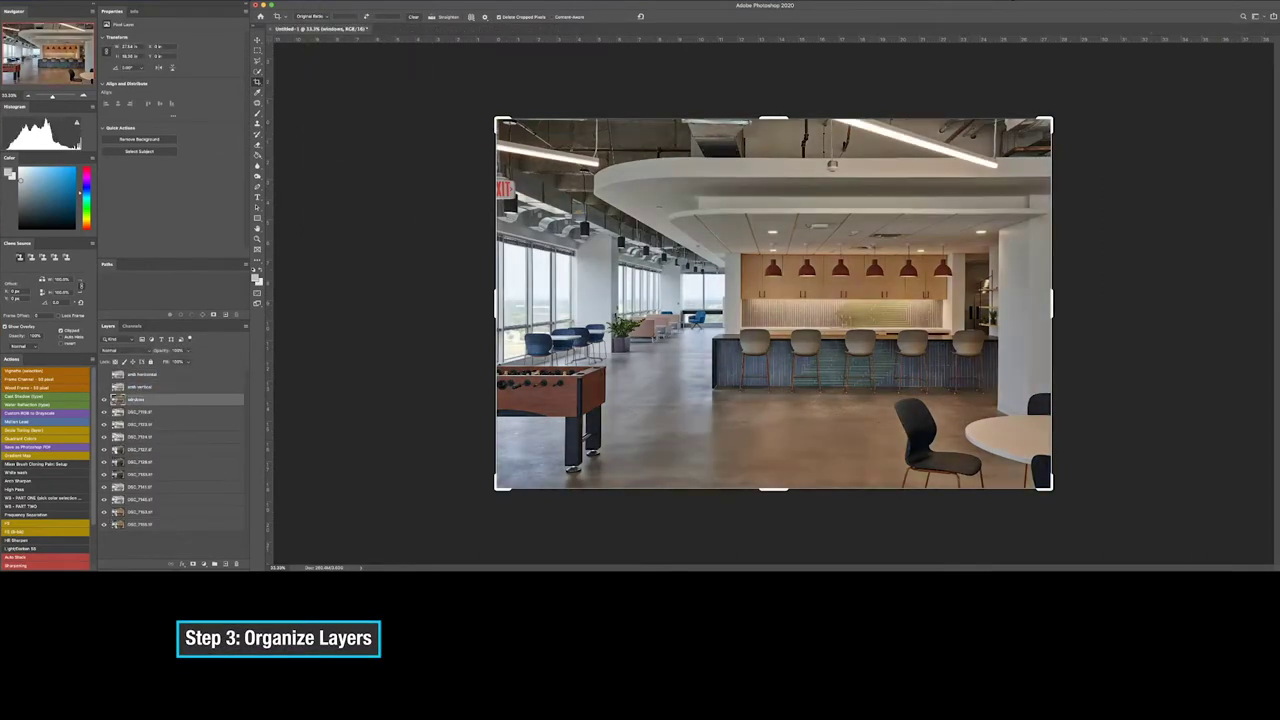
type("windows")
key("Tab")
type("flash with lights on")
key("Tab")
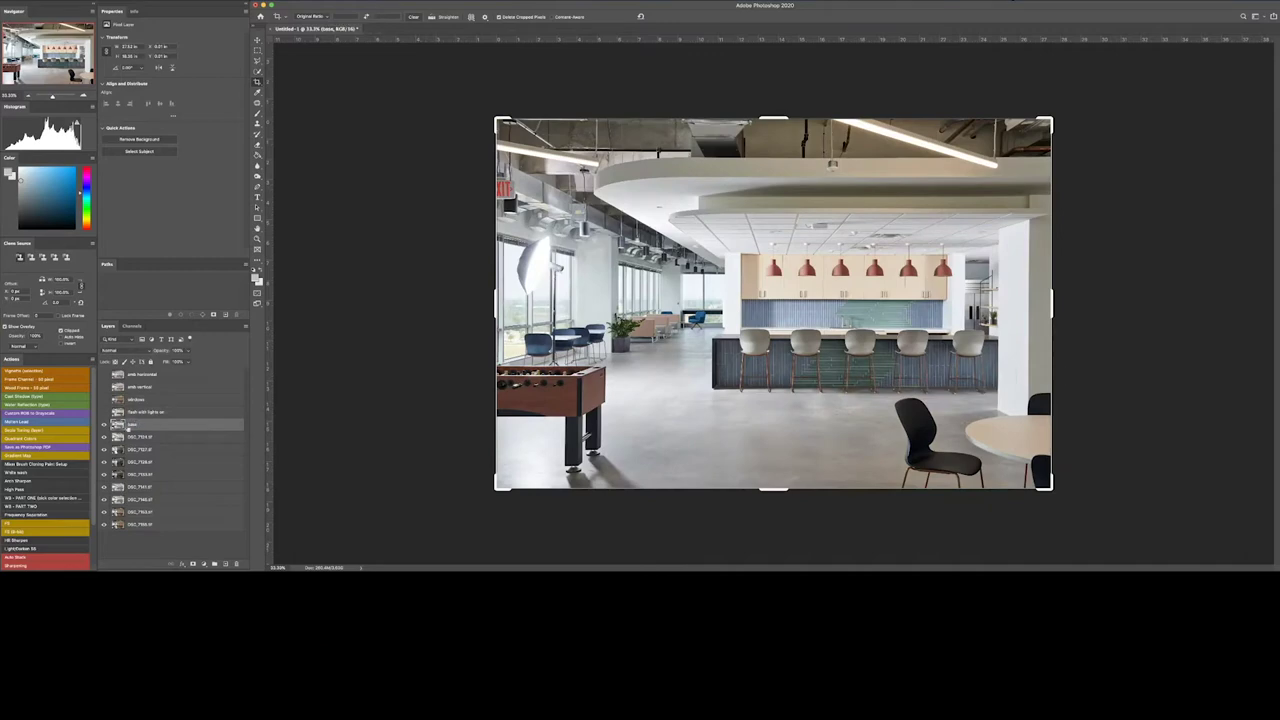
type("flash fill")
key("Tab")
type("base")
key("Tab")
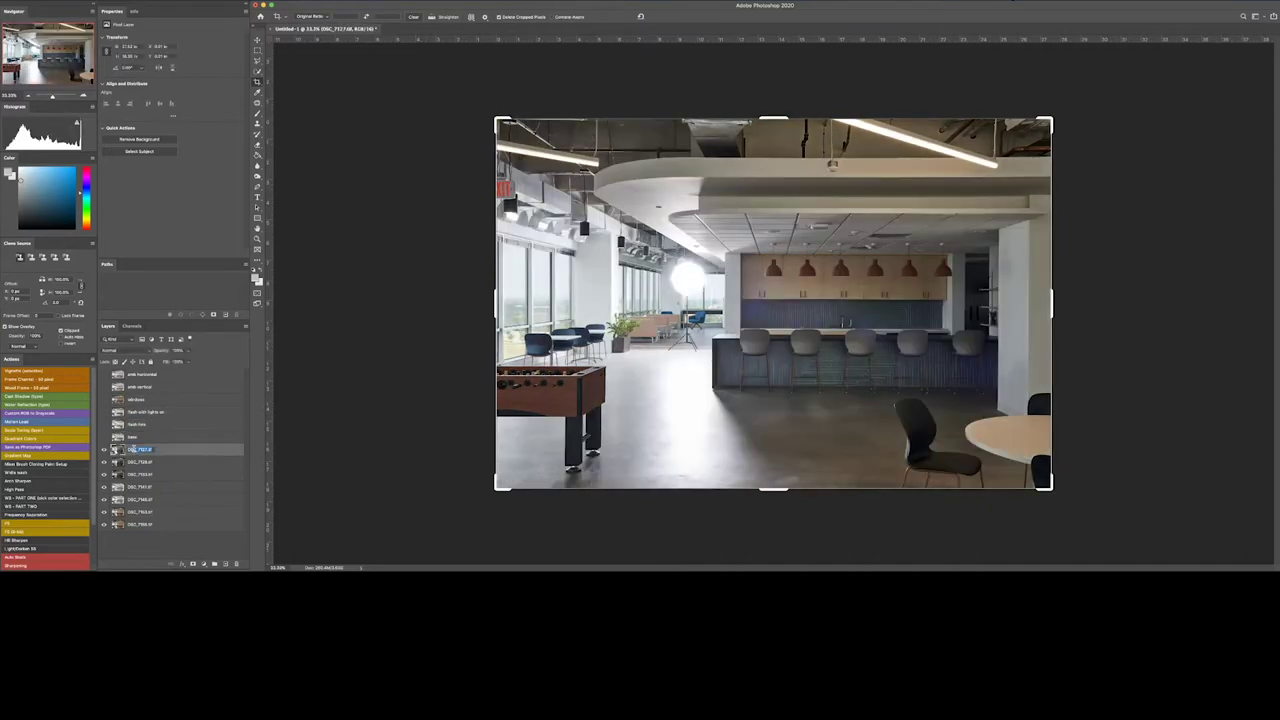
- Name the remaining layers fill 1, fill 2, middle mezzanine, left model masked, left model; group the models
type("fill 1")
key("Tab")
type("fill 2")
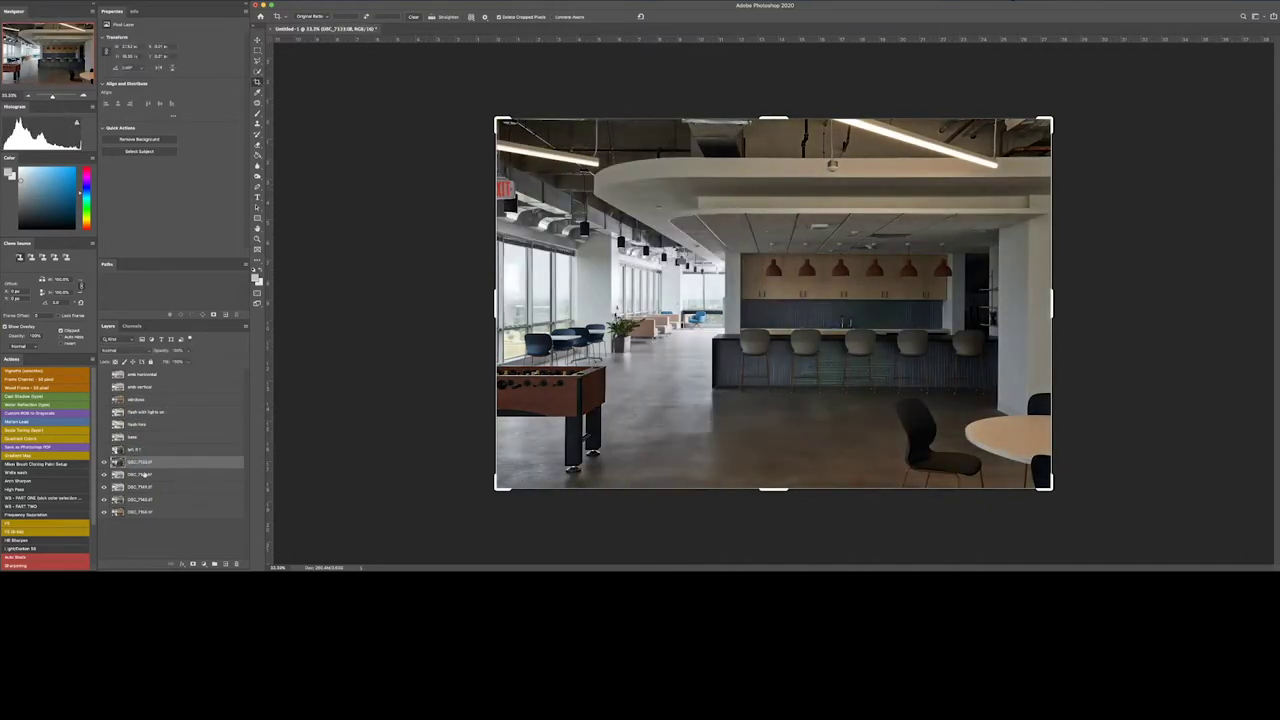
key("Tab")
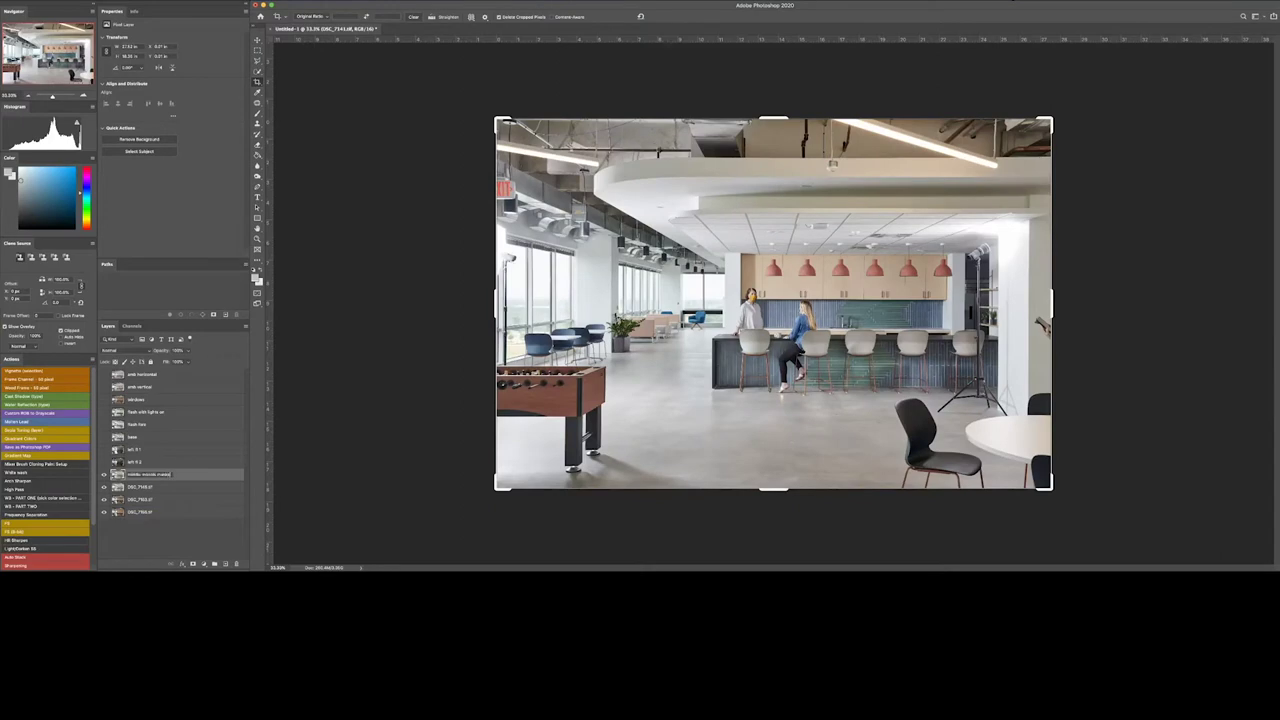
key("Tab")
type("middle mezzanine")
key("Tab")
type("left model masked")
key("Tab")
type("left model")
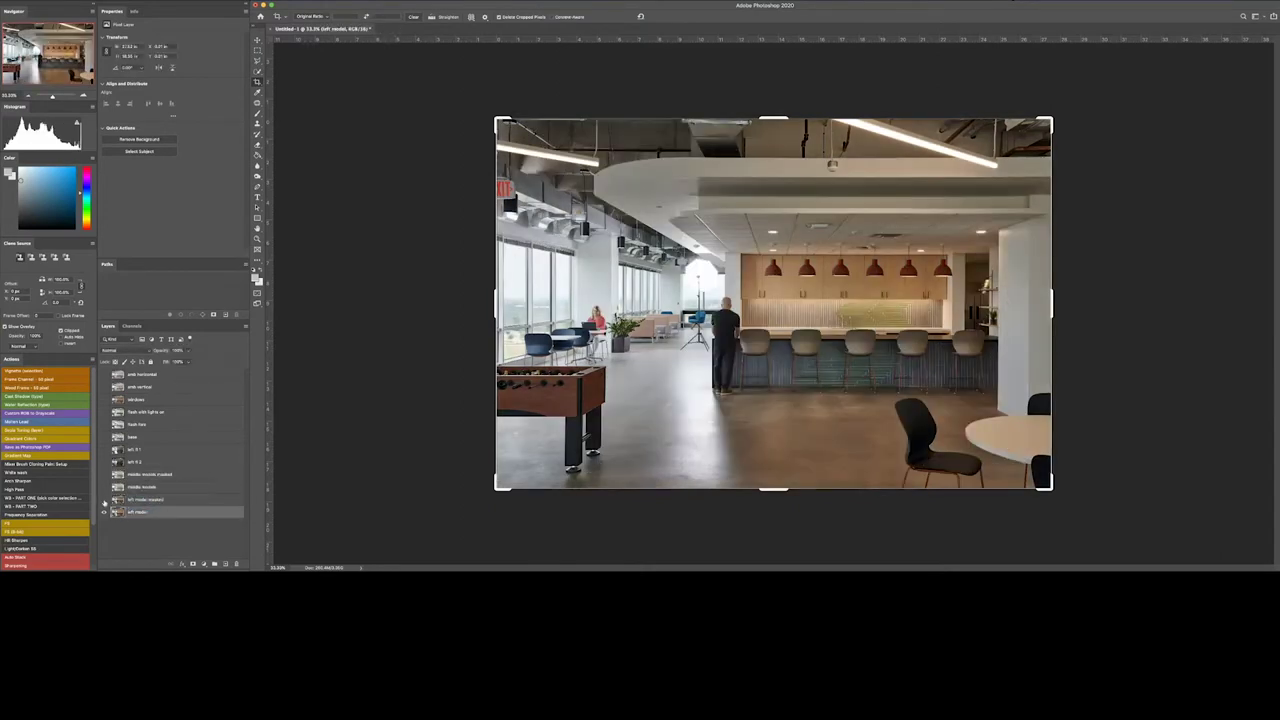
key("ctrl+g")
- Paint the flash fans mask into the ceiling and the fill layer's mask over the left windows
left_click(104, 474)
left_click(106, 452)
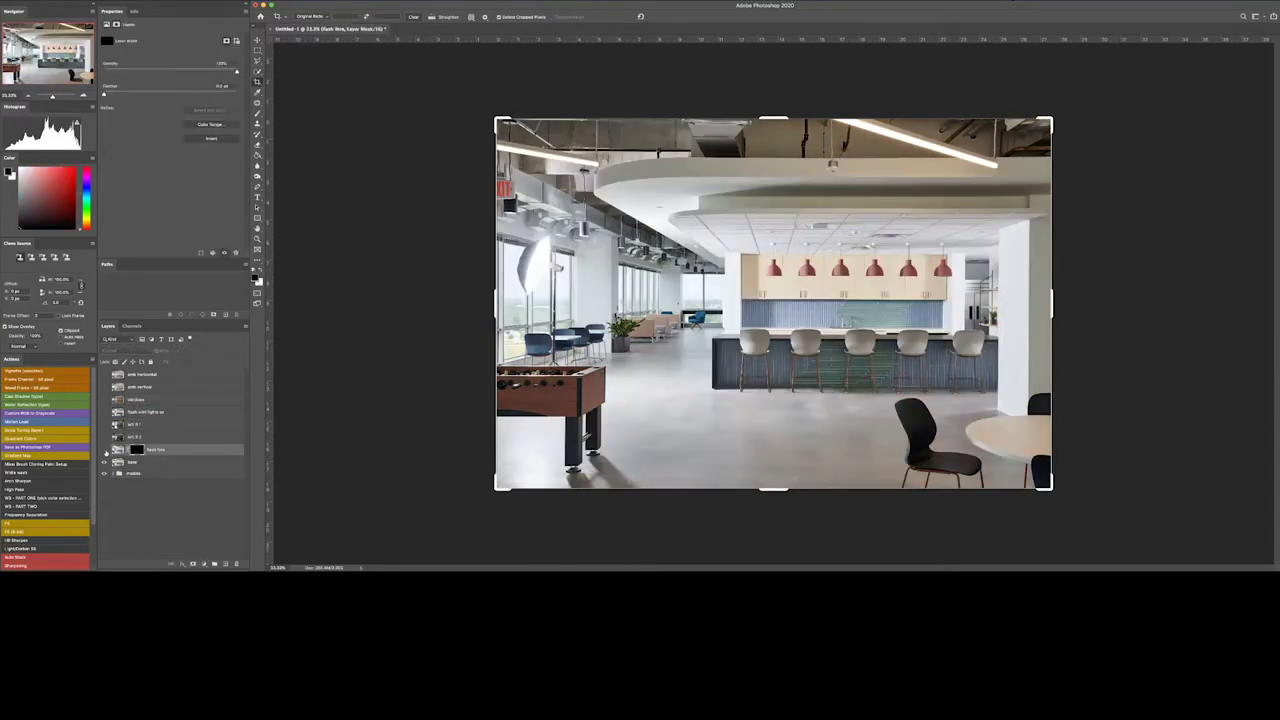
key("b")
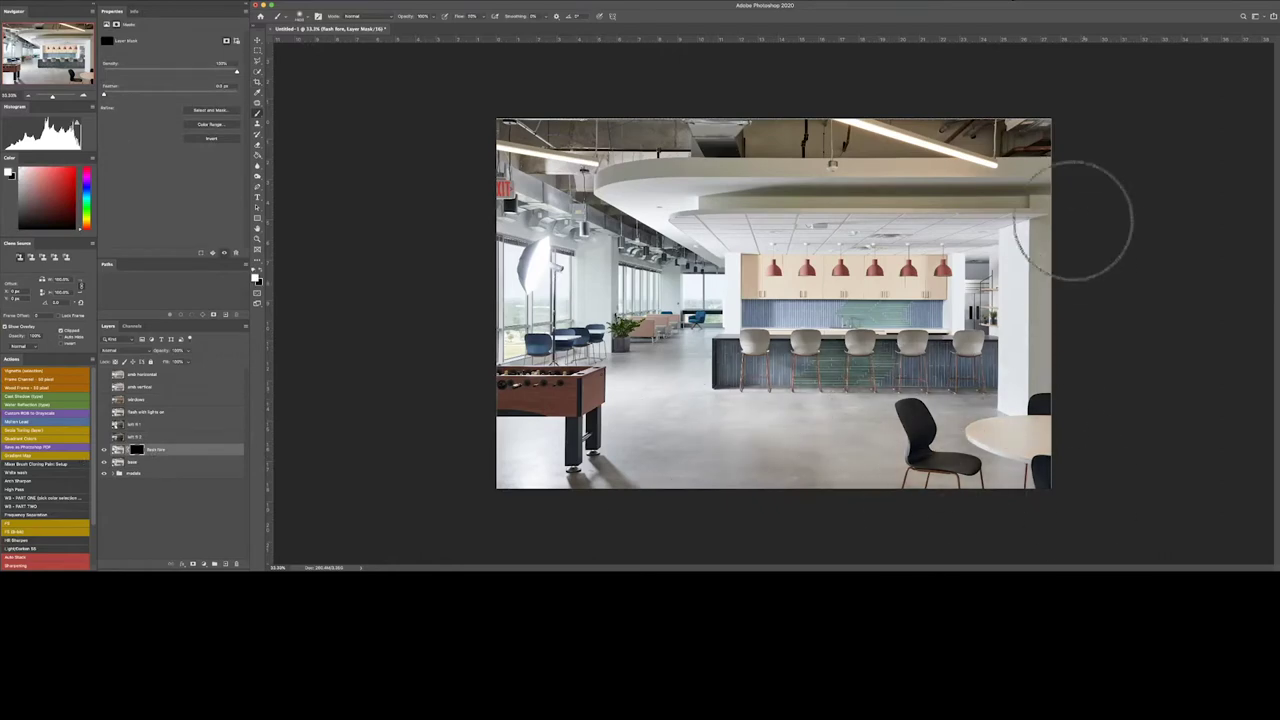
left_click_drag(1030, 200, 620, 175)
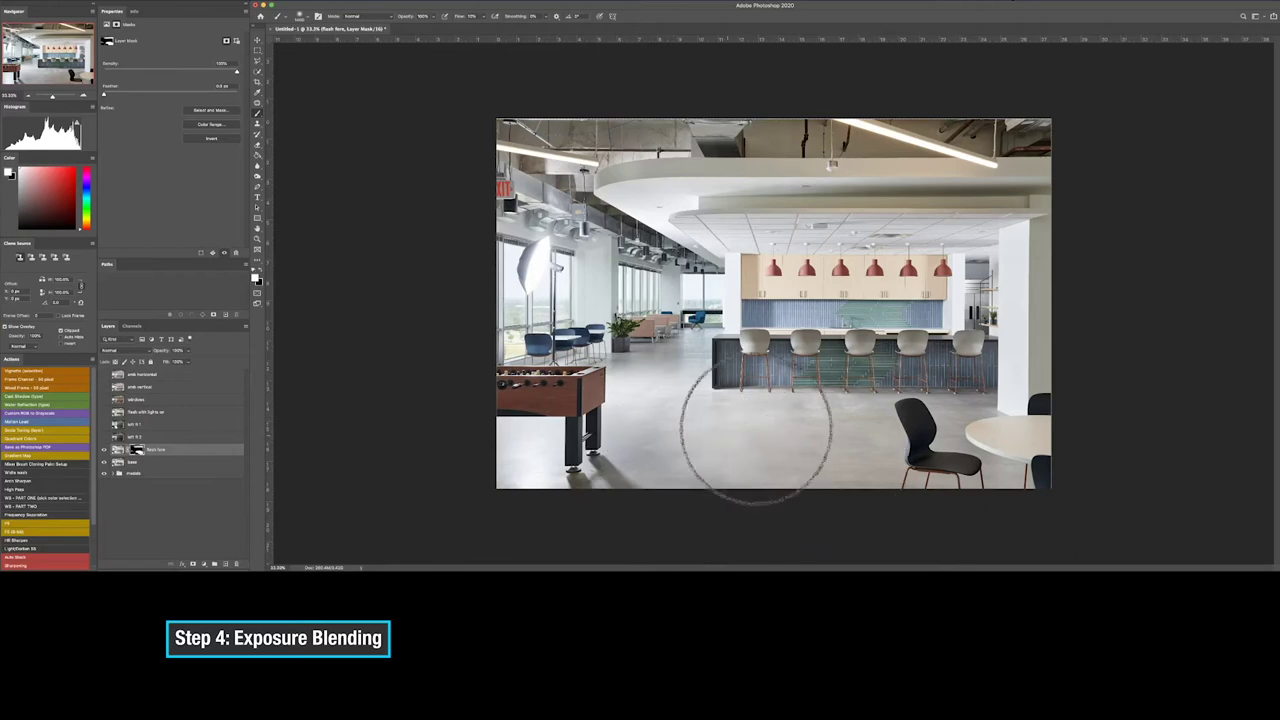
scroll(635, 312, "up", 2)
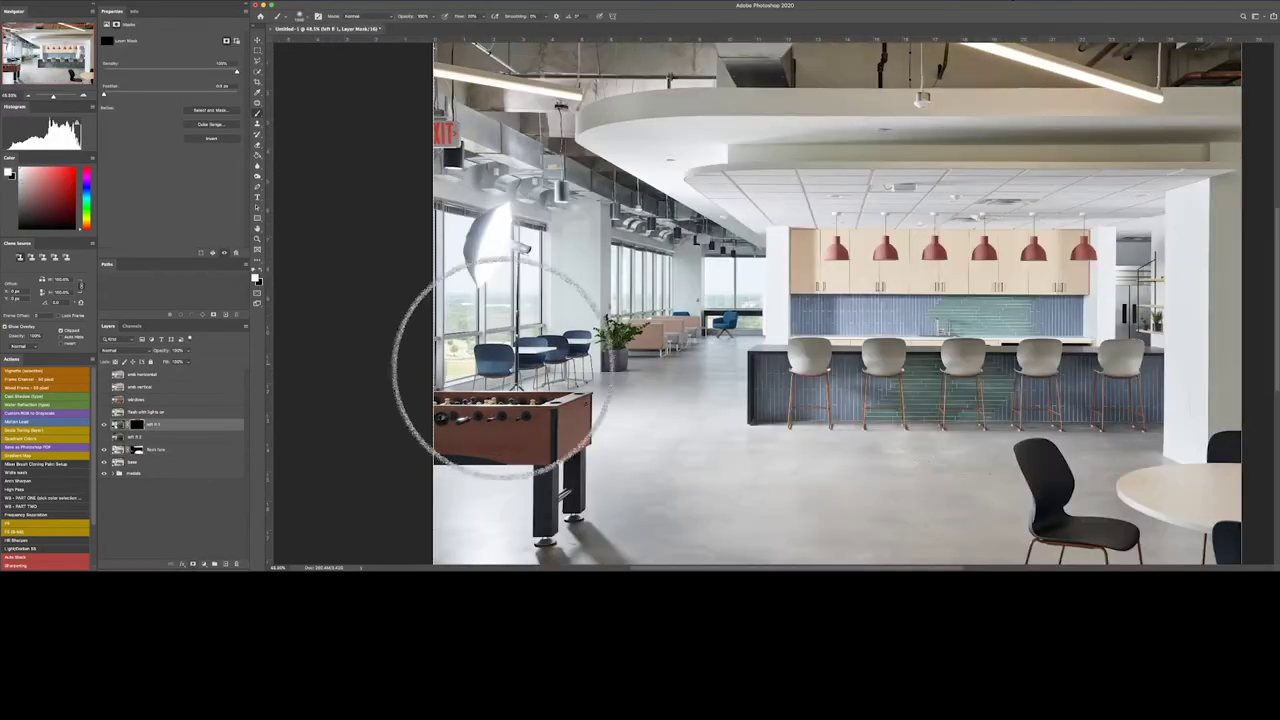
left_click_drag(380, 428, 480, 230)
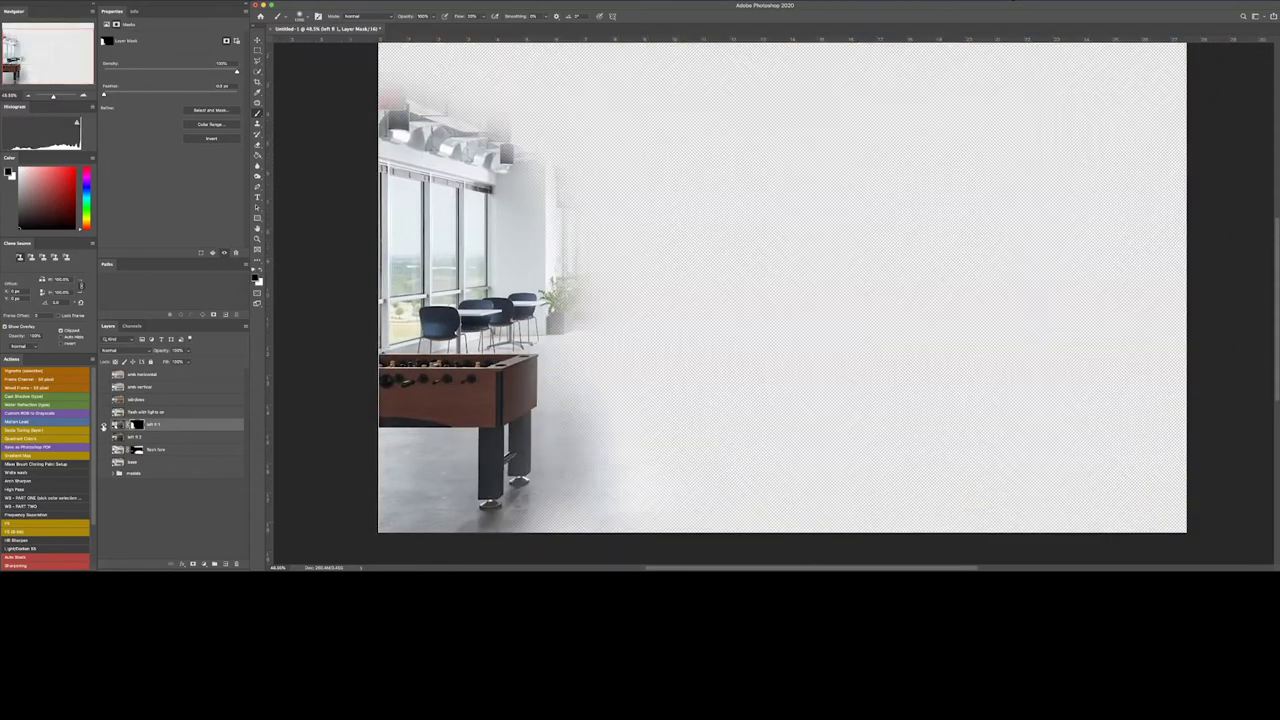
left_click(103, 426, "alt")
- Trace the curved ceiling soffit beside the ducts with the Pen tool, zooming in along its edge
key("p")
scroll(652, 263, "up", 5)
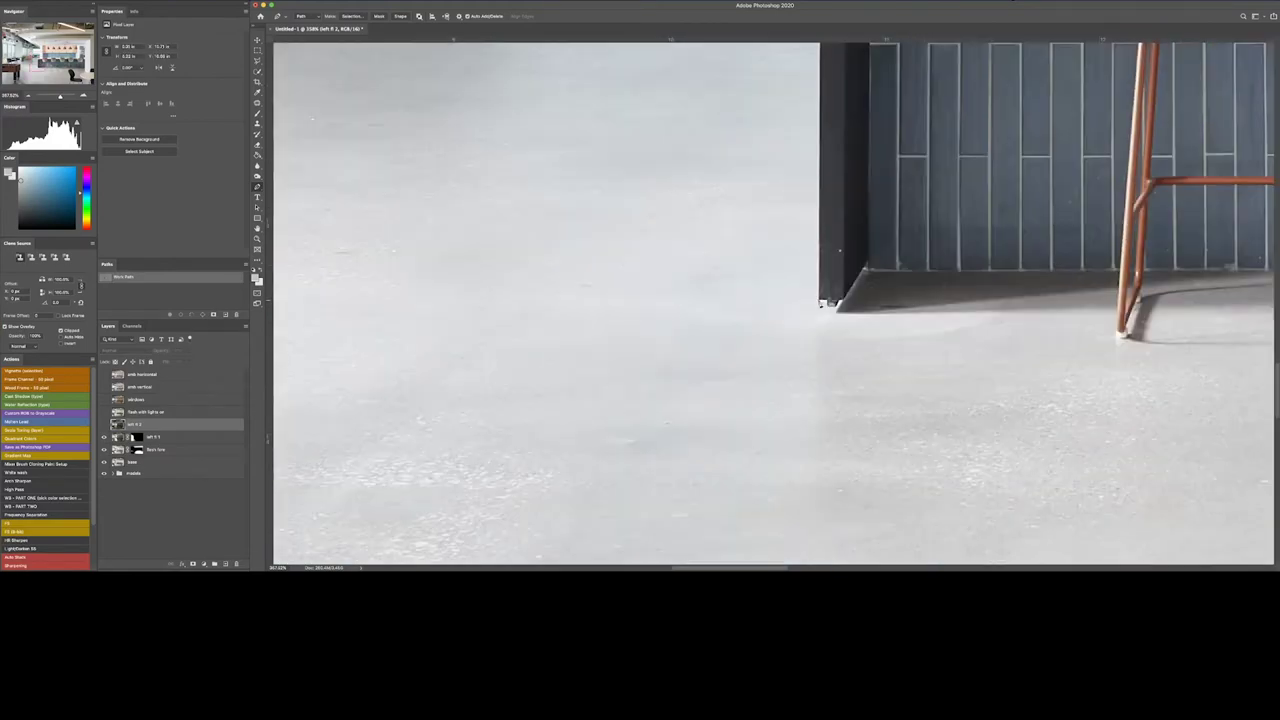
scroll(829, 300, "down", 5)
scroll(690, 322, "up", 3)
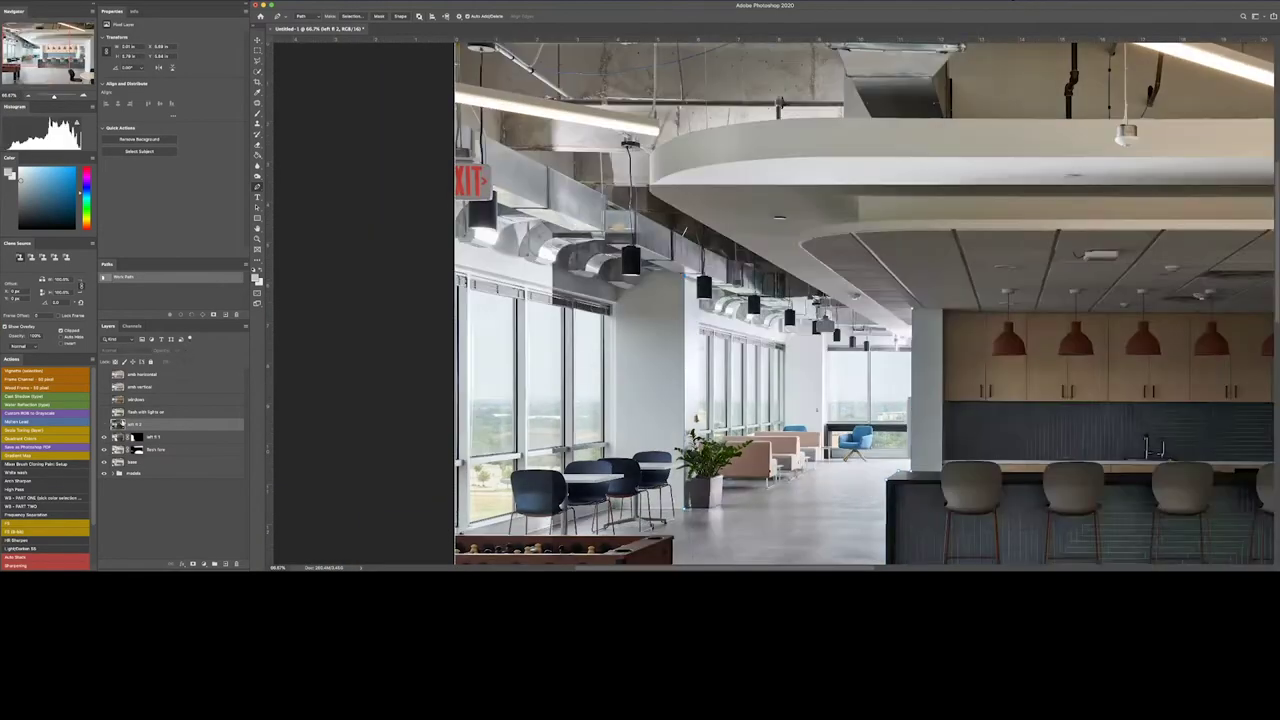
scroll(613, 287, "up", 5)
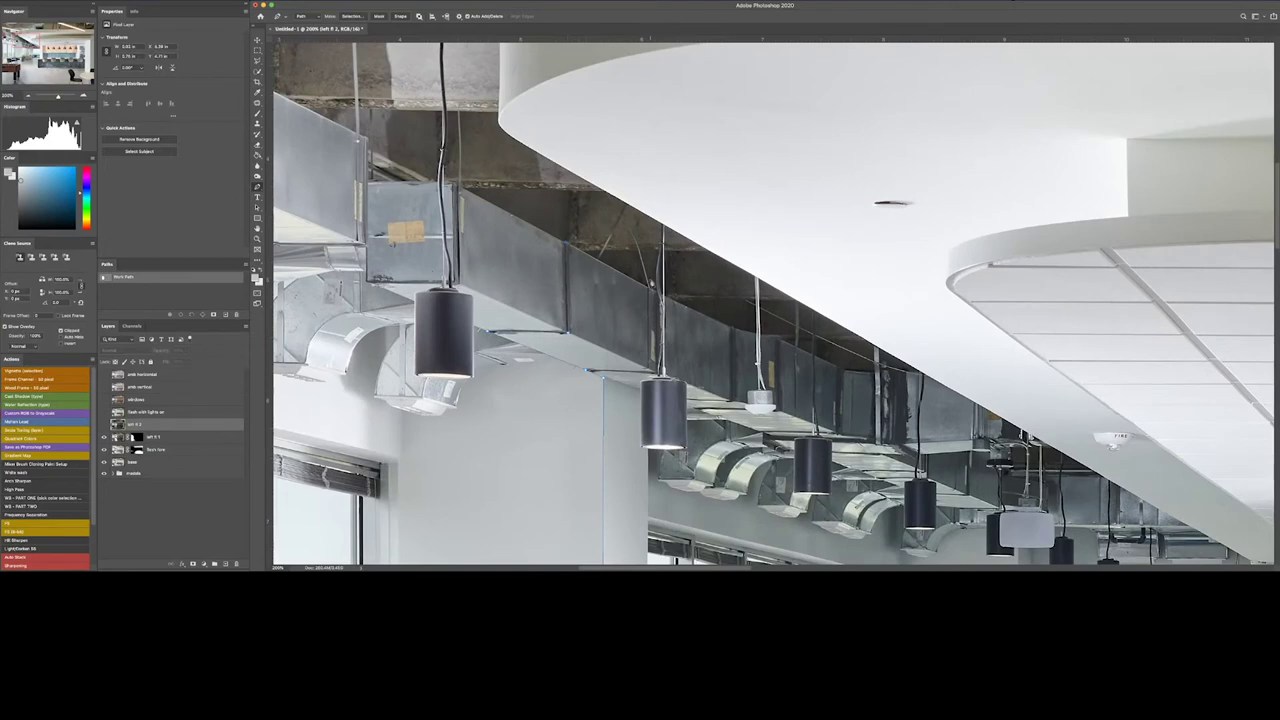
scroll(710, 253, "right", 5)
scroll(710, 253, "down", 2)
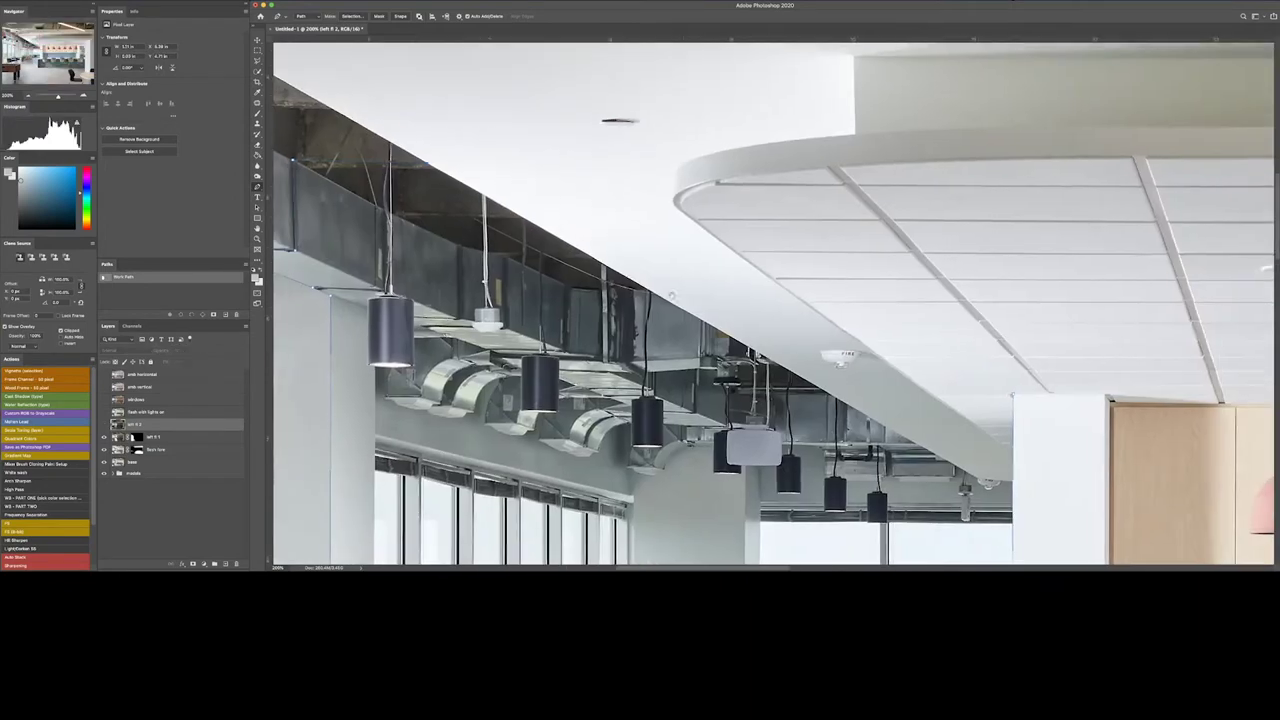
key("ctrl+1")
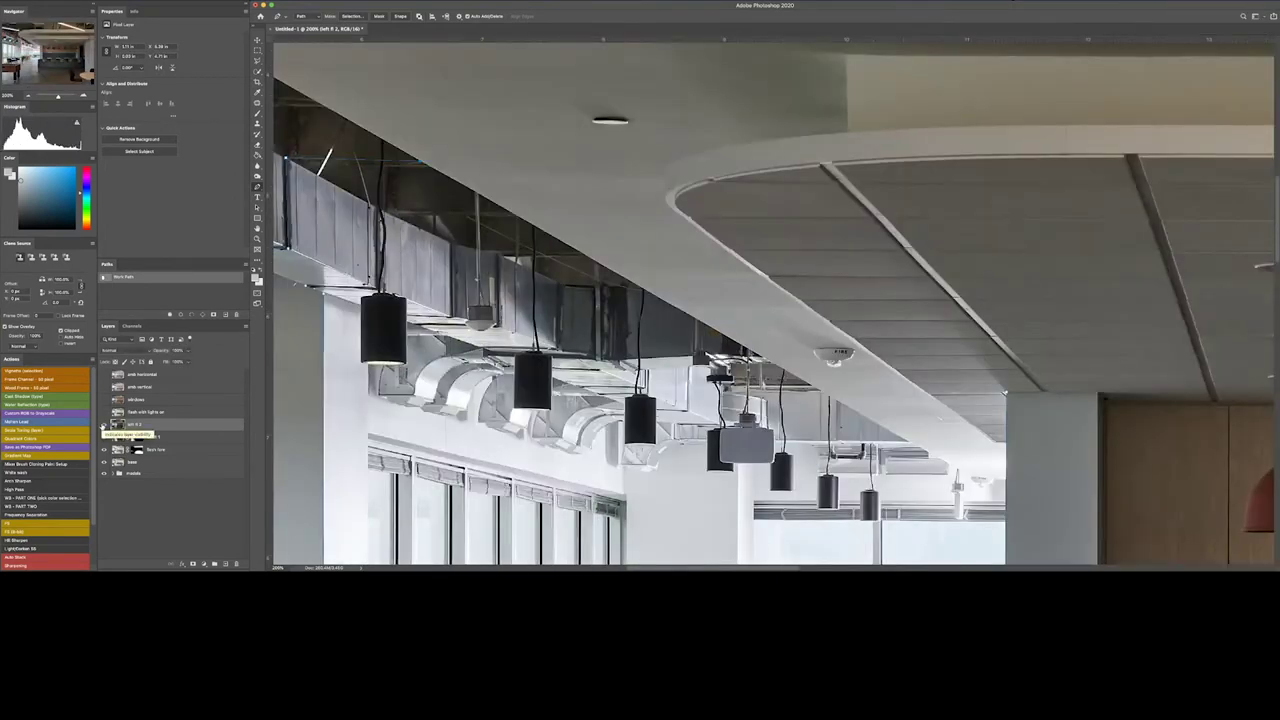
key("ctrl+plus")
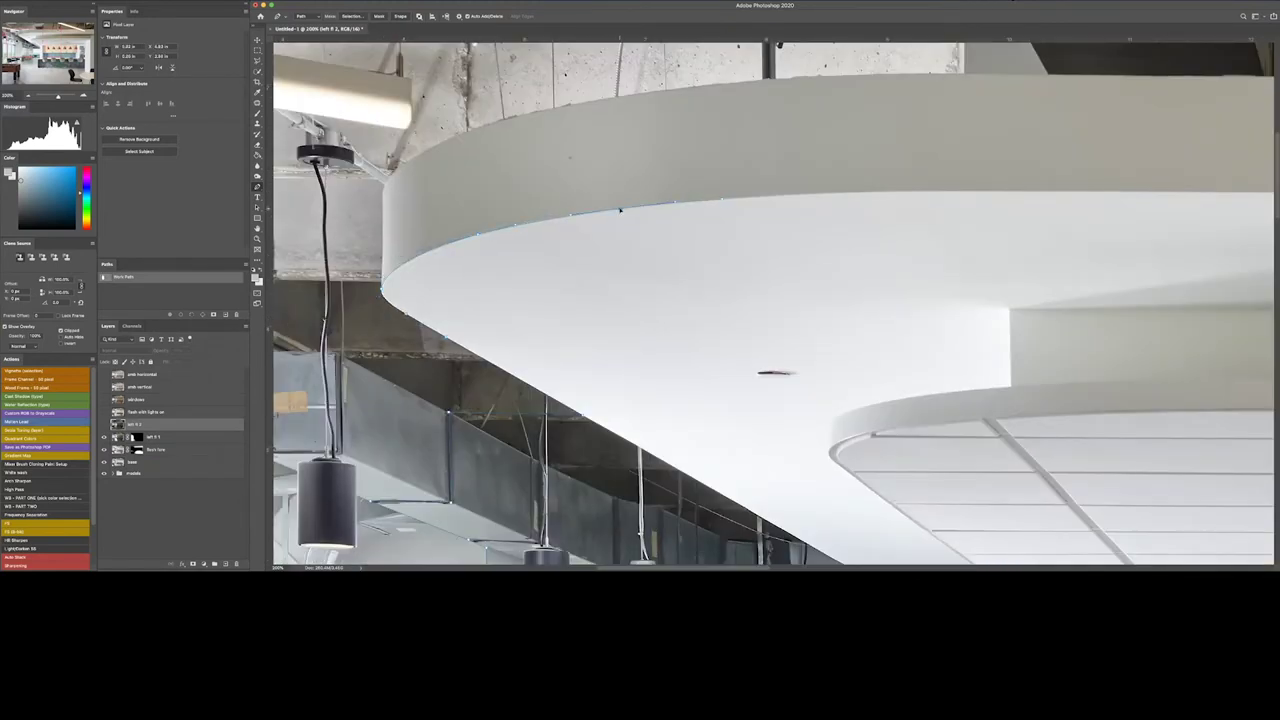
scroll(620, 210, "right", 3)
scroll(888, 388, "down", 5)
scroll(888, 388, "right", 3)
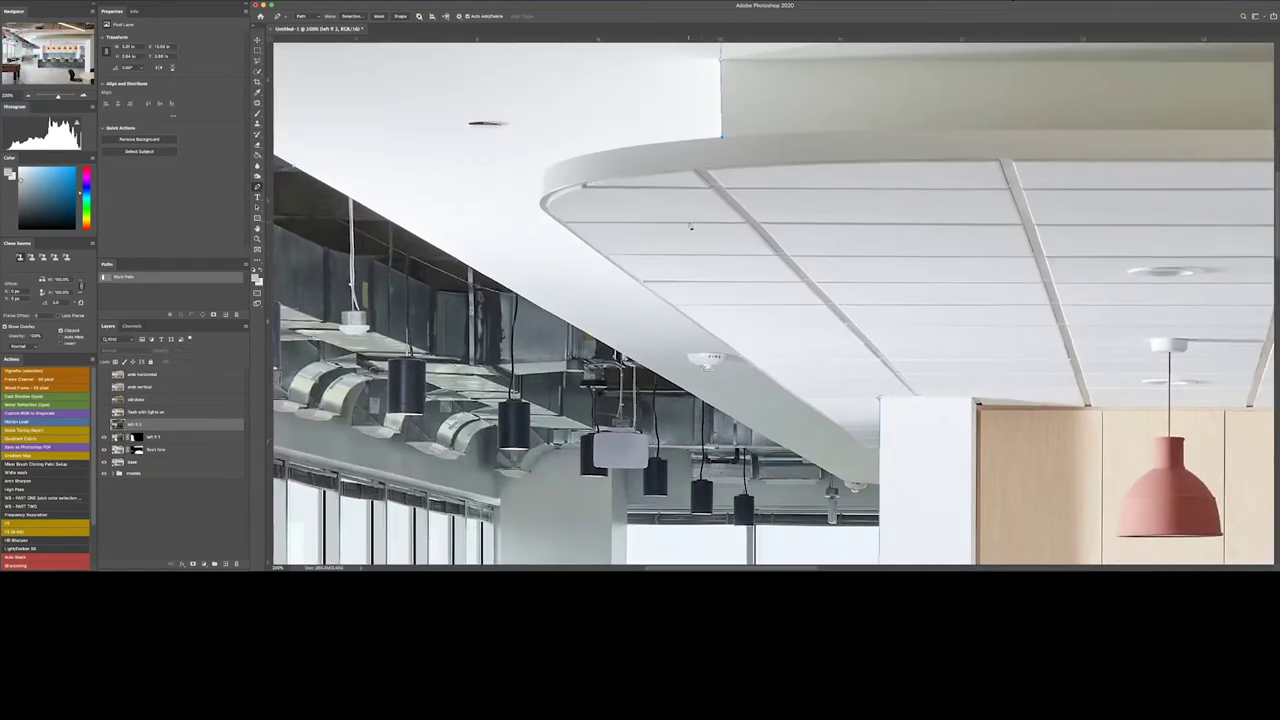
key("ctrl+minus")
key("ctrl+minus")
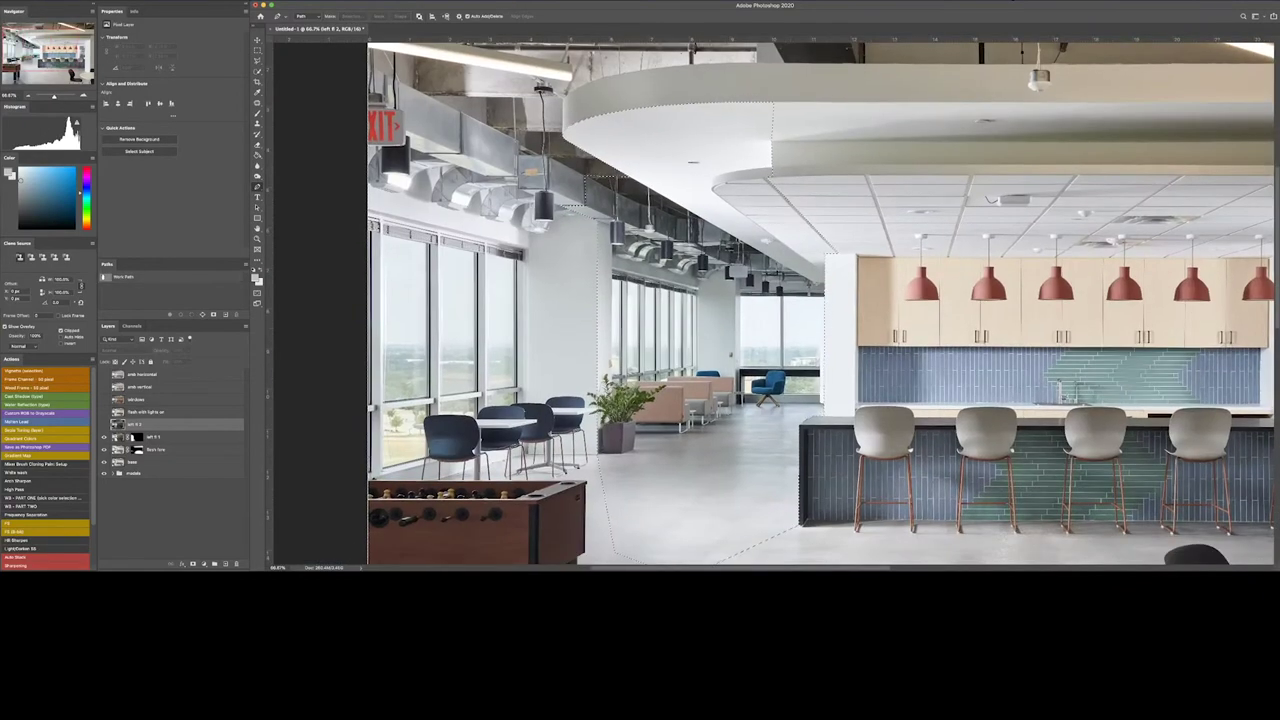
- Paint the left lt 2 mask with a resized black brush, then add a Curves adjustment above it
key("b")
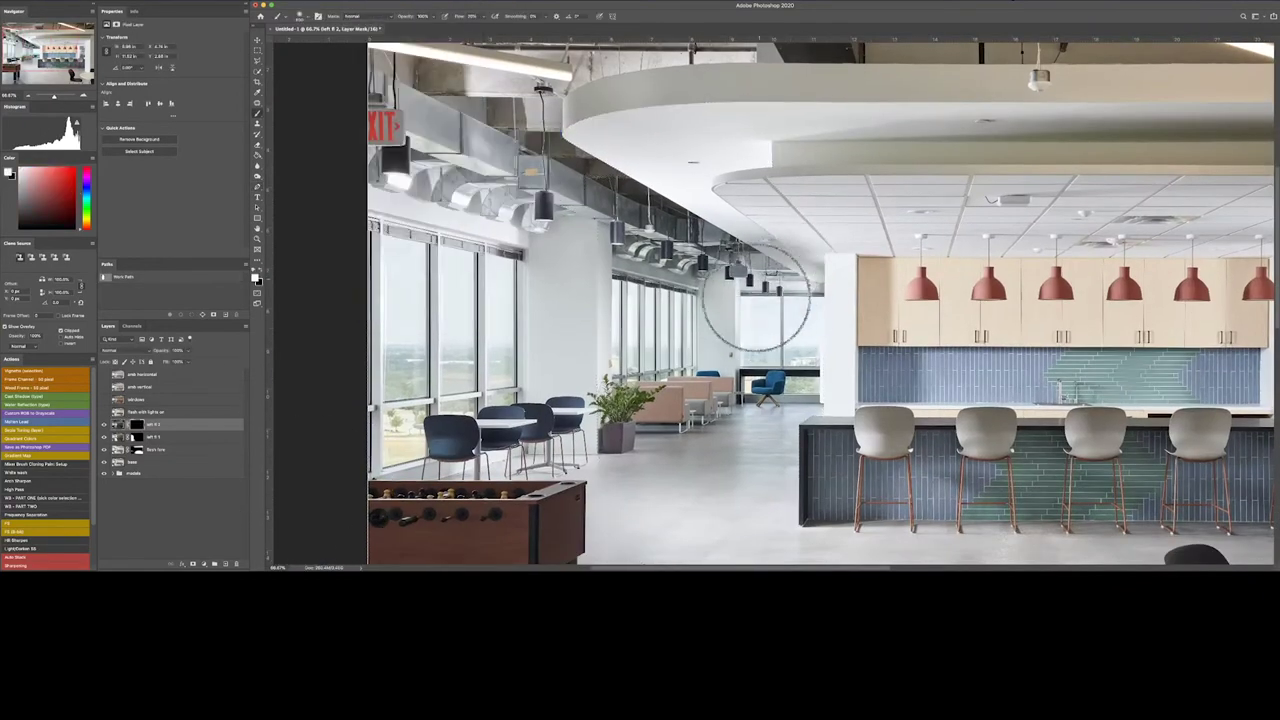
key("bracketleft")
key("bracketleft")
key("bracketleft")
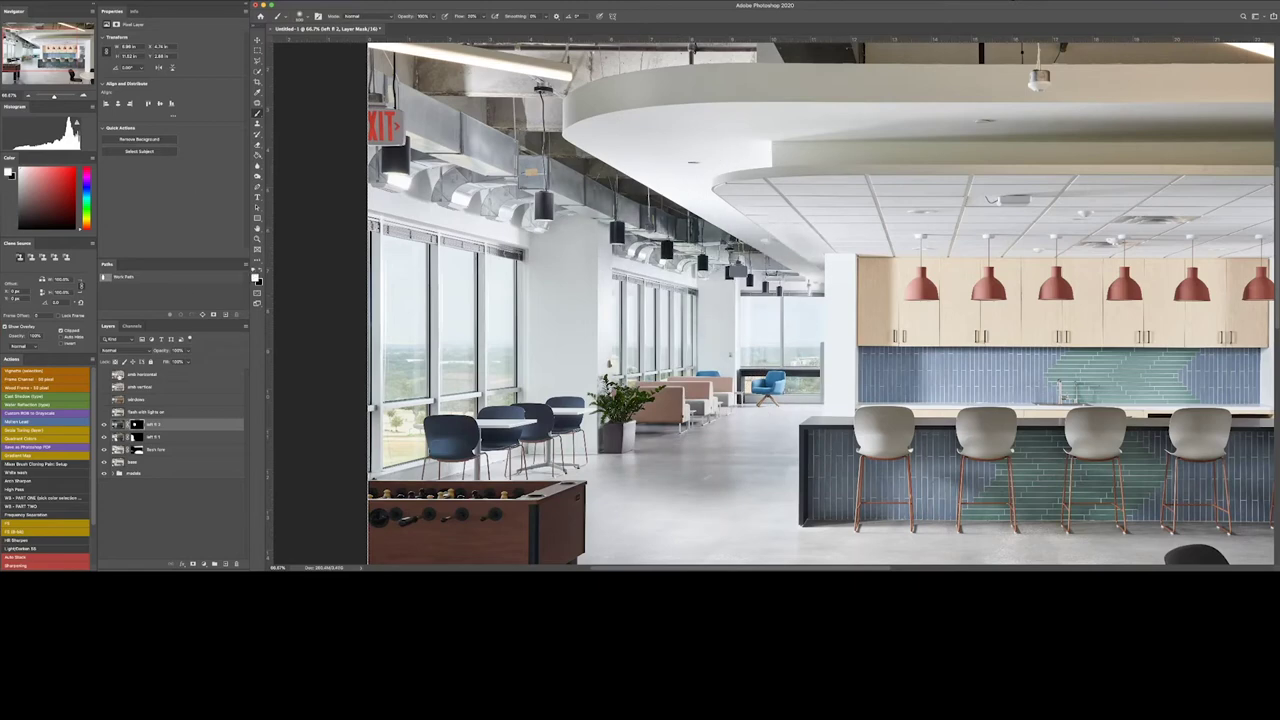
key("bracketright")
key("bracketright")
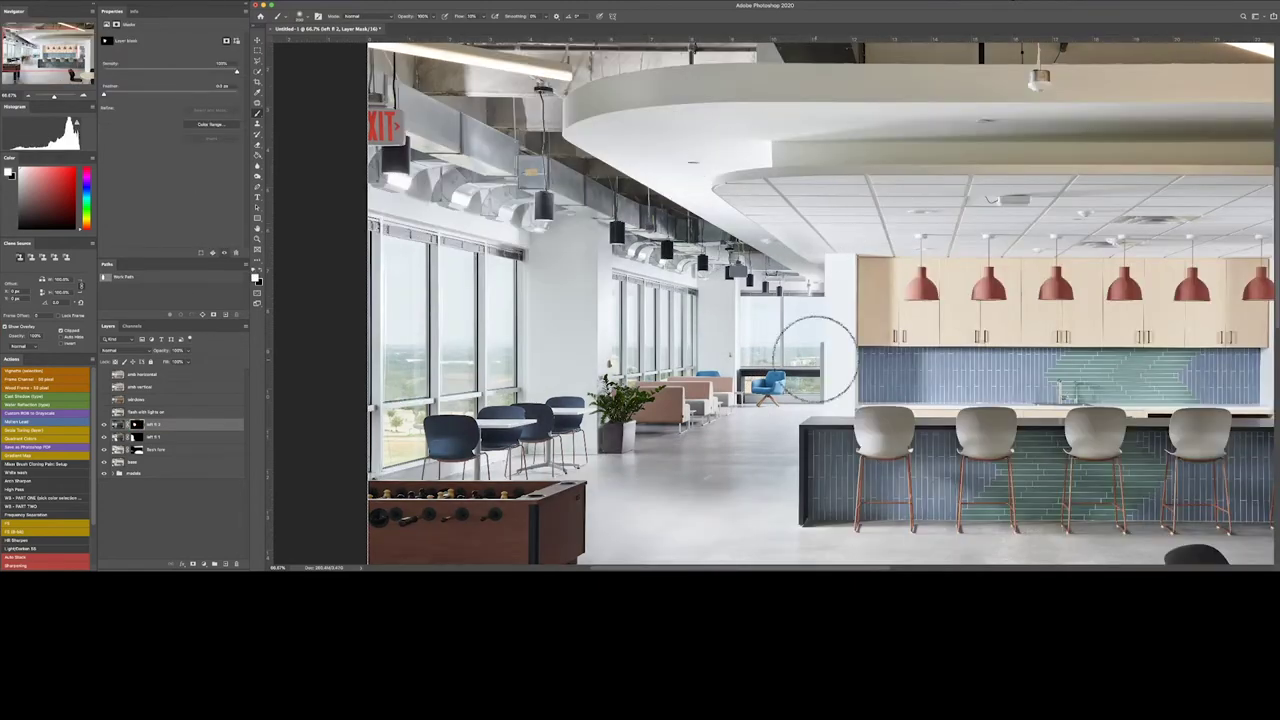
key("bracketleft")
key("bracketleft")
key("bracketleft")
key("x")
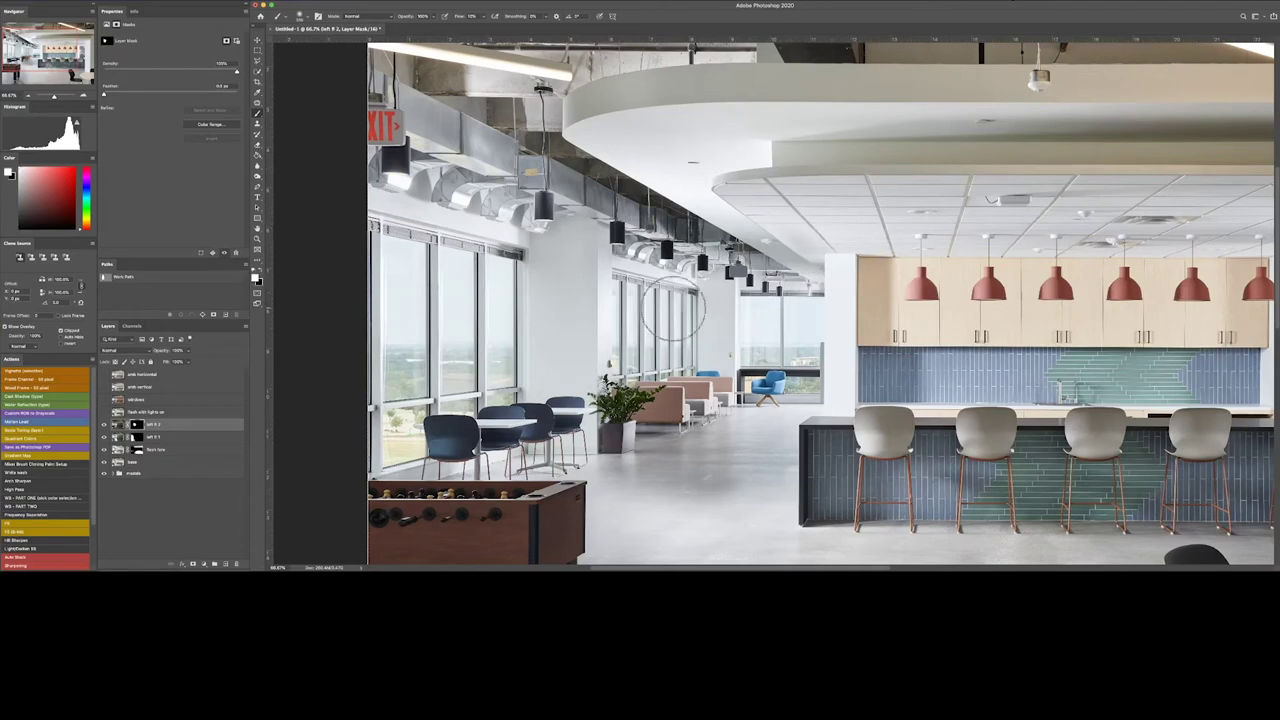
key("ctrl+minus")
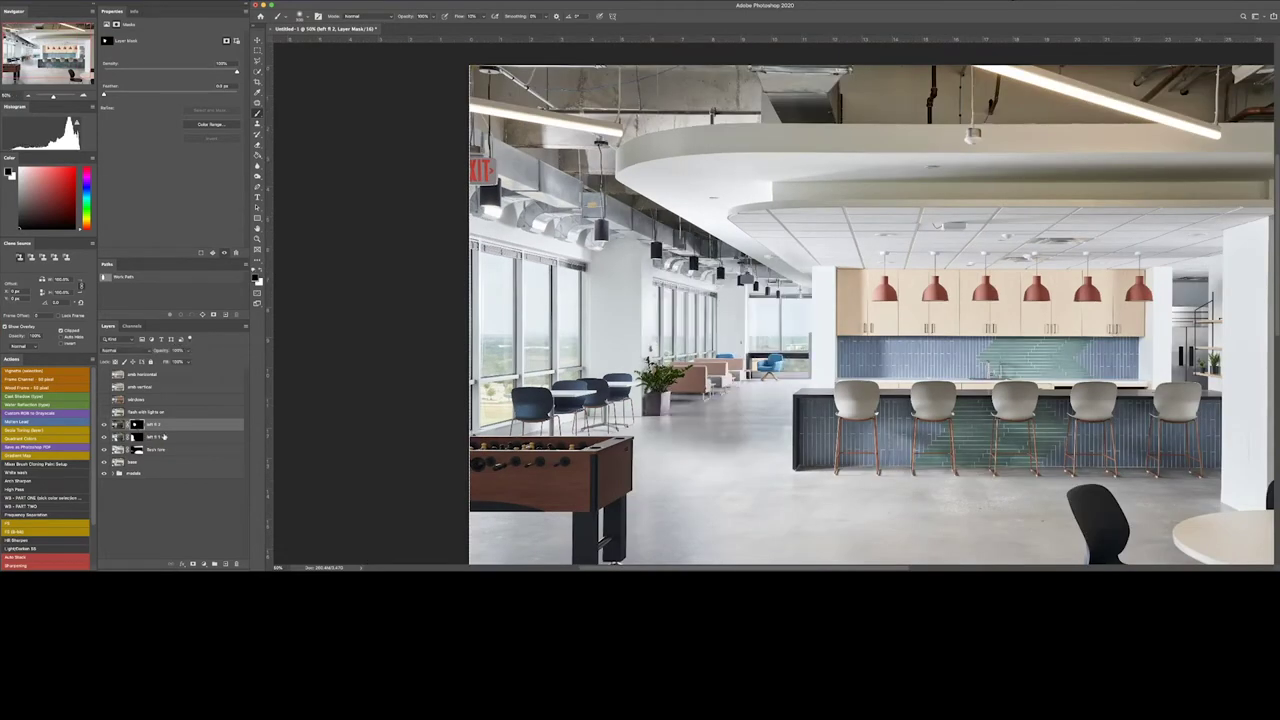
key("ctrl+m")
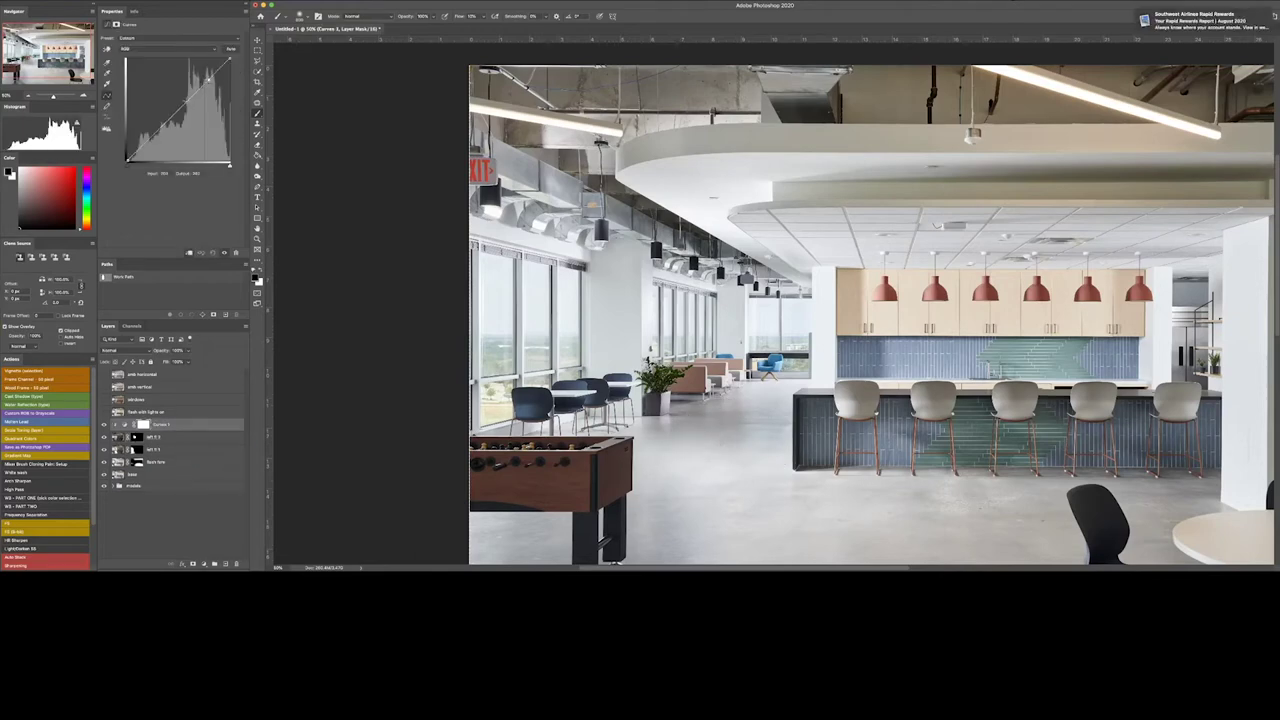
- Brighten the Curves highlights and invert its mask so the effect starts hidden
left_click_drag(205, 80, 205, 76)
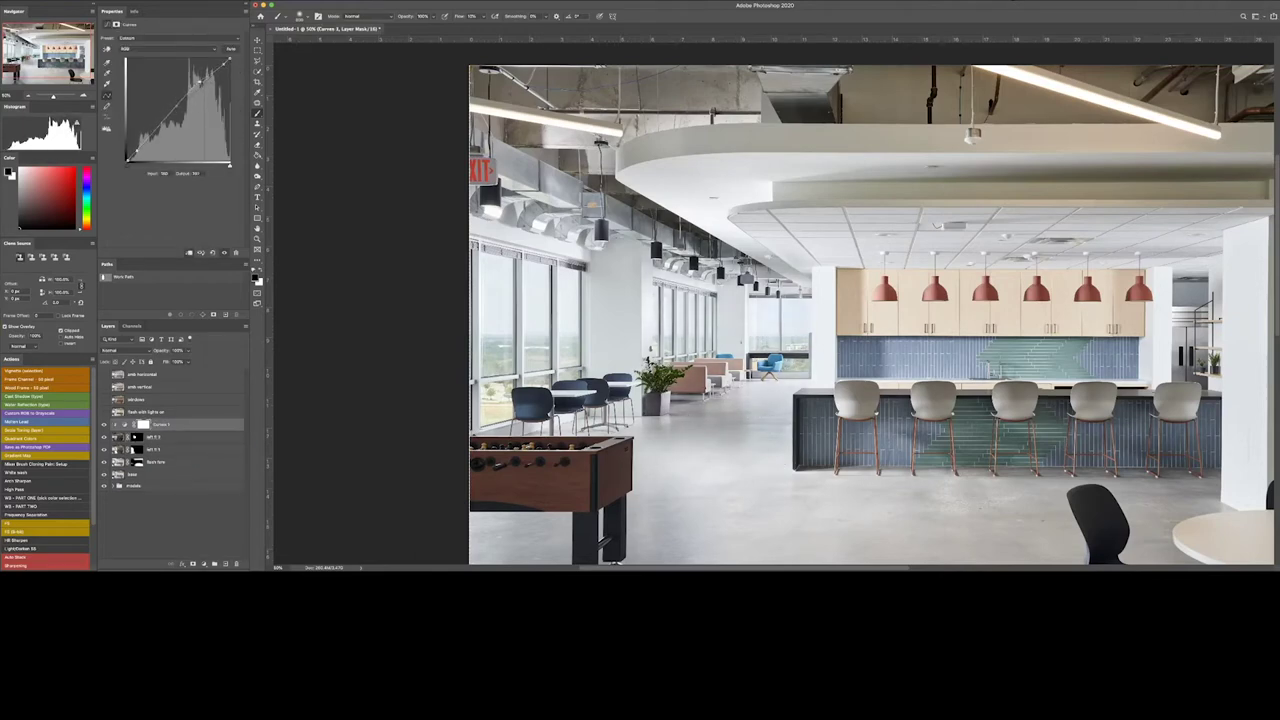
key("ctrl+i")
key("x")
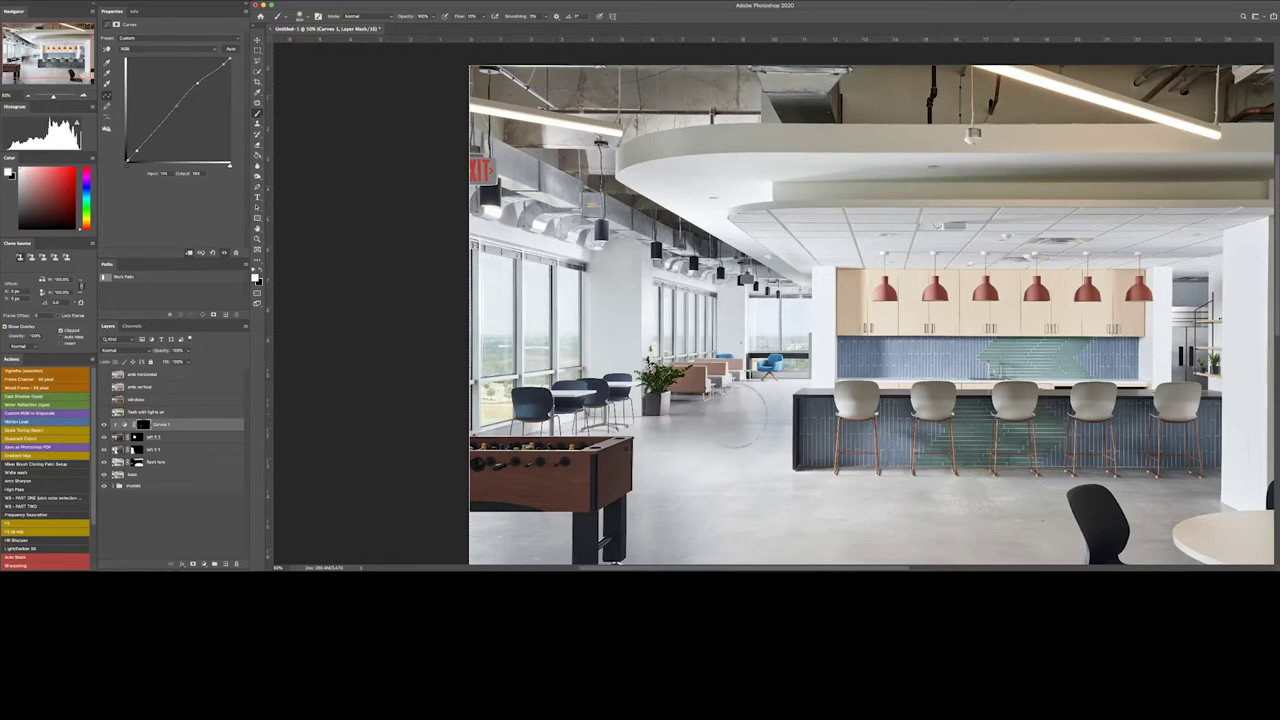
- Move amb horizontal and amb vertical below base, mask amb vertical, and turn on base
left_click(140, 374)
left_click(140, 386, "shift")
left_click_drag(140, 386, 128, 470)
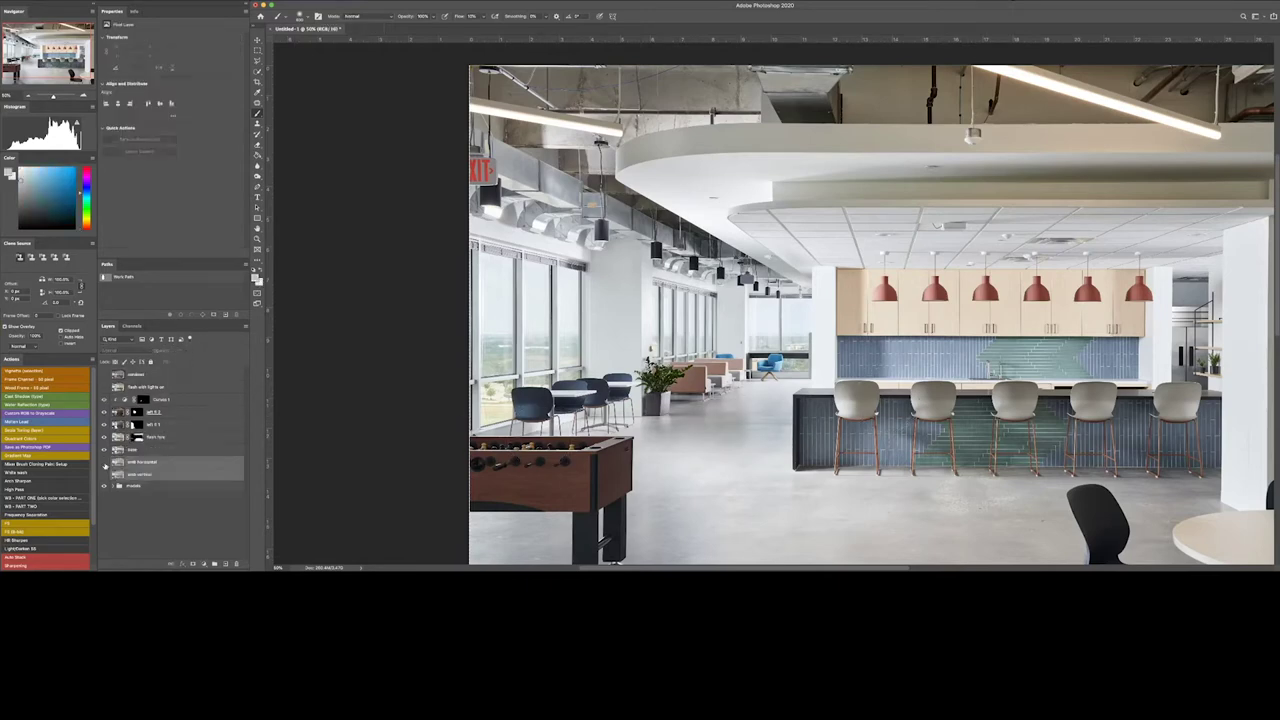
left_click(203, 563, "alt")
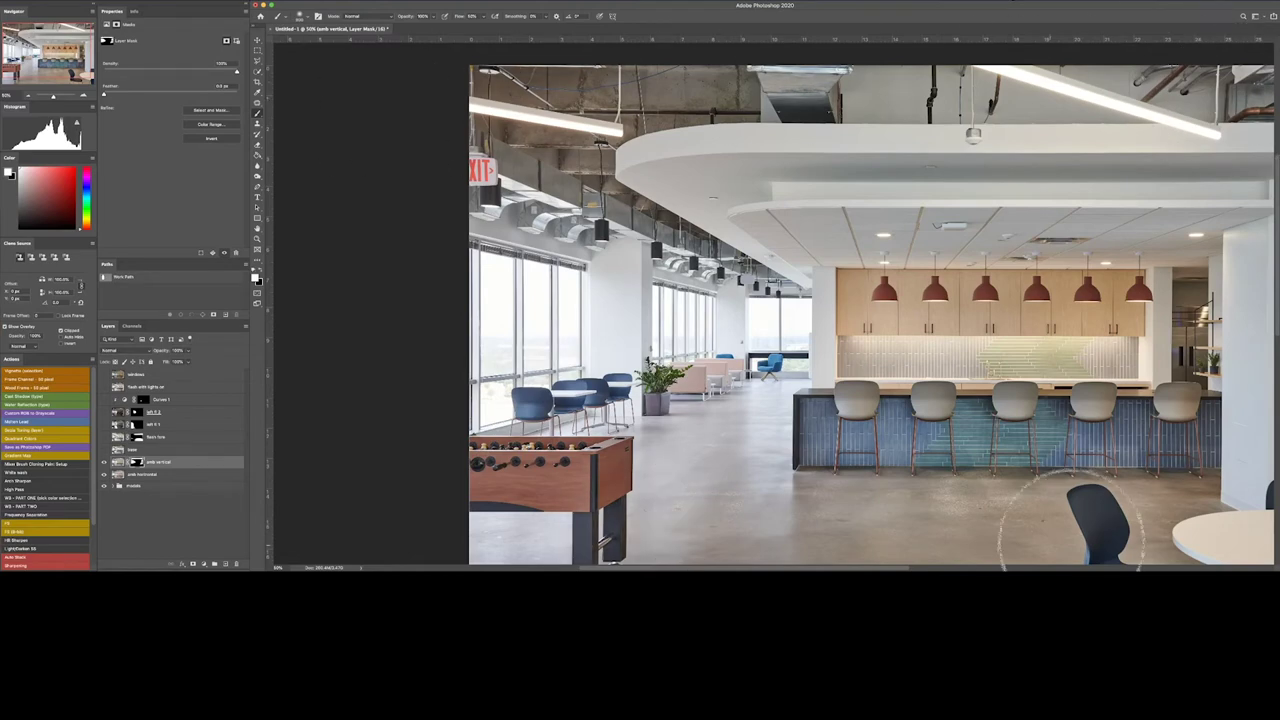
scroll(1095, 480, "right", 5)
scroll(1095, 480, "down", 2)
left_click(104, 449)
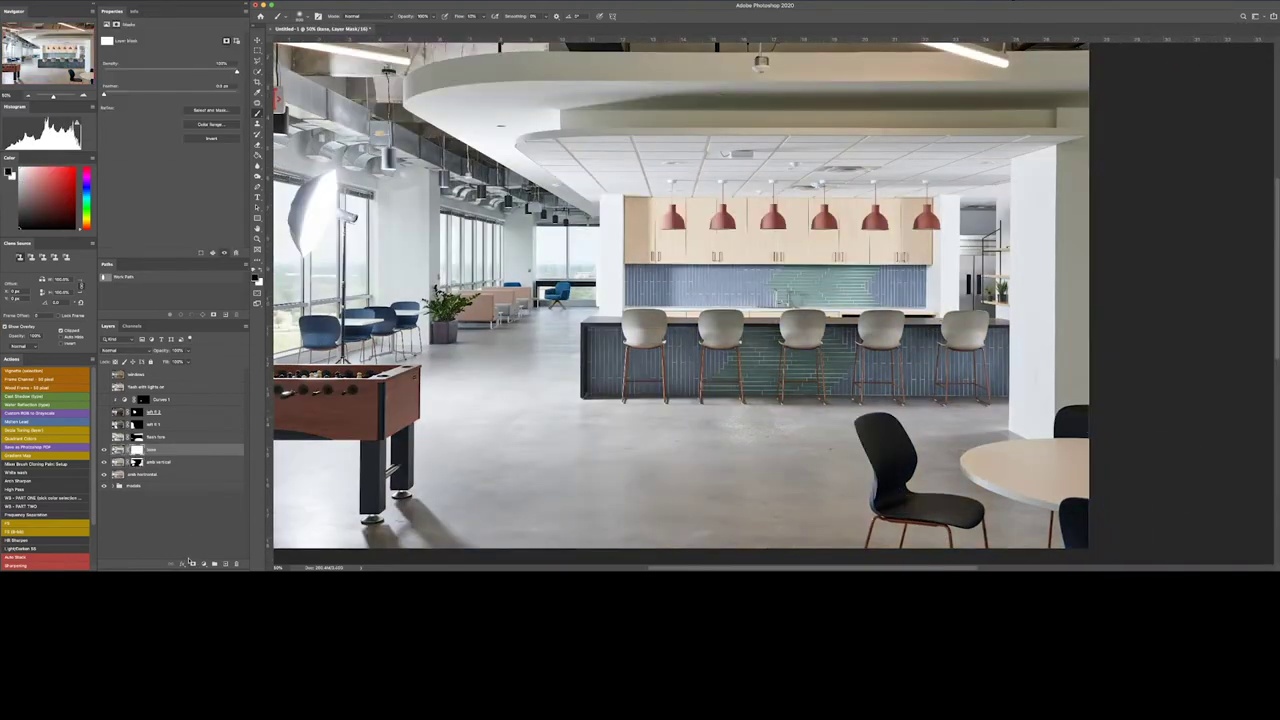
key("ctrl+minus")
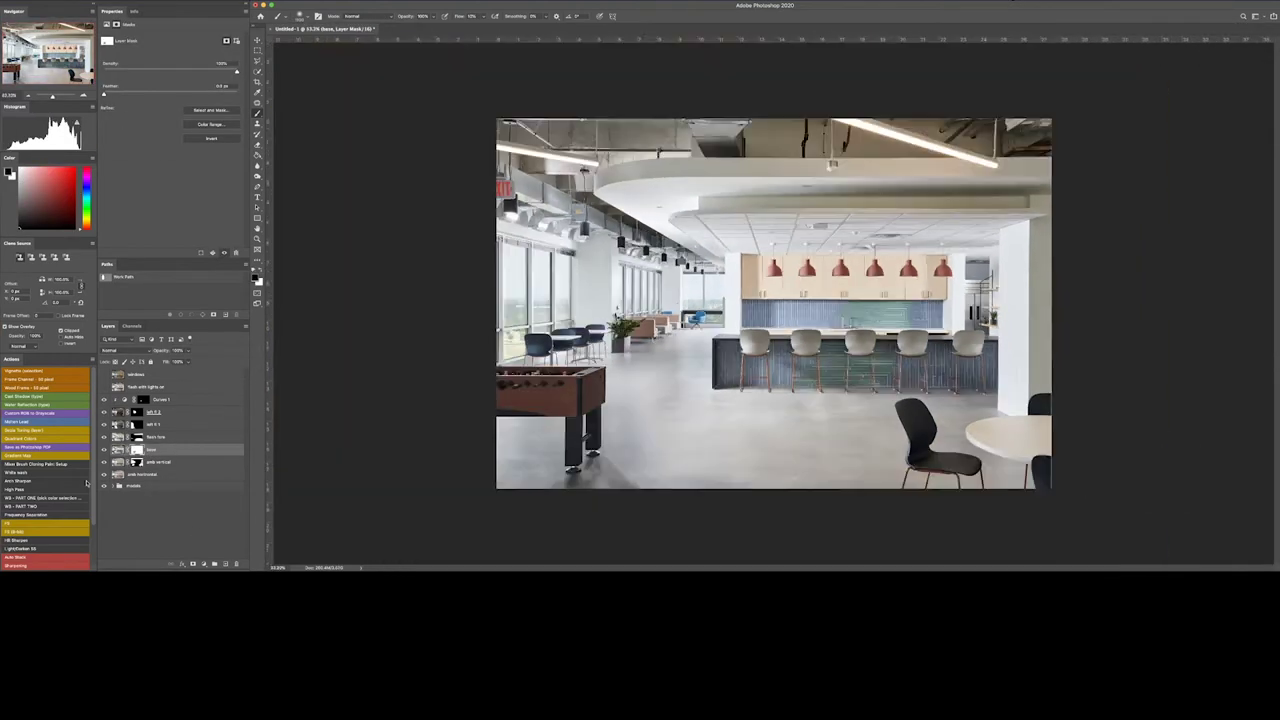
- Group the Curves layer as flash and paint its brightening onto the ceiling band
left_click(150, 399)
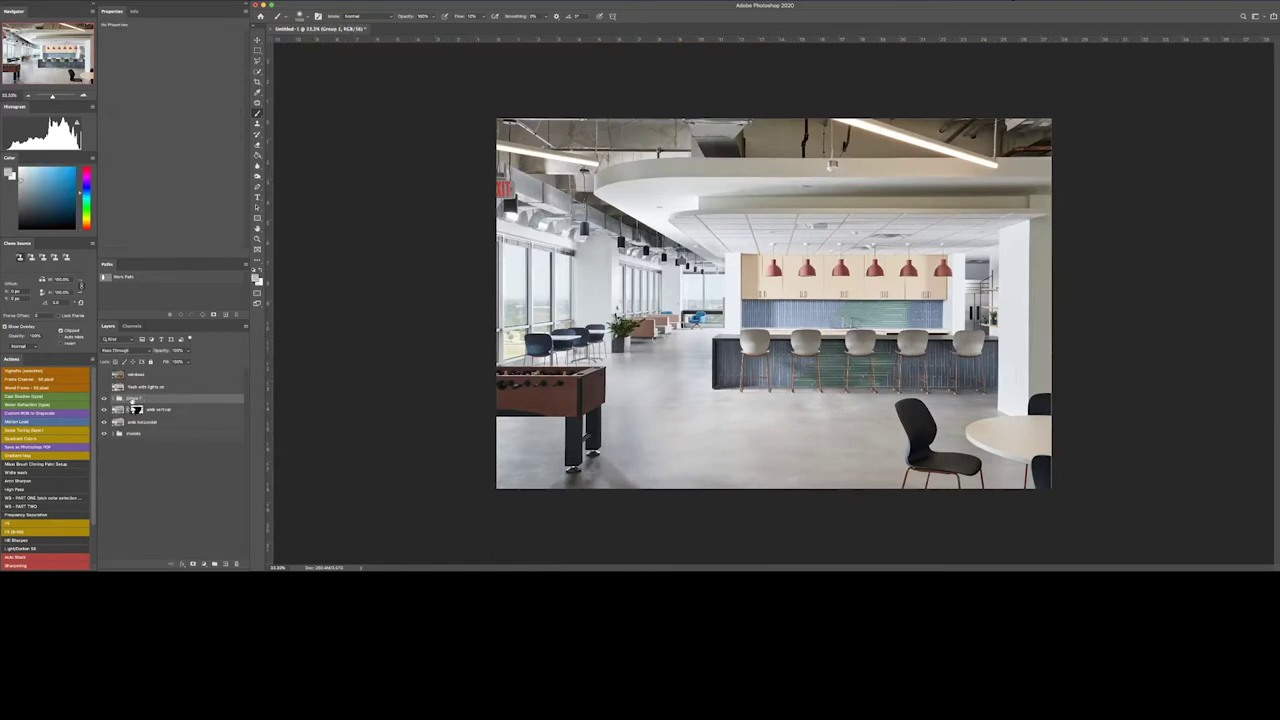
key("ctrl+g")
mouse_move(727, 178)
left_mouse_down()
mouse_move(1050, 200)
mouse_move(746, 192)
left_mouse_up()
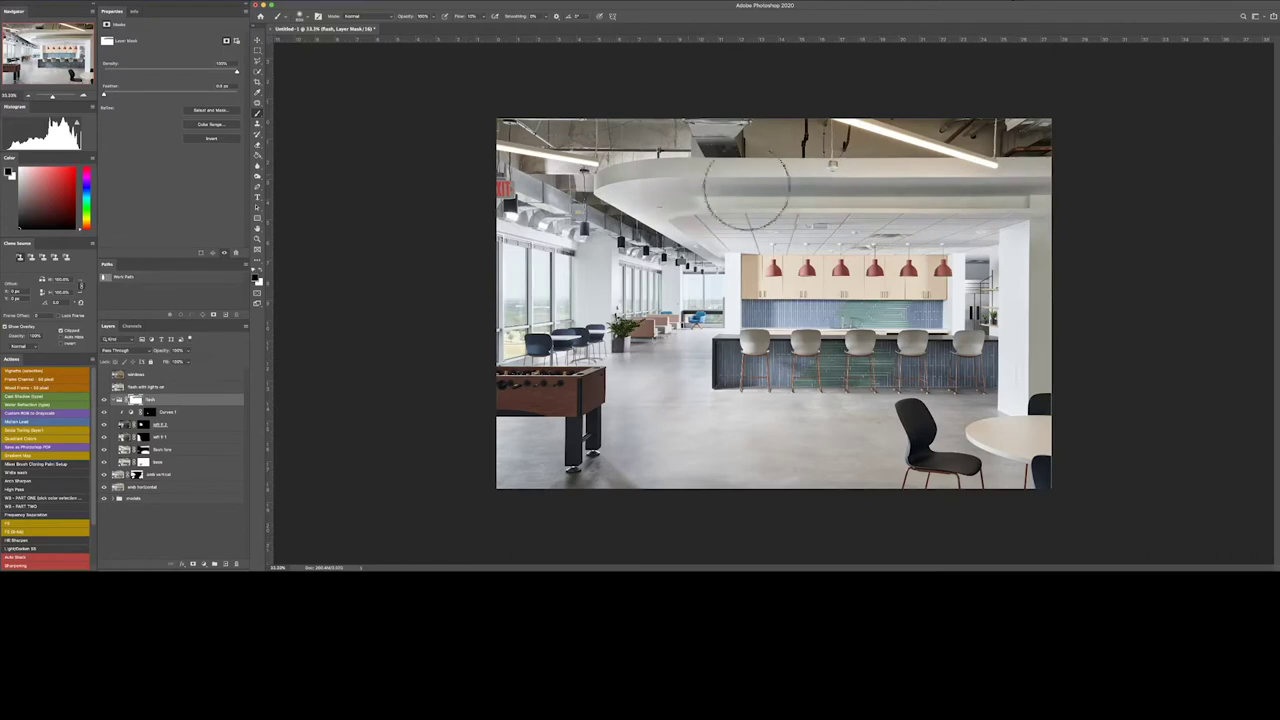
key("z")
left_click(784, 220)
left_click(103, 399)
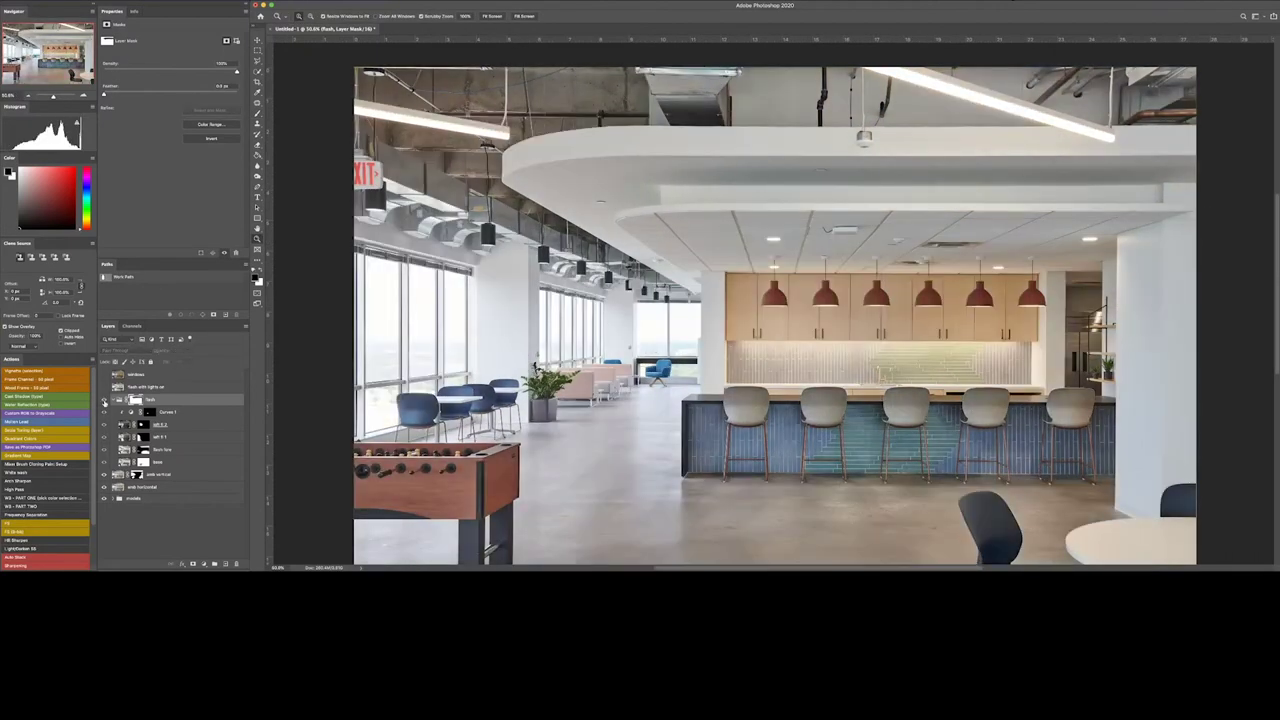
- Turn a Pen path along the ceiling edge into a selection and paint it into the flash mask
key("p")
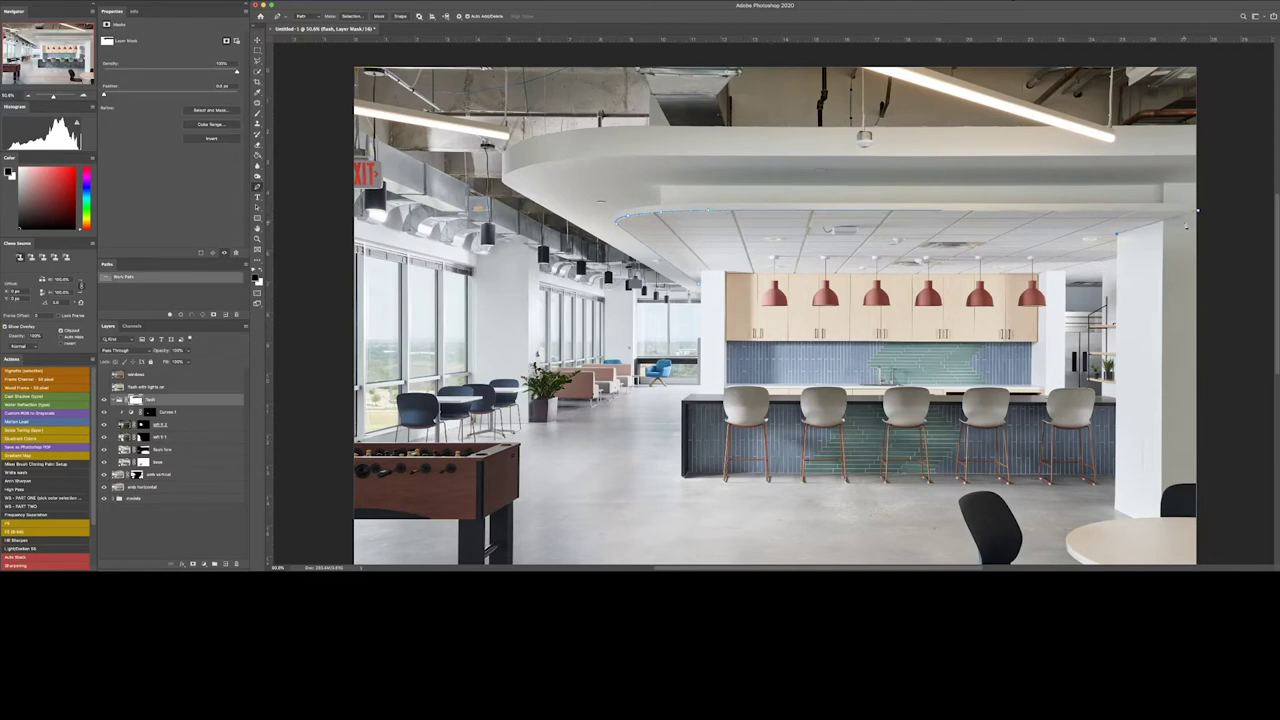
key("ctrl+Return")
key("b")
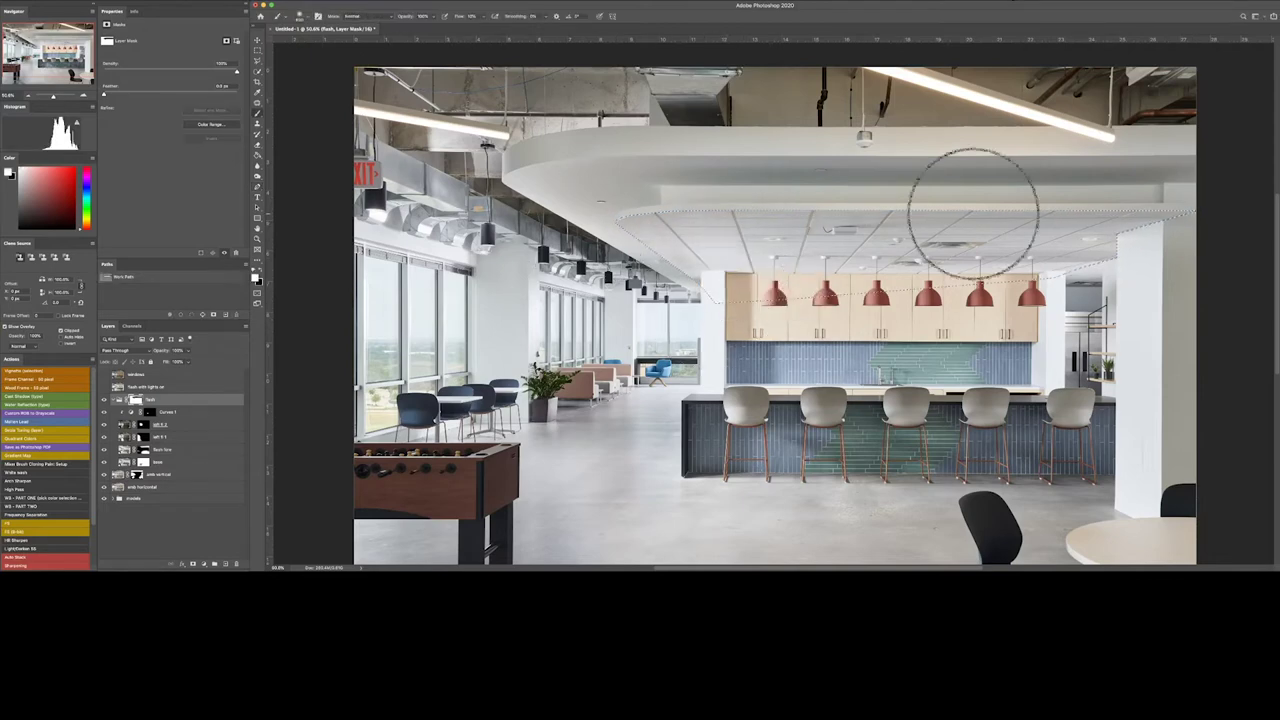
key("ctrl+minus")
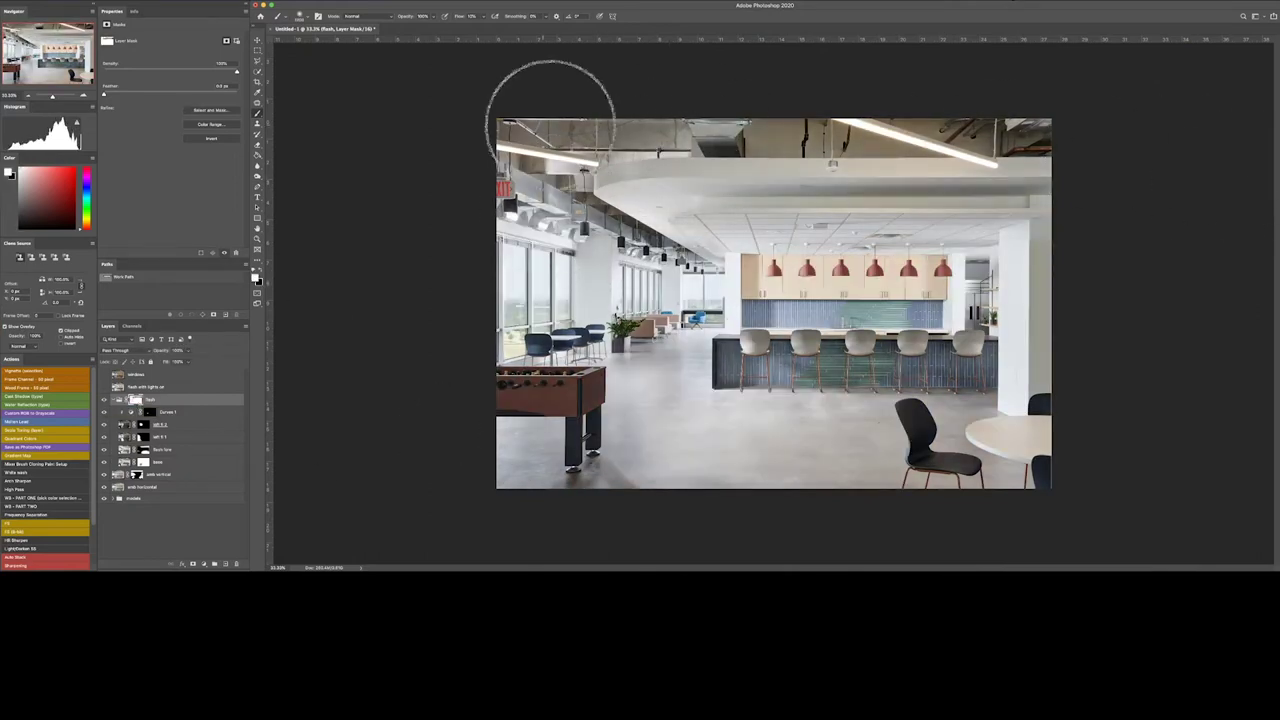
left_click(103, 401)
scroll(695, 236, "up", 5)
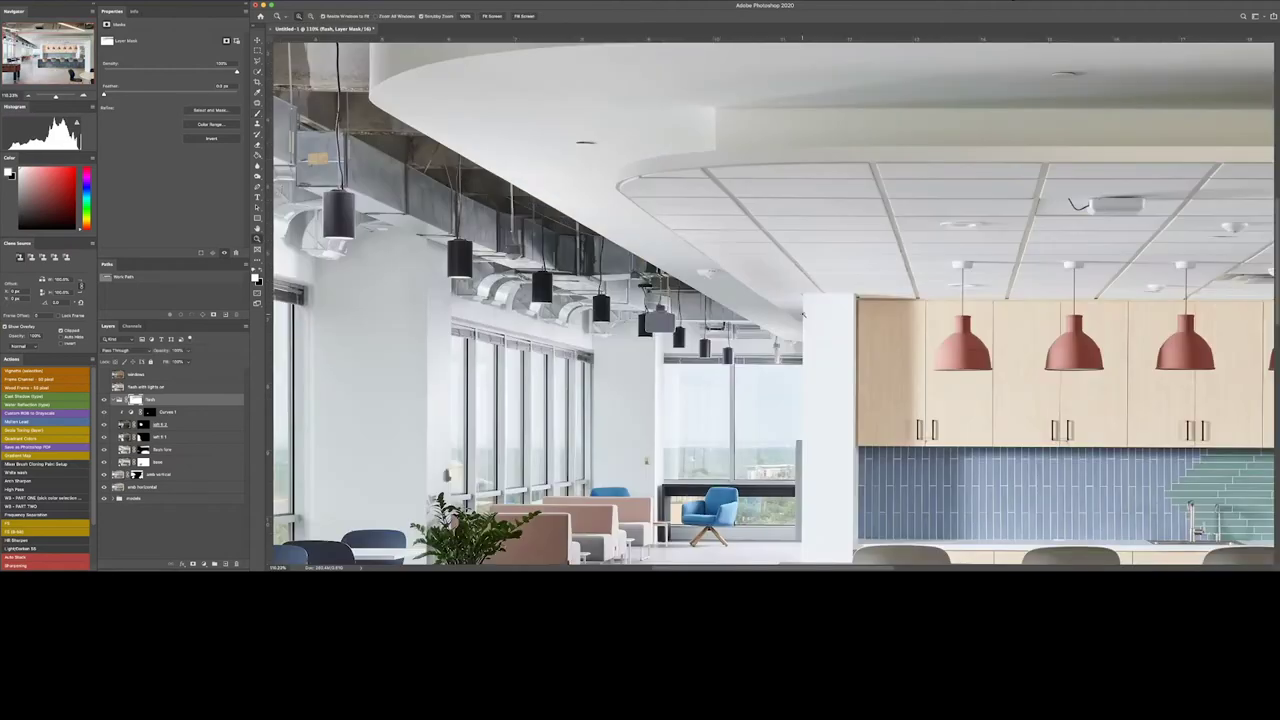
- Trace the soffit edge above the kitchen into a selection and paint it into the flash mask
key("p")
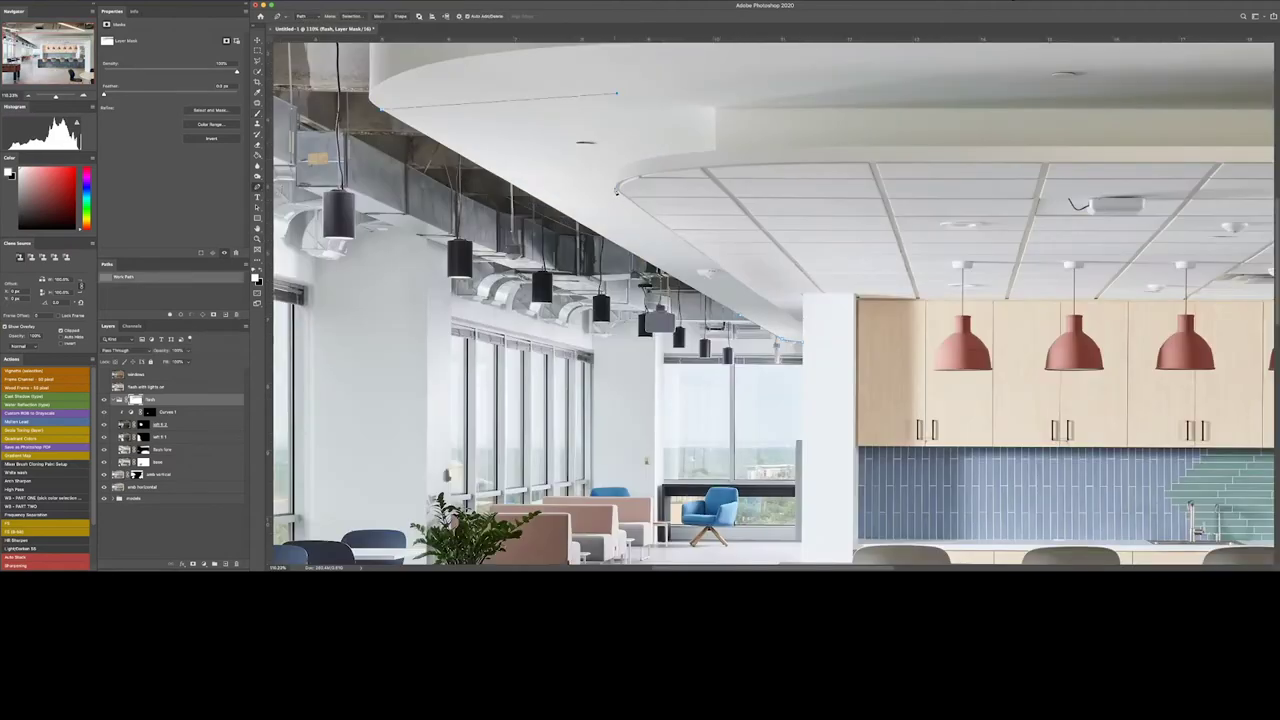
key("ctrl+Return")
key("b")
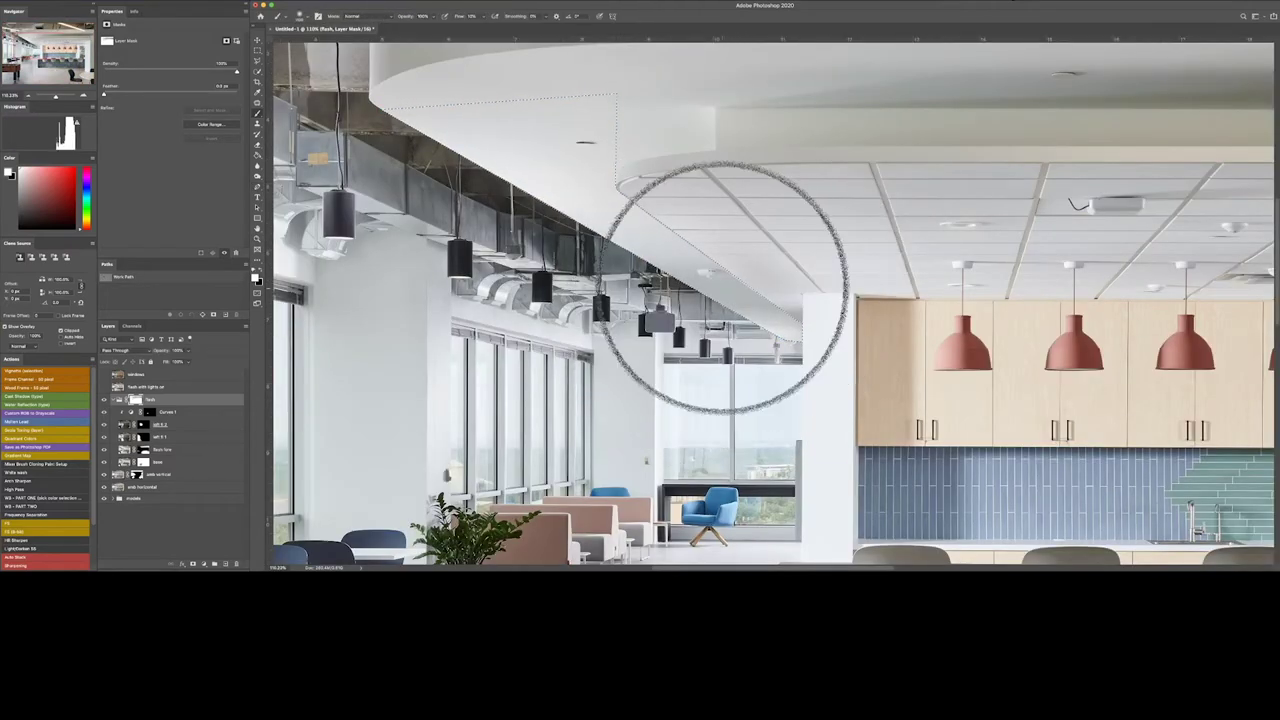
scroll(580, 165, "down", 3)
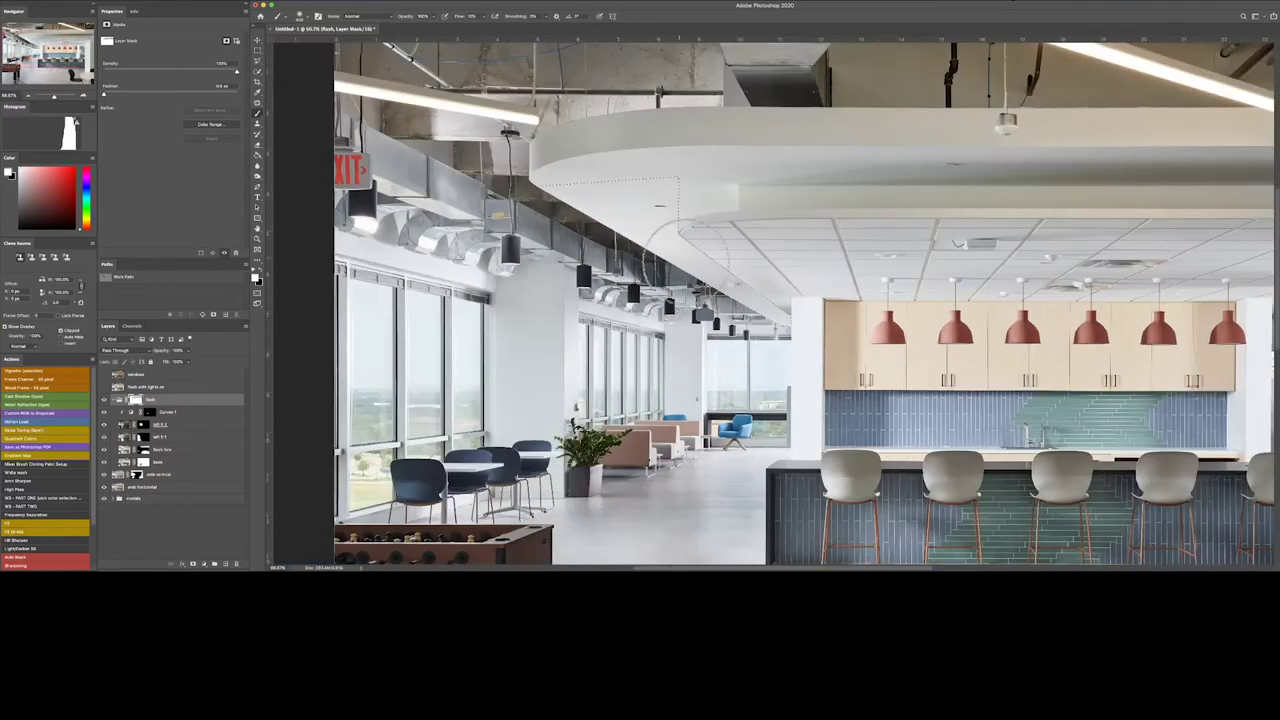
scroll(700, 330, "down", 2)
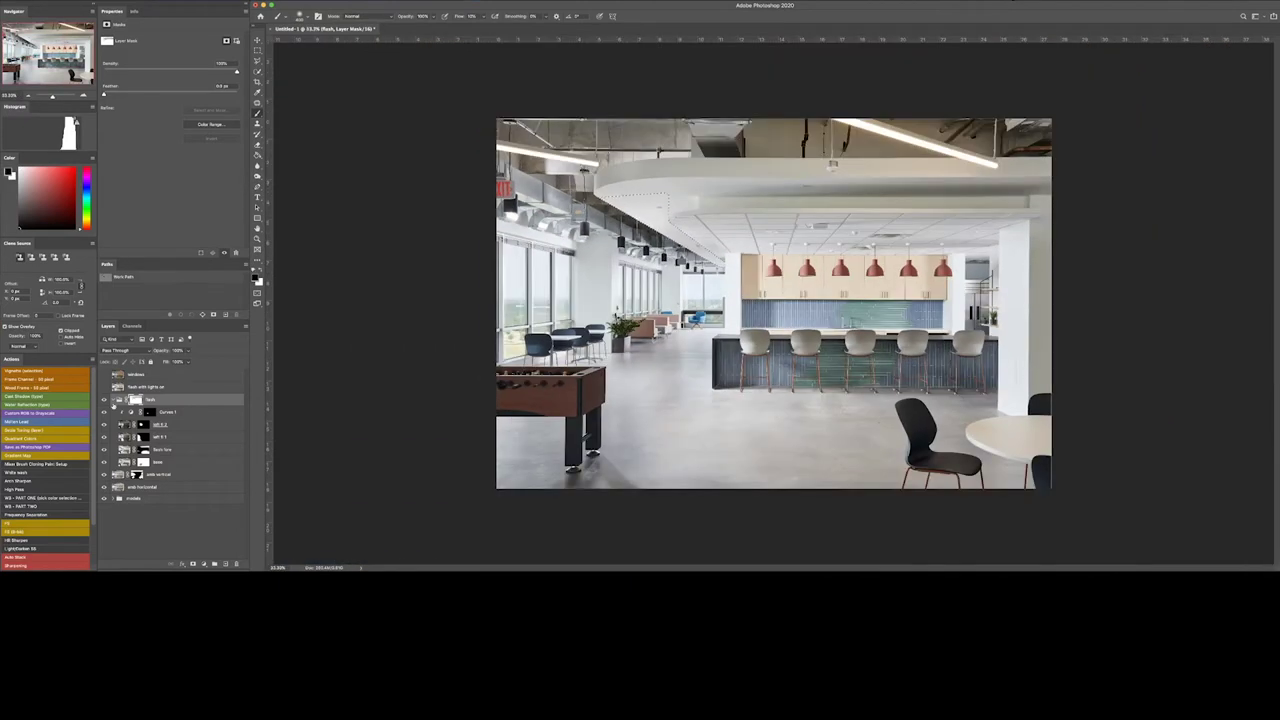
left_click(203, 564)
- Add Curves 2 above the flash group, then load and clear the flash mask selection
left_click(205, 449)
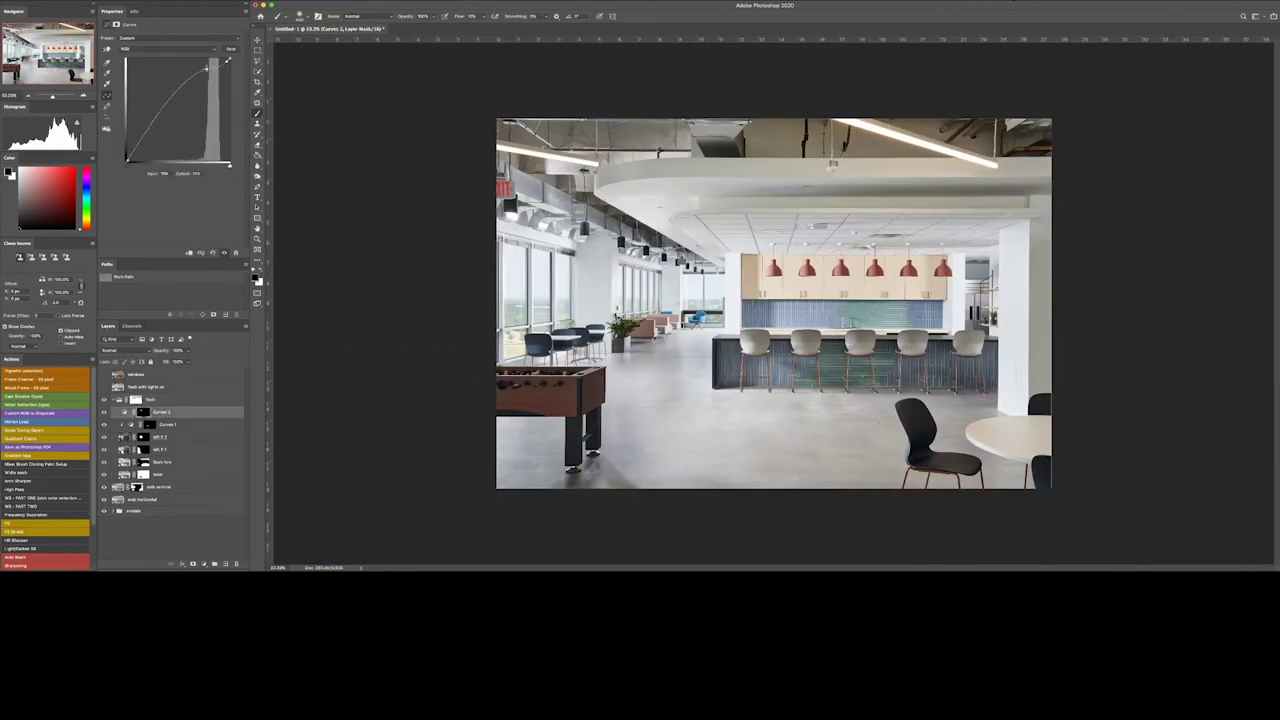
left_click_drag(111, 411, 103, 399)
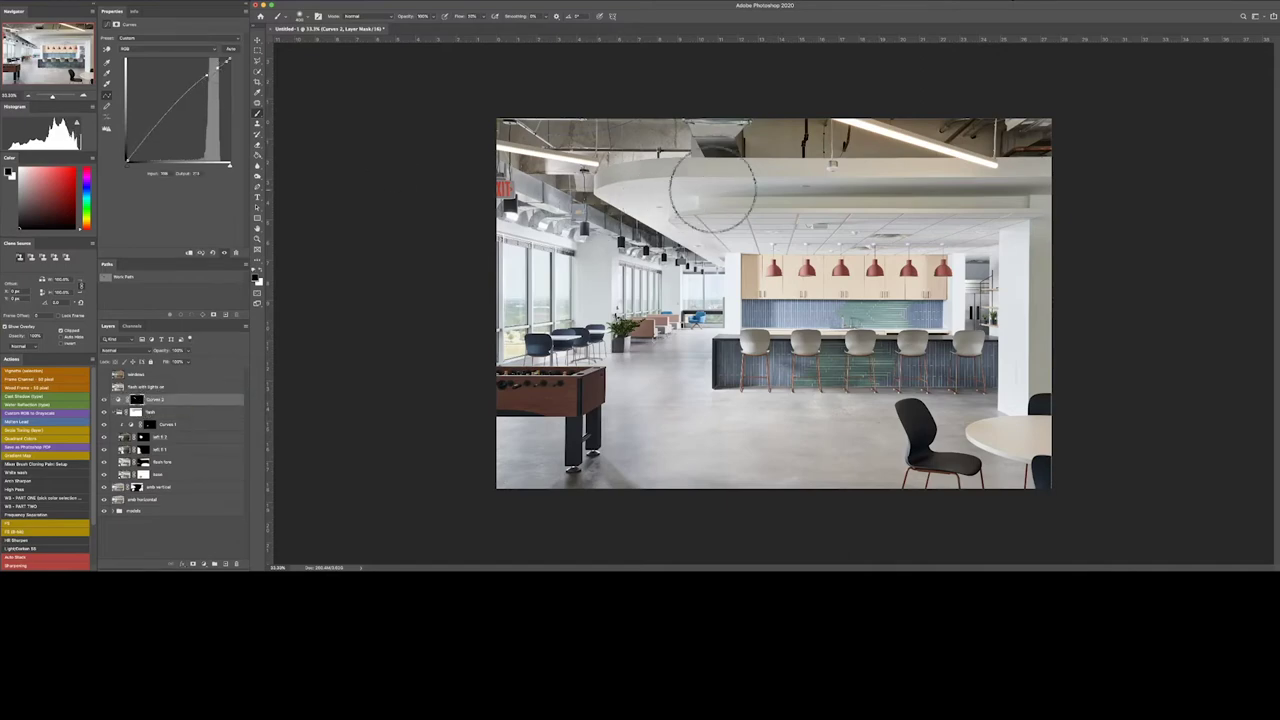
left_click_drag(720, 254, 800, 254)
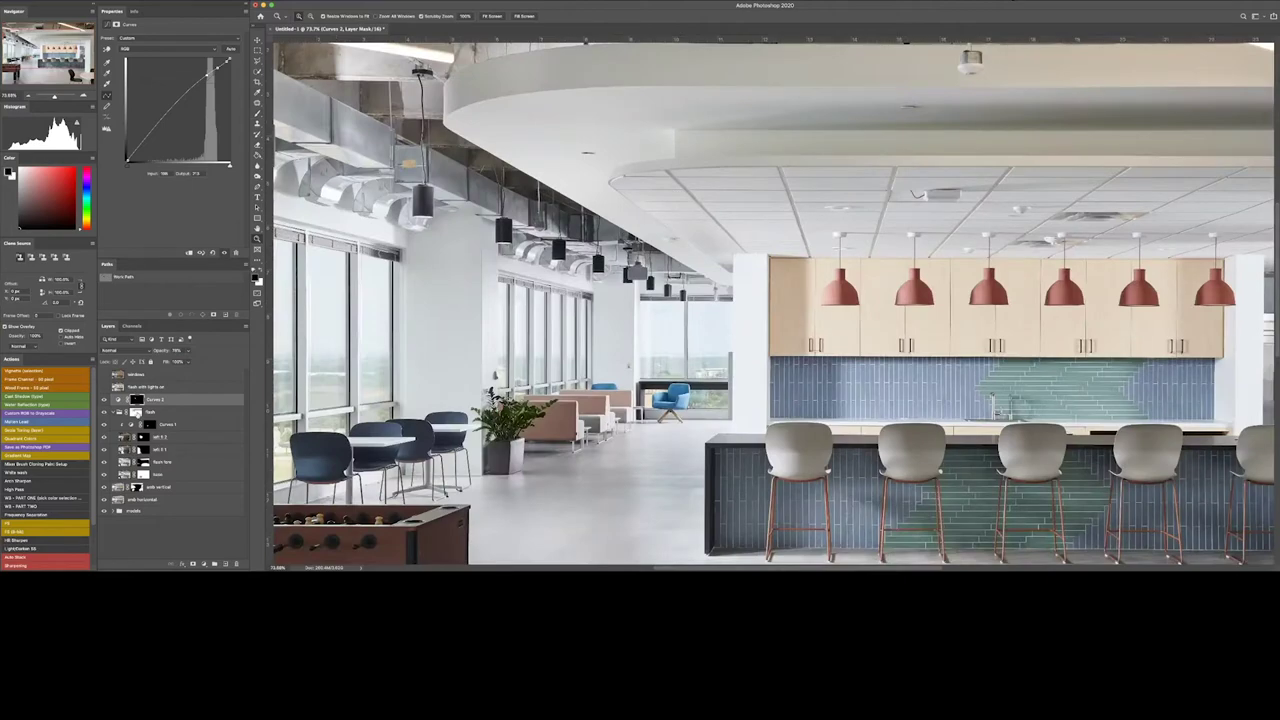
left_click(136, 411)
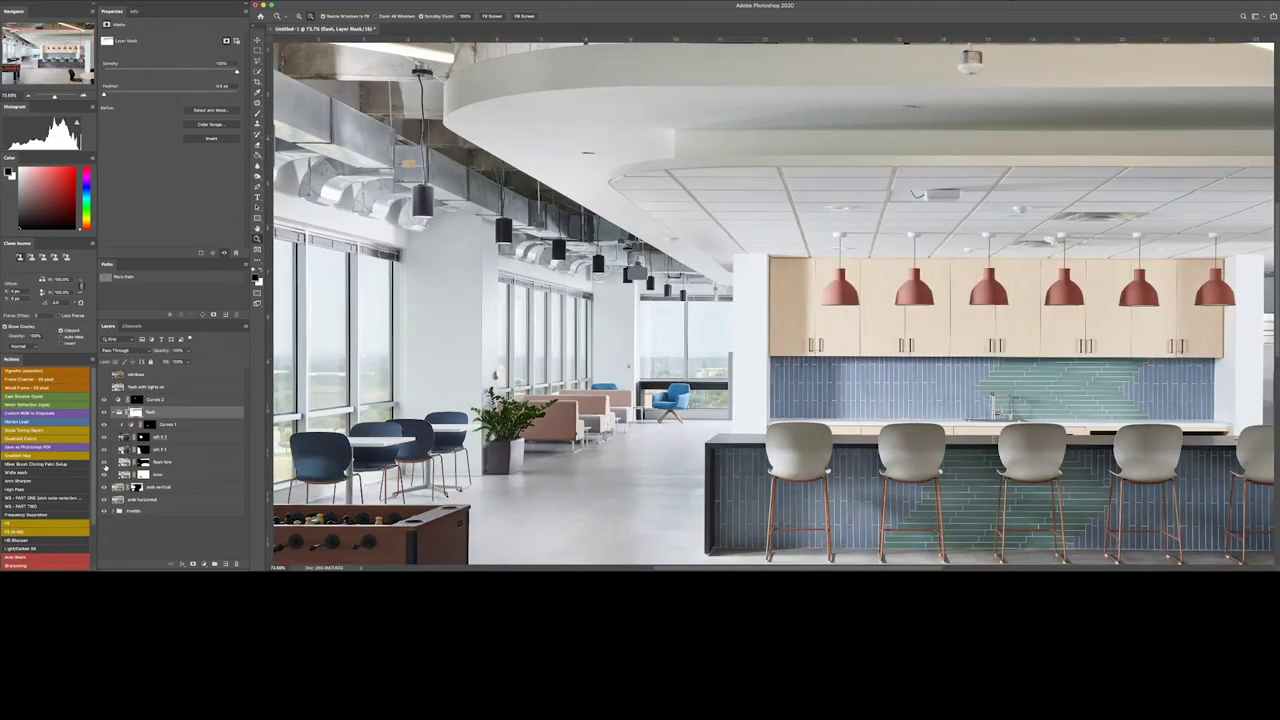
left_click(136, 411, "ctrl")
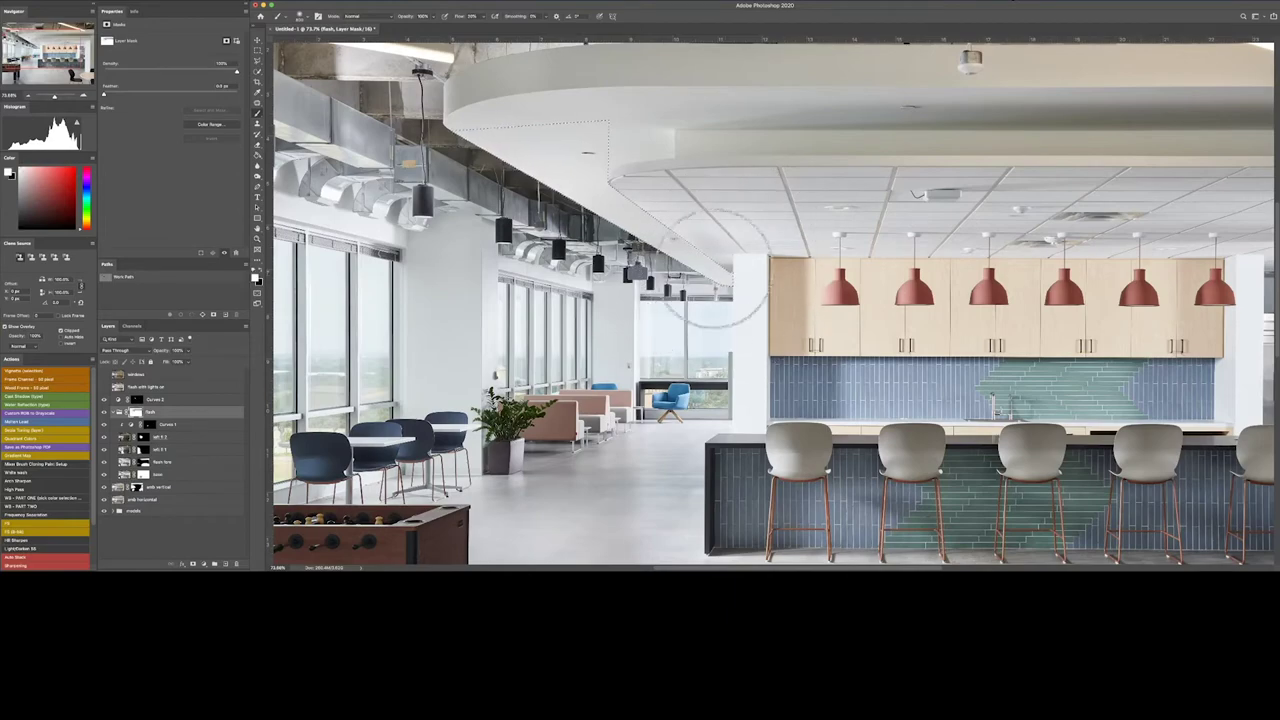
key("ctrl+d")
scroll(650, 200, "down", 3)
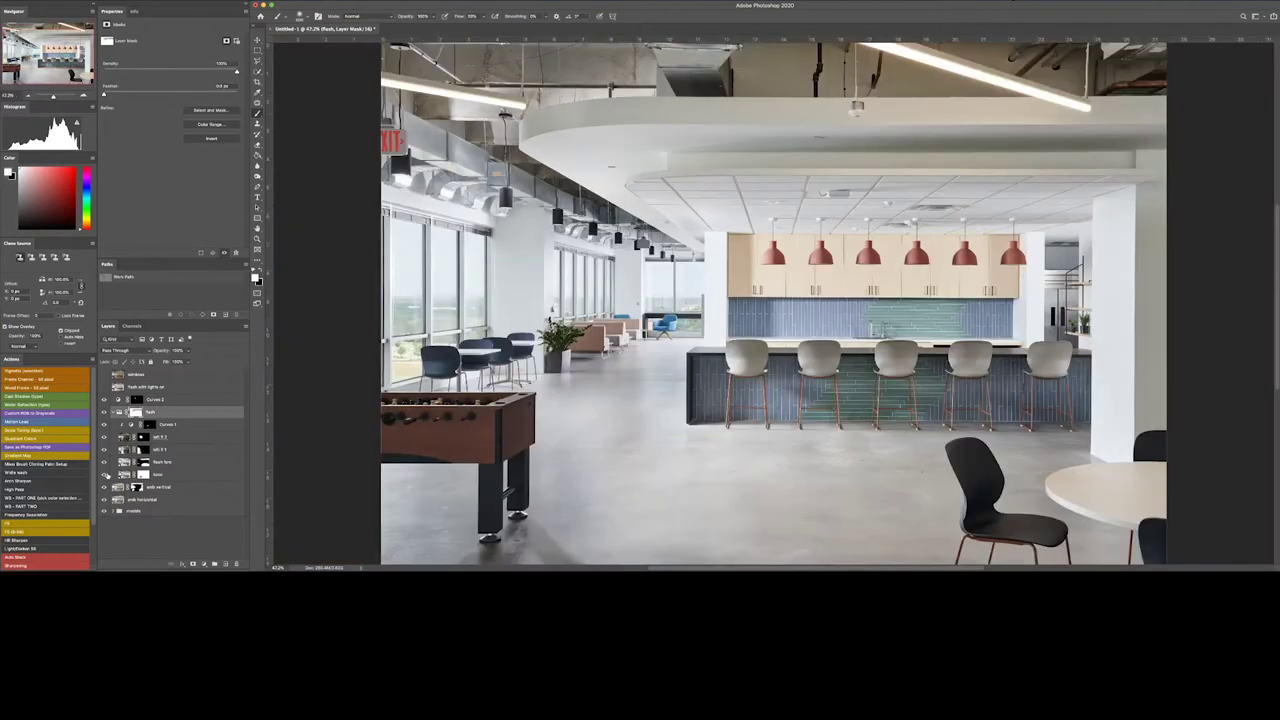
- Add Curves 3 over flash with lights on and move the models group above it
left_click(155, 386)
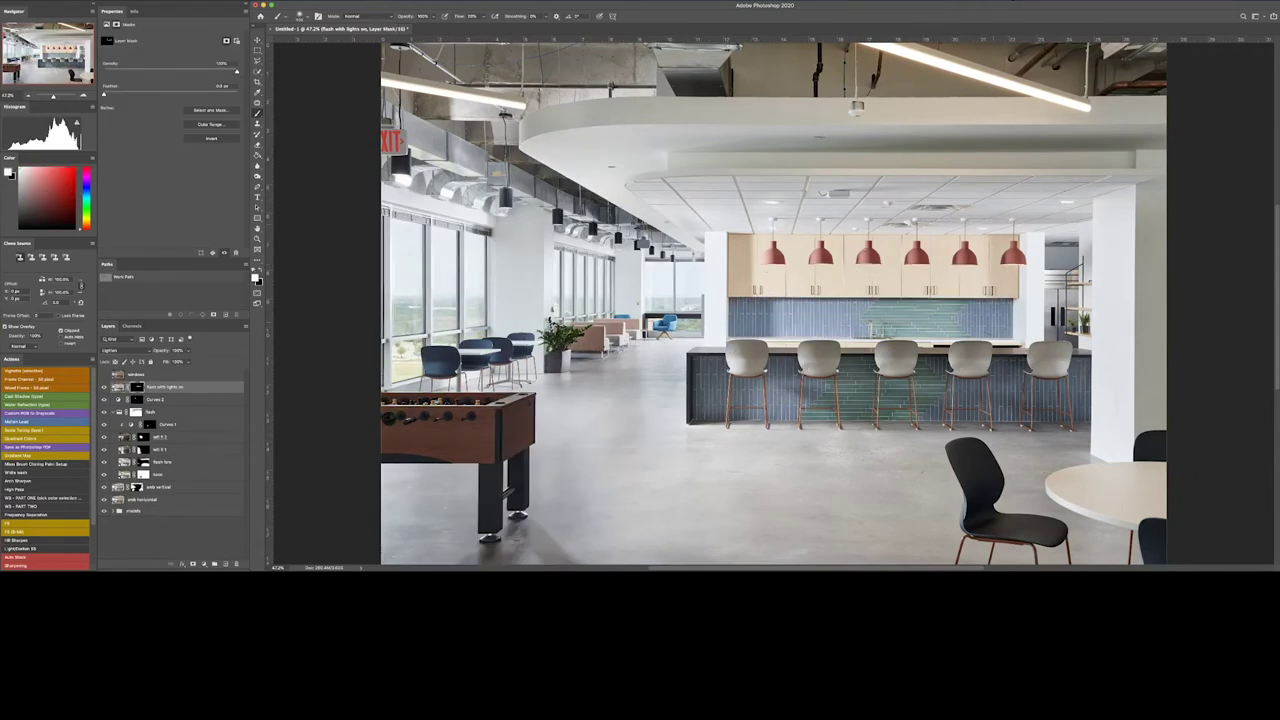
left_click(204, 561)
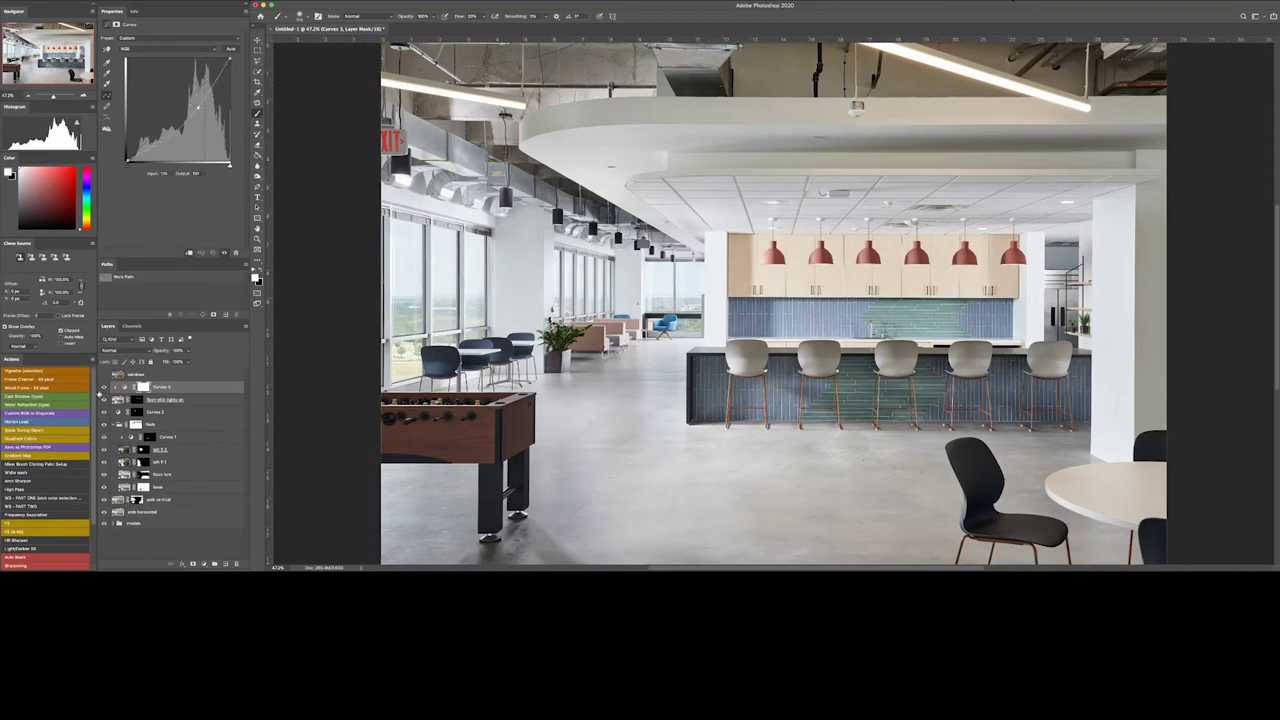
double_click(148, 386)
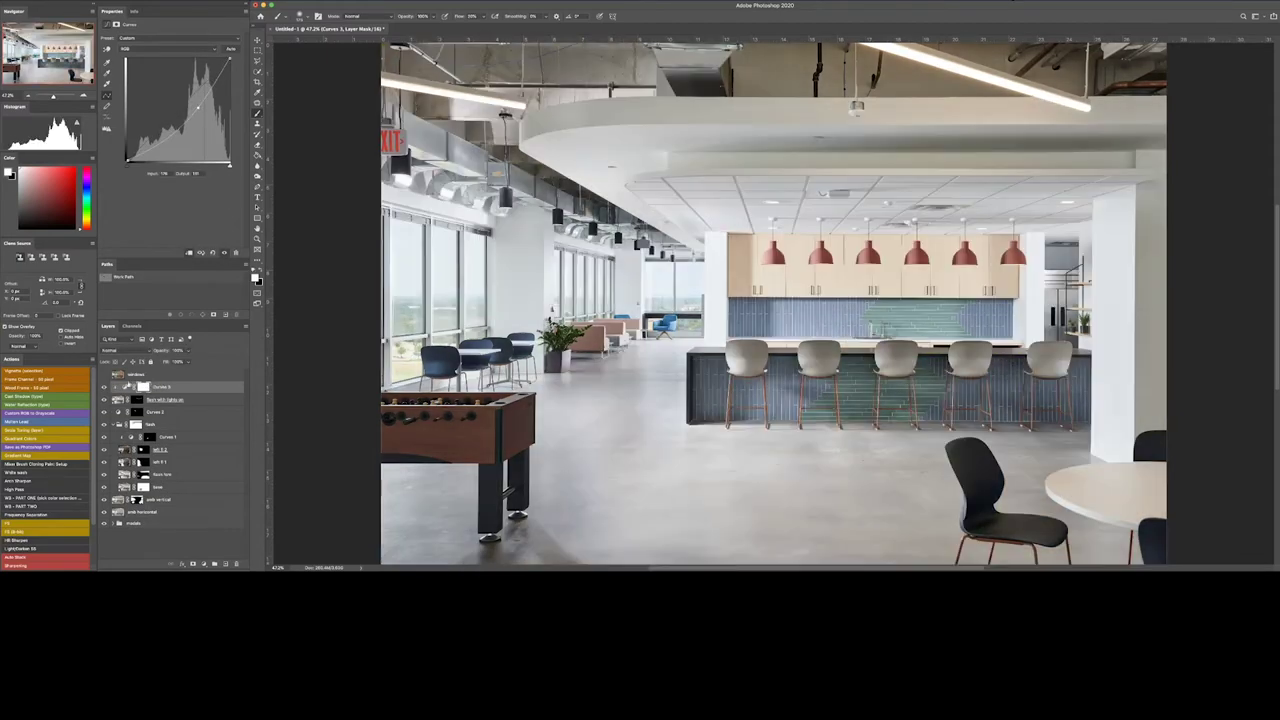
mouse_move(135, 523)
left_mouse_down()
mouse_move(135, 382)
mouse_move(150, 405)
left_mouse_up()
key("z")
left_click_drag(650, 300, 720, 300)
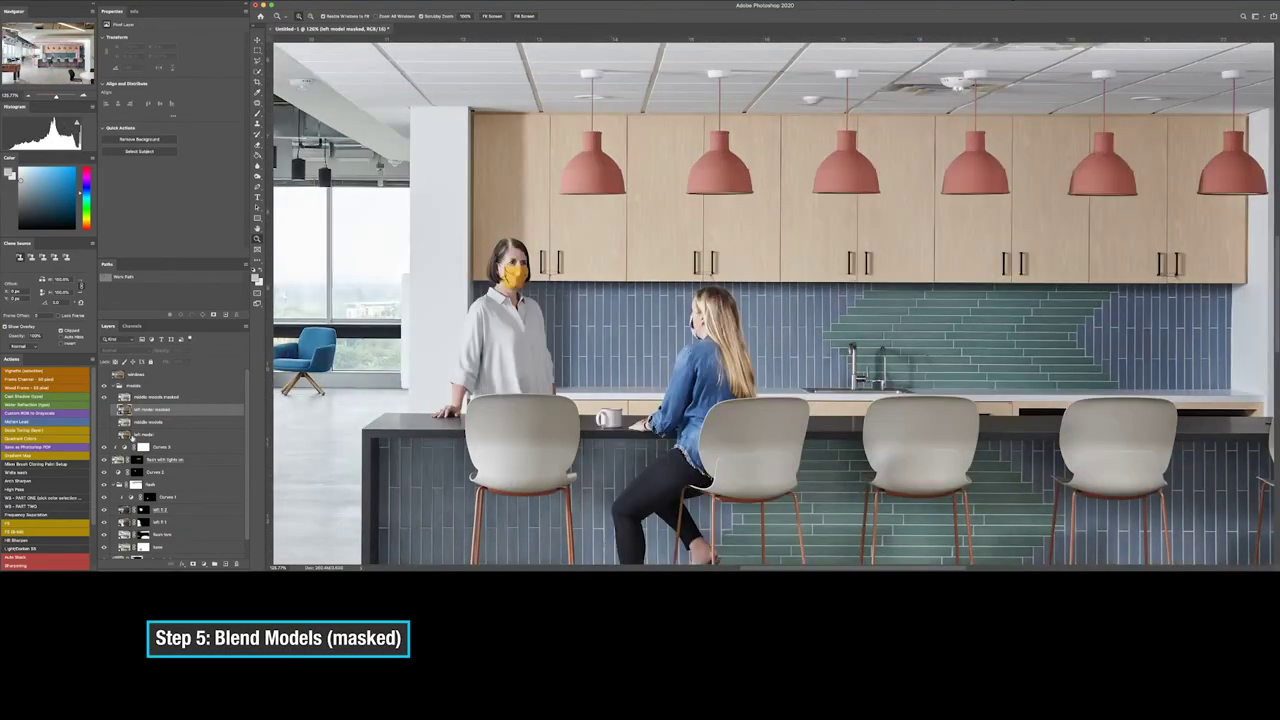
- Show the work path around the standing and seated women and pan along their outline and stools
key("p")
left_click(470, 312)
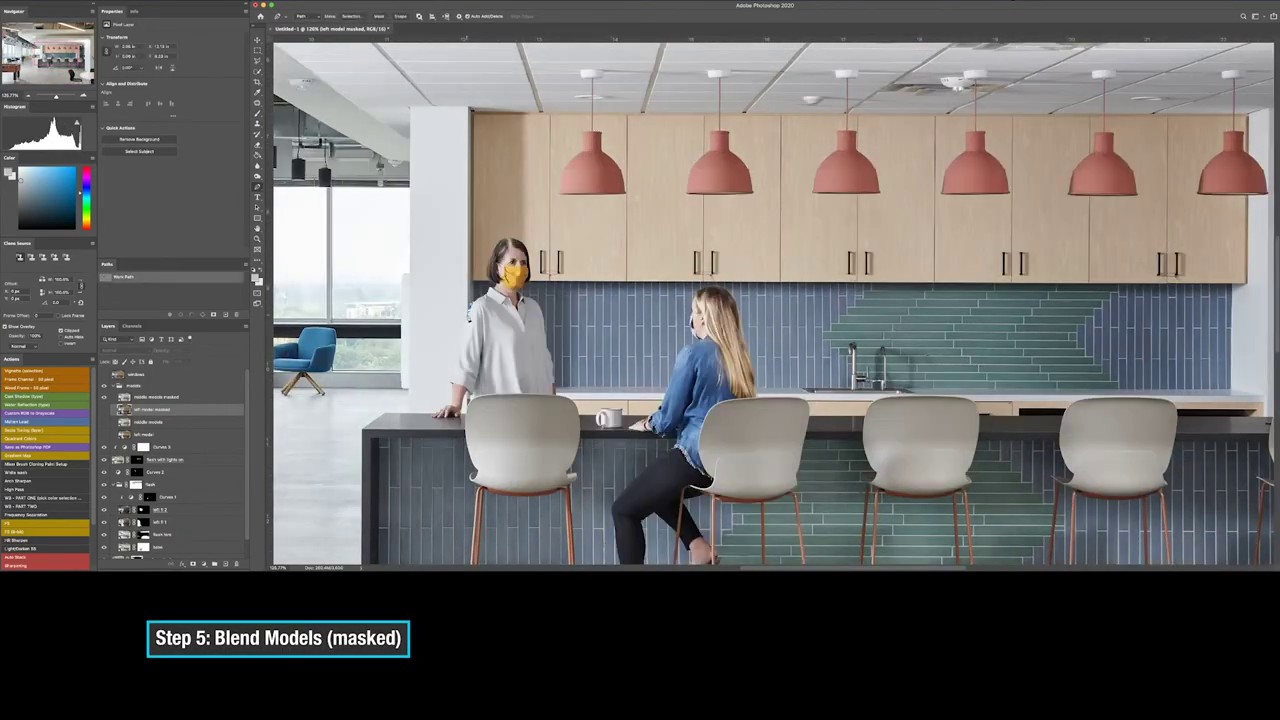
key("ctrl+plus")
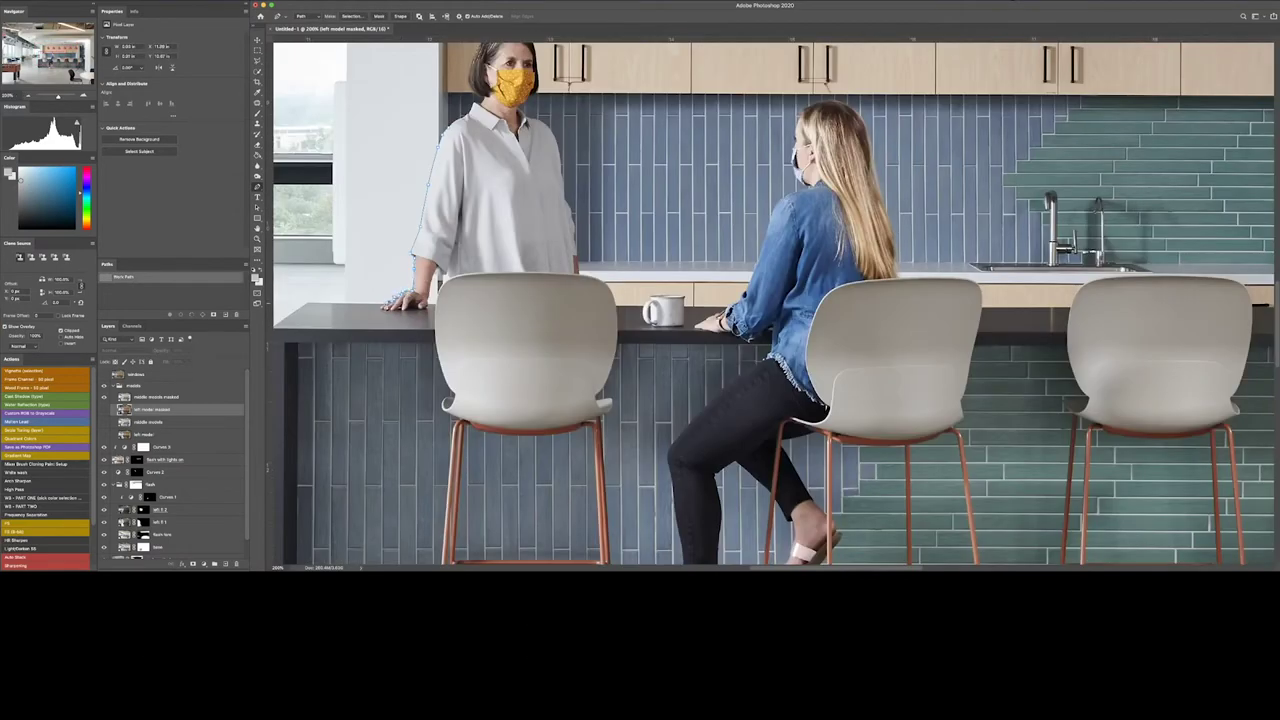
left_click_drag(310, 307, 388, 285)
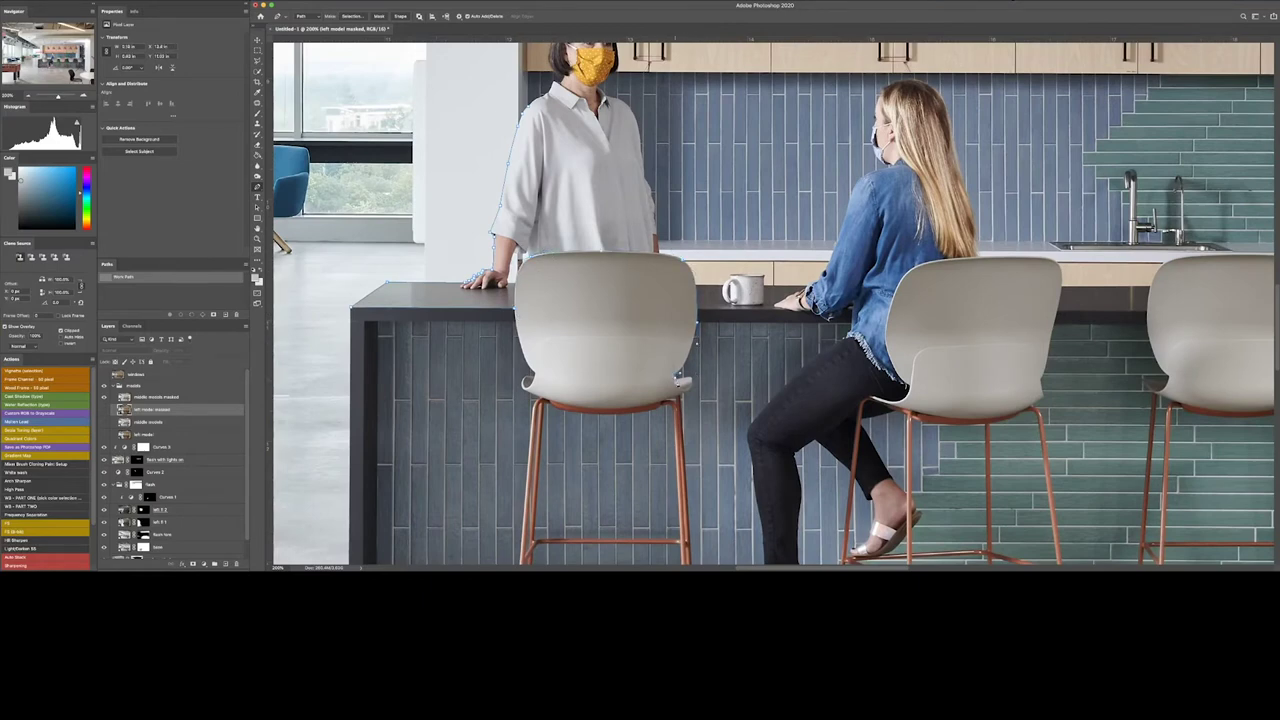
scroll(774, 303, "down", 2)
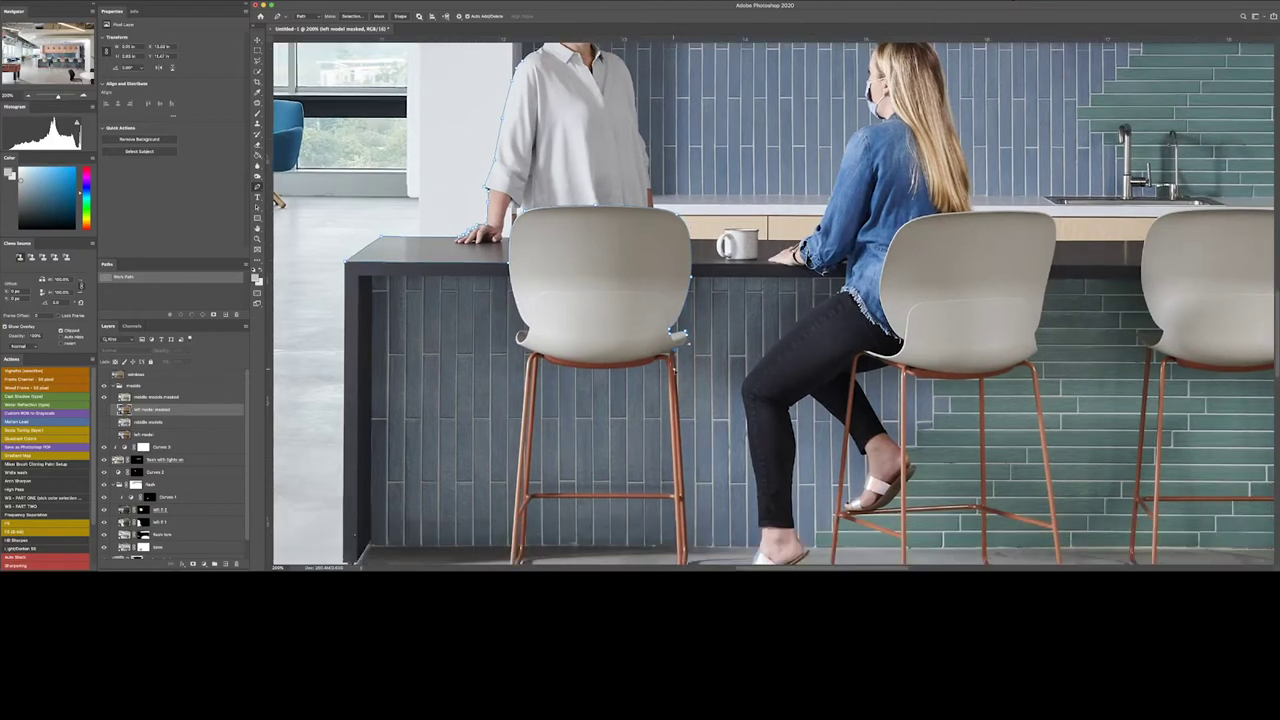
scroll(703, 417, "down", 3)
left_click_drag(663, 517, 629, 357)
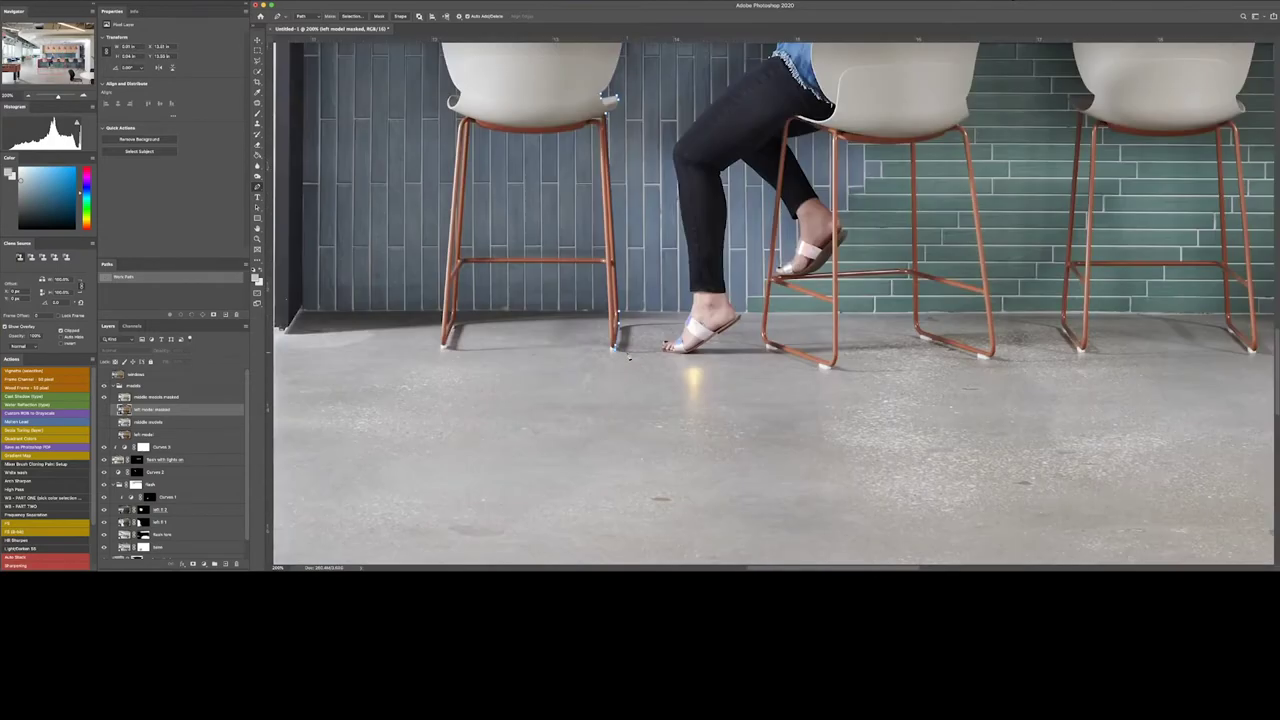
scroll(770, 300, "up", 5)
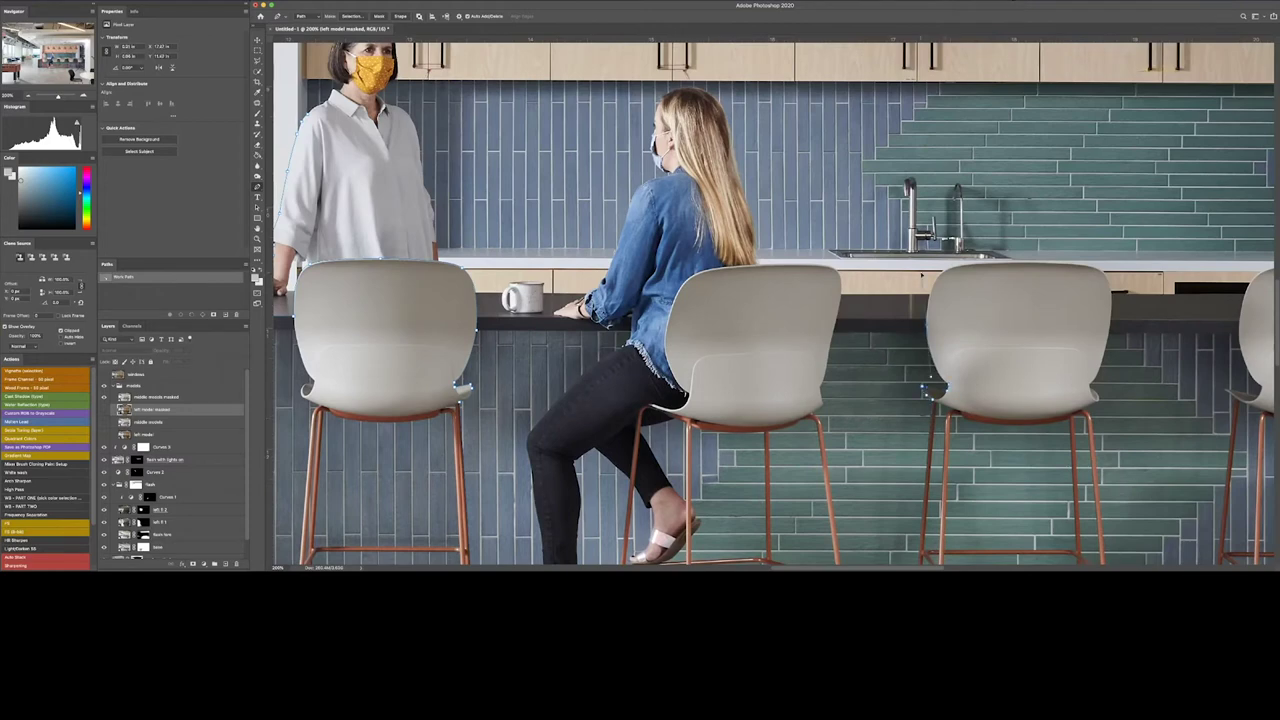
left_click(346, 388)
left_click_drag(771, 85, 931, 266)
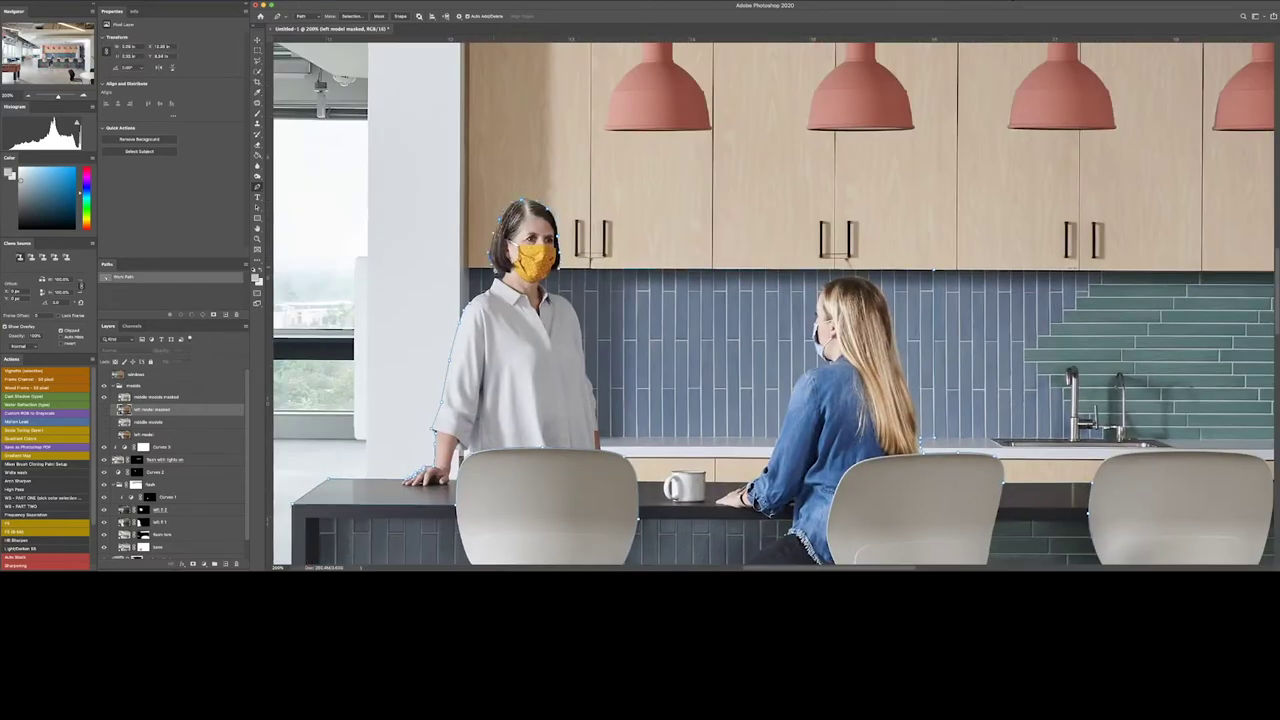
- Paint on the middle models' layer mask with the Brush, checking the feet on the floor up close
left_click(143, 396)
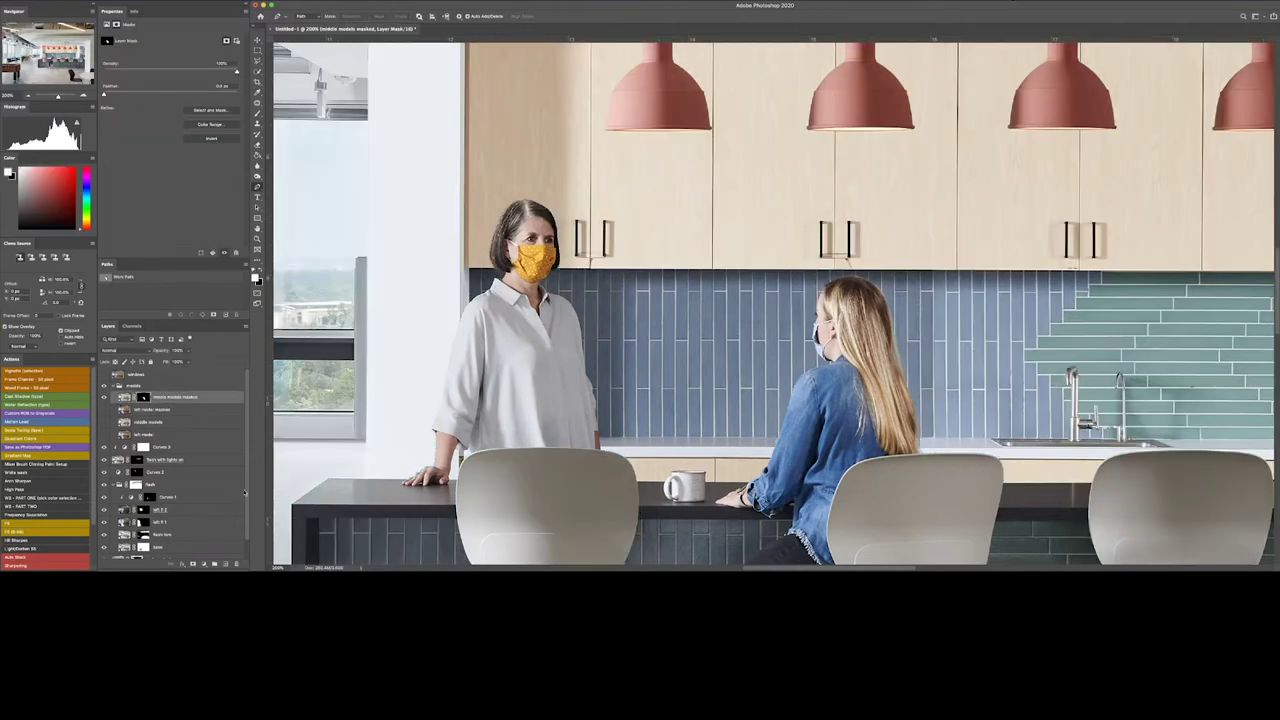
key("b")
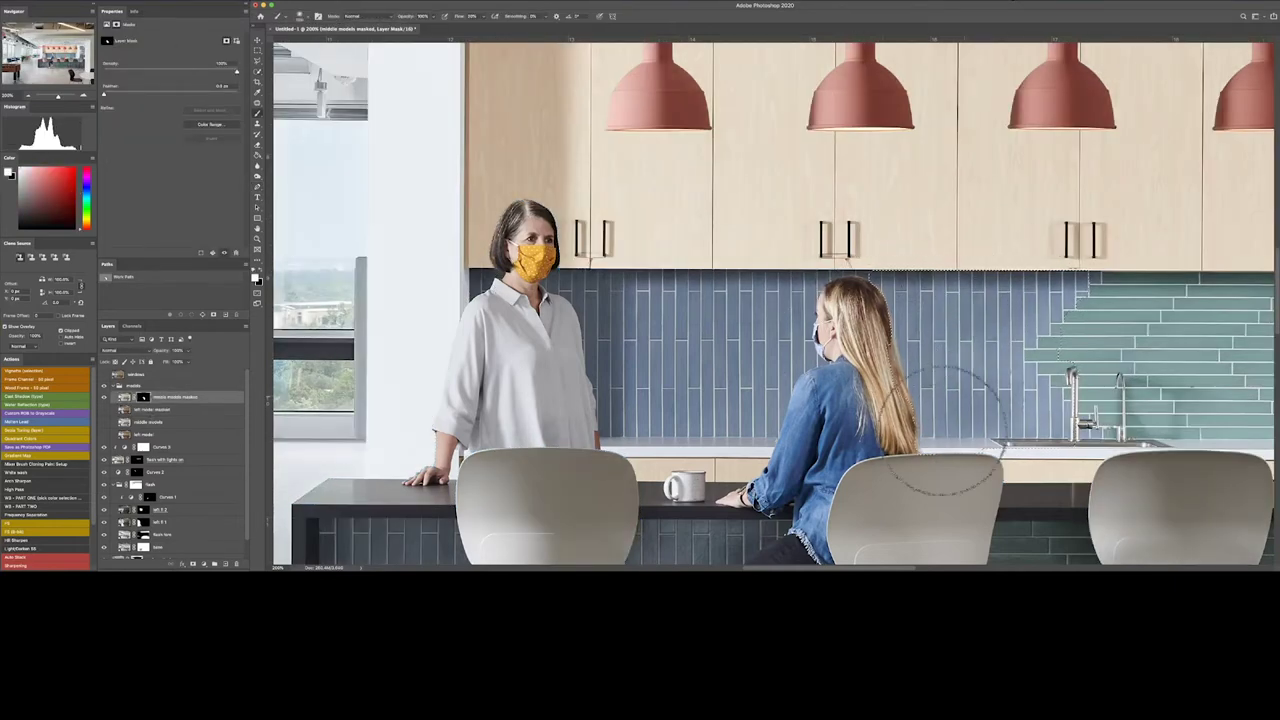
scroll(771, 203, "down", 10)
key("ctrl+minus")
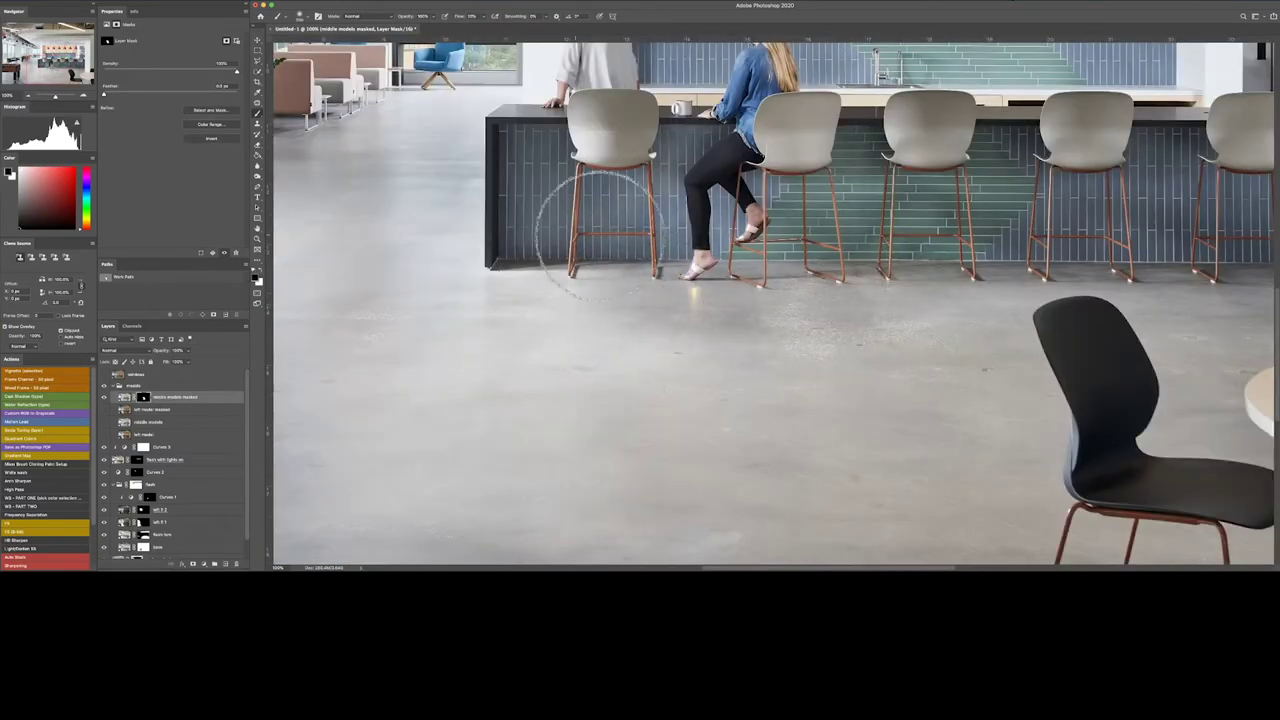
key("z")
left_click_drag(705, 330, 709, 290)
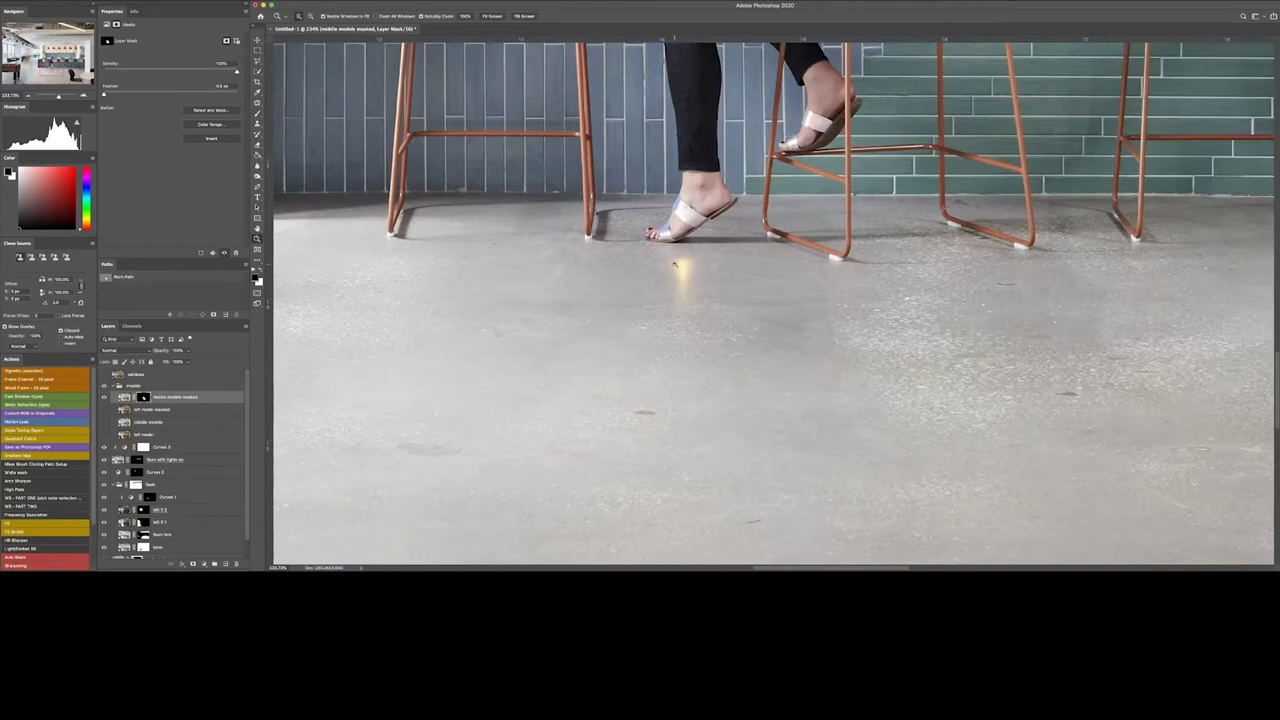
key("b")
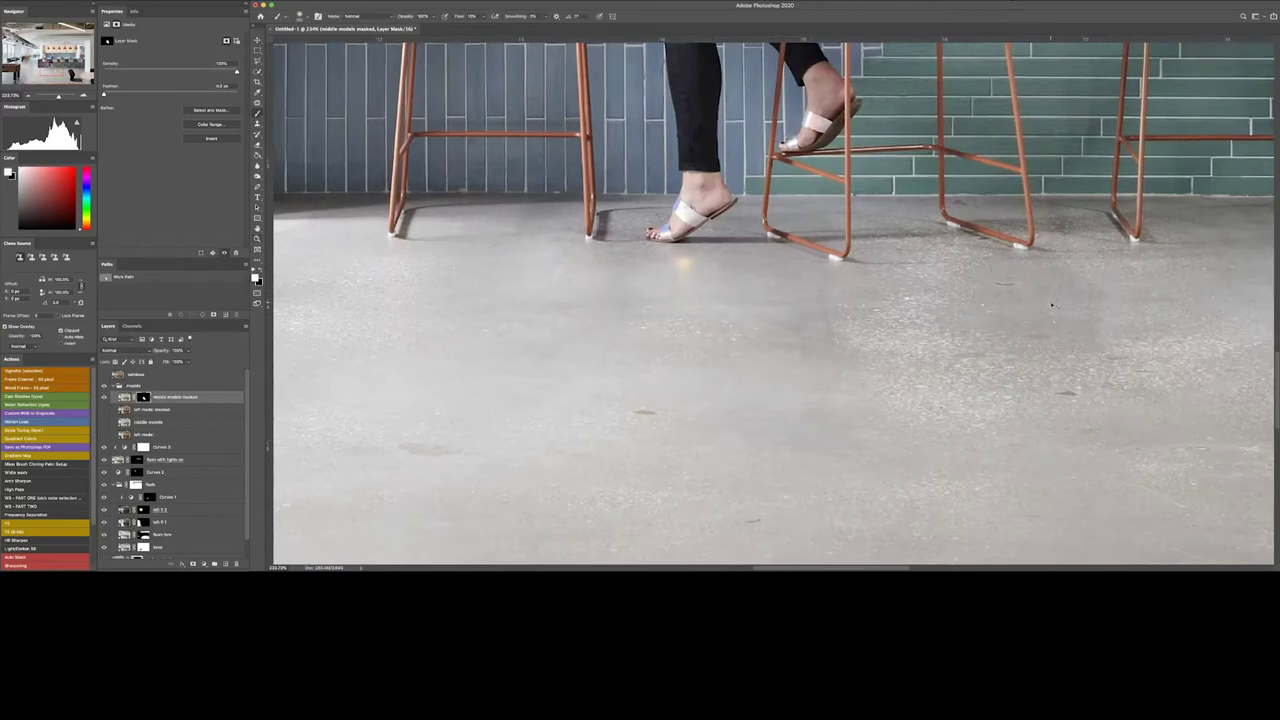
key("super+1")
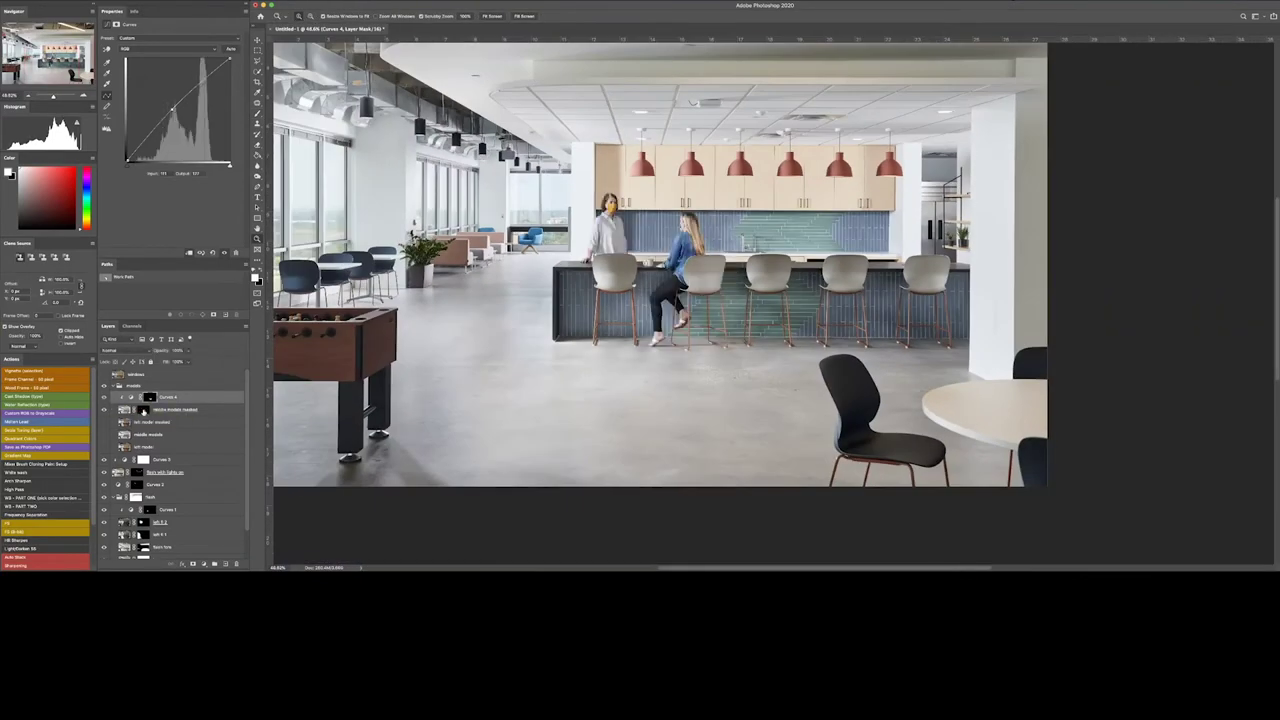
left_click(143, 410)
key("b")
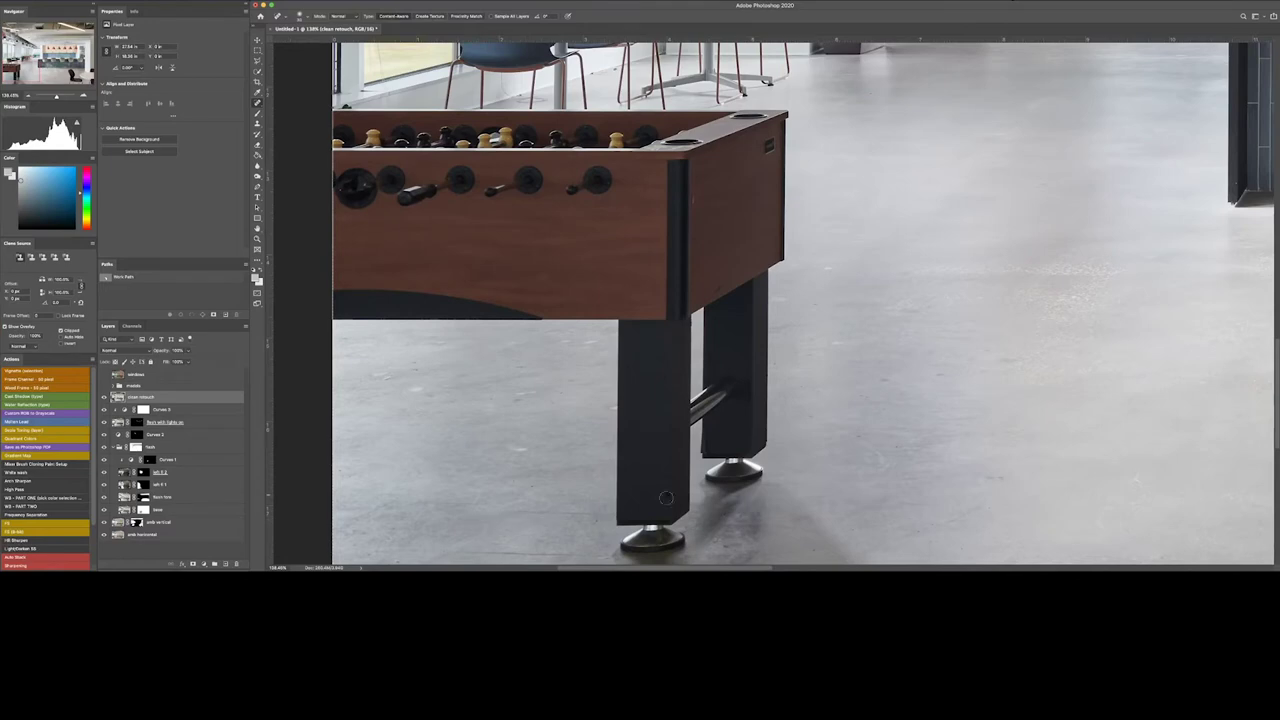
- Heal away marks on the concrete floor around the foosball table and chairs
left_click_drag(666, 498, 641, 478)
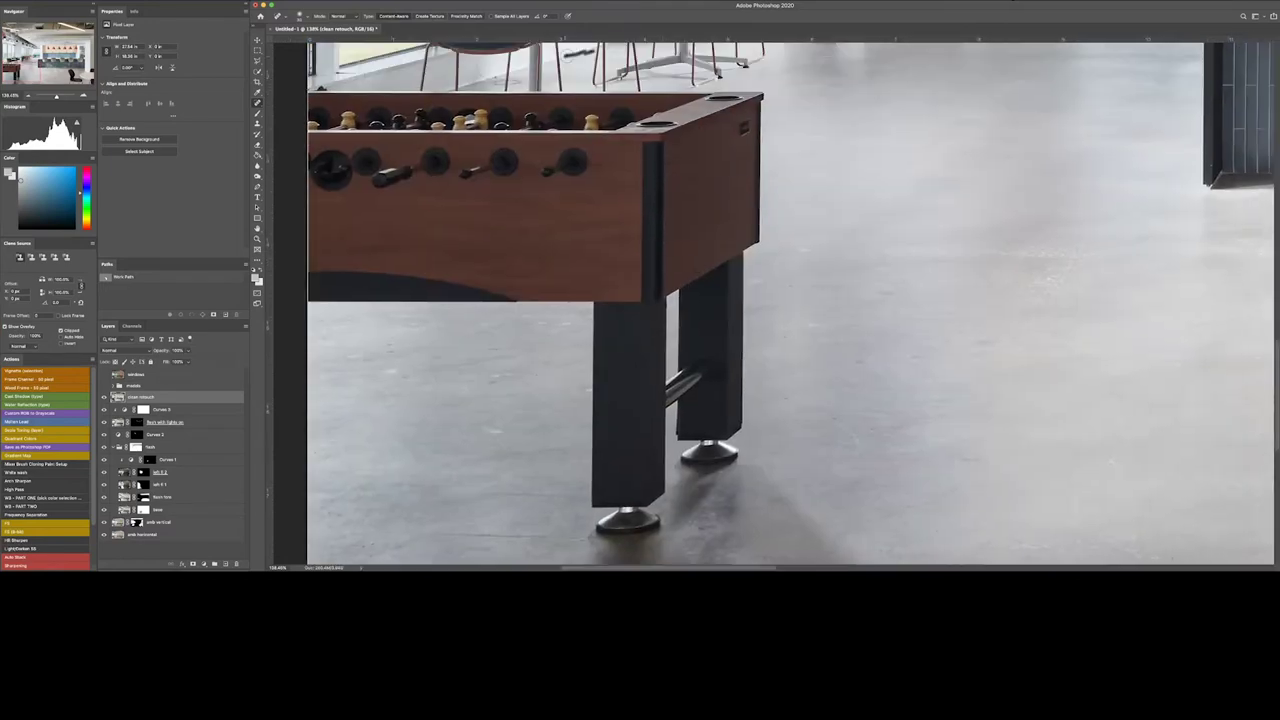
left_click_drag(648, 87, 686, 121)
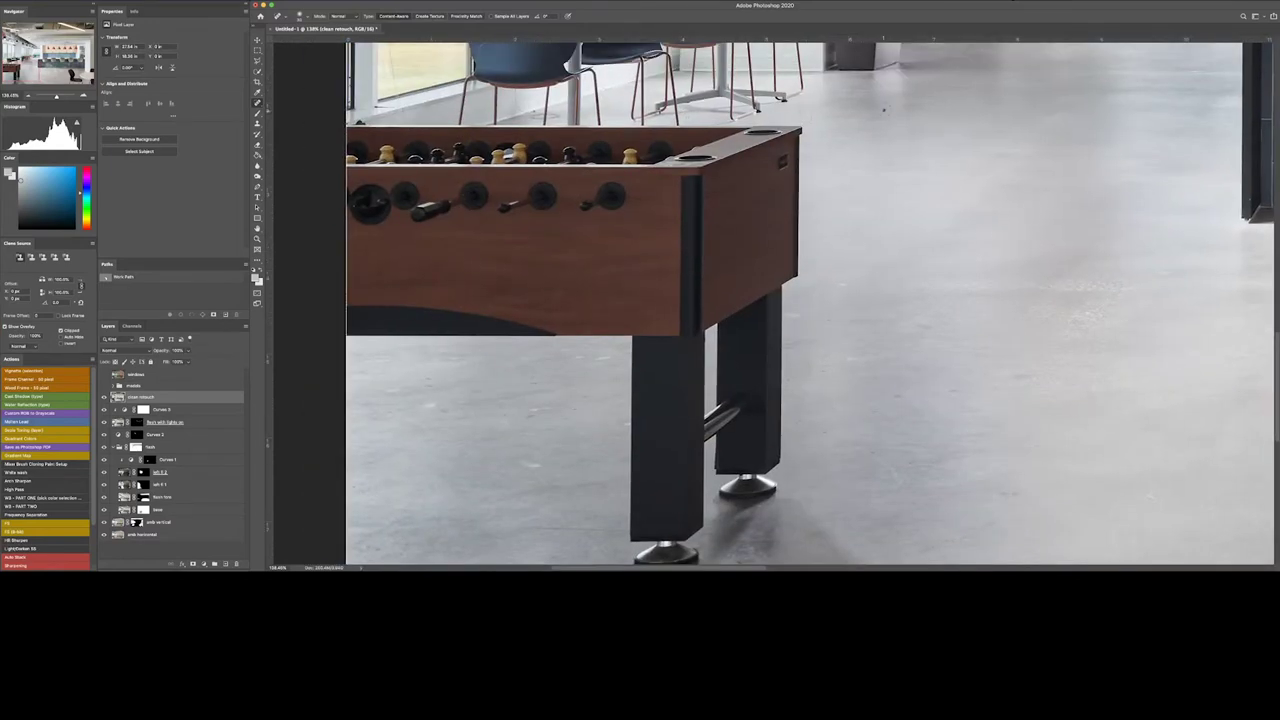
scroll(770, 300, "right", 5)
scroll(770, 300, "right", 5)
scroll(770, 300, "right", 4)
scroll(770, 300, "right", 2)
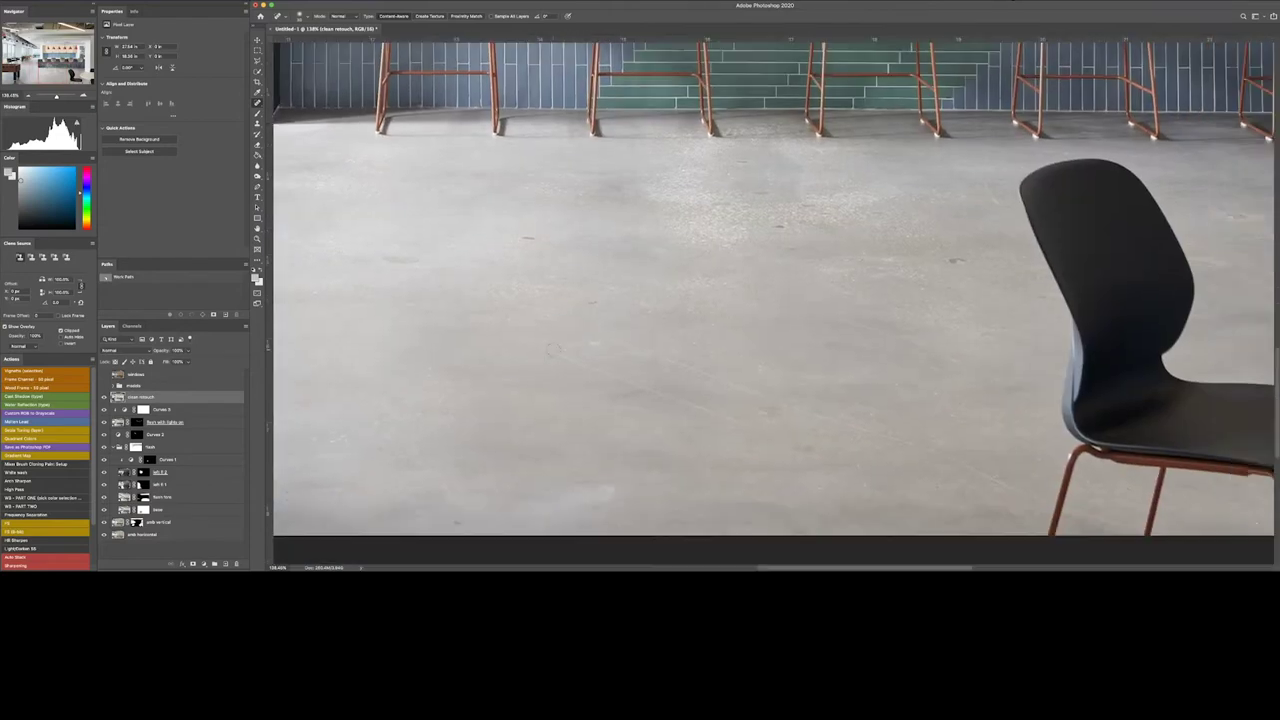
left_click_drag(549, 344, 806, 443)
left_click_drag(606, 343, 991, 471)
- Heal the dark scuff near the round table and patch a blemish on the counter tiles
scroll(1032, 368, "up", 3)
scroll(1032, 368, "right", 3)
scroll(1032, 368, "right", 3)
left_click_drag(1025, 318, 1096, 293)
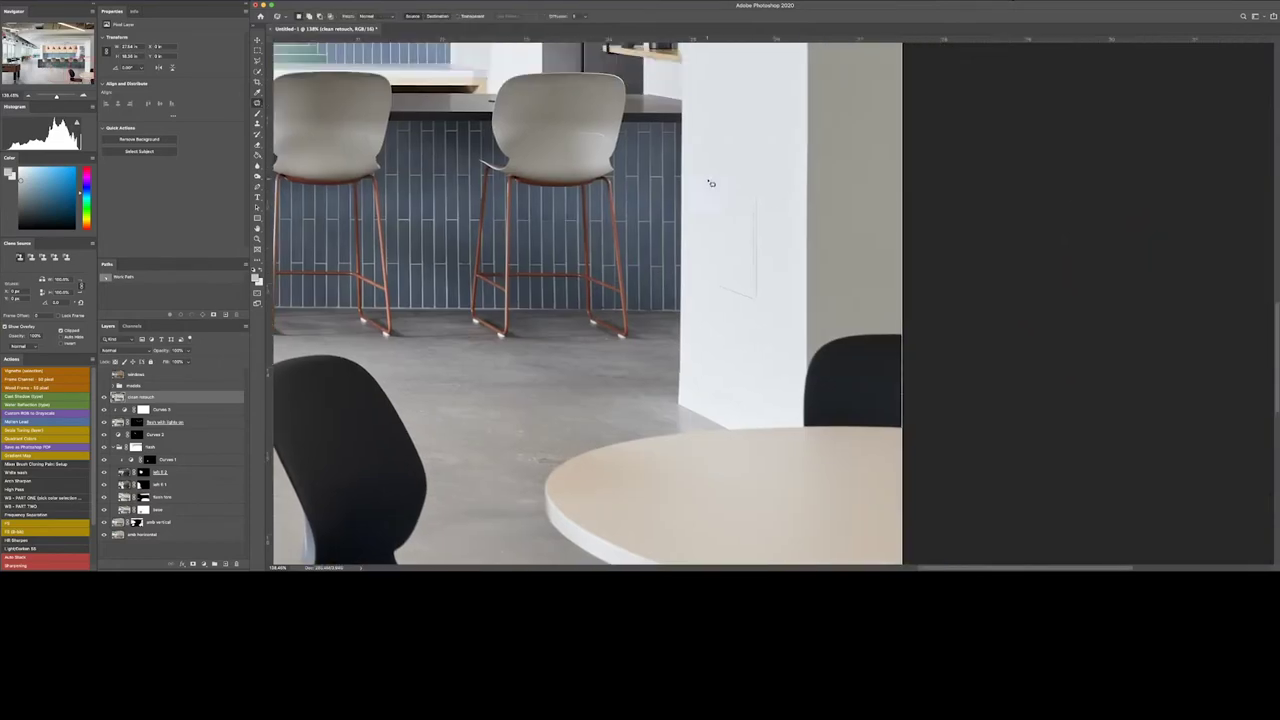
left_click_drag(734, 172, 750, 300)
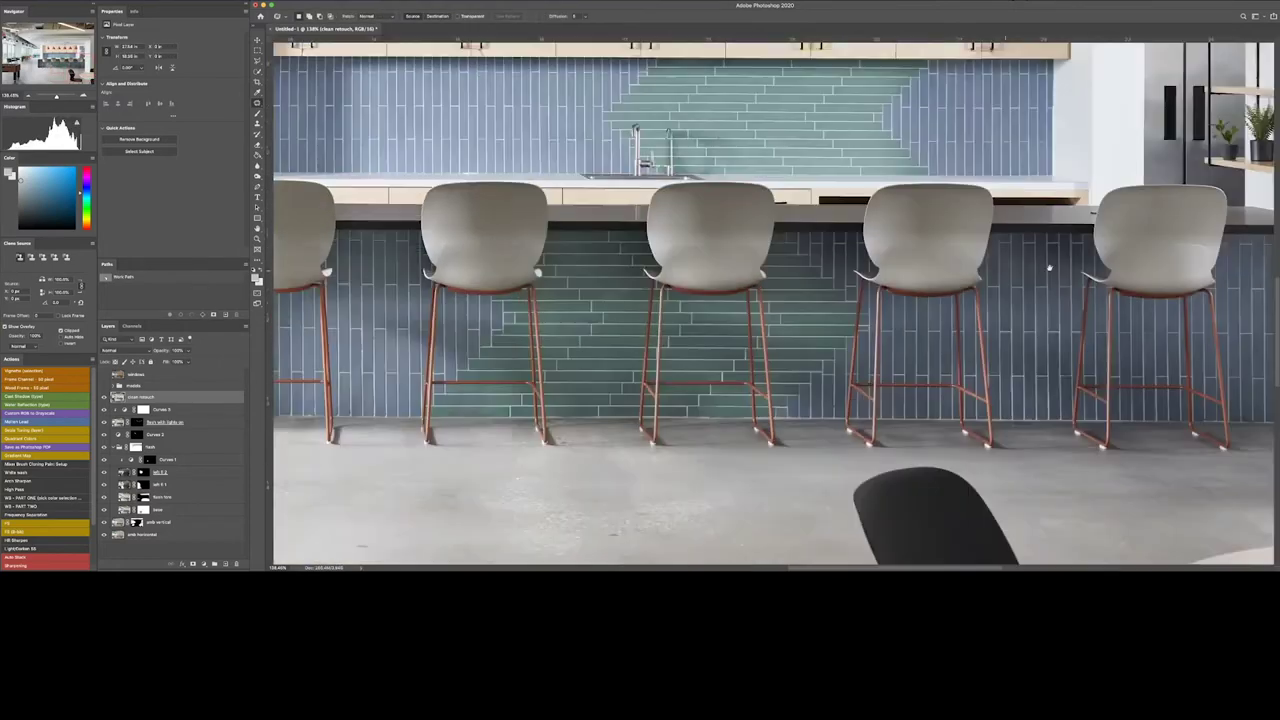
key("s")
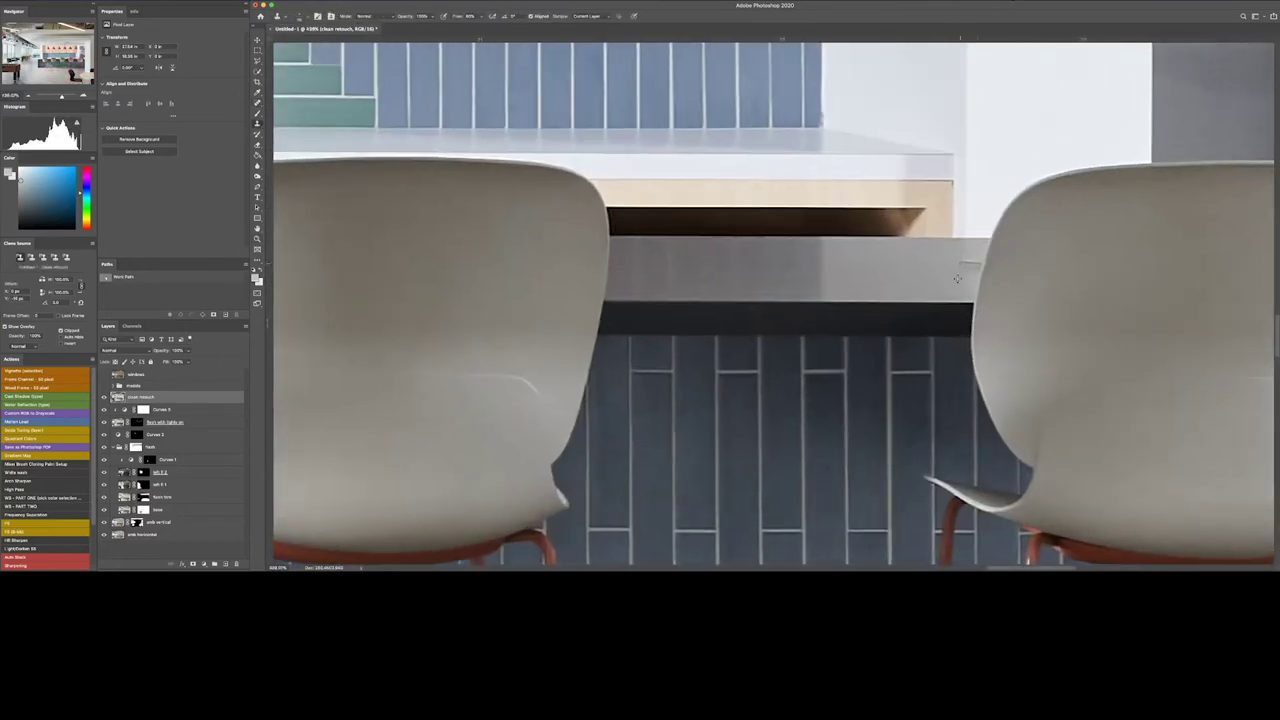
key("j")
scroll(957, 279, "down", 2)
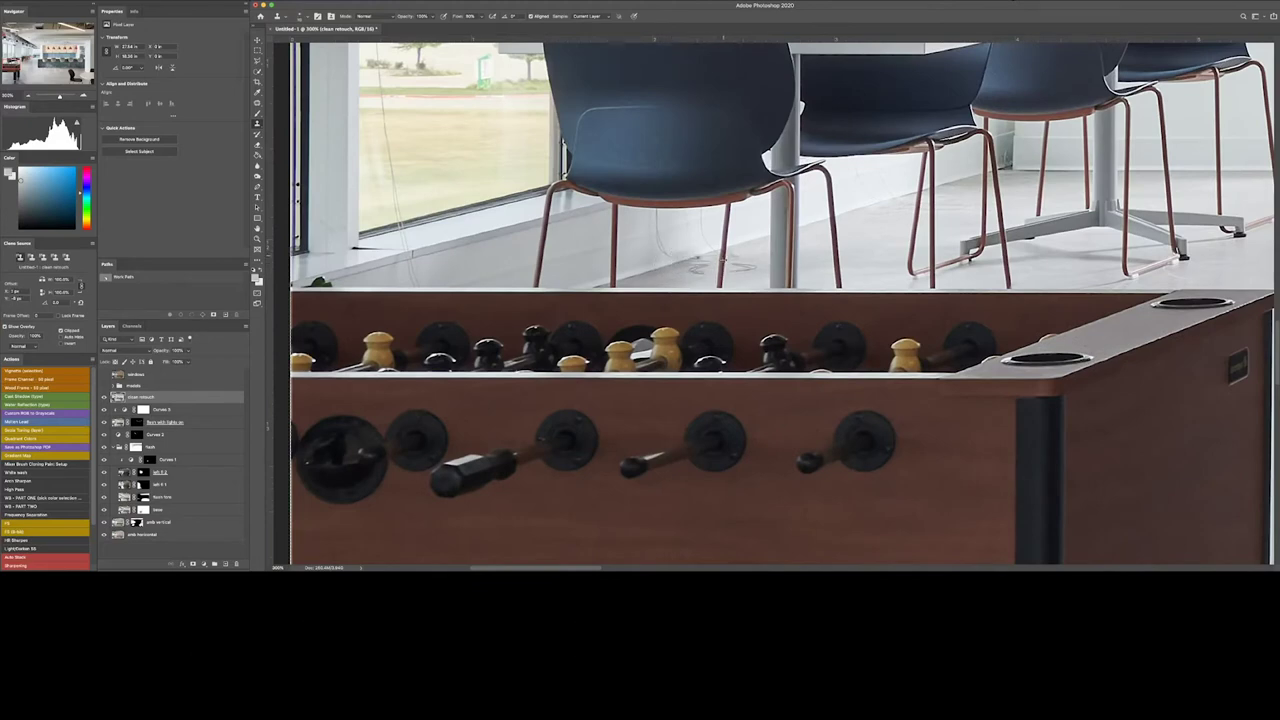
- Spot-heal a mark on the floor under the chairs
key("j")
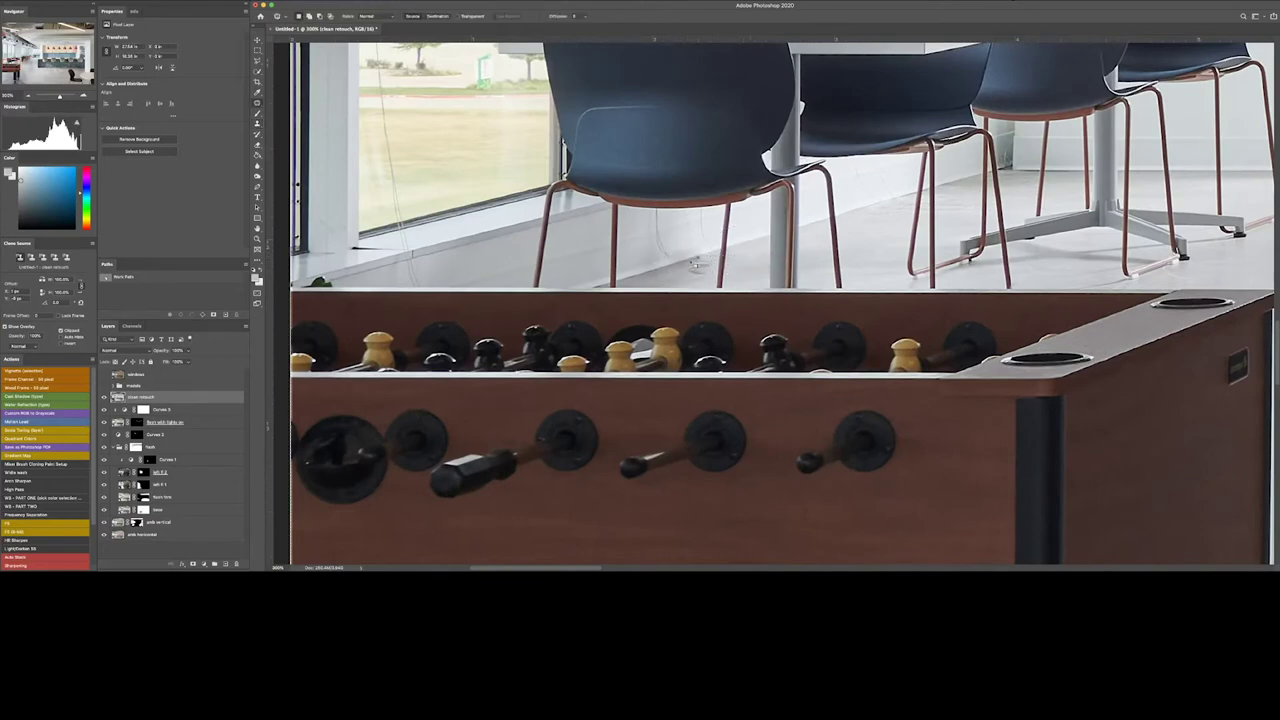
key("s")
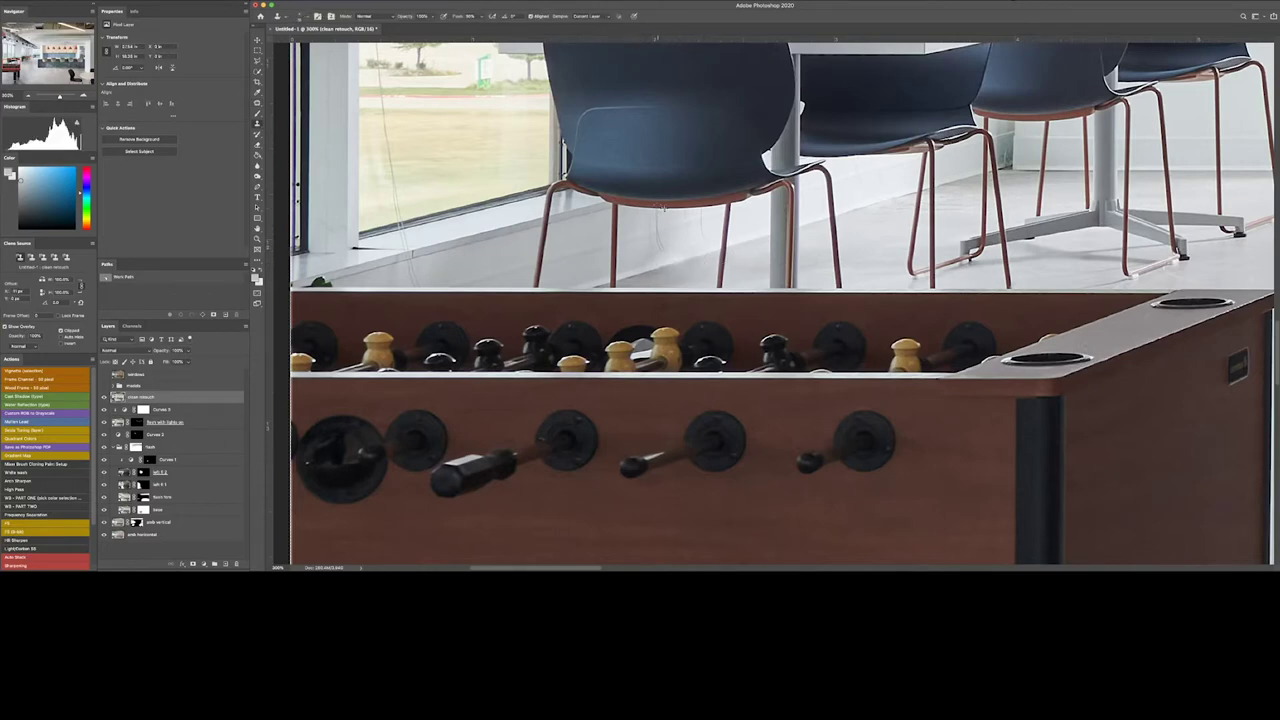
key("j")
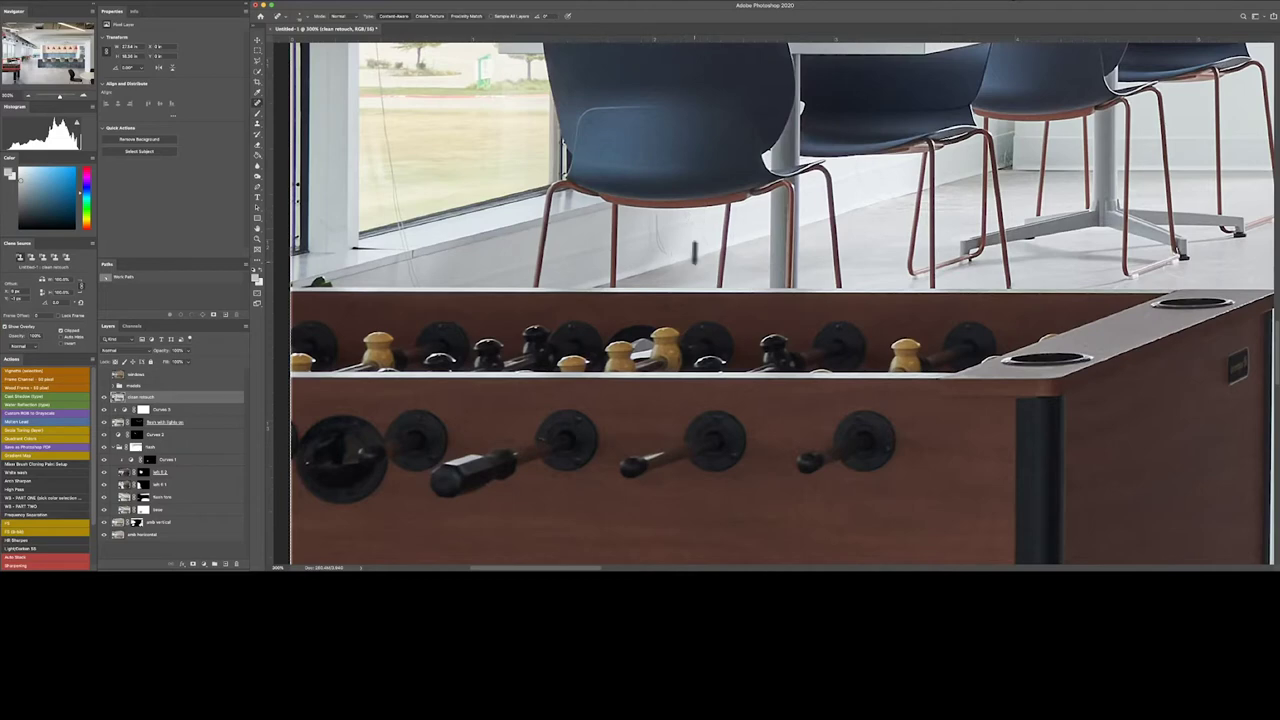
left_click_drag(647, 226, 651, 243)
key("s")
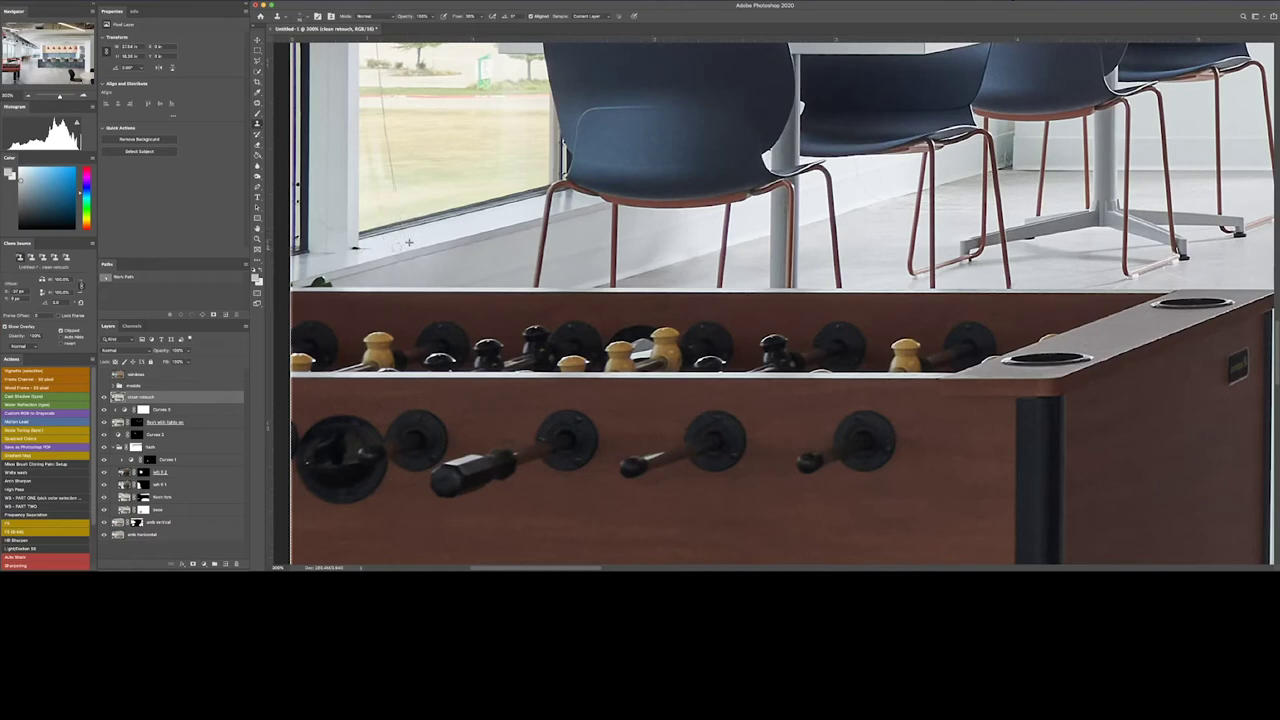
scroll(358, 246, "up", 3)
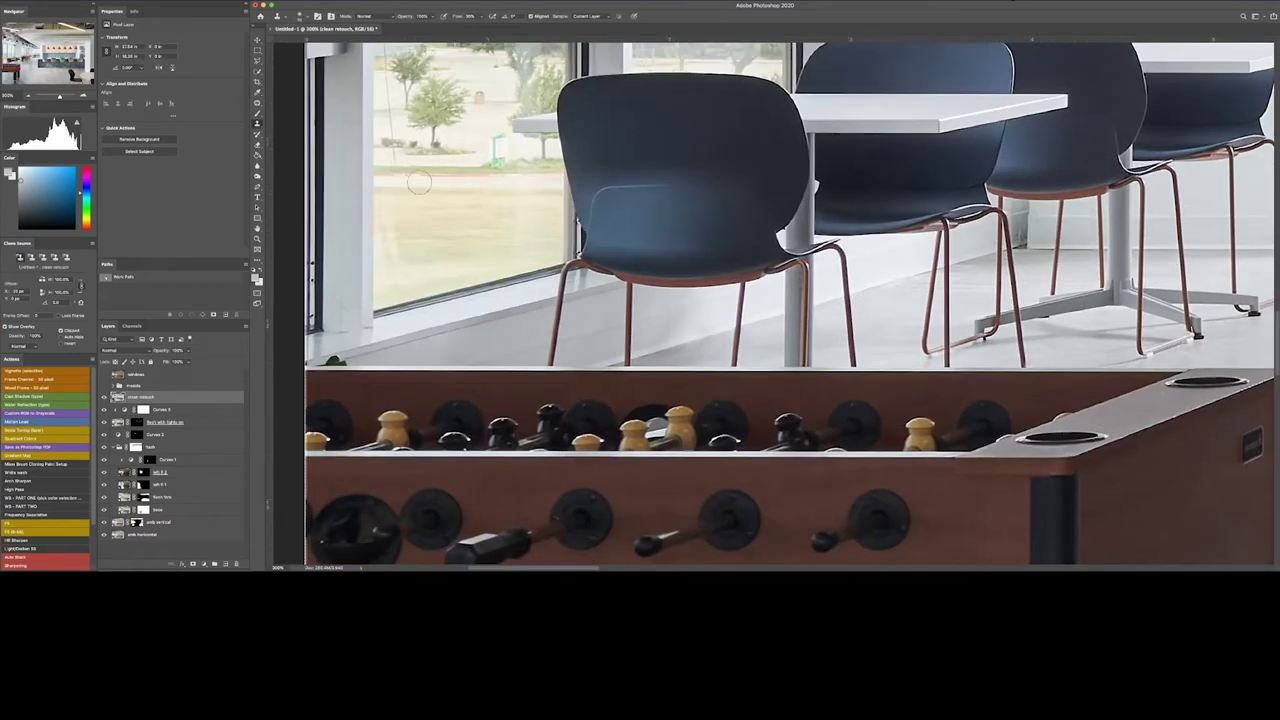
scroll(419, 183, "up", 6)
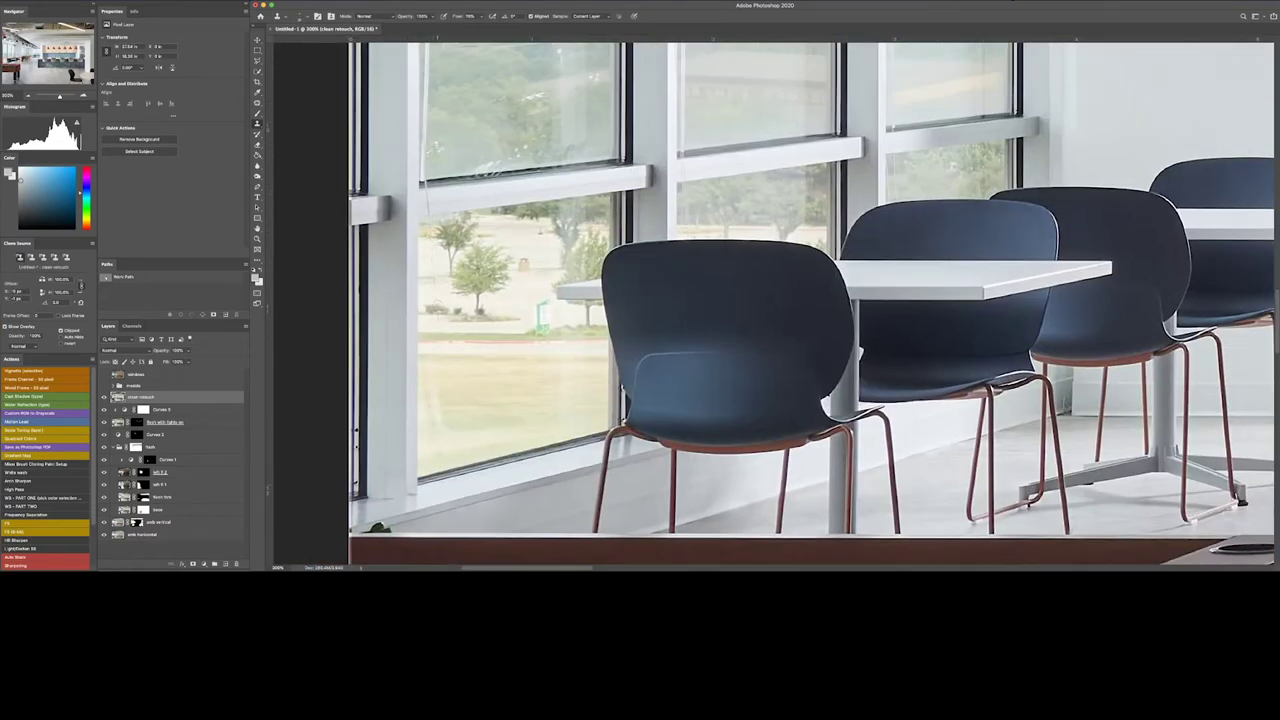
scroll(742, 348, "right", 10)
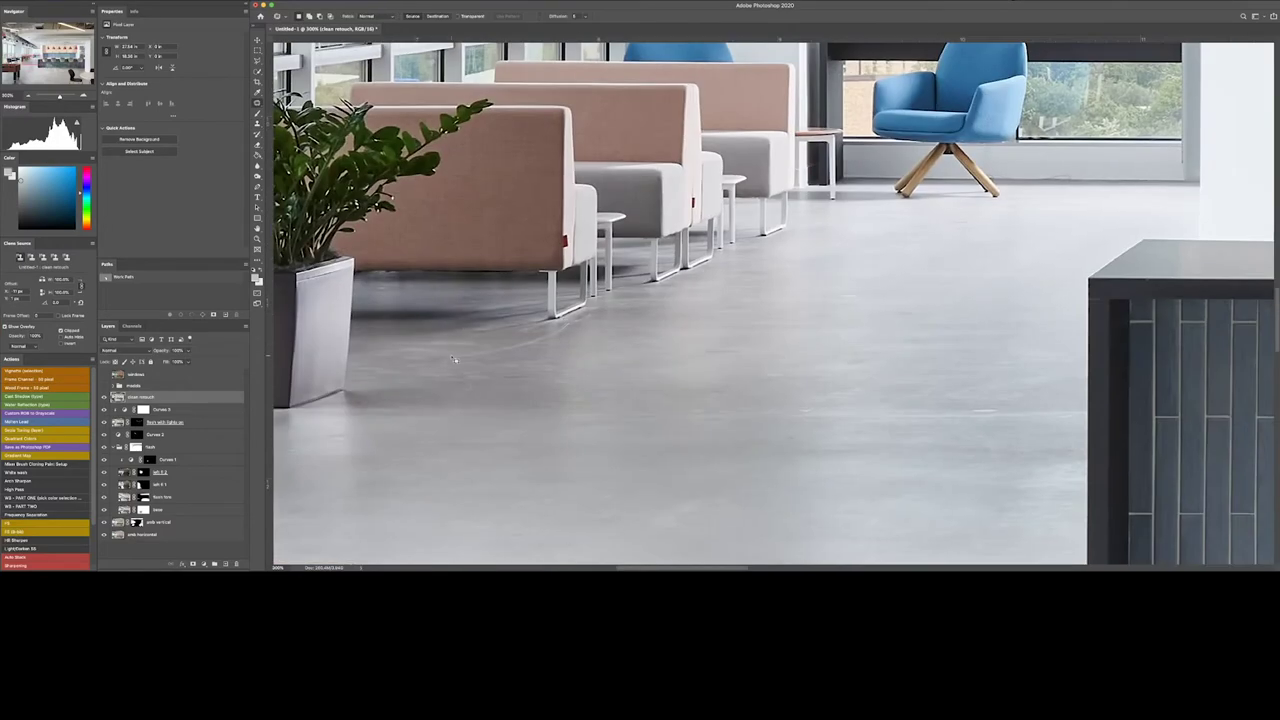
- Outline the grey post in the window and Content-Aware fill it
key("j")
left_click_drag(516, 375, 742, 348)
key("Return")
scroll(742, 348, "right", 8)
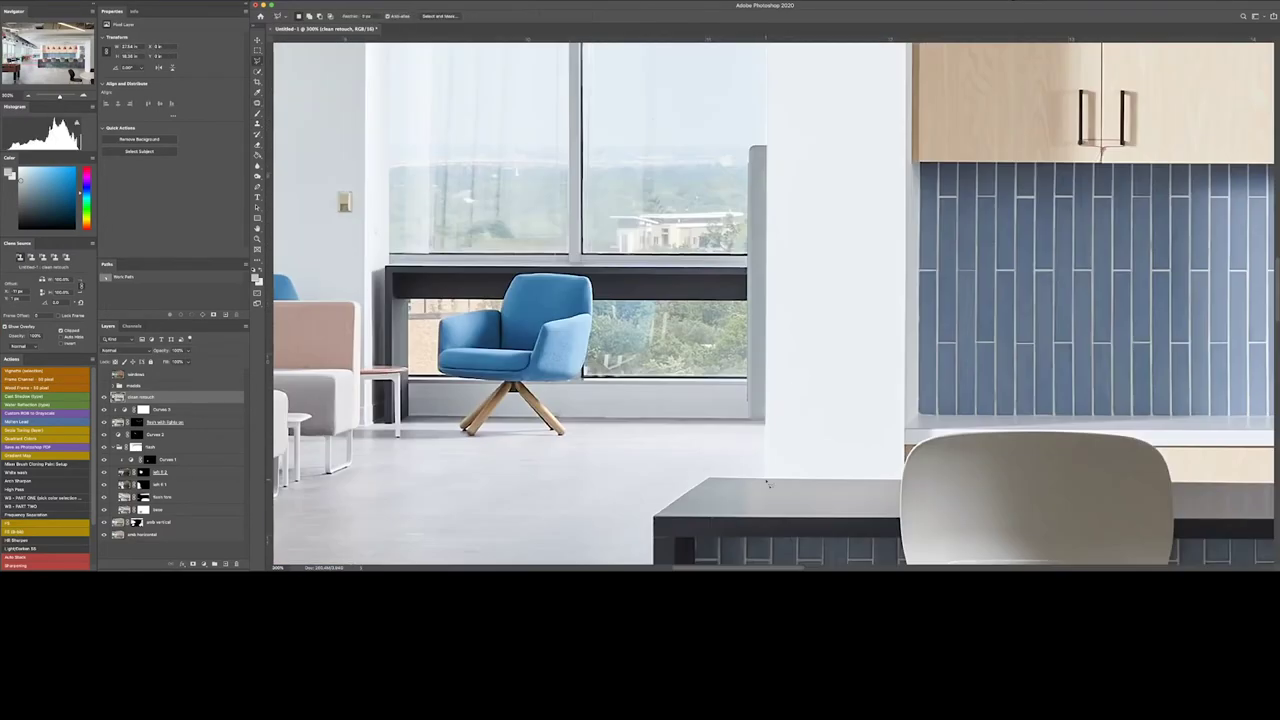
left_click_drag(765, 130, 686, 430)
key("shift+BackSpace")
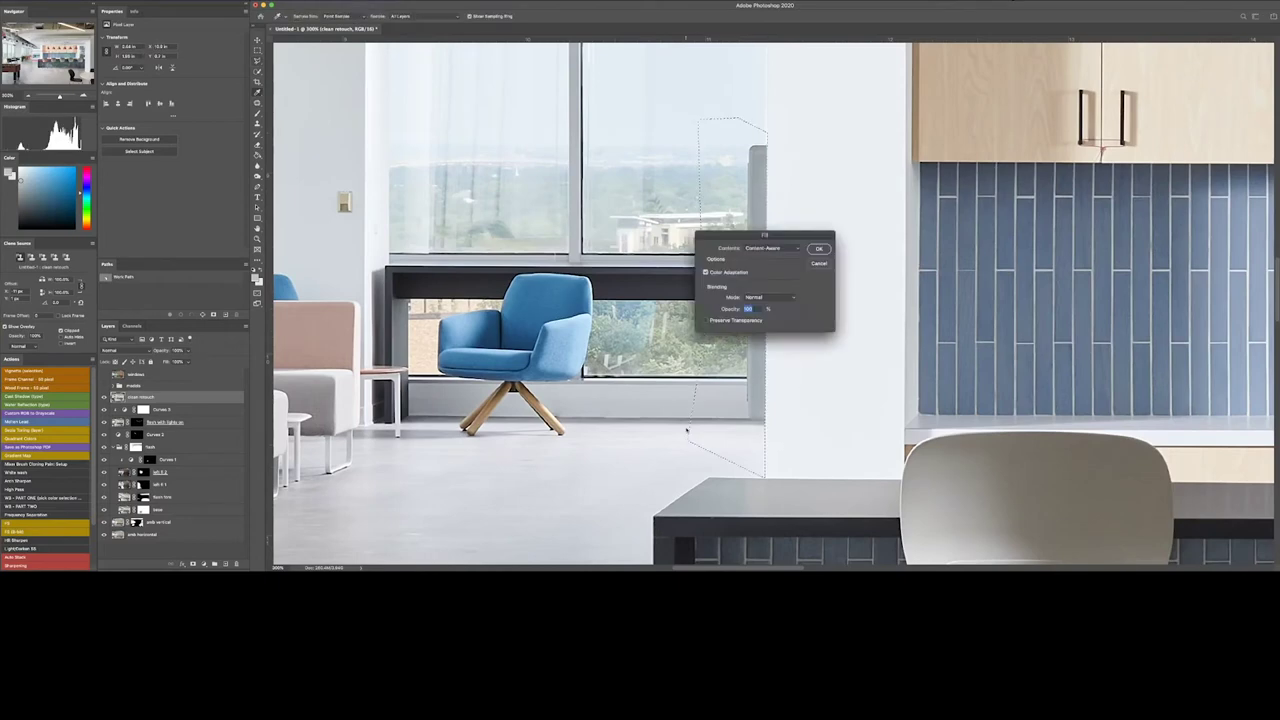
key("Return")
- Clone Stamp over the remaining parts of the grey post
key("s")
mouse_move(750, 257)
left_mouse_down()
mouse_move(752, 420)
mouse_move(752, 160)
mouse_move(755, 205)
left_mouse_up()
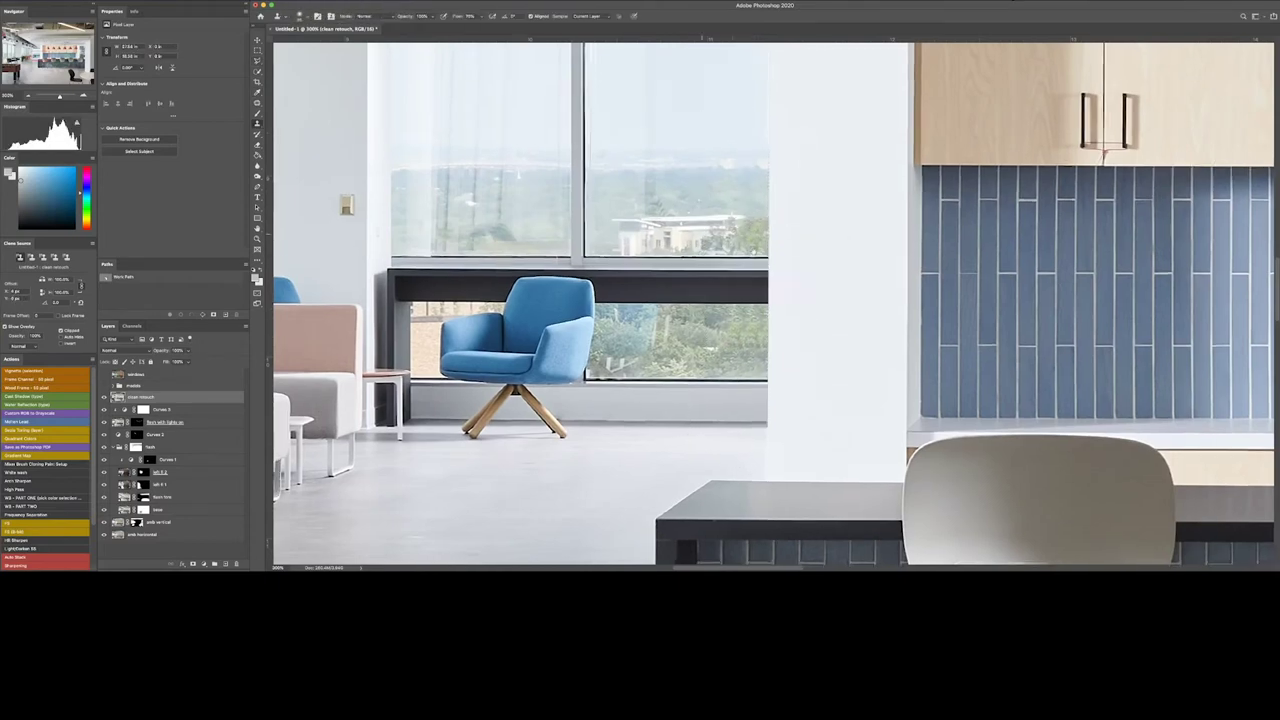
scroll(606, 314, "left", 5)
key("j")
scroll(606, 314, "up", 10)
scroll(606, 314, "up", 5)
scroll(606, 314, "right", 7)
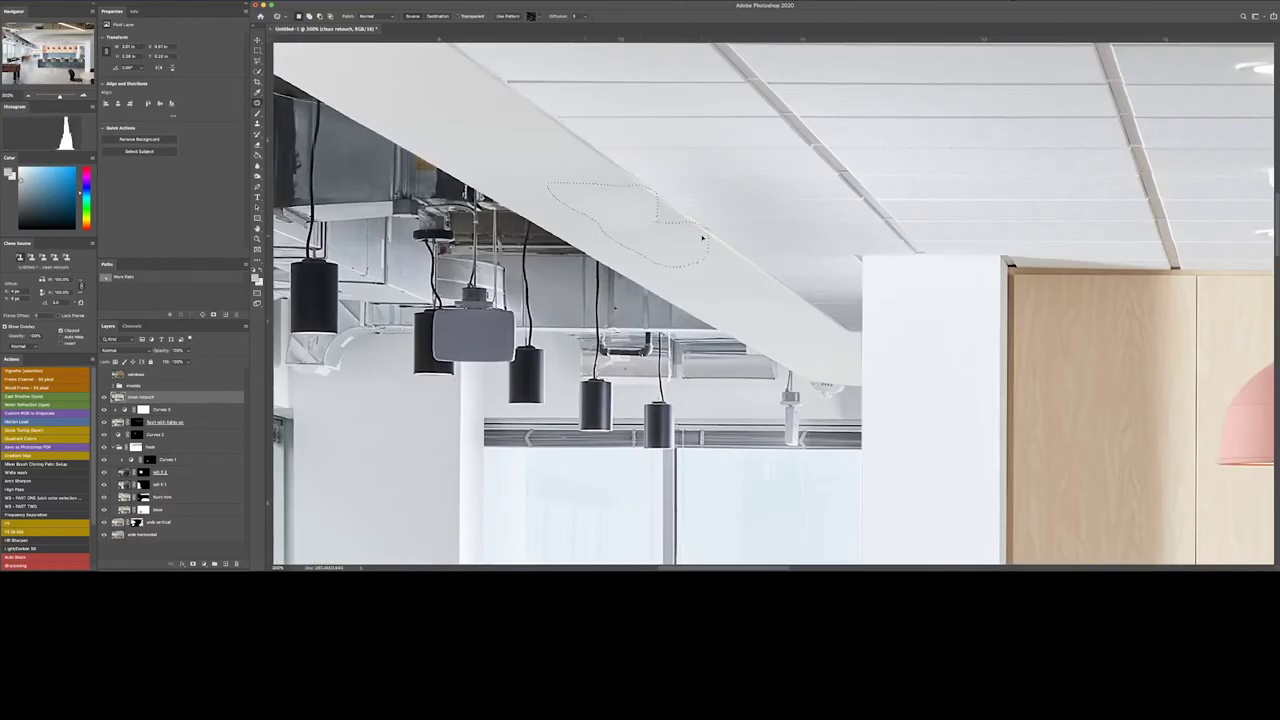
- Clone and patch out the small hanging fixture and the ceiling smoke detector
key("s")
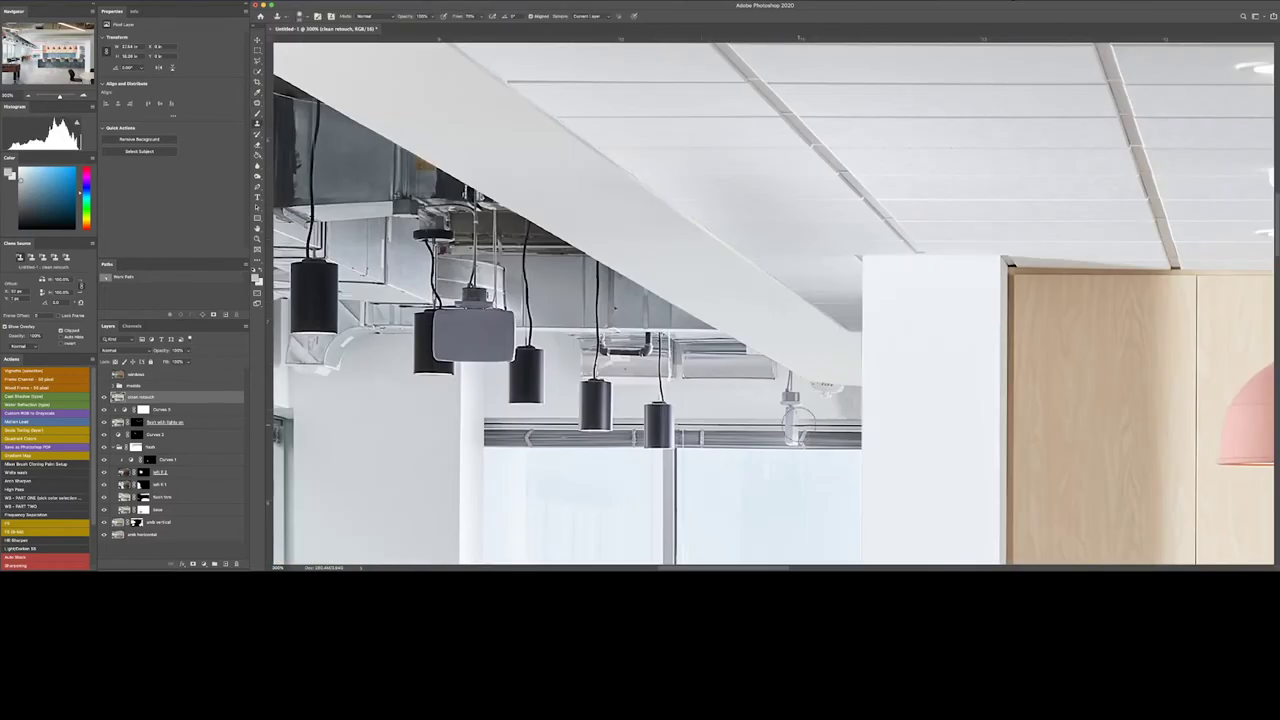
left_click_drag(800, 420, 801, 408)
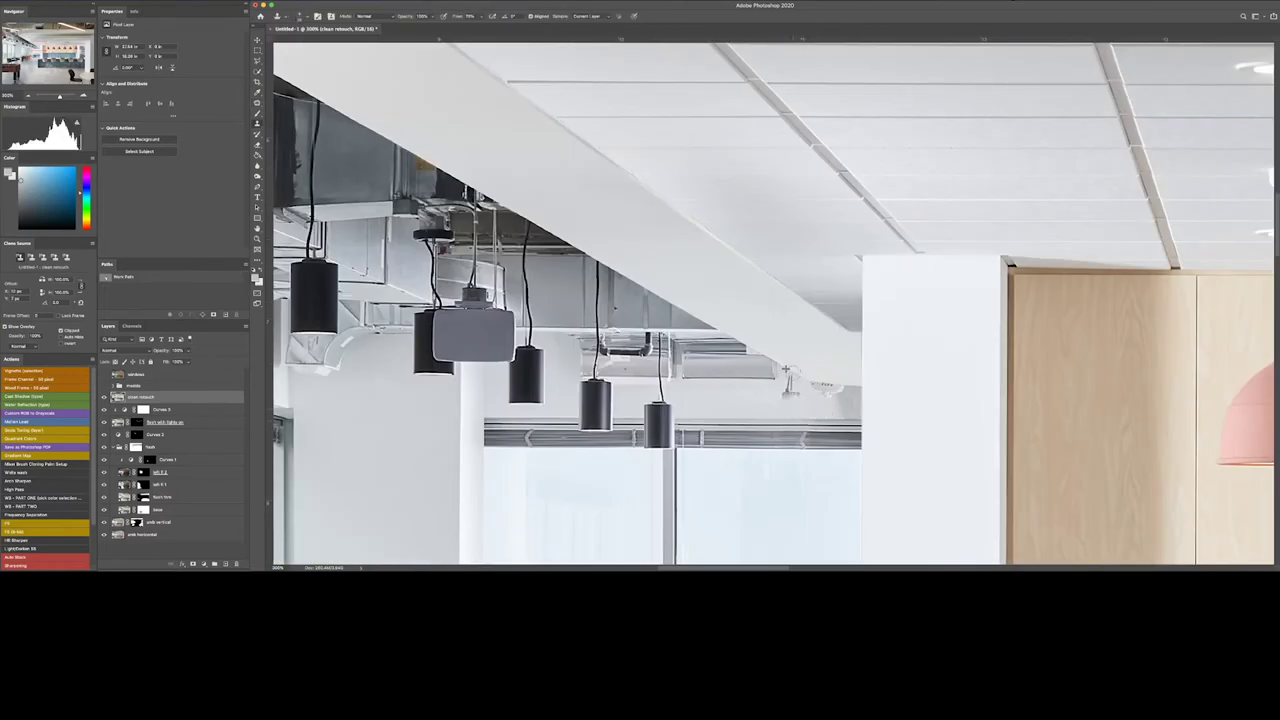
key("j")
left_click_drag(788, 378, 822, 410)
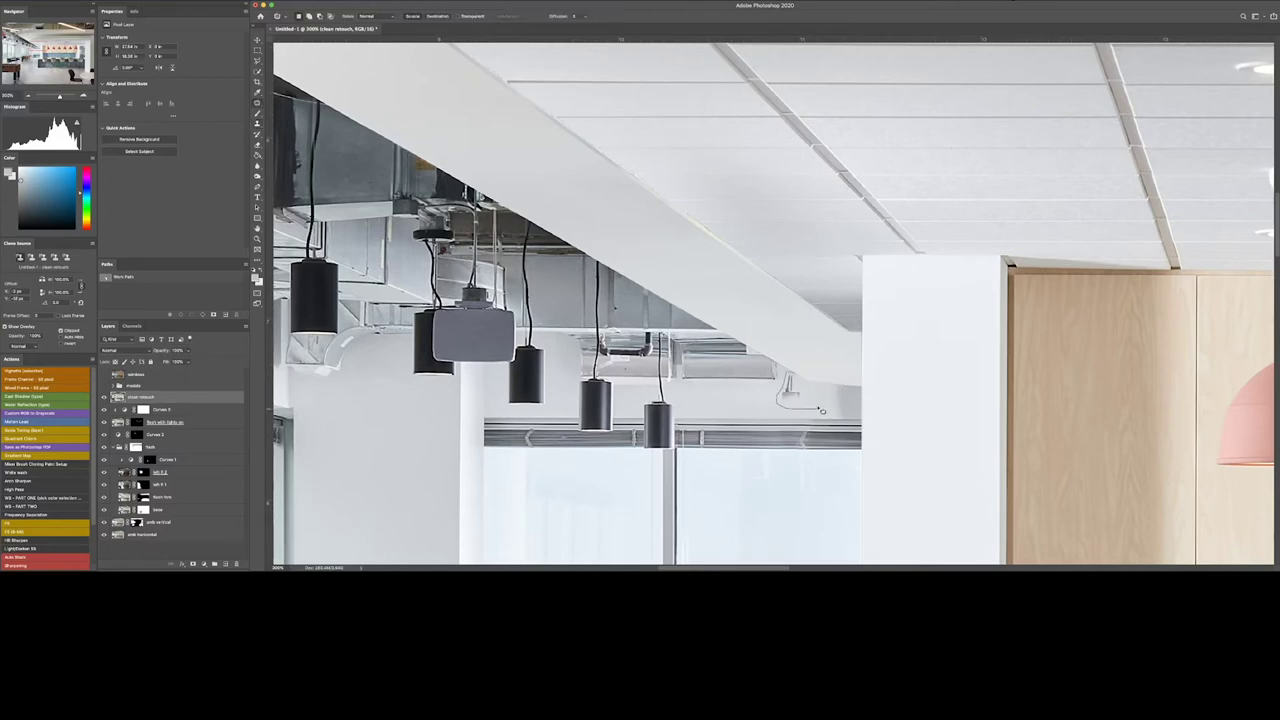
scroll(802, 372, "right", 10)
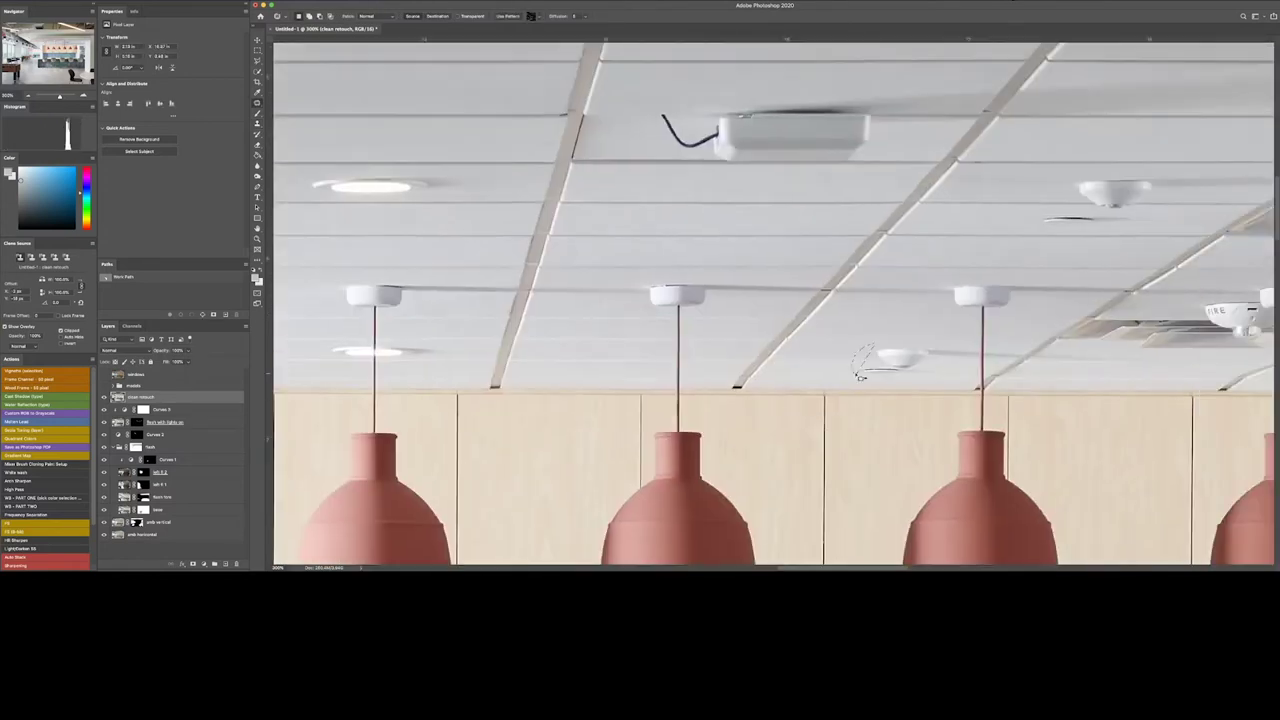
scroll(800, 330, "up", 5)
scroll(800, 330, "left", 3)
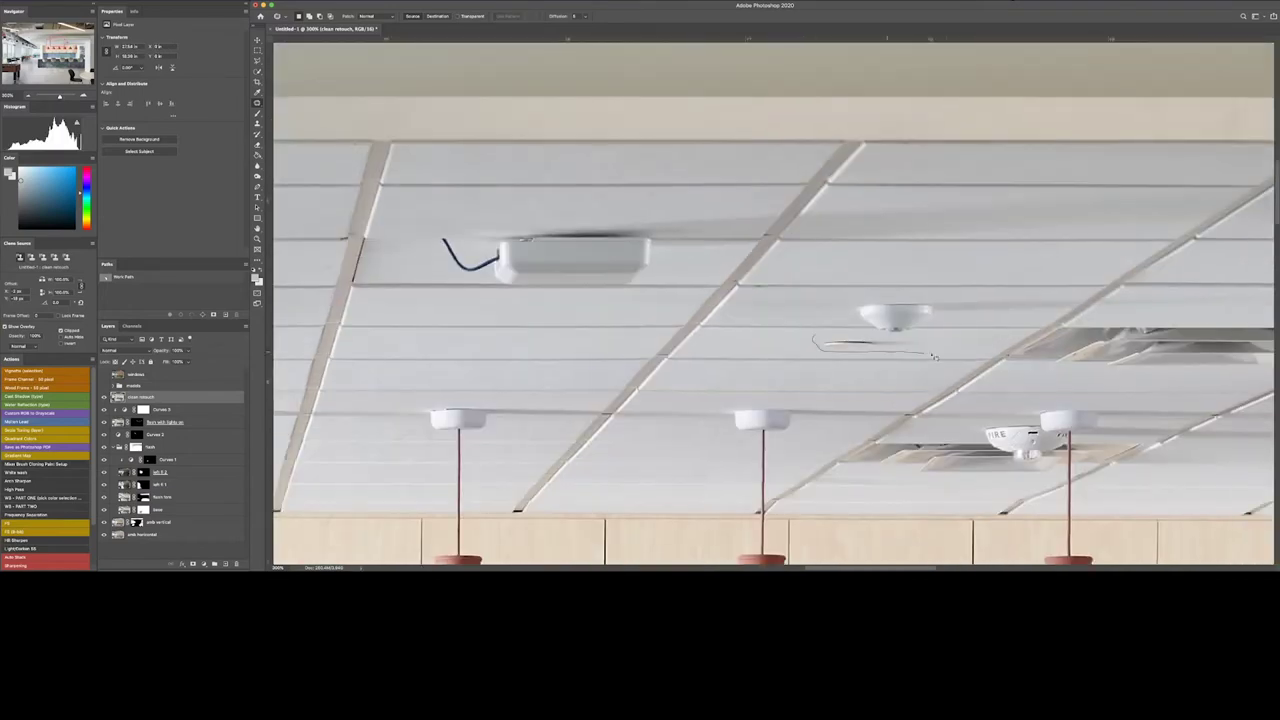
left_click_drag(930, 302, 1044, 281)
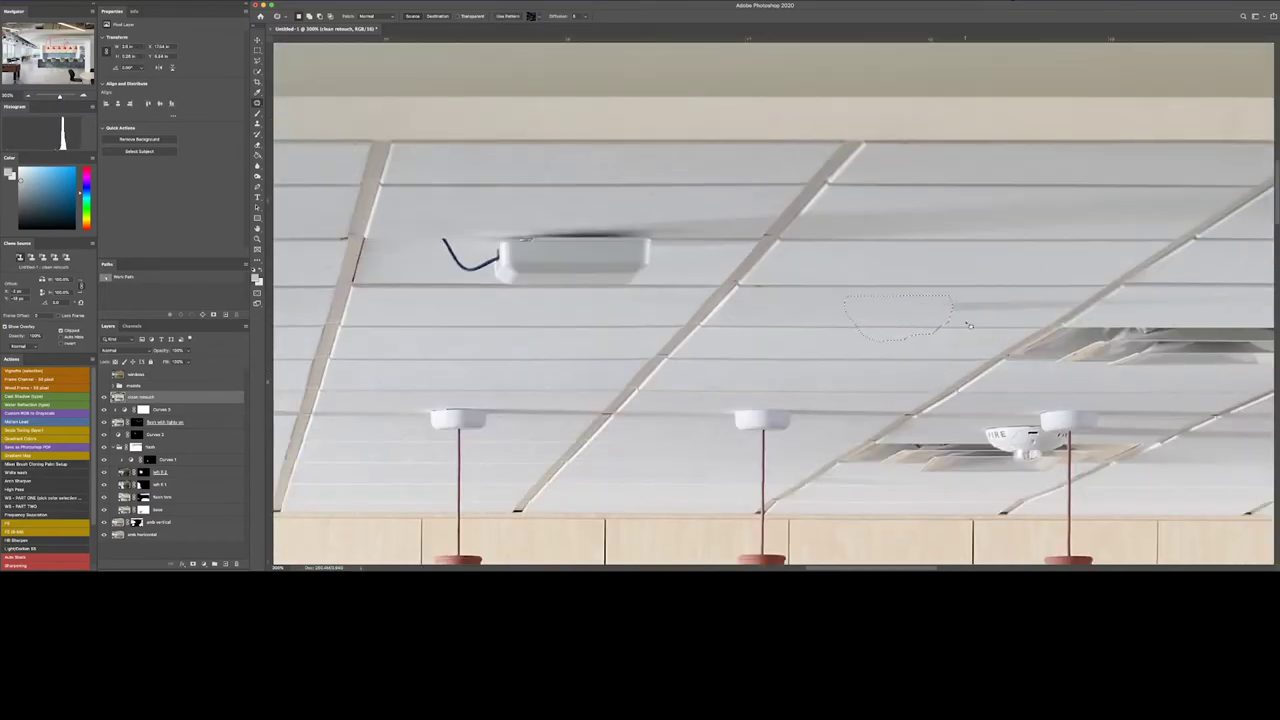
- Clone out the blue wire running across the ceiling
scroll(1044, 281, "right", 2)
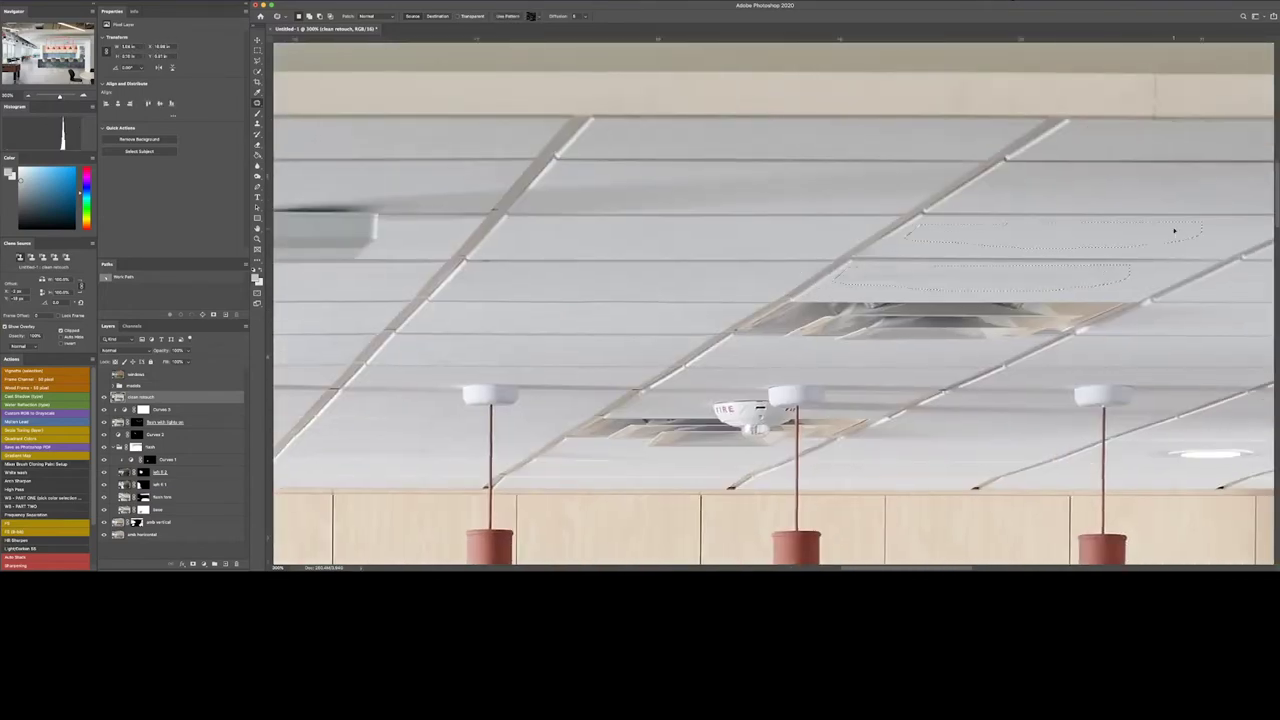
scroll(433, 290, "left", 5)
scroll(433, 290, "up", 1)
scroll(433, 290, "left", 10)
key("s")
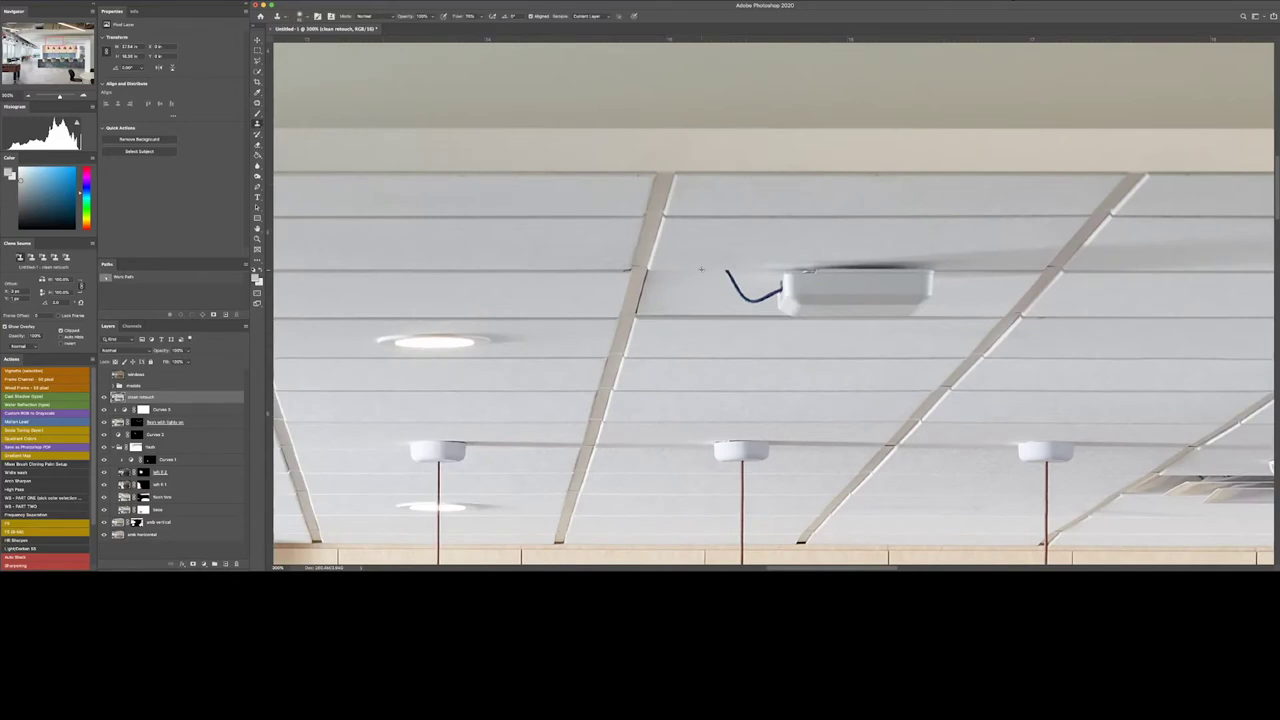
mouse_move(726, 275)
left_mouse_down()
mouse_move(790, 298)
mouse_move(760, 298)
left_mouse_up()
scroll(1056, 286, "right", 15)
scroll(1056, 286, "up", 2)
- Patch a ceiling panel with clean tile texture
key("j")
left_click_drag(884, 337, 1200, 380)
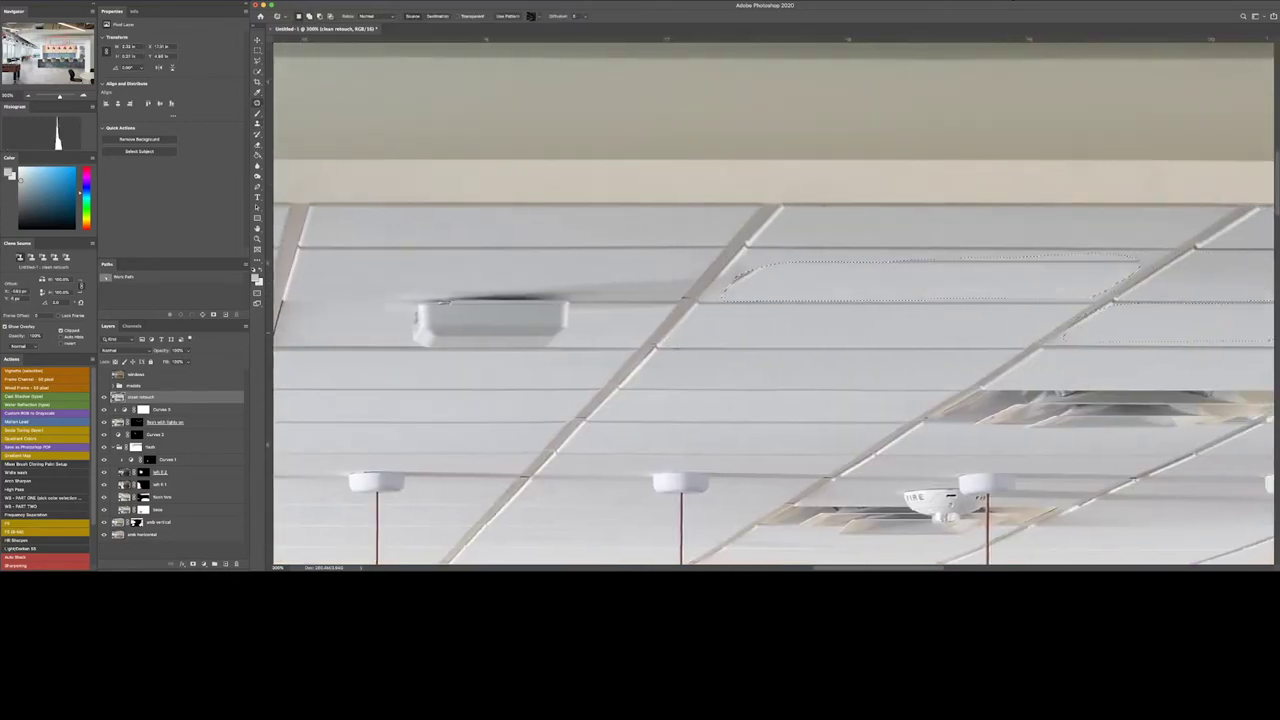
key("ctrl+d")
scroll(657, 310, "right", 4)
key("s")
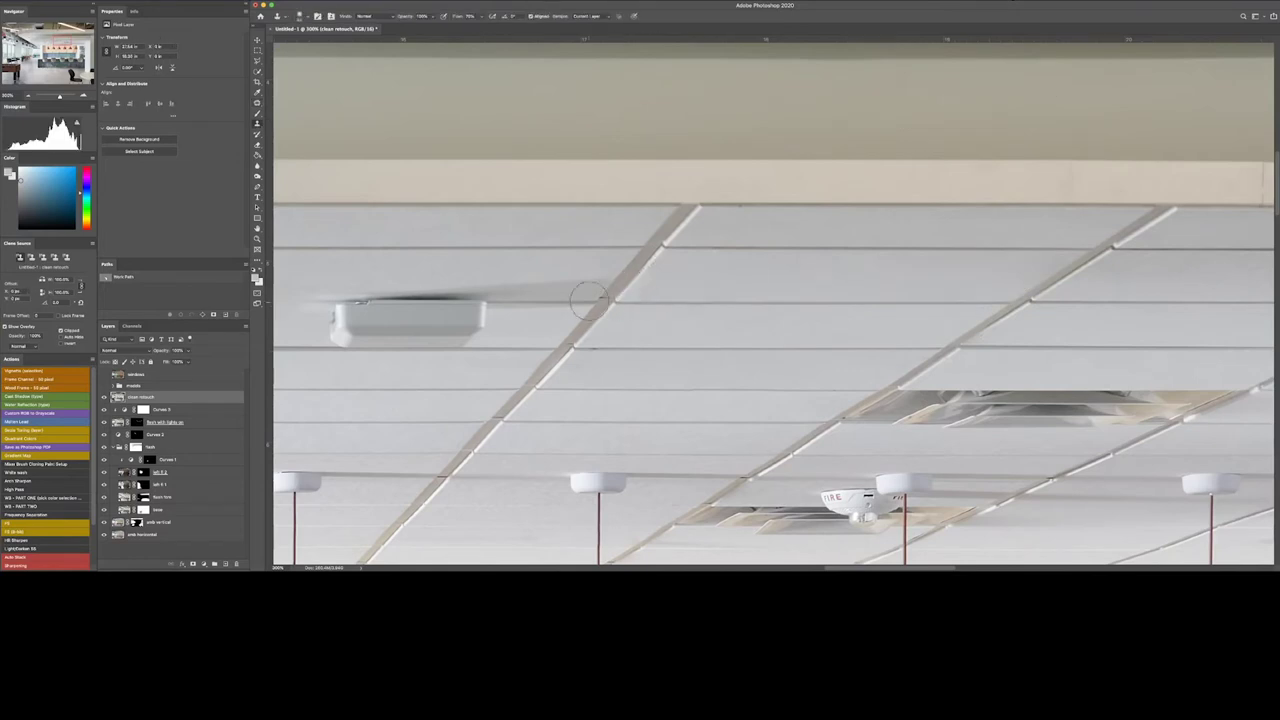
scroll(555, 343, "left", 12)
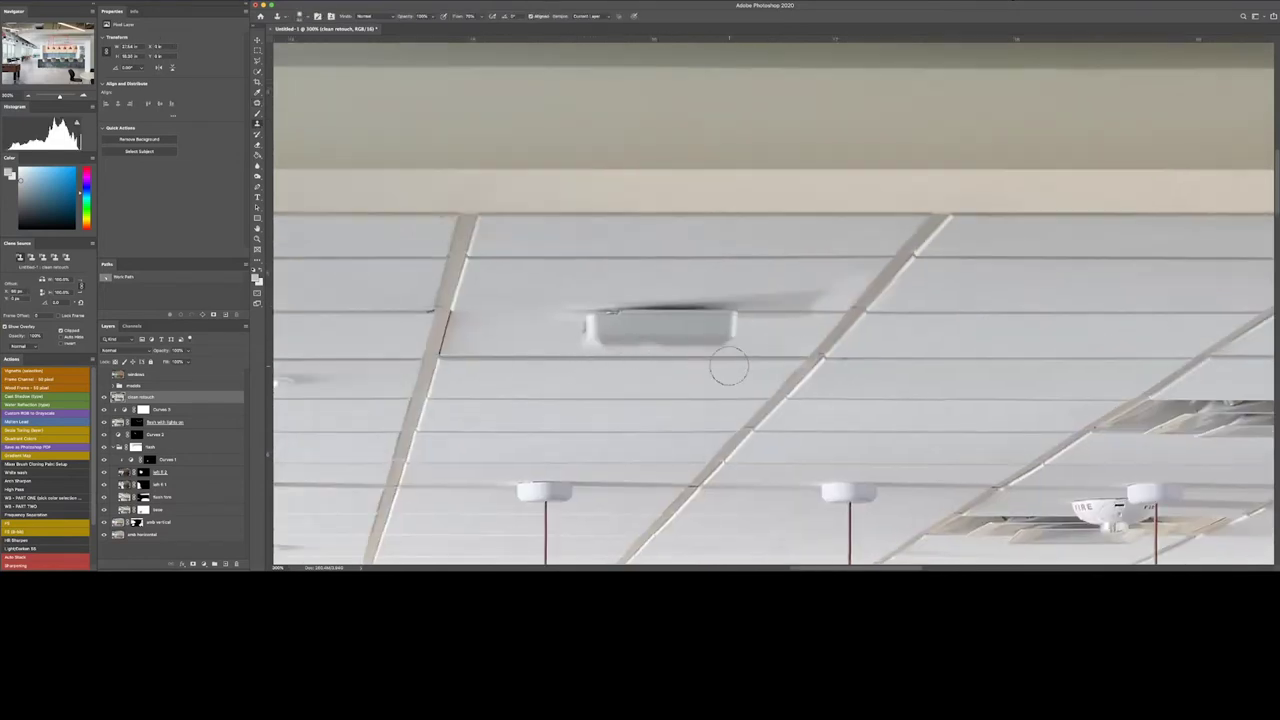
- Patch the white box off the ceiling and deselect
key("j")
left_click_drag(540, 330, 545, 325)
left_click_drag(660, 320, 929, 300)
key("ctrl+d")
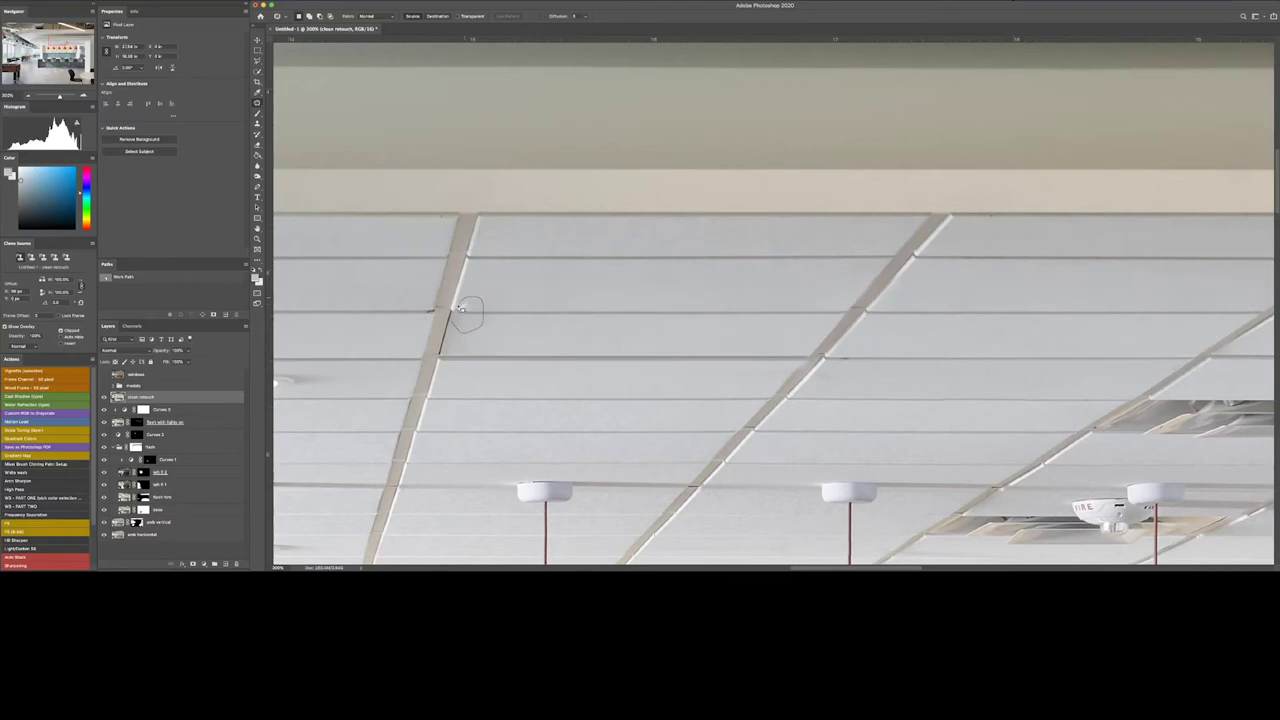
key("super+minus")
scroll(371, 143, "up", 5)
- Clone out the FIRE alarm box on the ceiling
key("super+minus")
key("shift+j")
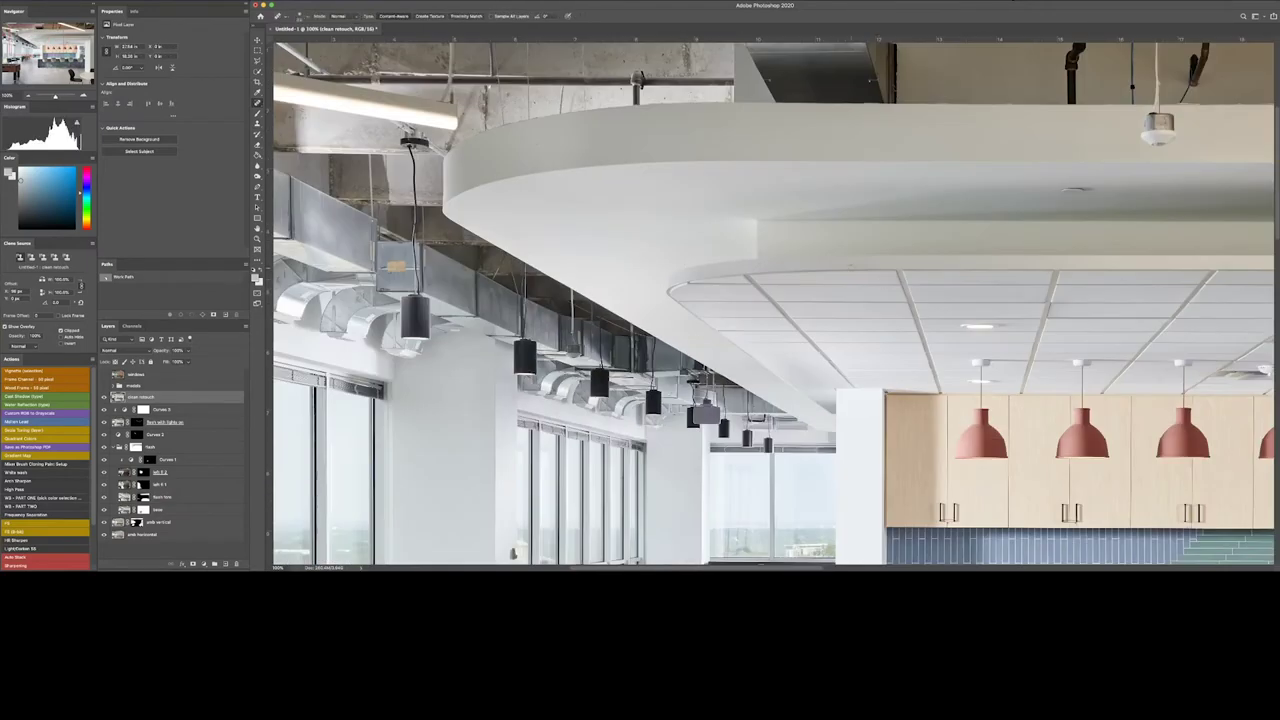
key("super+plus")
key("s")
scroll(607, 293, "down", 5)
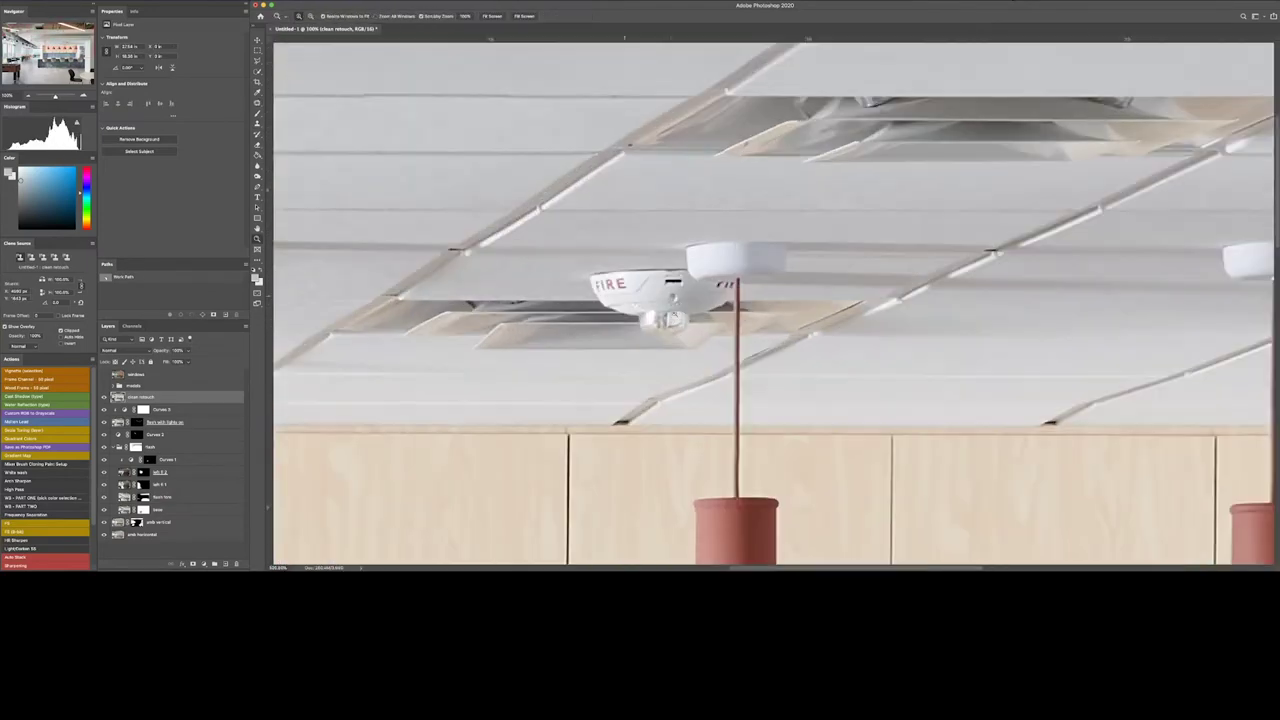
left_click_drag(607, 297, 718, 290)
key("super+0")
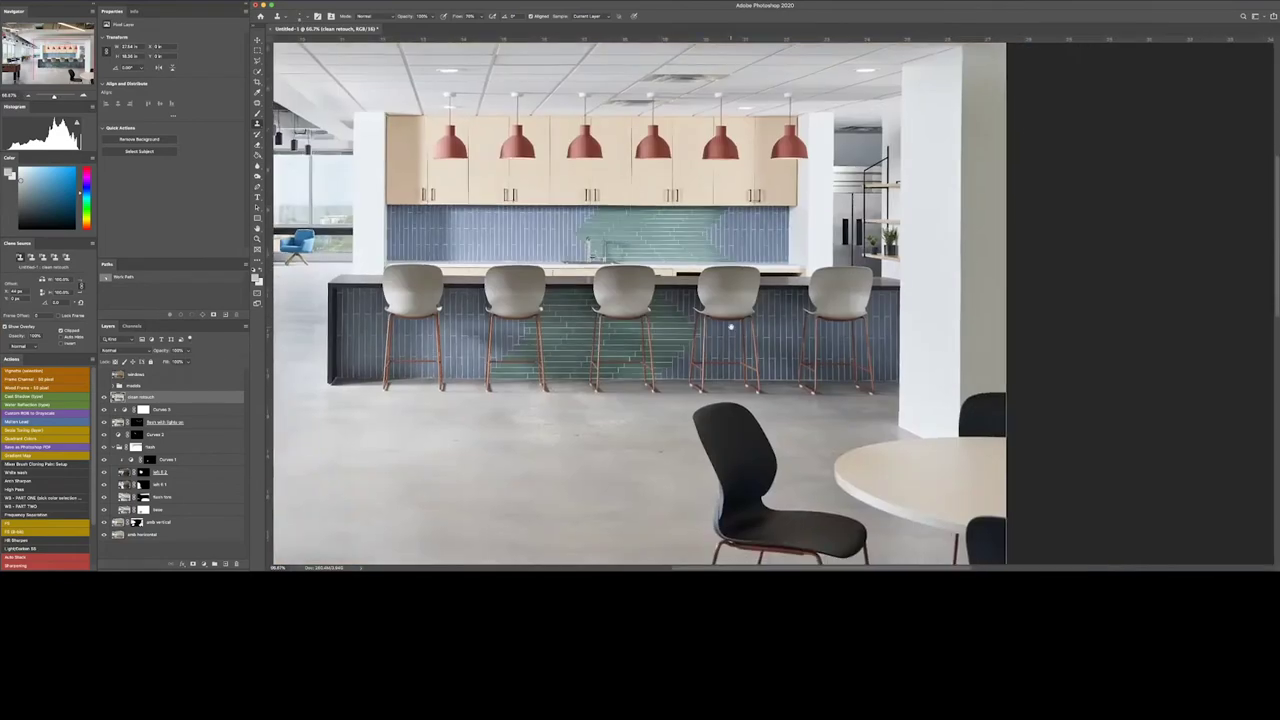
- Clone out the black drain pipe, thin wire and top of the brown pipe
scroll(522, 345, "up", 3)
scroll(522, 345, "up", 2)
mouse_move(522, 345)
left_mouse_down()
mouse_move(531, 217)
mouse_move(603, 345)
left_mouse_up()
left_click_drag(708, 232, 704, 262)
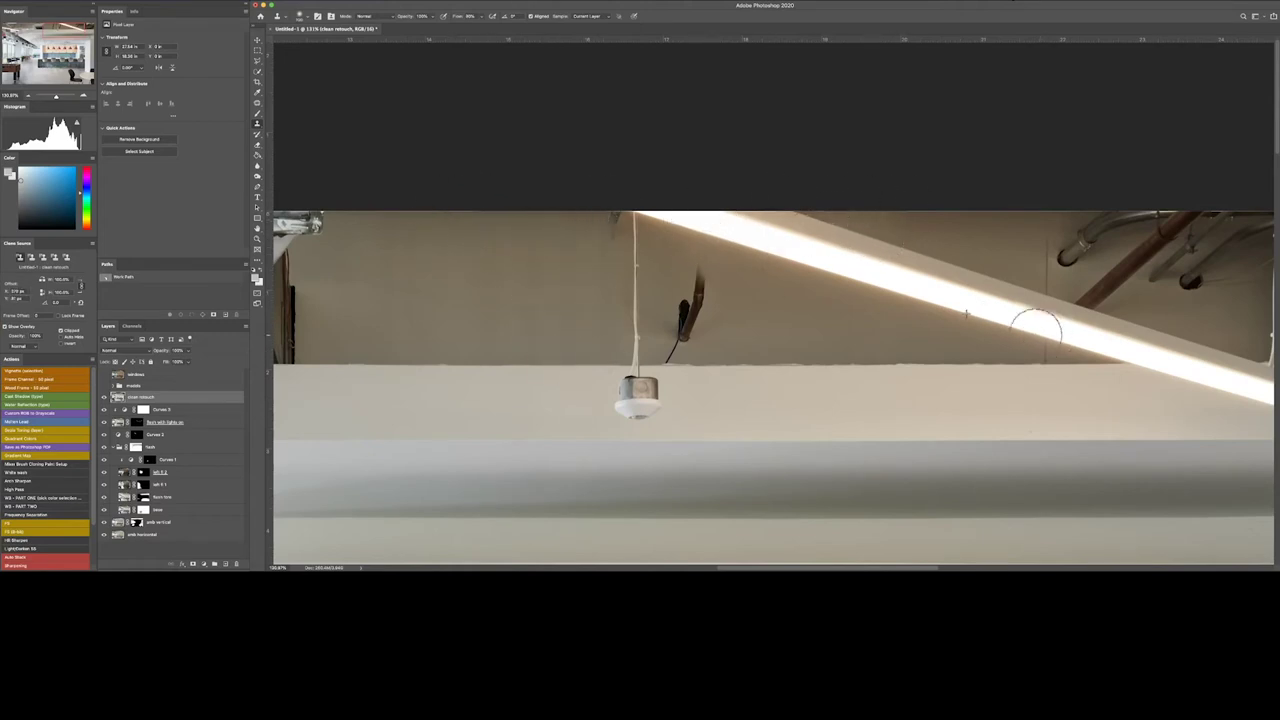
scroll(1050, 280, "right", 5)
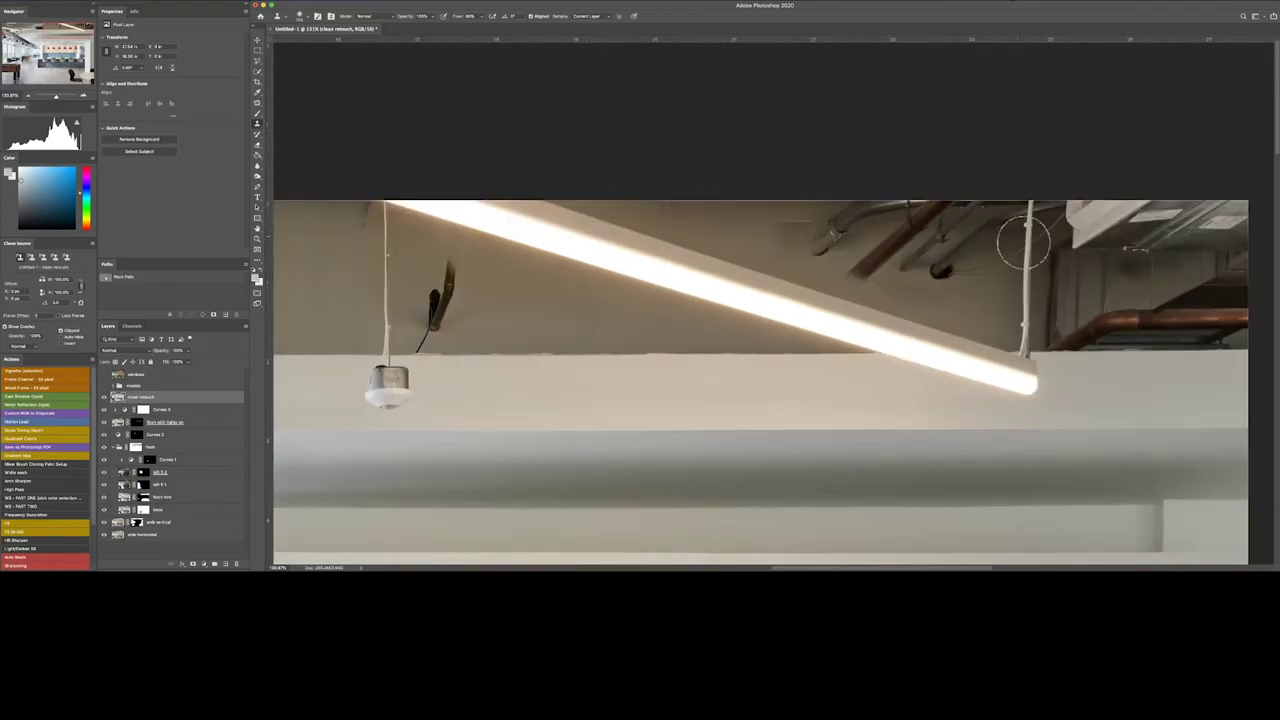
scroll(1030, 258, "right", 4)
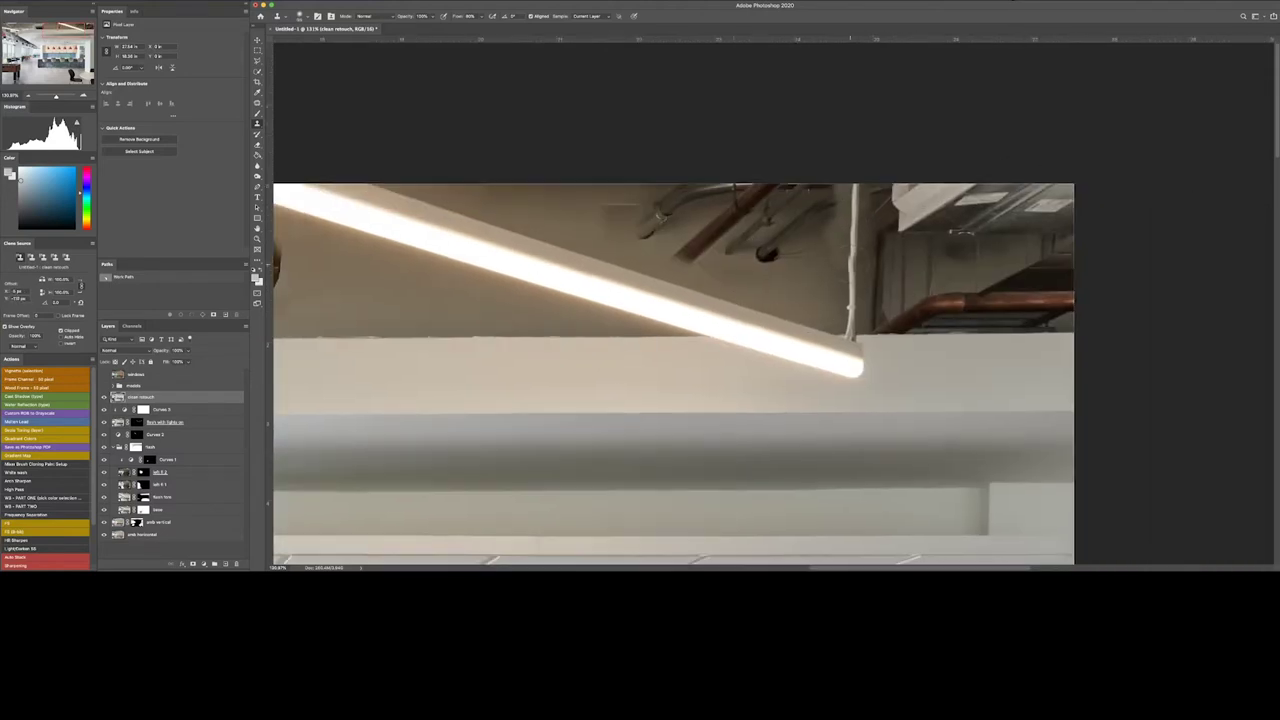
- Patch away the pipe beside the light bar, the pendant bracket and the thin wall cable
key("l")
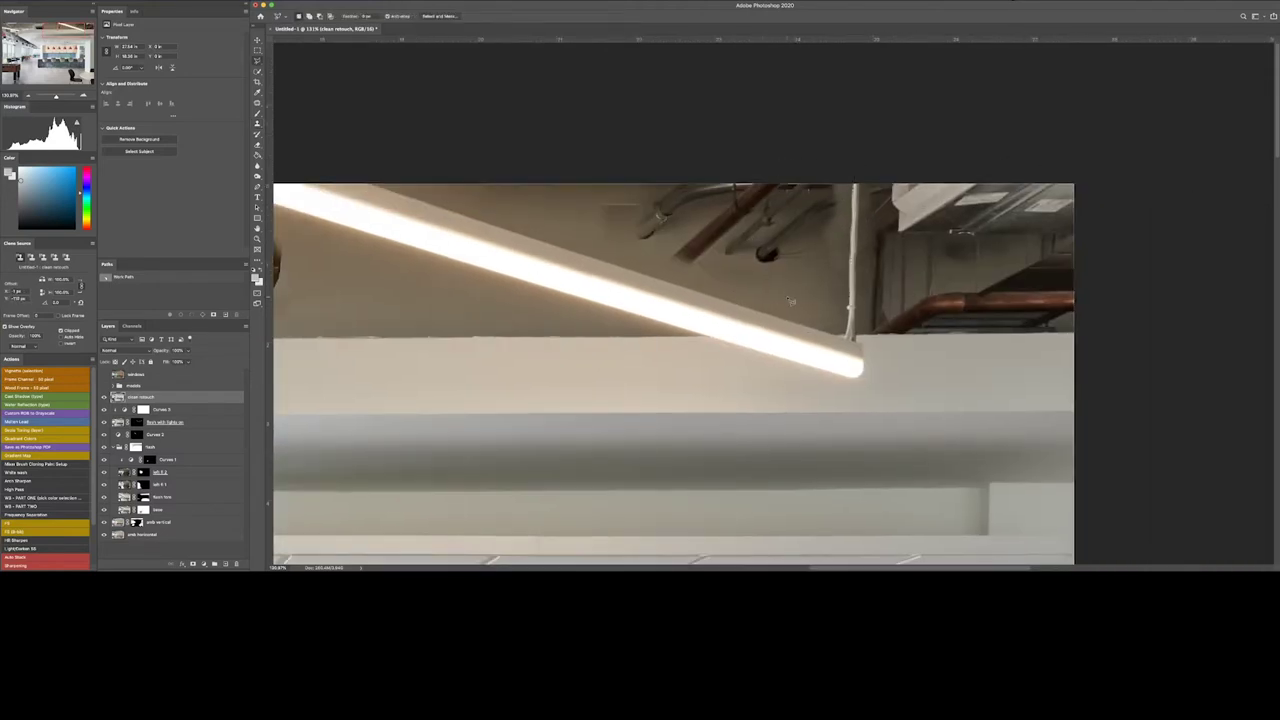
left_click_drag(790, 300, 788, 298)
key("s")
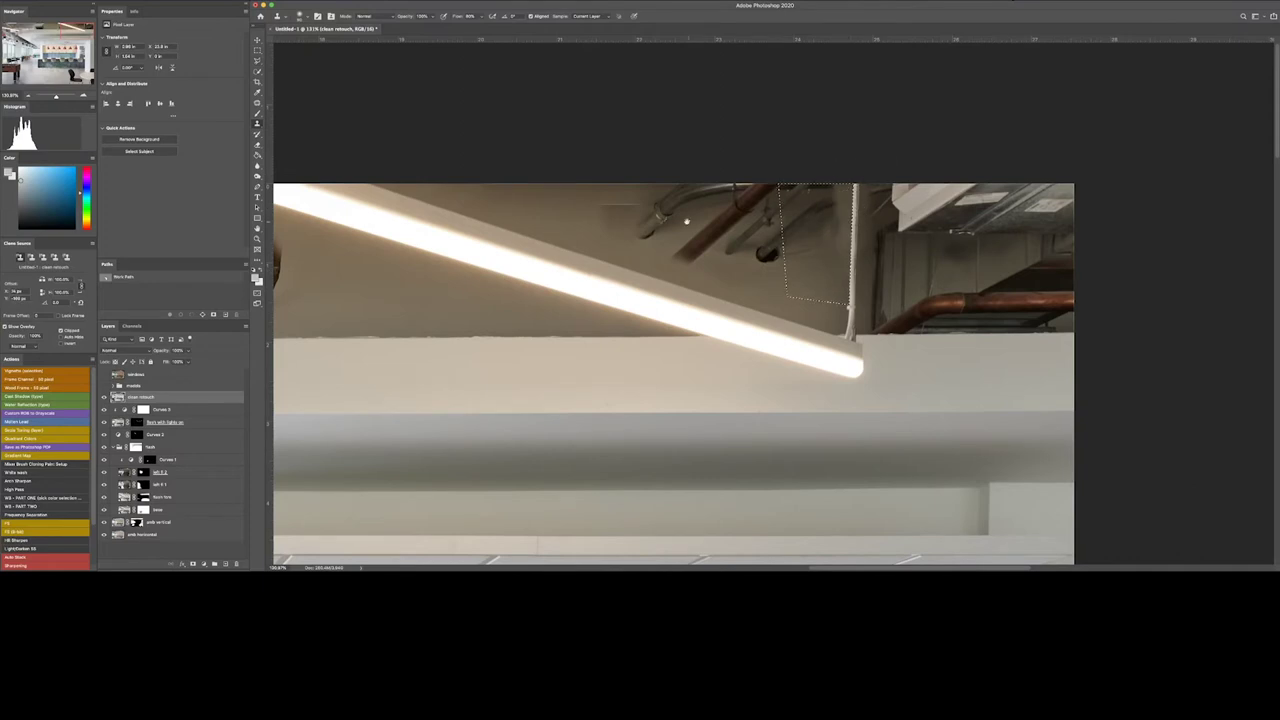
scroll(686, 221, "left", 8)
key("j")
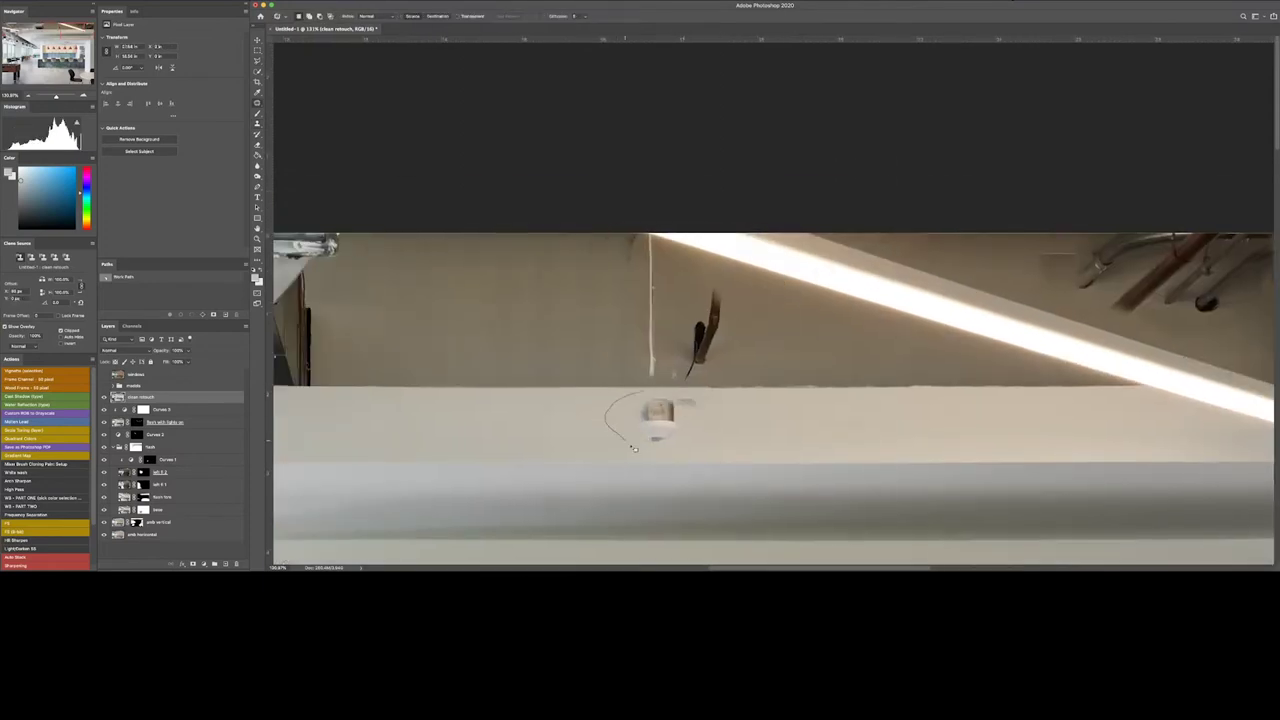
left_click_drag(652, 418, 600, 418)
mouse_move(700, 335)
left_mouse_down()
mouse_move(663, 256)
mouse_move(662, 380)
left_mouse_up()
left_click_drag(650, 240, 674, 289)
key("ctrl+d")
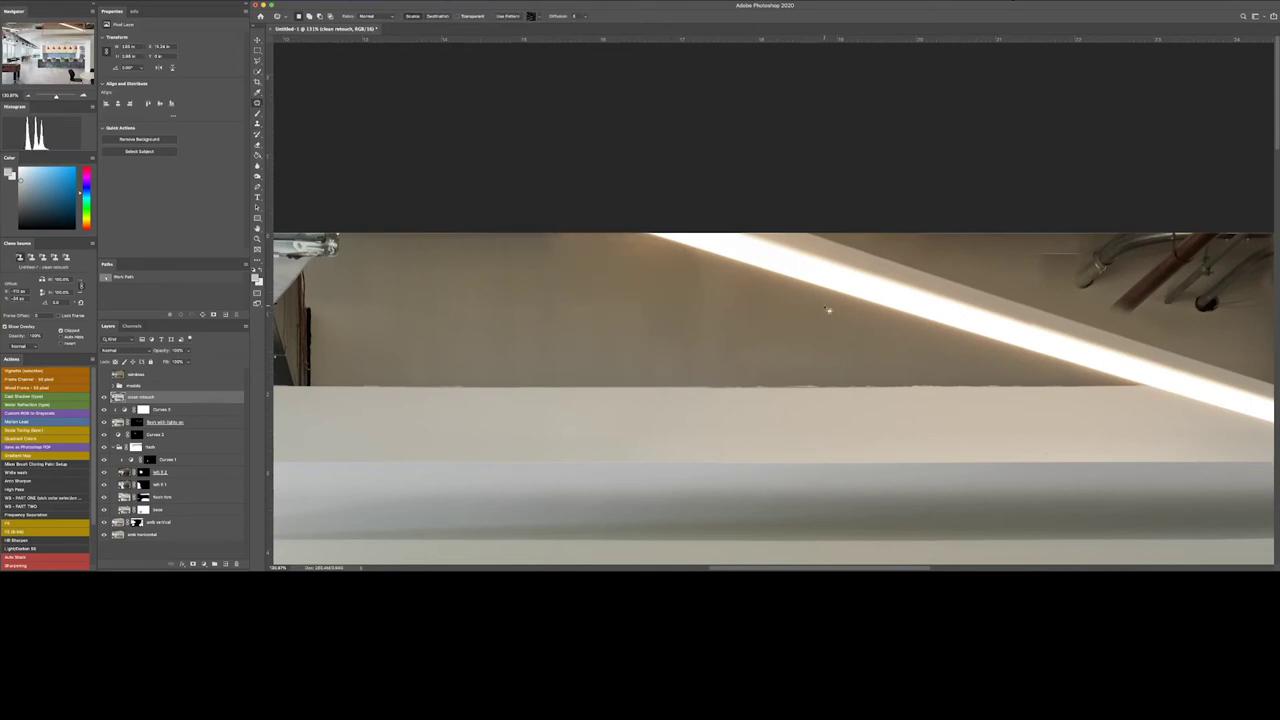
- Alternate Clone Stamp and Patch to clean up the hanging wire, then deselect
scroll(848, 311, "right", 5)
scroll(848, 311, "left", 5)
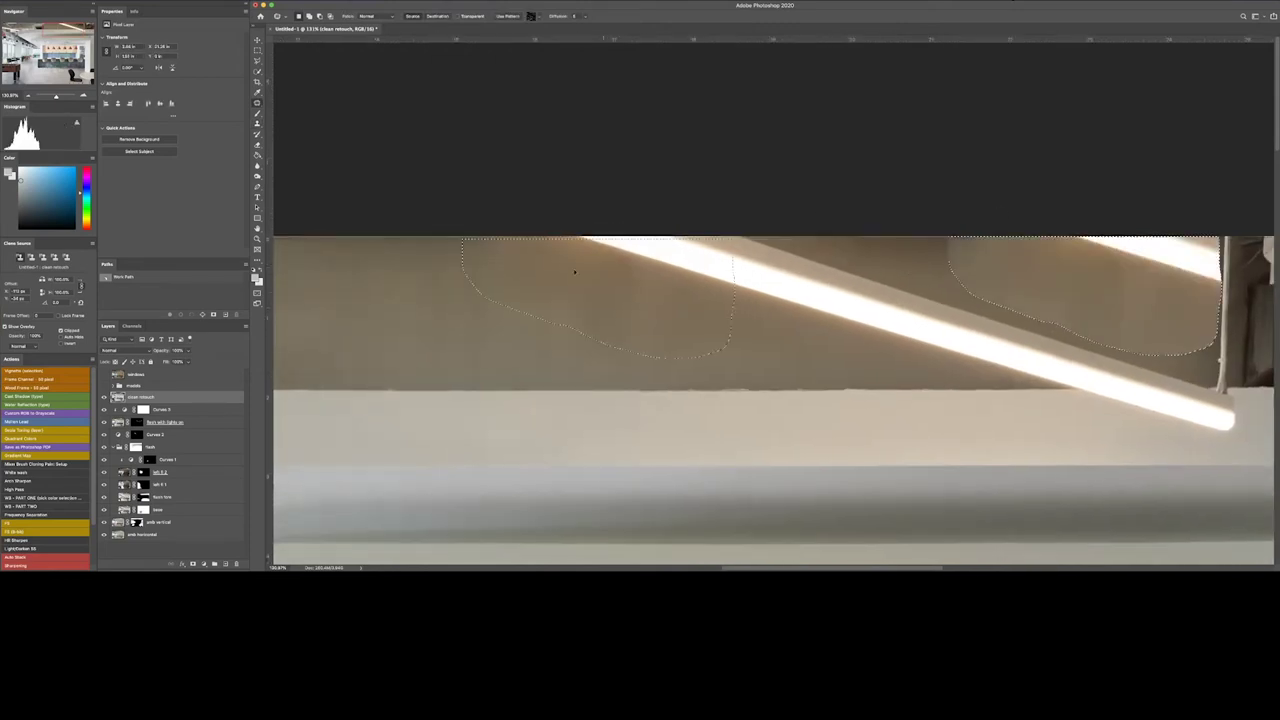
scroll(977, 266, "right", 15)
key("s")
scroll(580, 303, "left", 5)
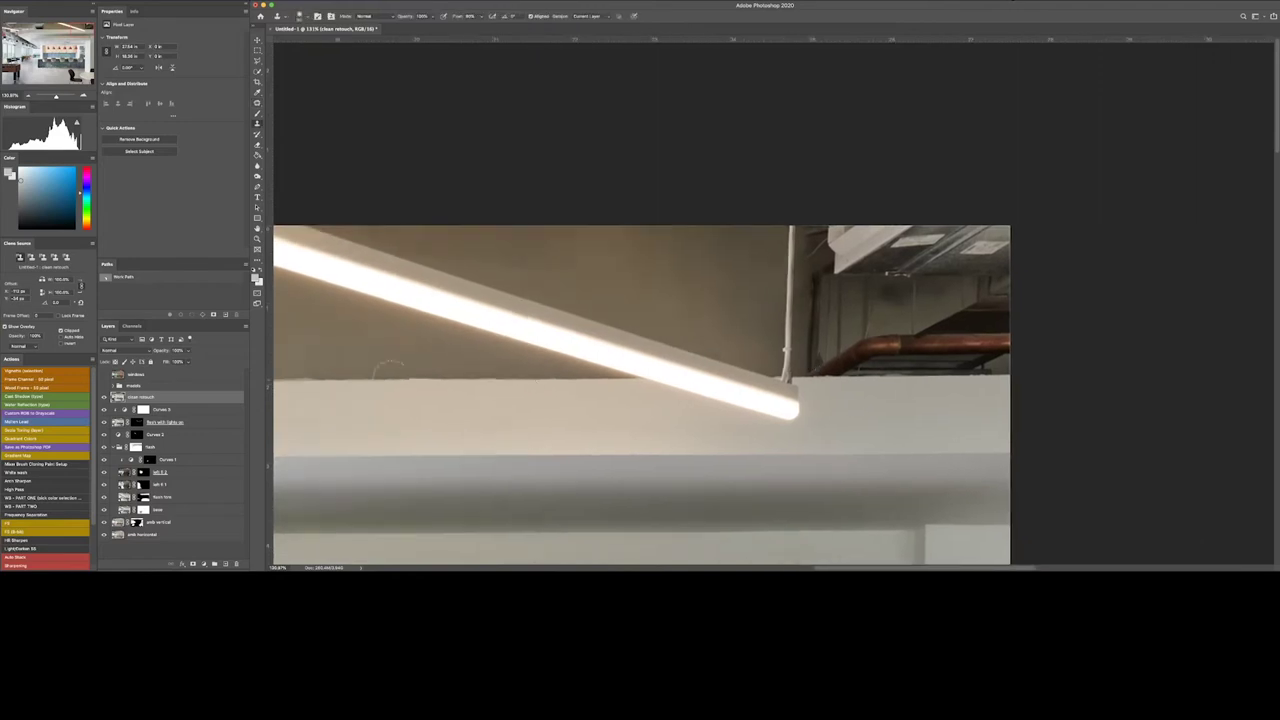
scroll(808, 368, "down", 2)
key("j")
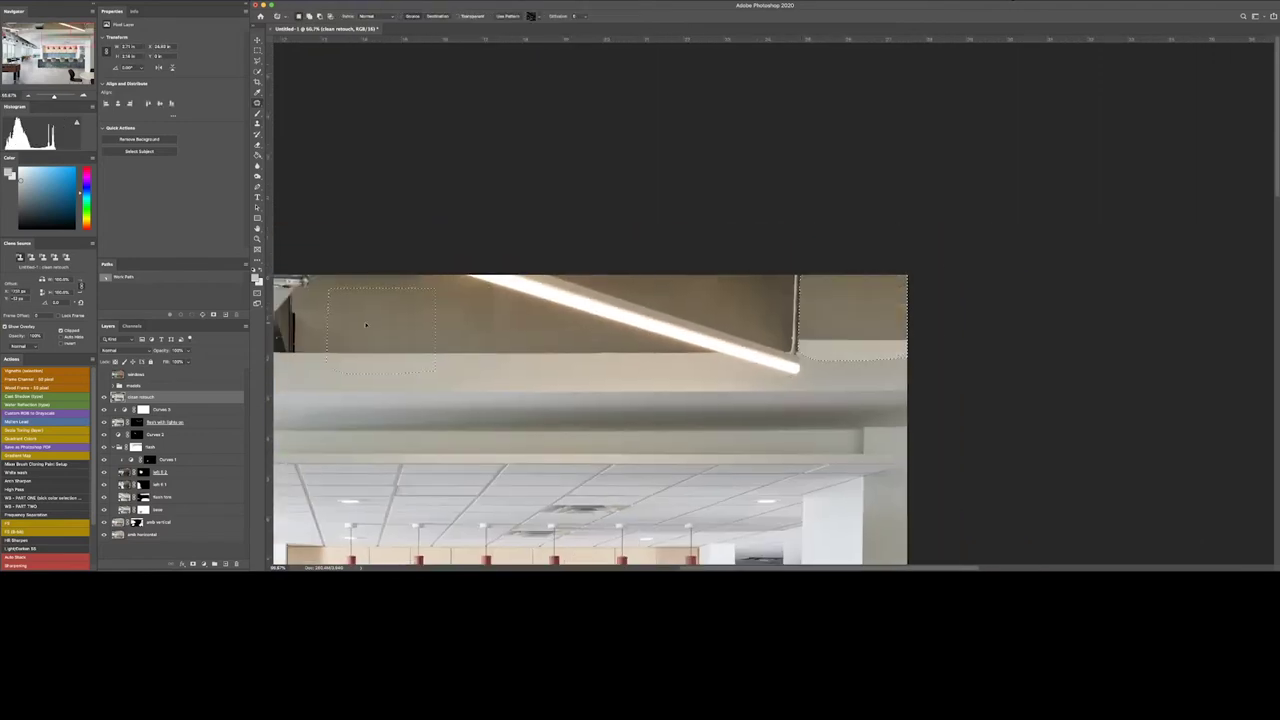
key("s")
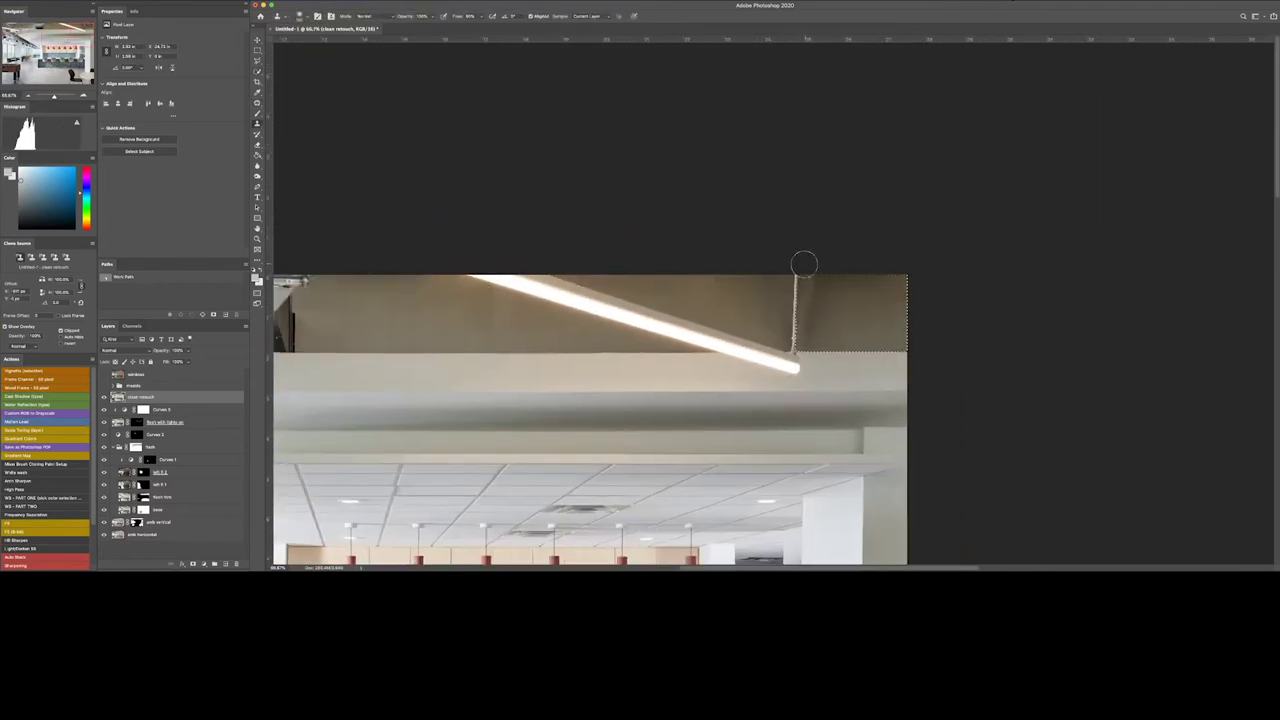
key("ctrl+shift+d")
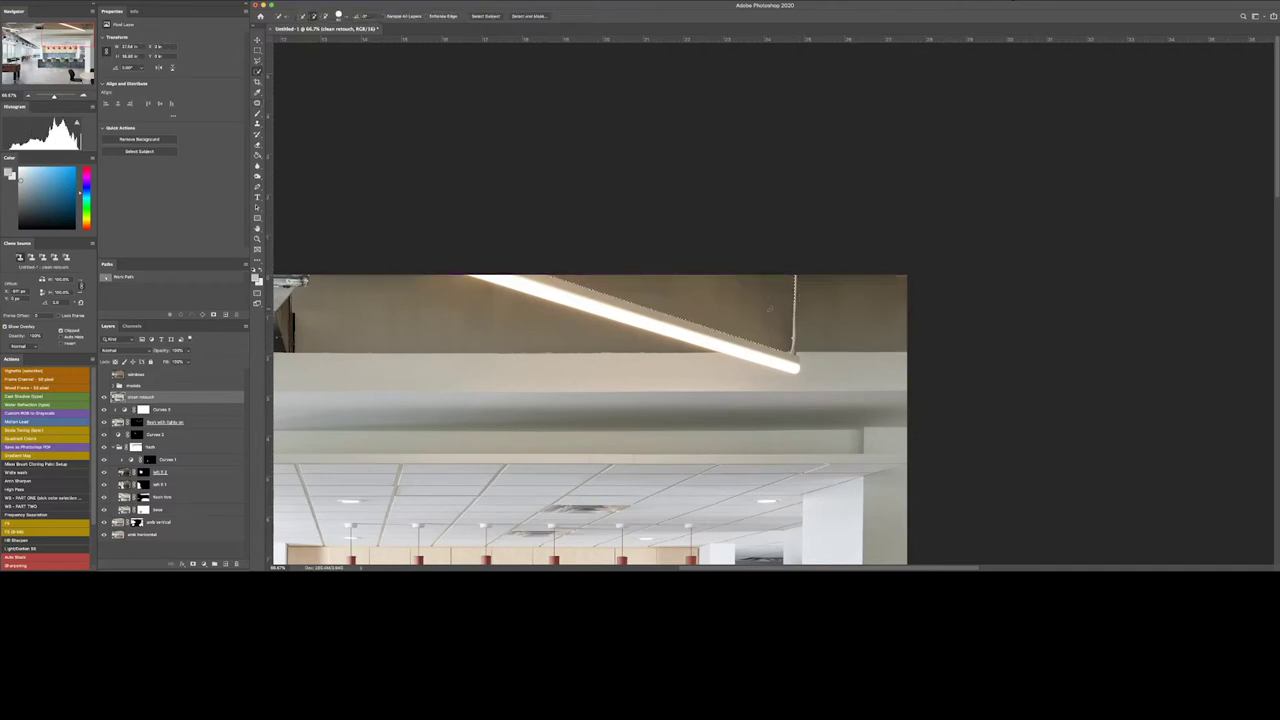
key("j")
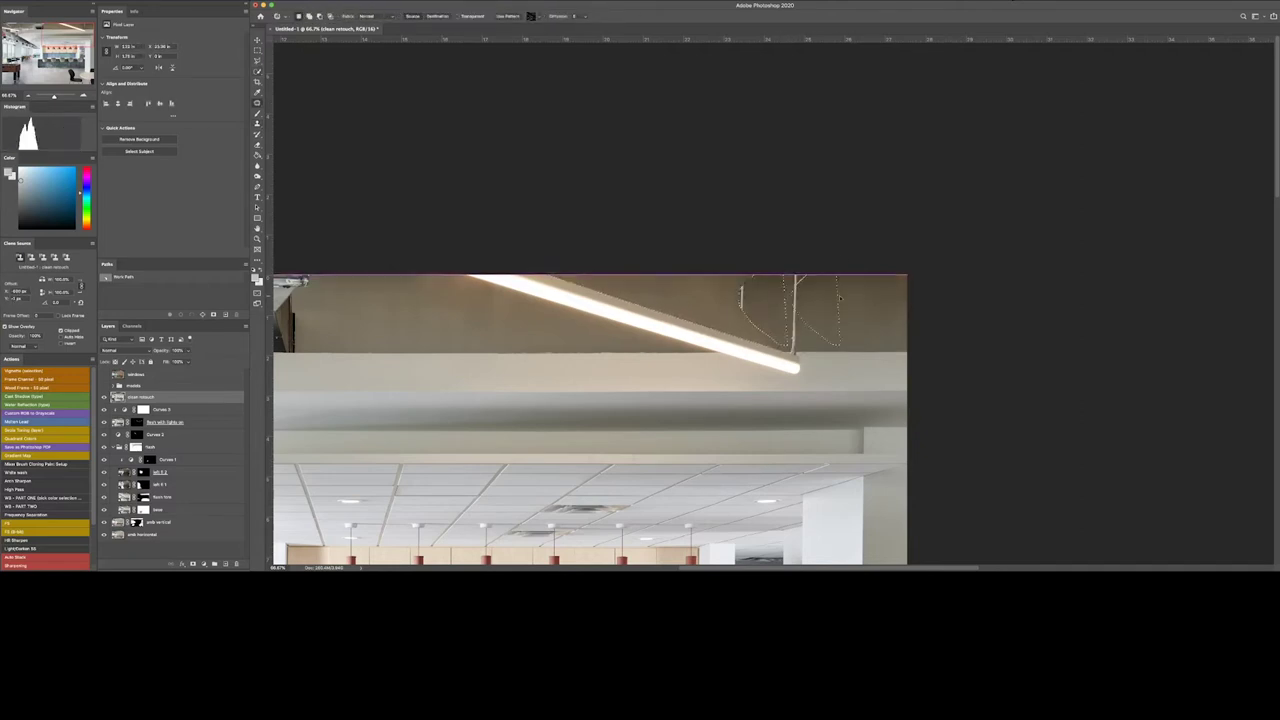
key("ctrl+d")
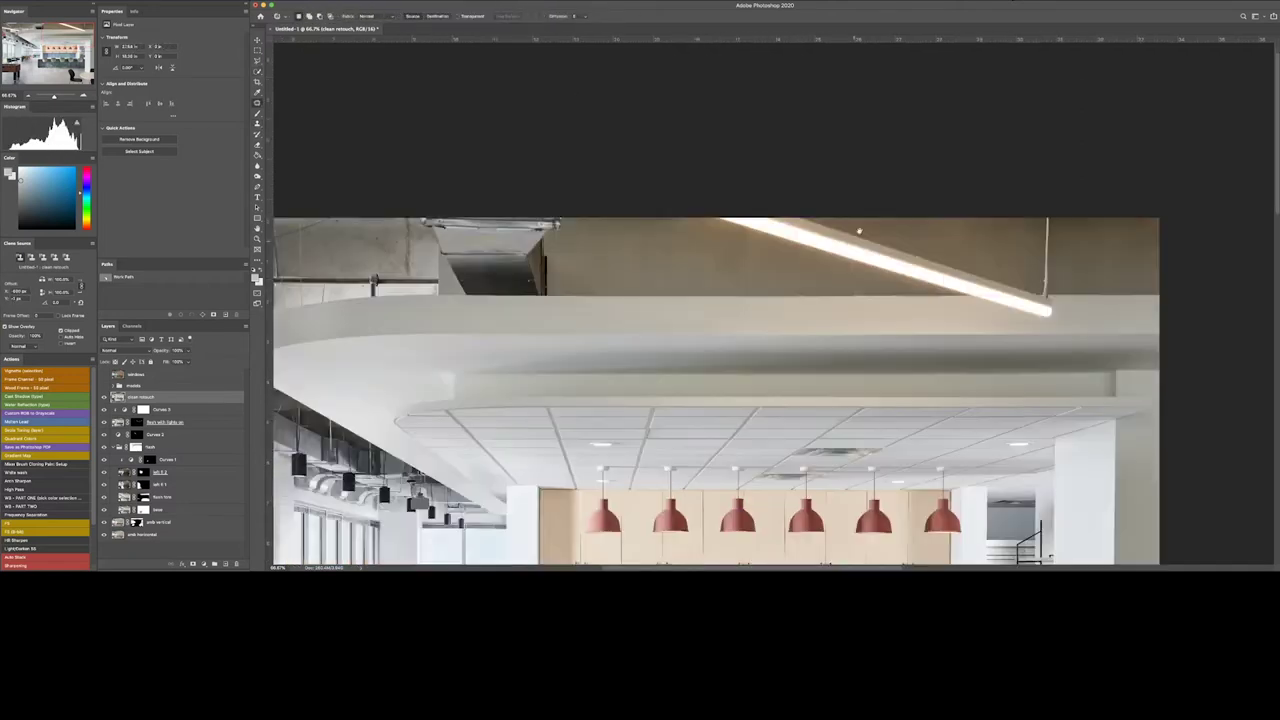
key("s")
scroll(510, 250, "up", 3)
- Clone out the tan duct tape and extend the lamp body over the EXIT sign
left_click_drag(520, 231, 487, 229)
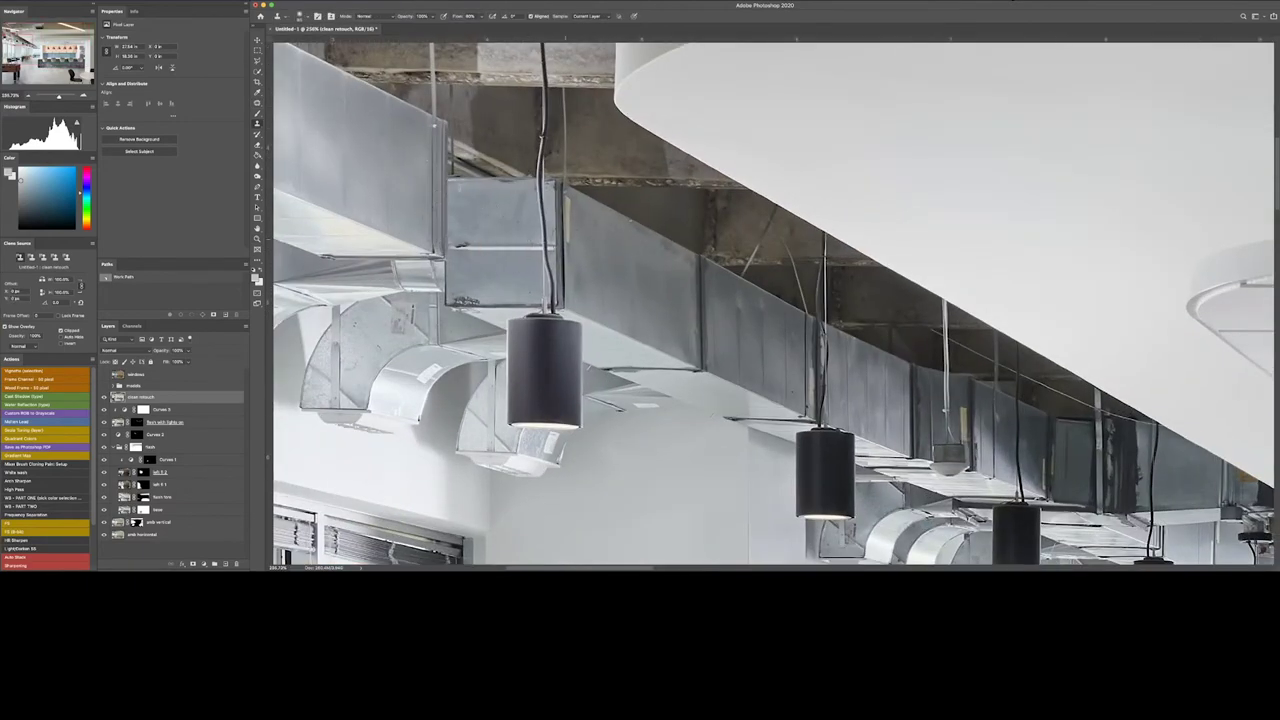
scroll(860, 300, "right", 2)
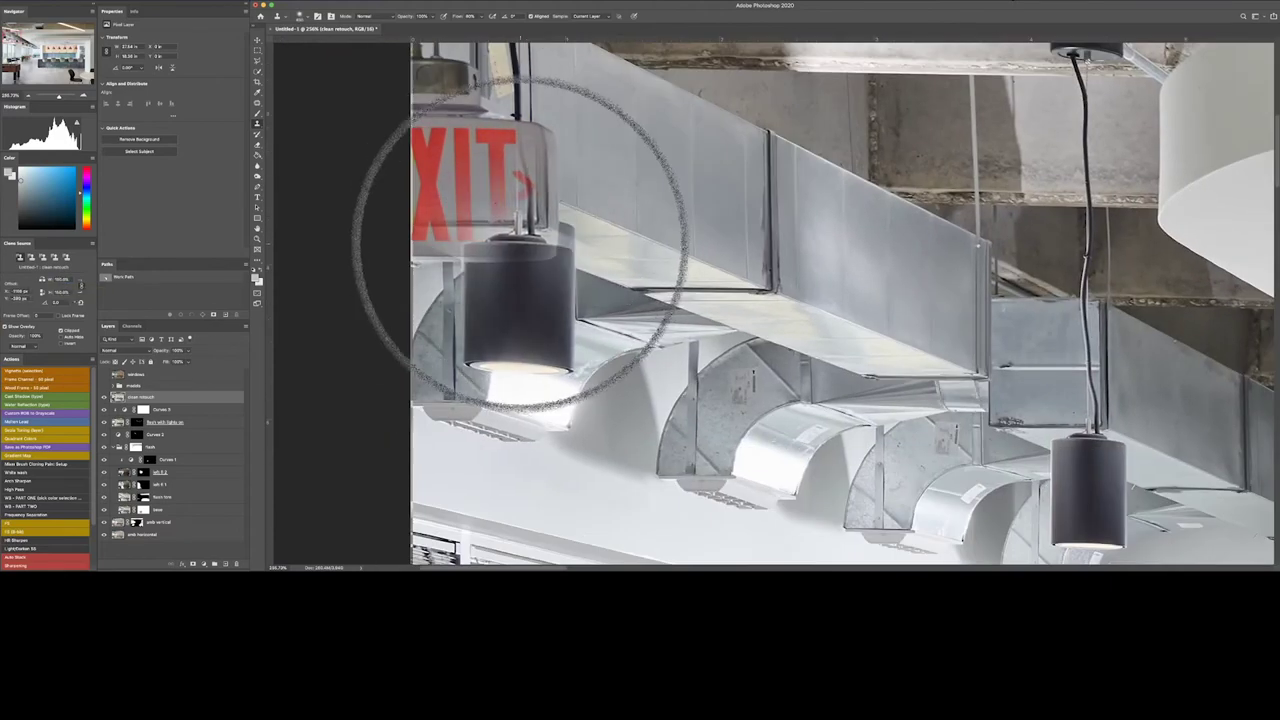
left_click(521, 313, "alt")
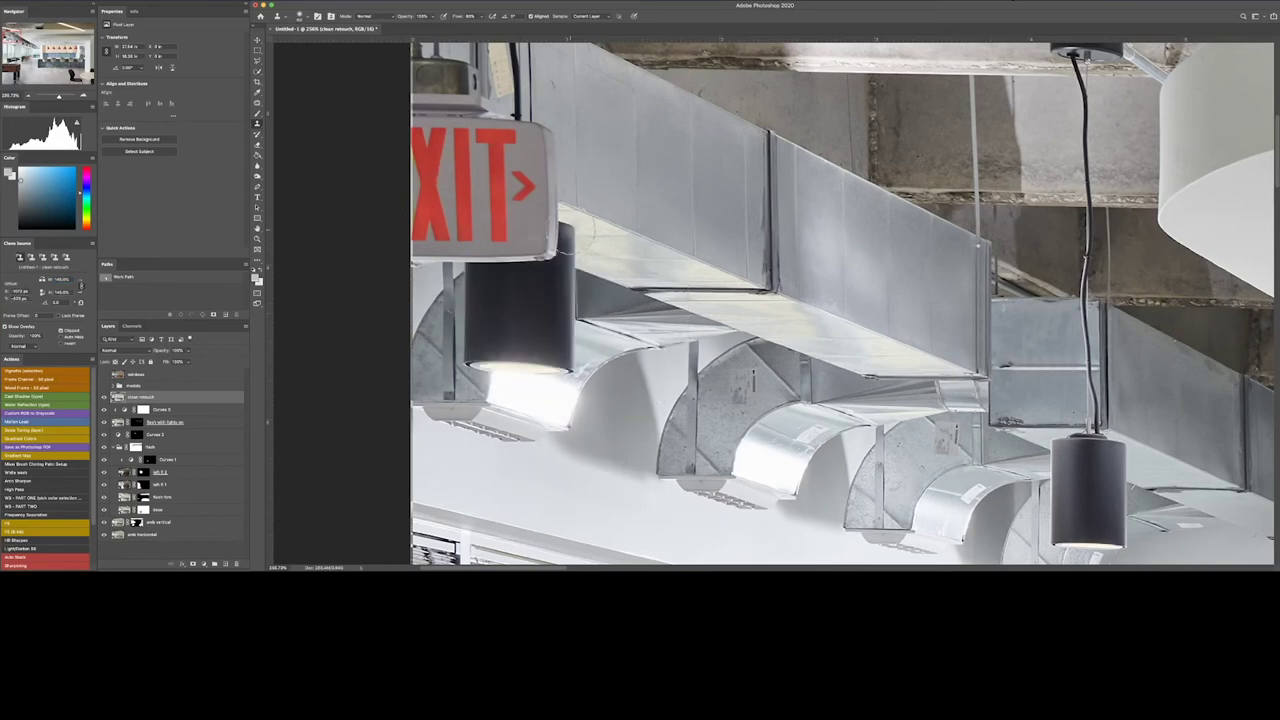
left_click_drag(521, 313, 445, 200)
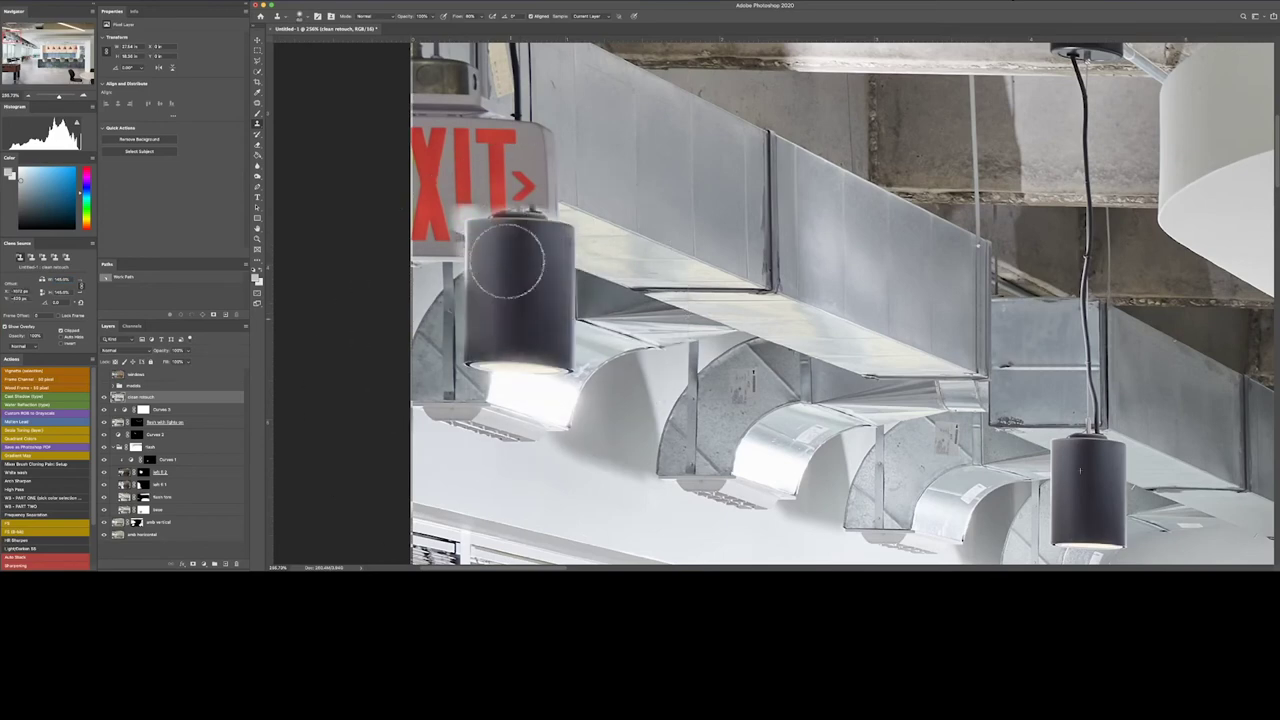
scroll(609, 193, "up", 2)
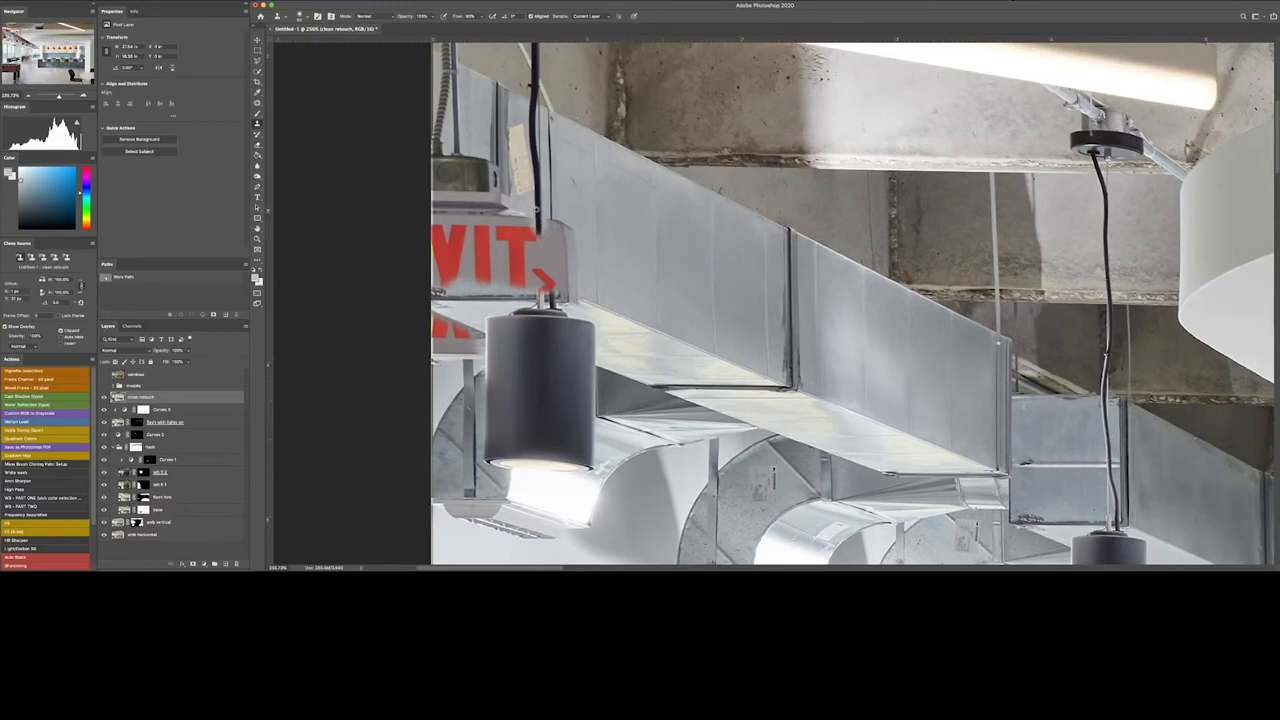
mouse_move(526, 215)
left_mouse_down()
mouse_move(535, 255)
mouse_move(530, 205)
left_mouse_up()
- Turn the drawn Pen work path into a selection to protect the edges
key("p")
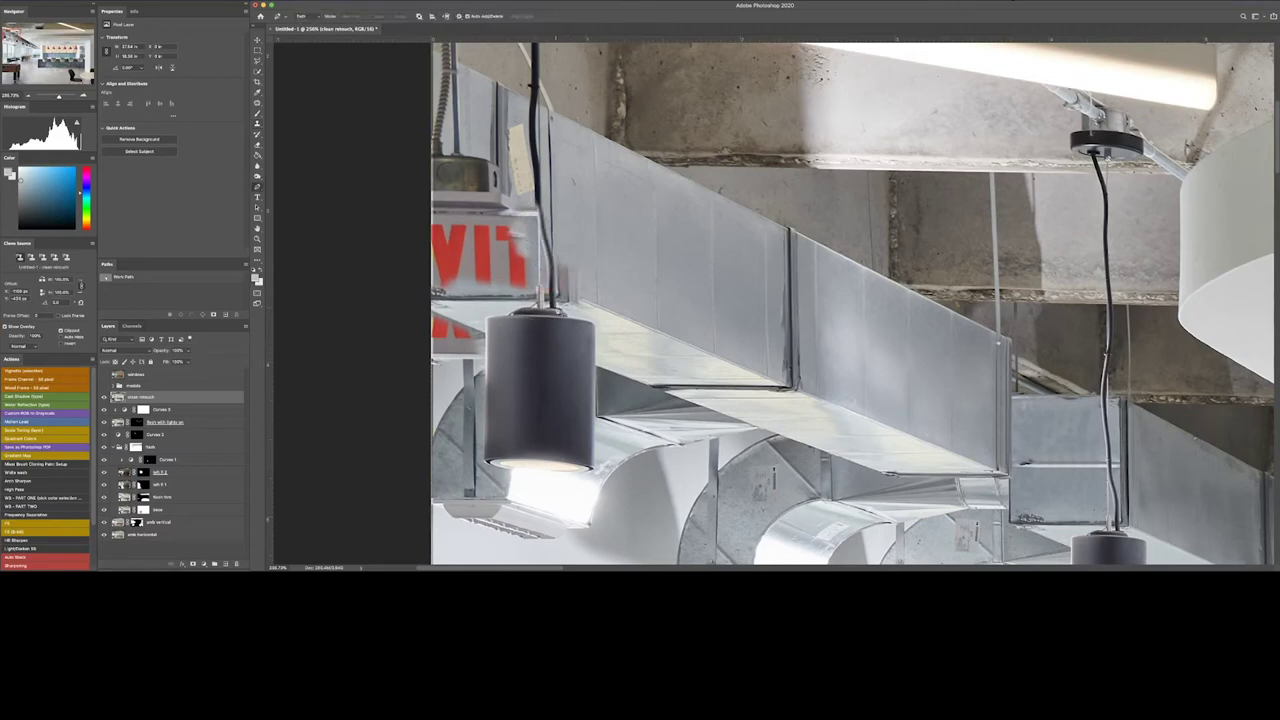
left_click(552, 244)
scroll(448, 313, "up", 3)
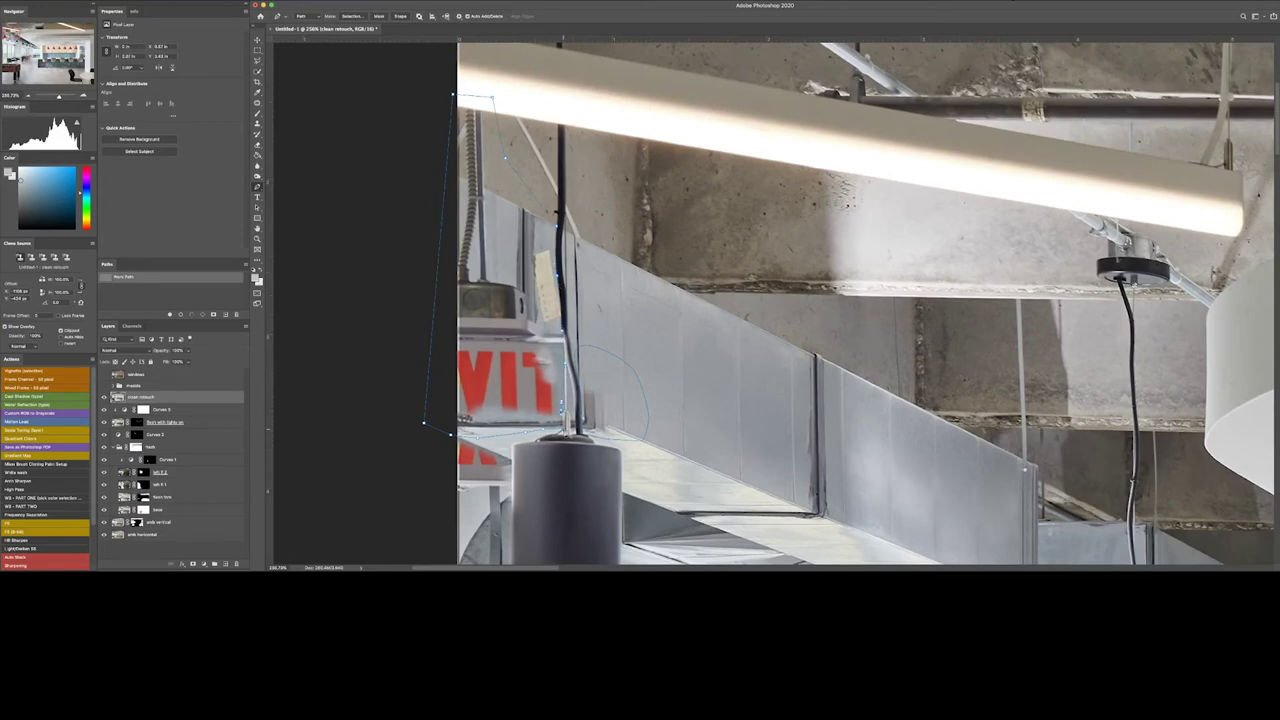
key("ctrl+Return")
- Clone duct texture over the red EXIT letters, sign box and dark pipe
key("s")
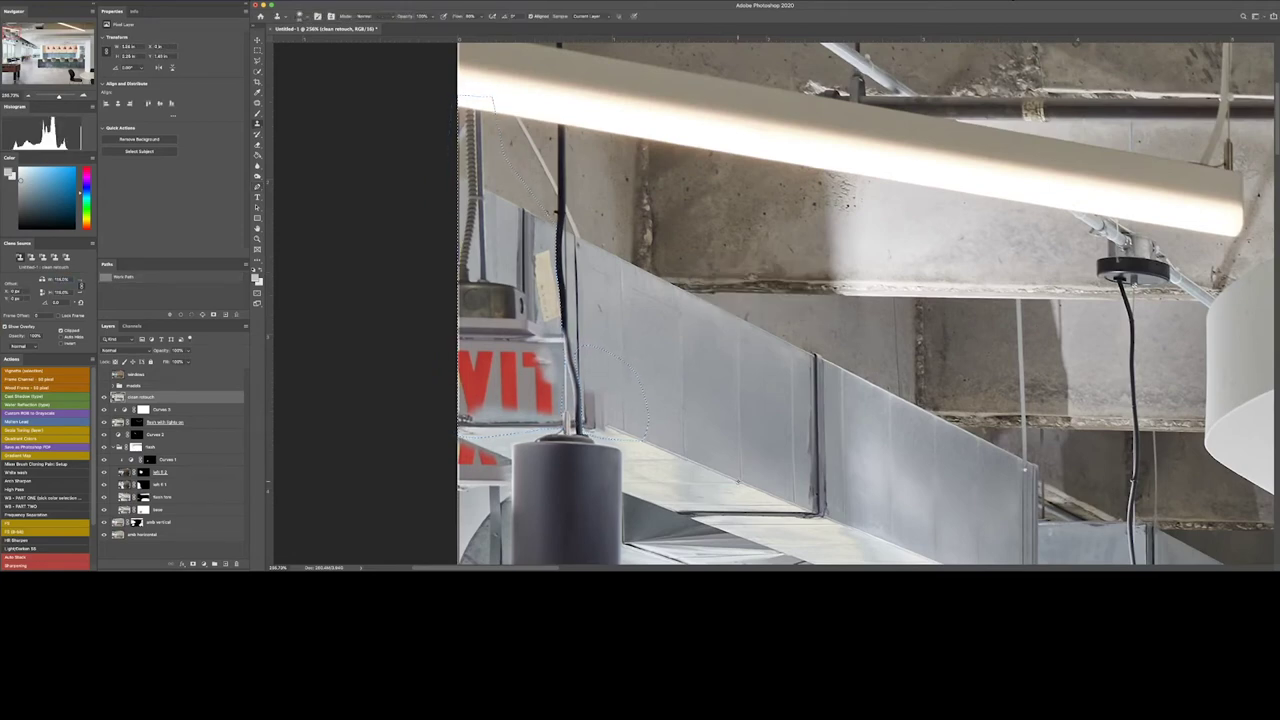
mouse_move(604, 397)
left_mouse_down()
mouse_move(548, 415)
mouse_move(495, 395)
mouse_move(452, 424)
left_mouse_up()
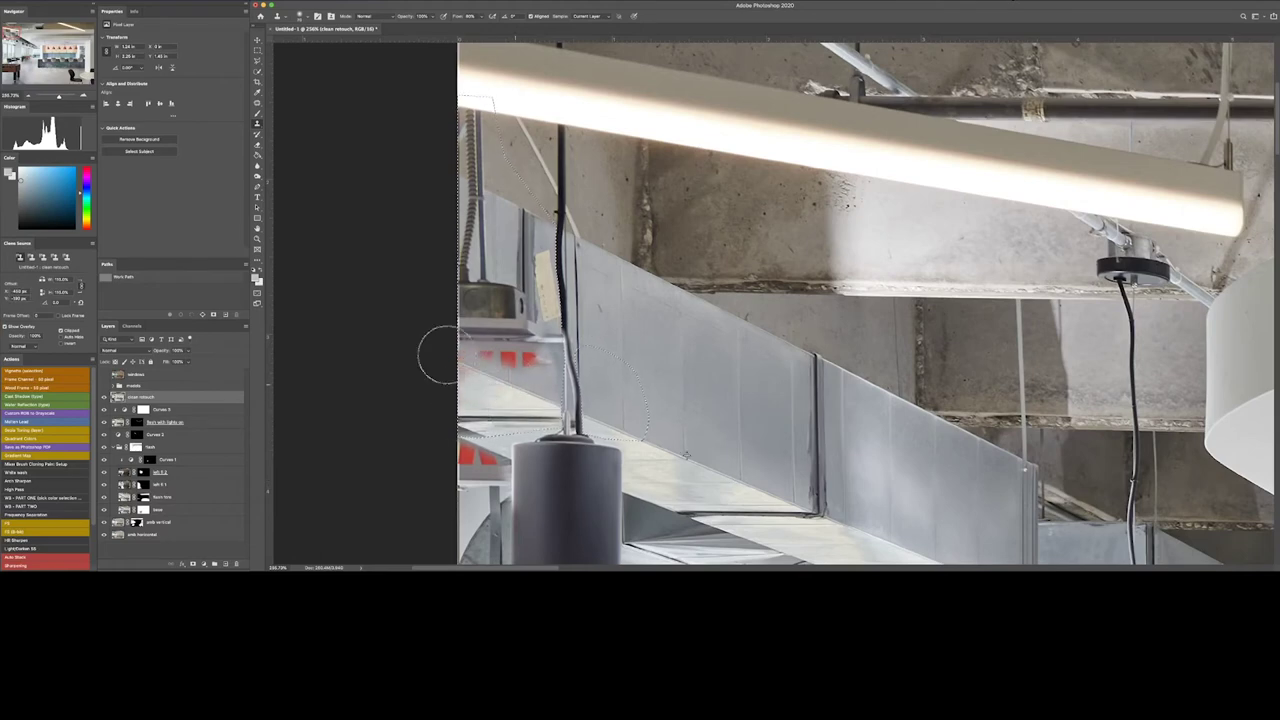
mouse_move(437, 351)
left_mouse_down()
mouse_move(434, 211)
mouse_move(459, 140)
left_mouse_up()
left_click(518, 212, "alt")
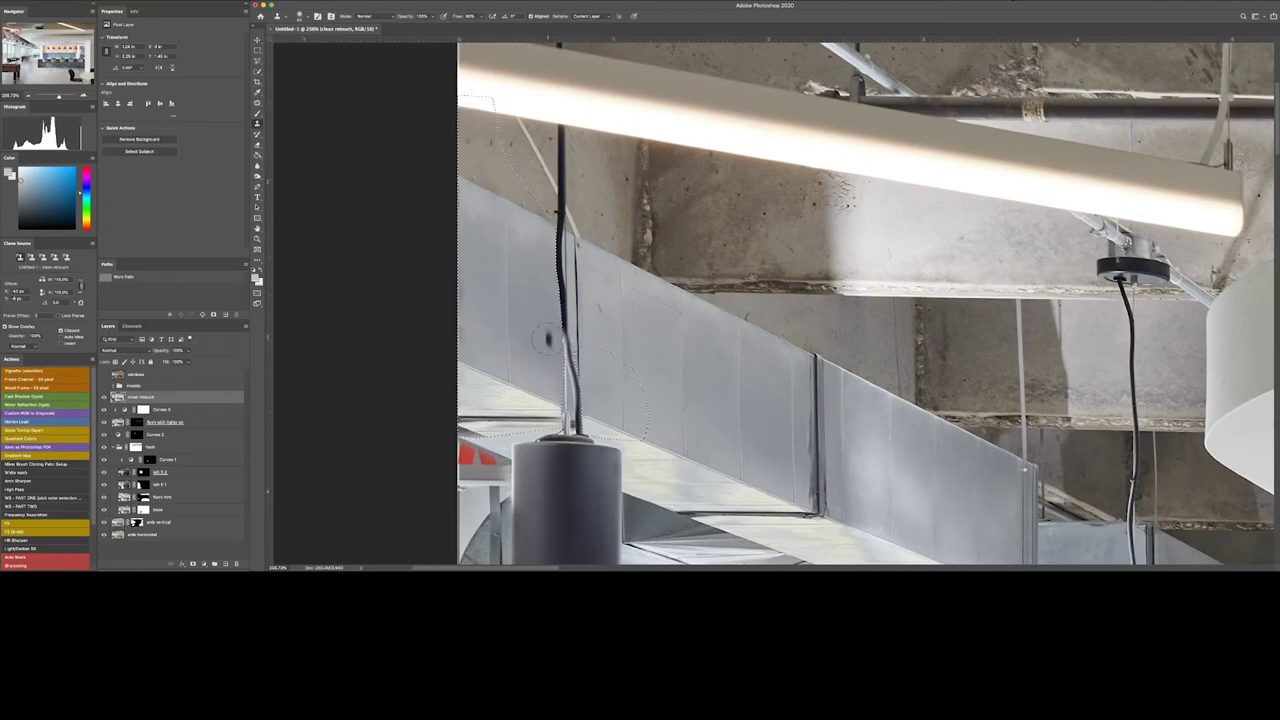
scroll(548, 340, "down", 3)
left_click_drag(483, 341, 508, 312)
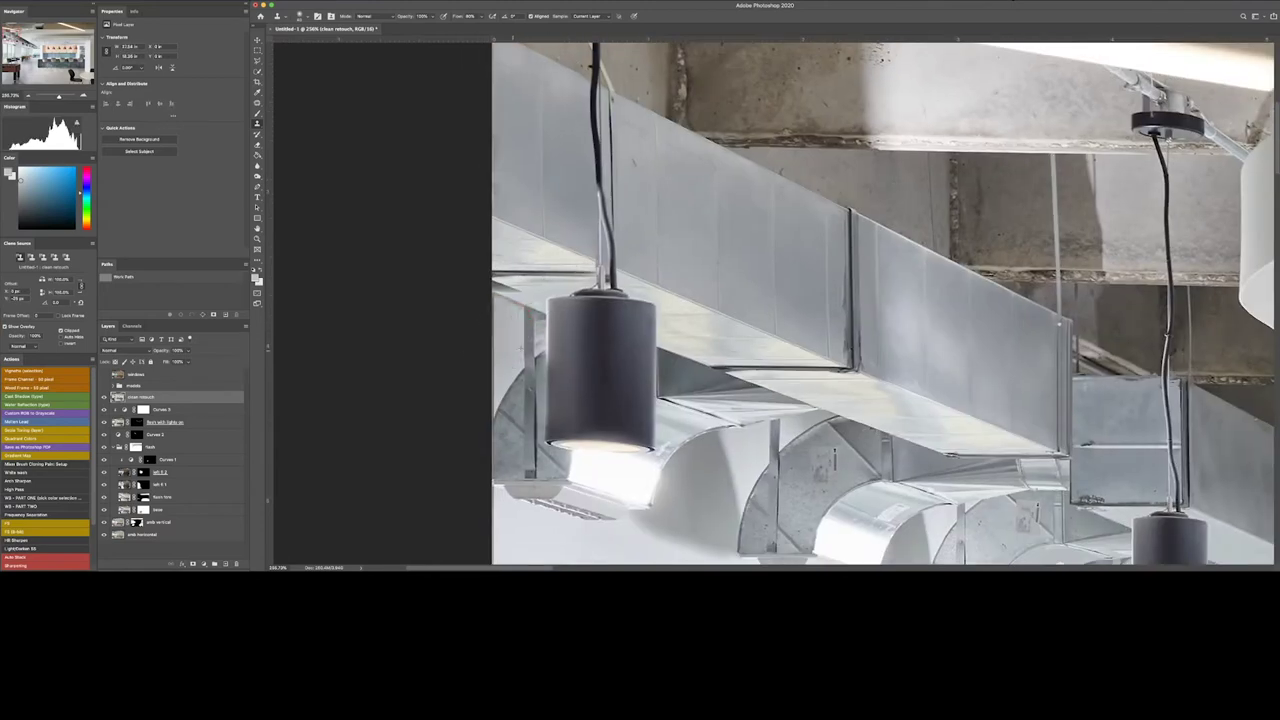
- Patch the upper ceiling wall blemish, deselect, and bring the foosball table into view
scroll(584, 246, "down", 5)
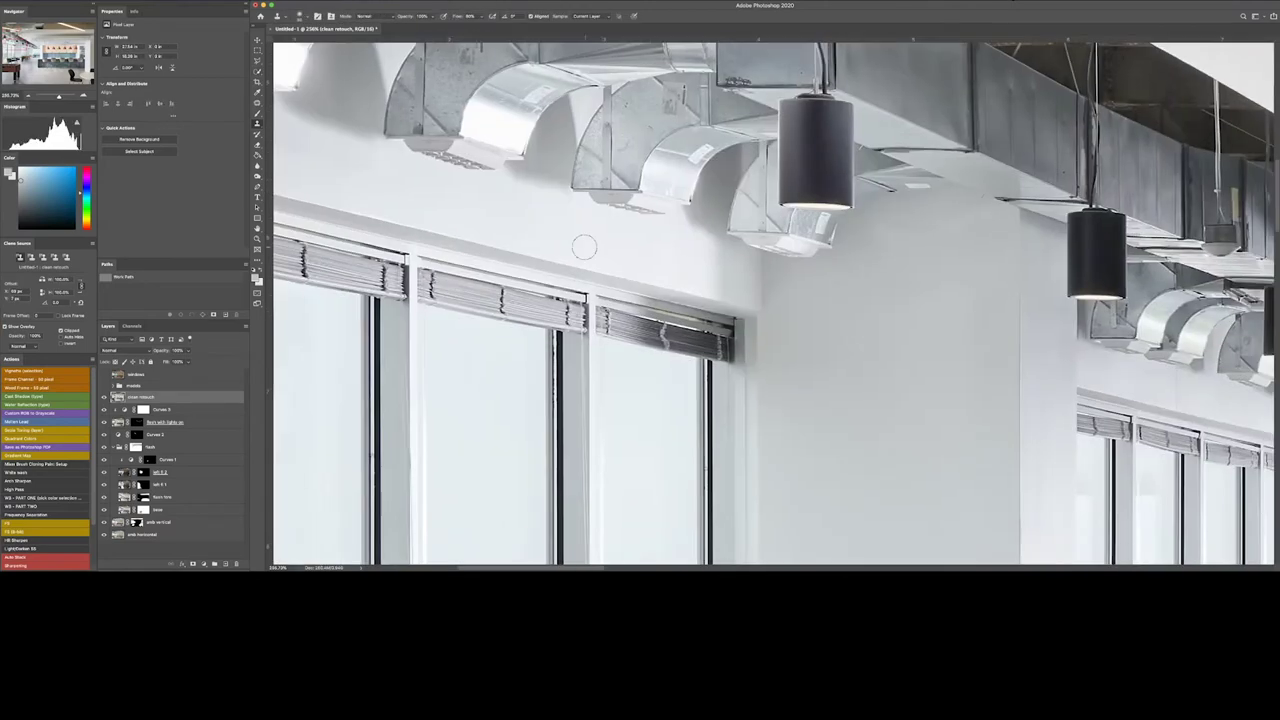
key("ctrl+0")
key("j")
mouse_move(862, 45)
left_mouse_down()
mouse_move(937, 72)
mouse_move(795, 62)
left_mouse_up()
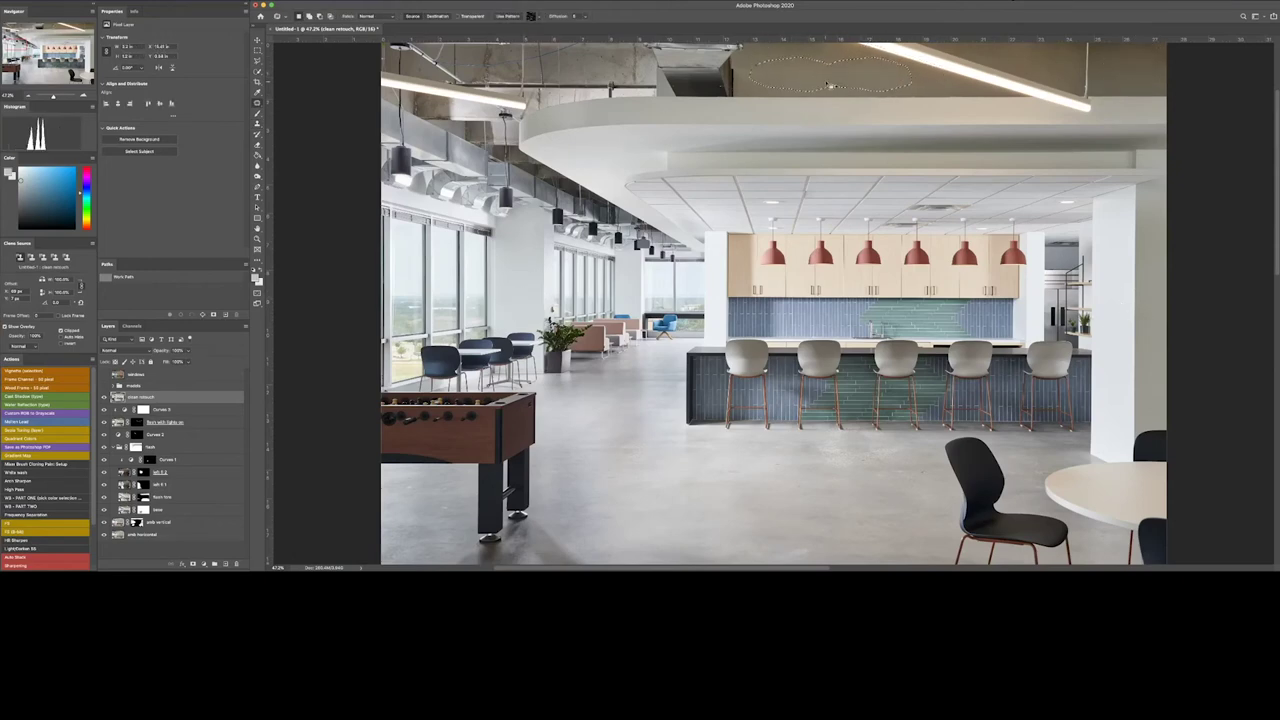
key("ctrl+d")
scroll(398, 444, "up", 5)
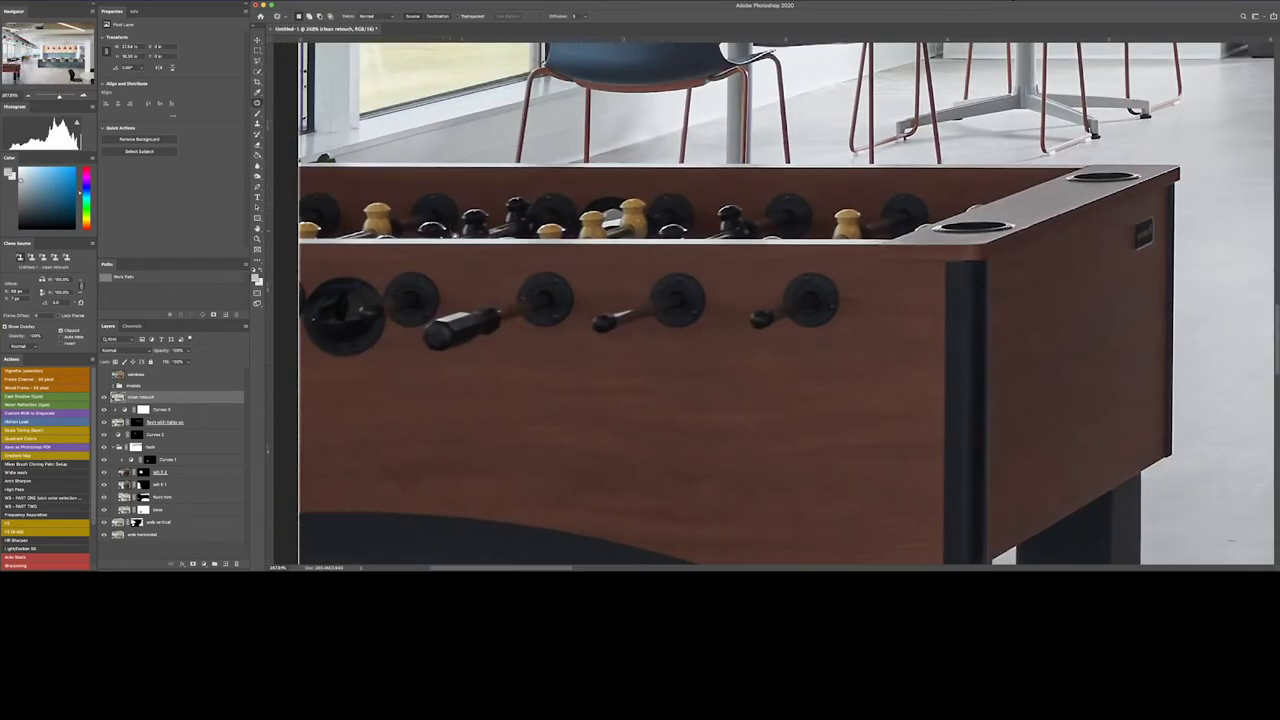
key("w")
scroll(461, 353, "down", 2)
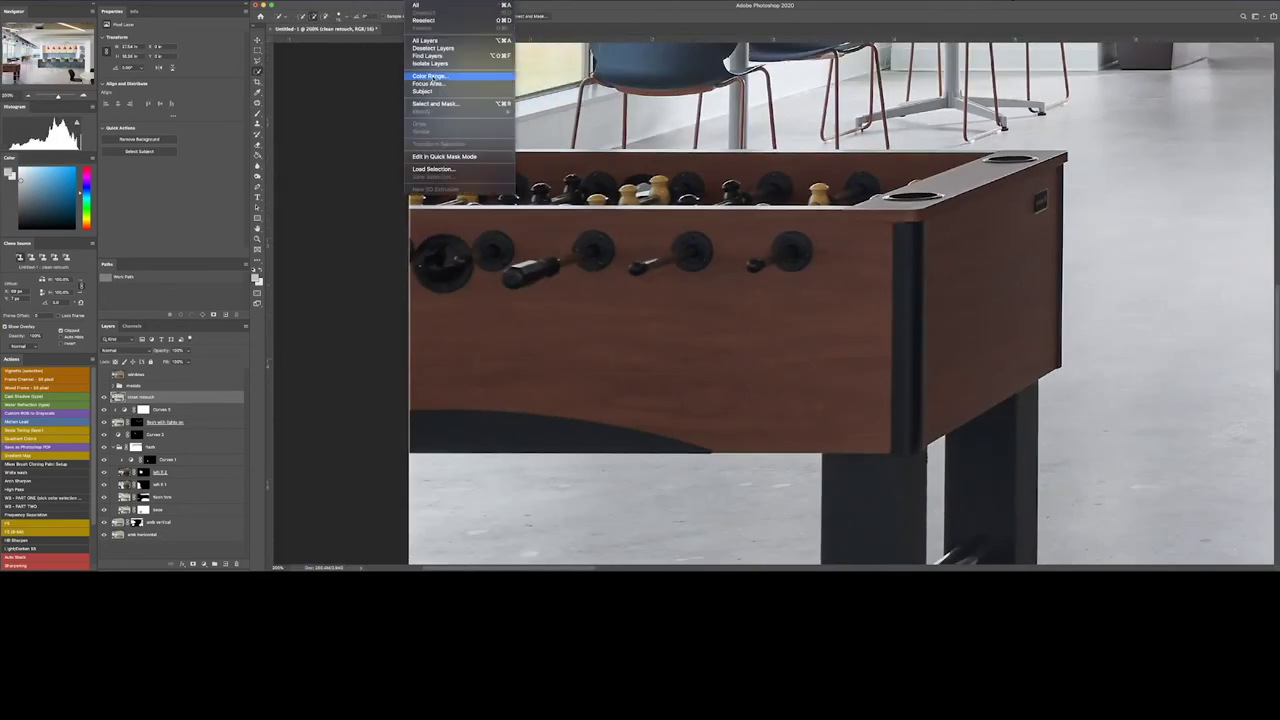
- Select the foosball table's wood panels with Color Range, previewing the selection against black
left_click(430, 95)
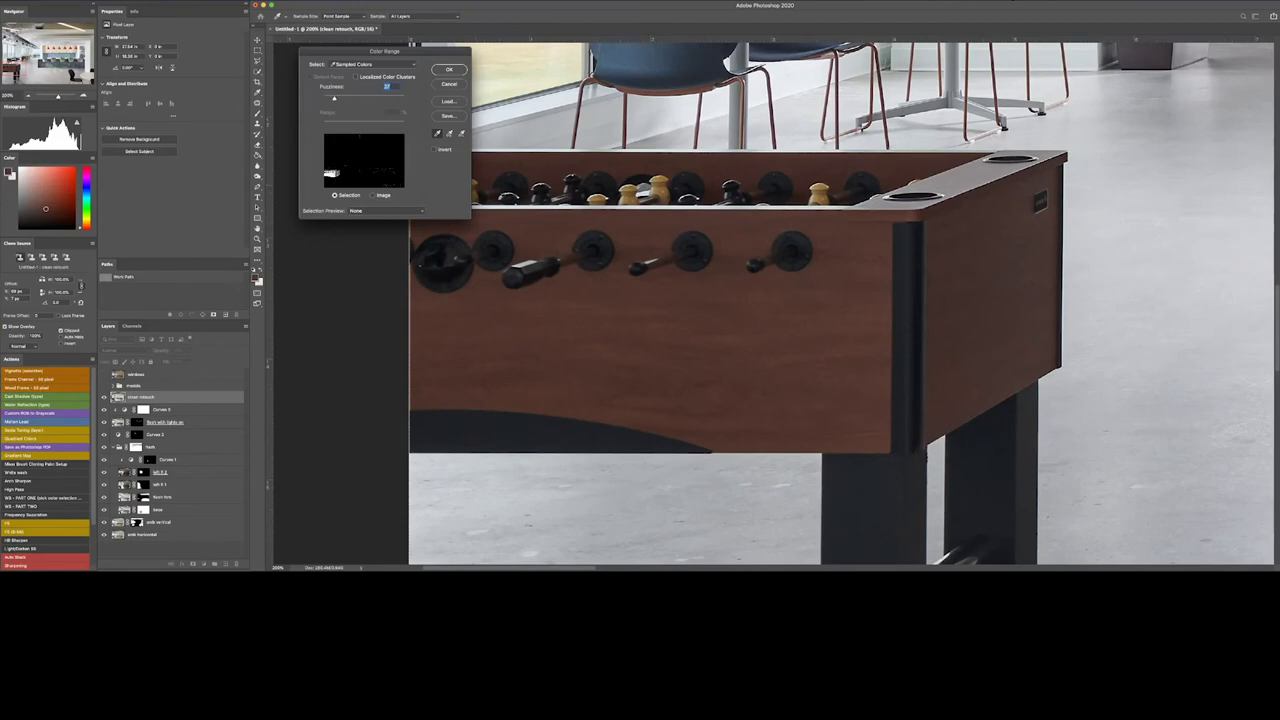
left_click_drag(829, 264, 804, 331)
left_click(385, 210)
left_click(380, 229)
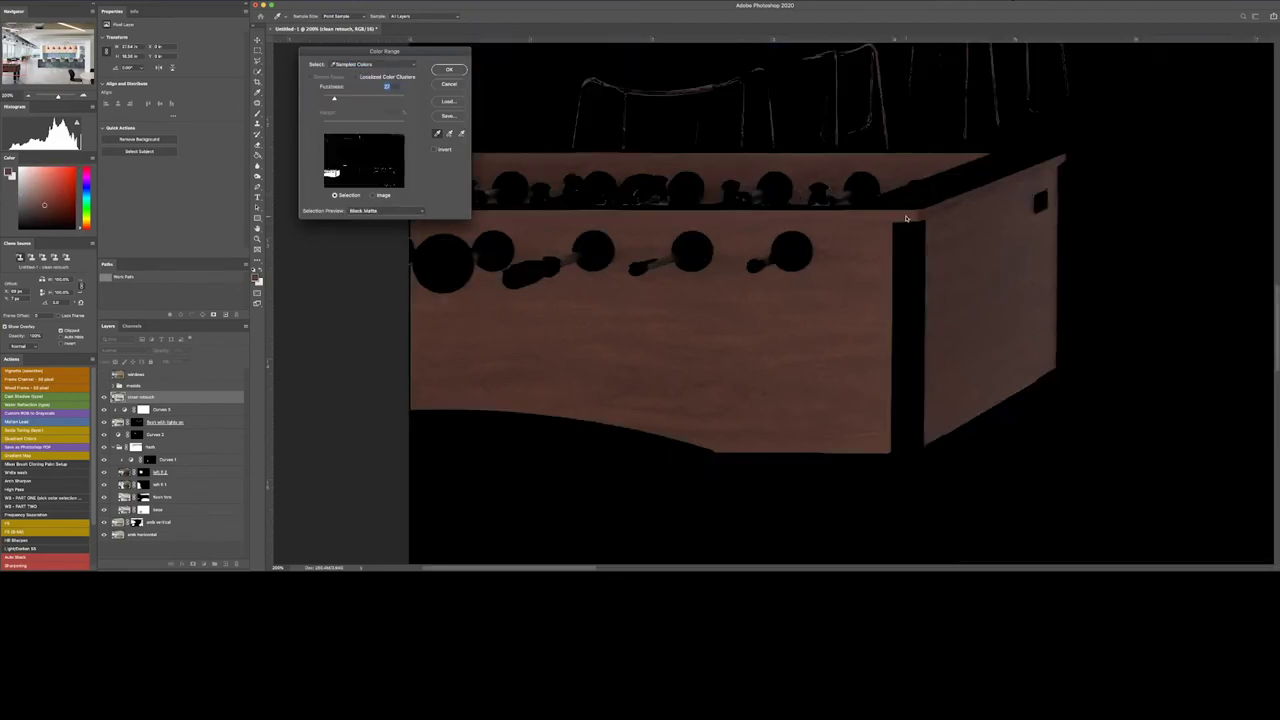
key("Return")
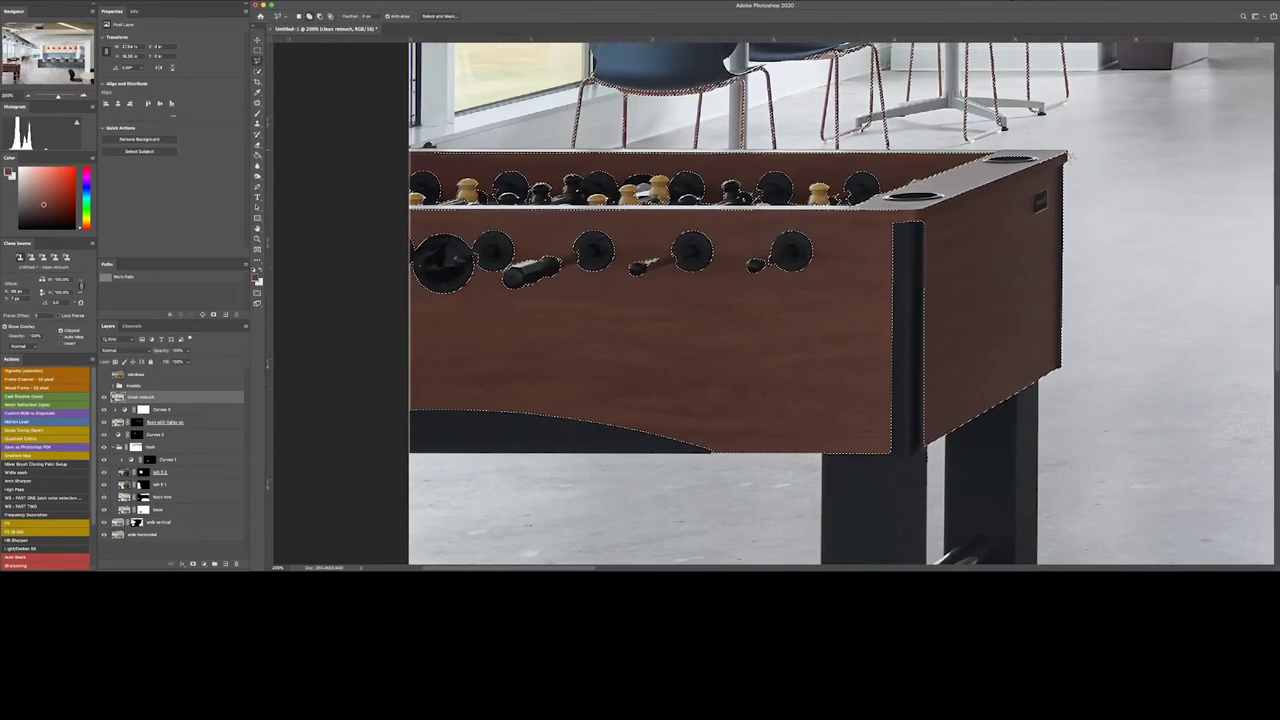
- Lasso the front knob row into the selection and add a Hue/Saturation layer masked to it
key("l")
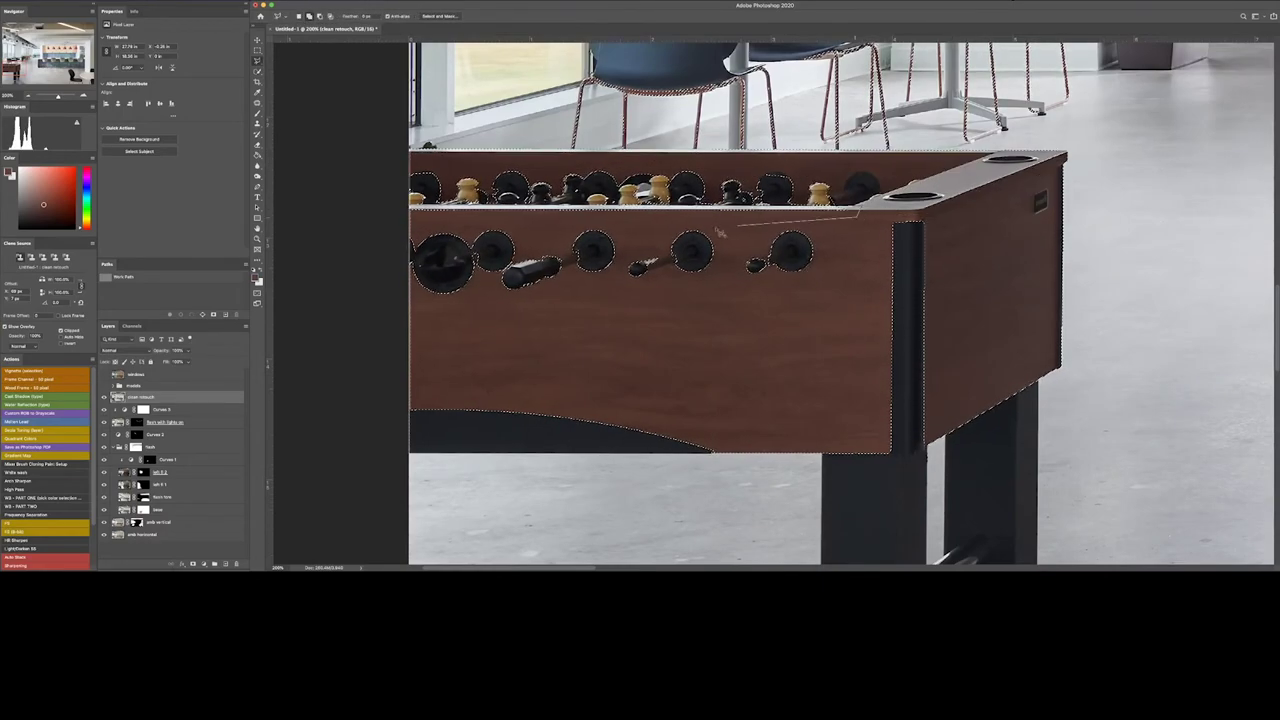
left_click_drag(458, 292, 834, 263)
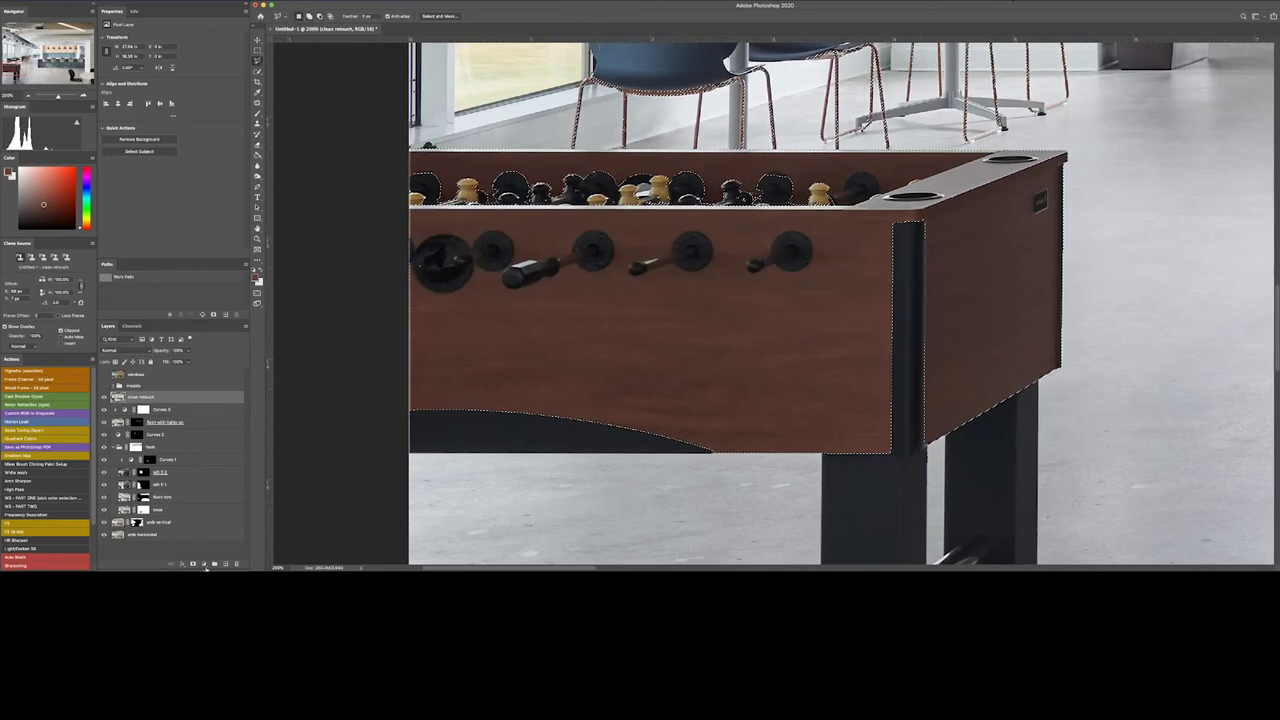
left_click(203, 564)
left_click(150, 400)
- Outline the table, invert the selection, and view the Hue/Saturation 1 mask on its own
left_click_drag(420, 150, 300, 151)
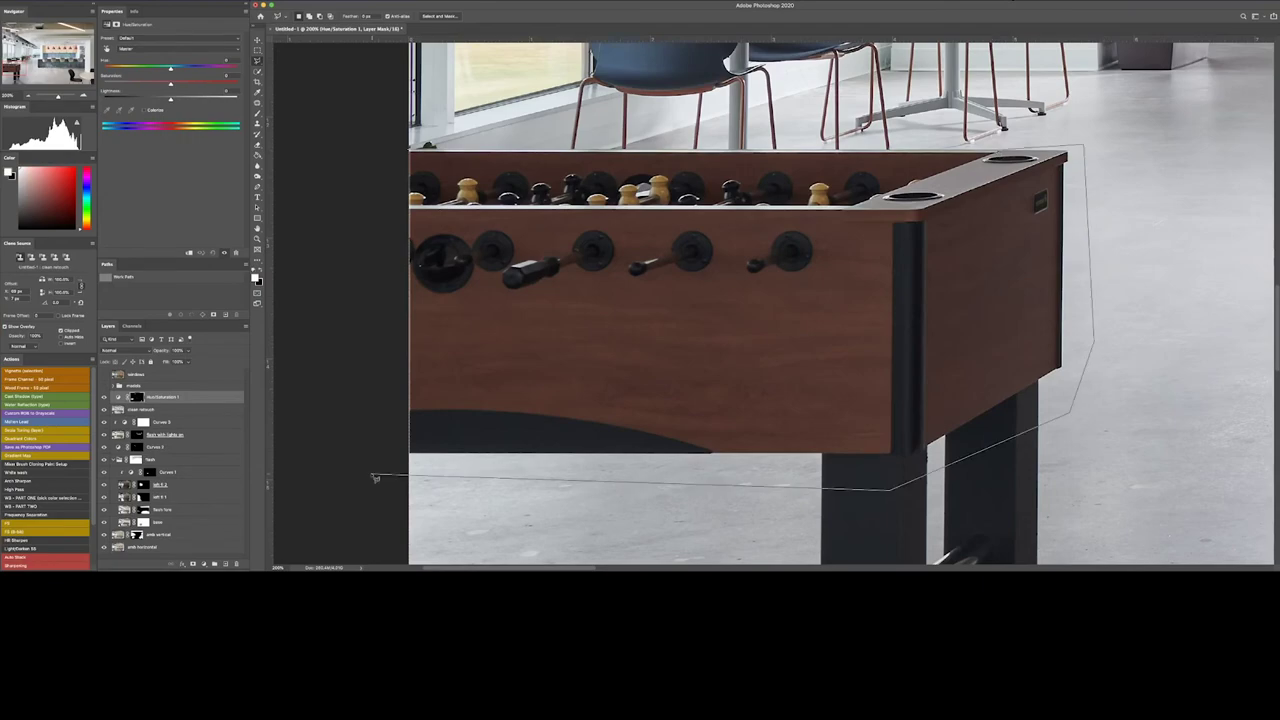
left_click(420, 5)
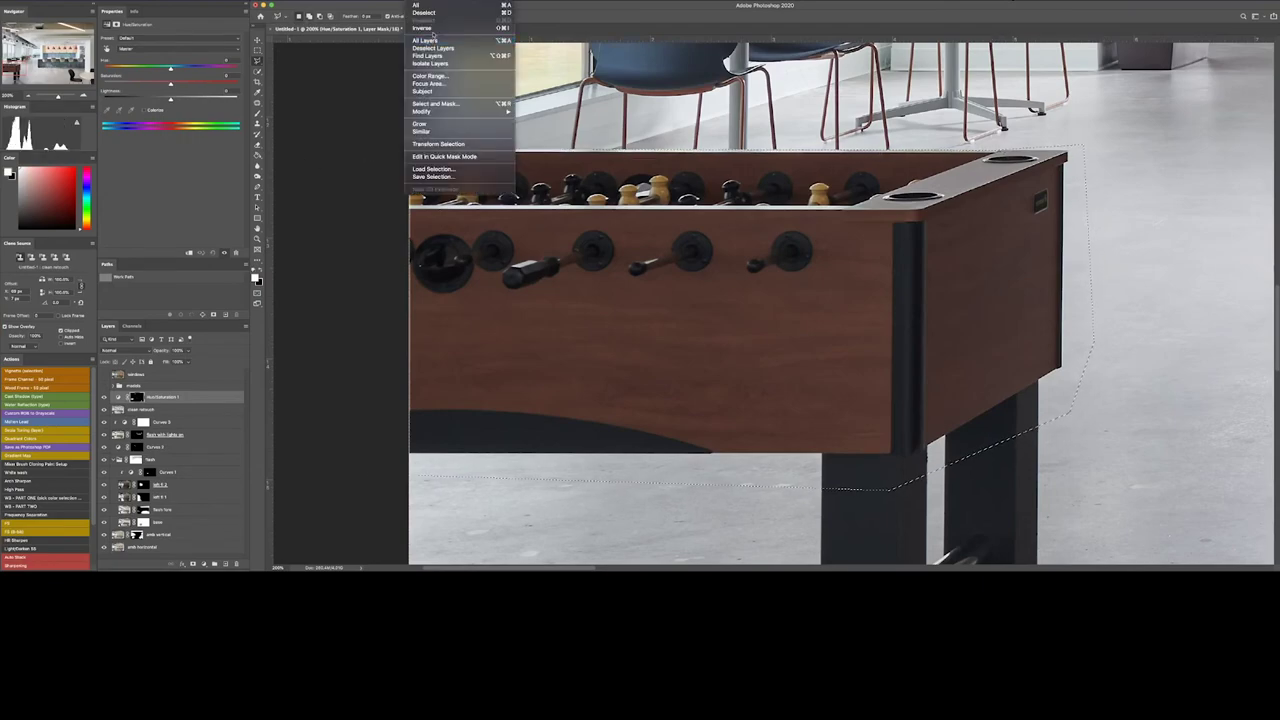
left_click(450, 100)
left_click(137, 397, "alt")
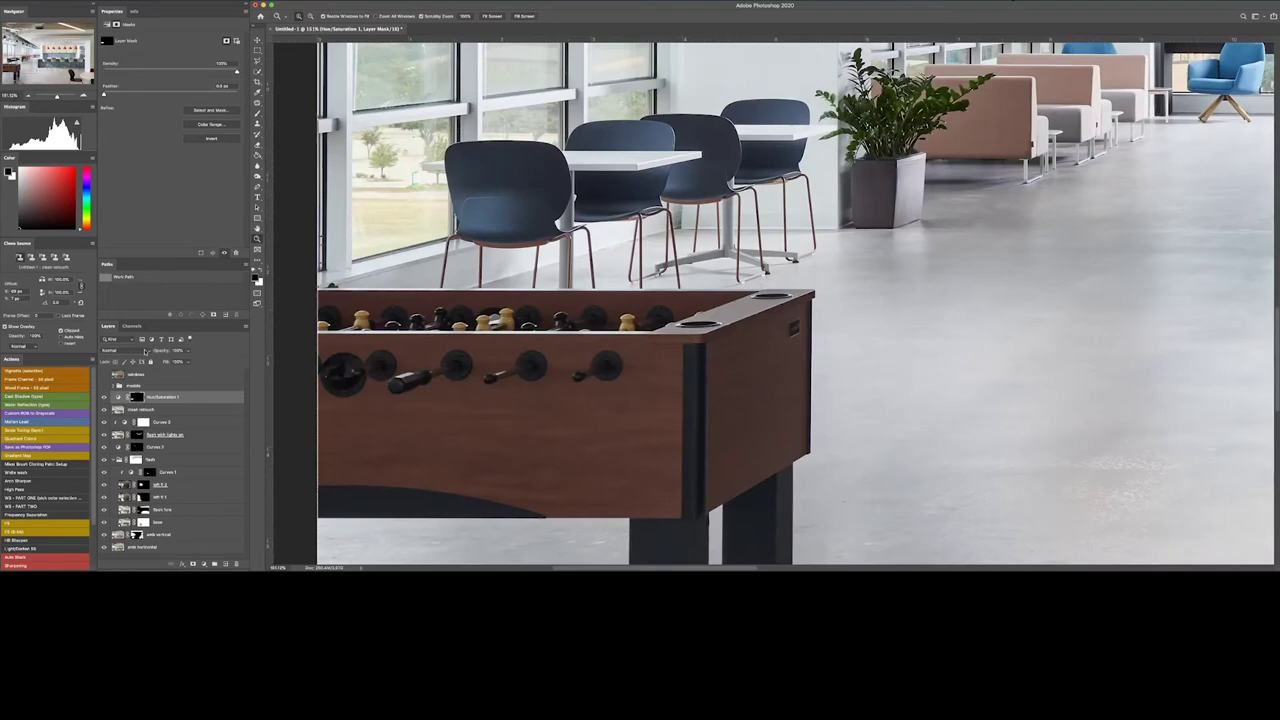
- Lower saturation and lightness to turn the table near-black, then add Curves 5 above it
mouse_move(170, 83)
left_mouse_down()
mouse_move(110, 83)
mouse_move(141, 98)
left_mouse_up()
key("ctrl+0")
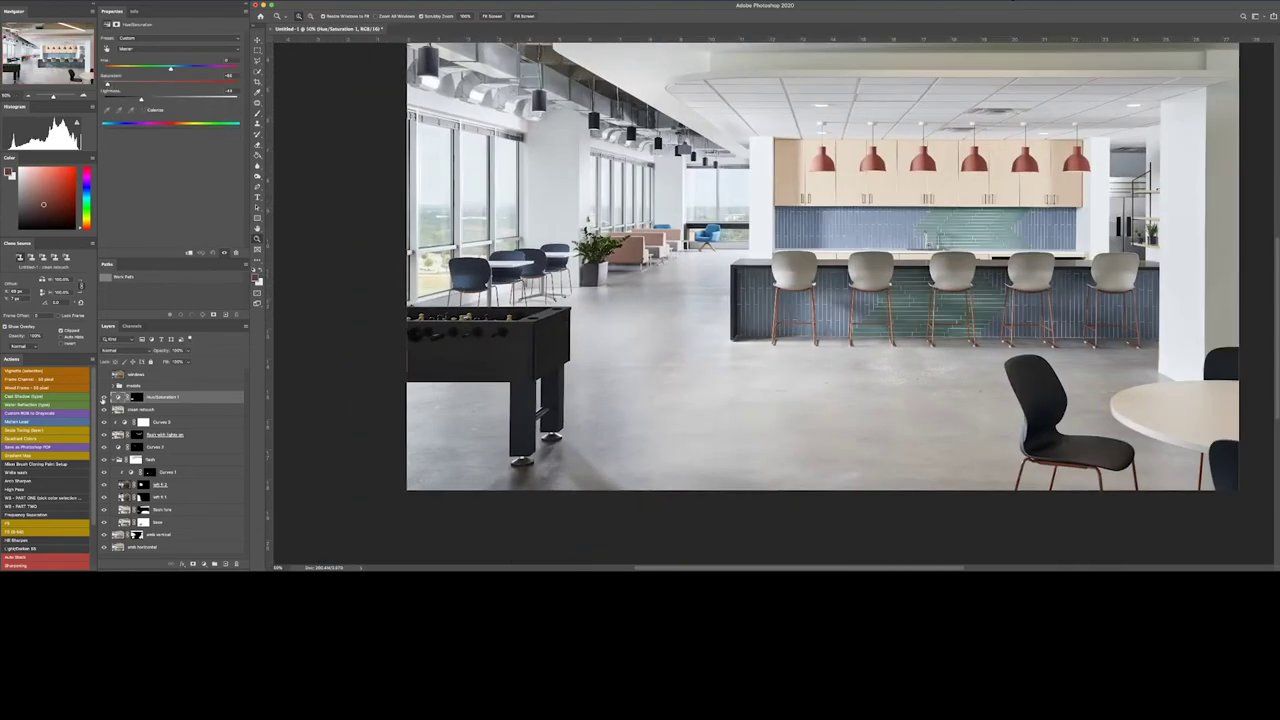
left_click(204, 564)
left_click(215, 452)
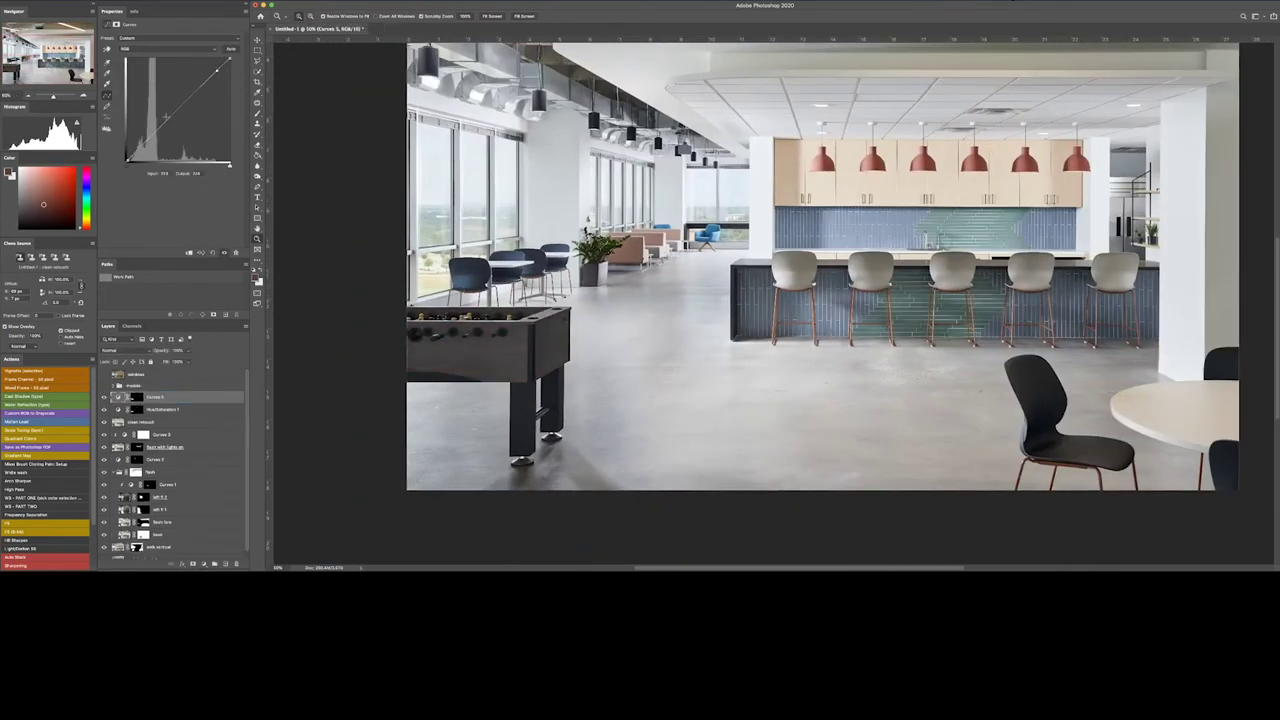
- Pull the Curves 5 RGB curve down and adjust the Blue and Green channel curves
left_click_drag(166, 117, 150, 148)
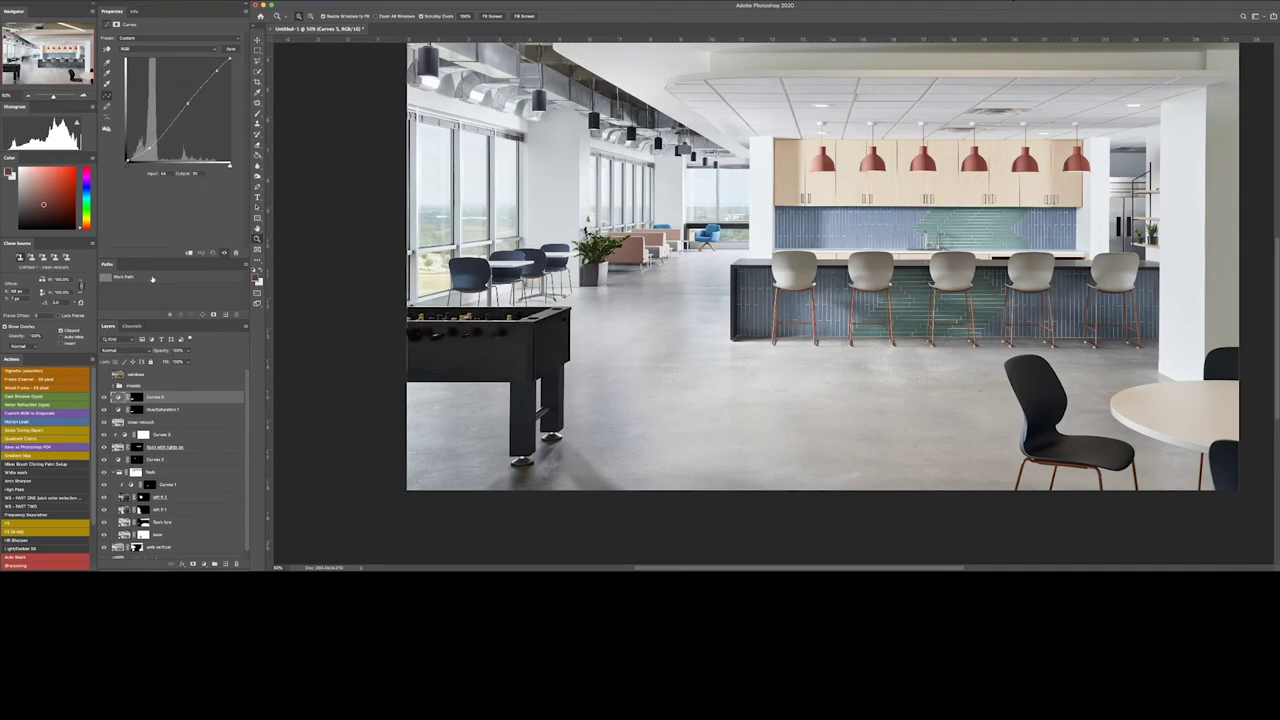
left_click(160, 48)
left_click(140, 72)
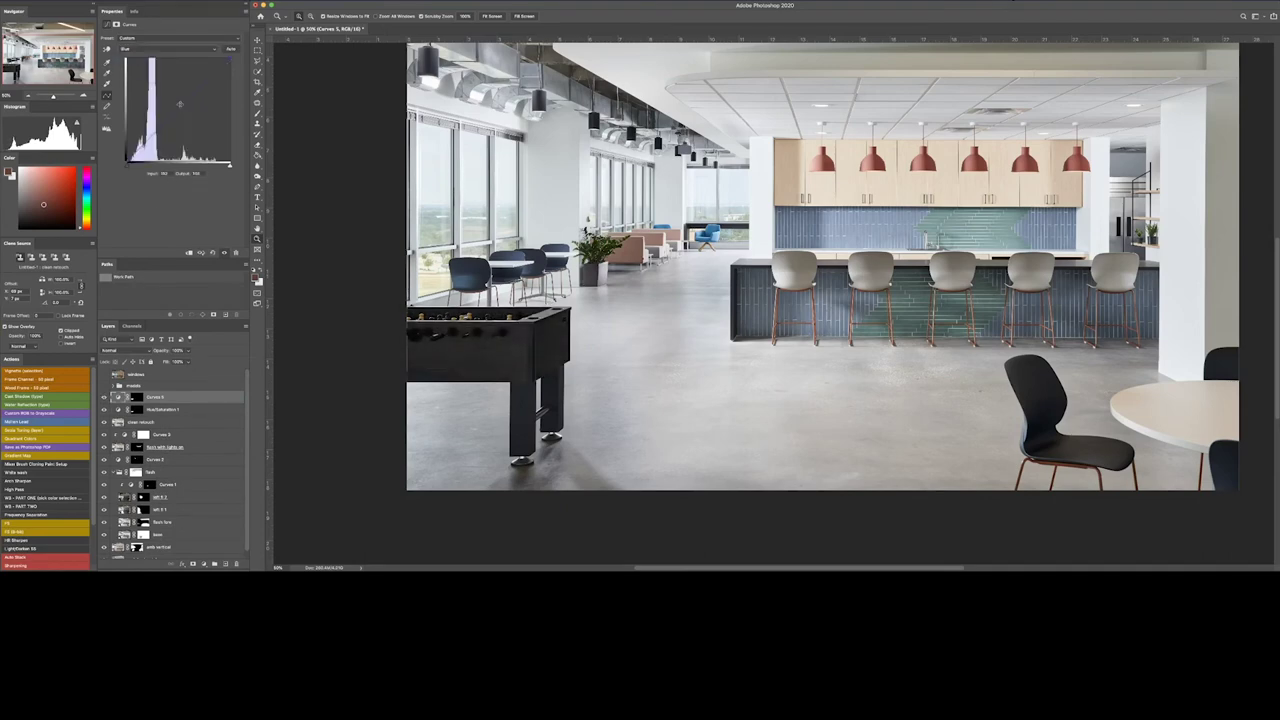
key("alt+4")
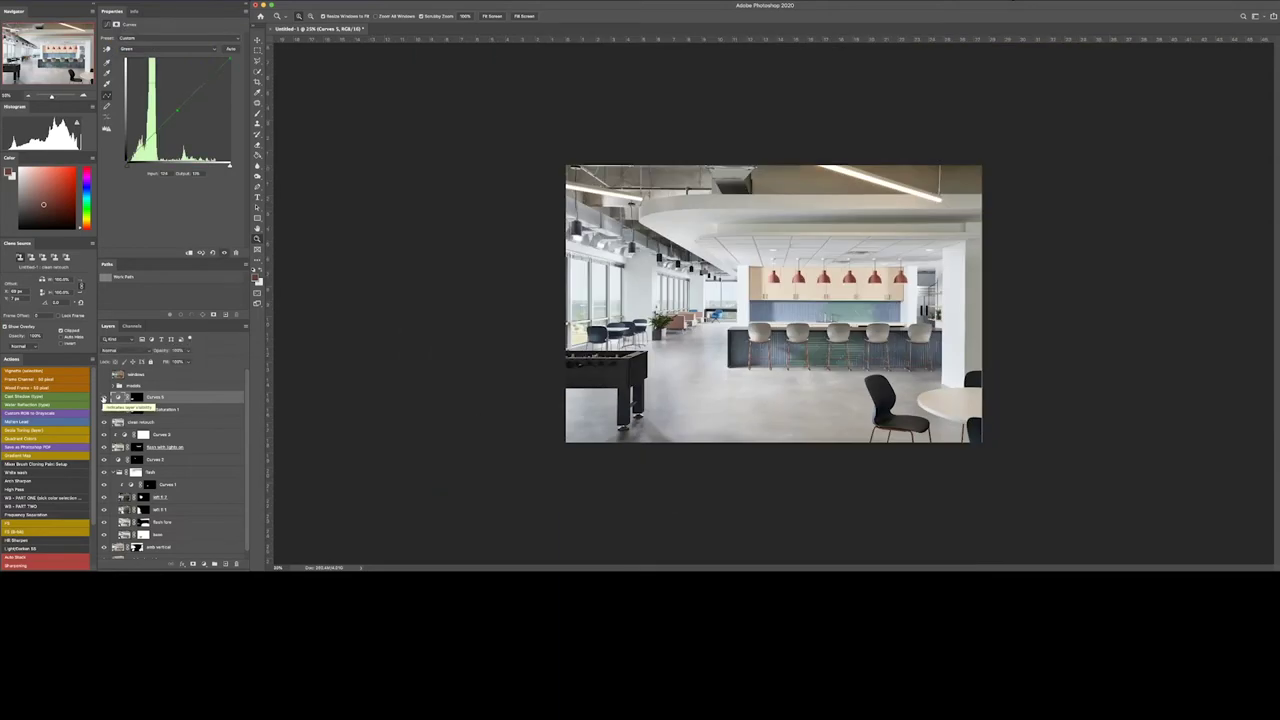
- Zoom in closely on the foosball table and the window frames
mouse_move(520, 360)
left_mouse_down()
mouse_move(628, 360)
mouse_move(530, 378)
left_mouse_up()
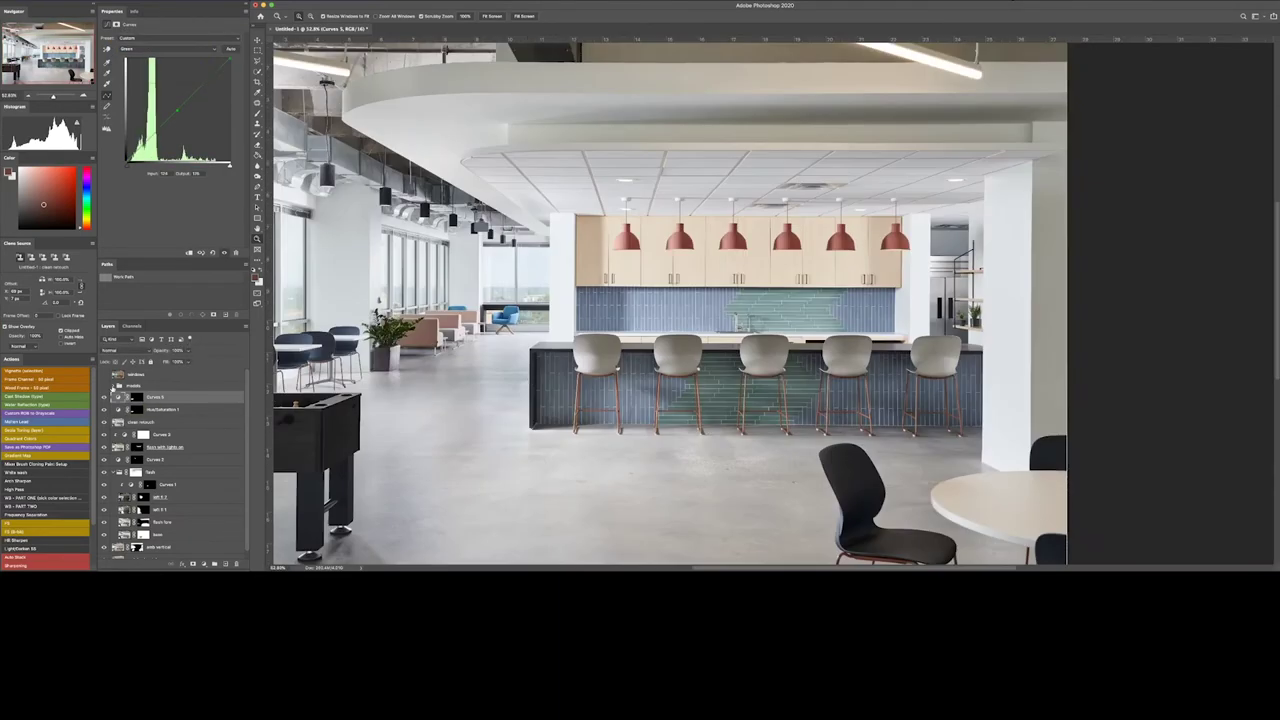
left_click_drag(400, 300, 416, 322)
key("s")
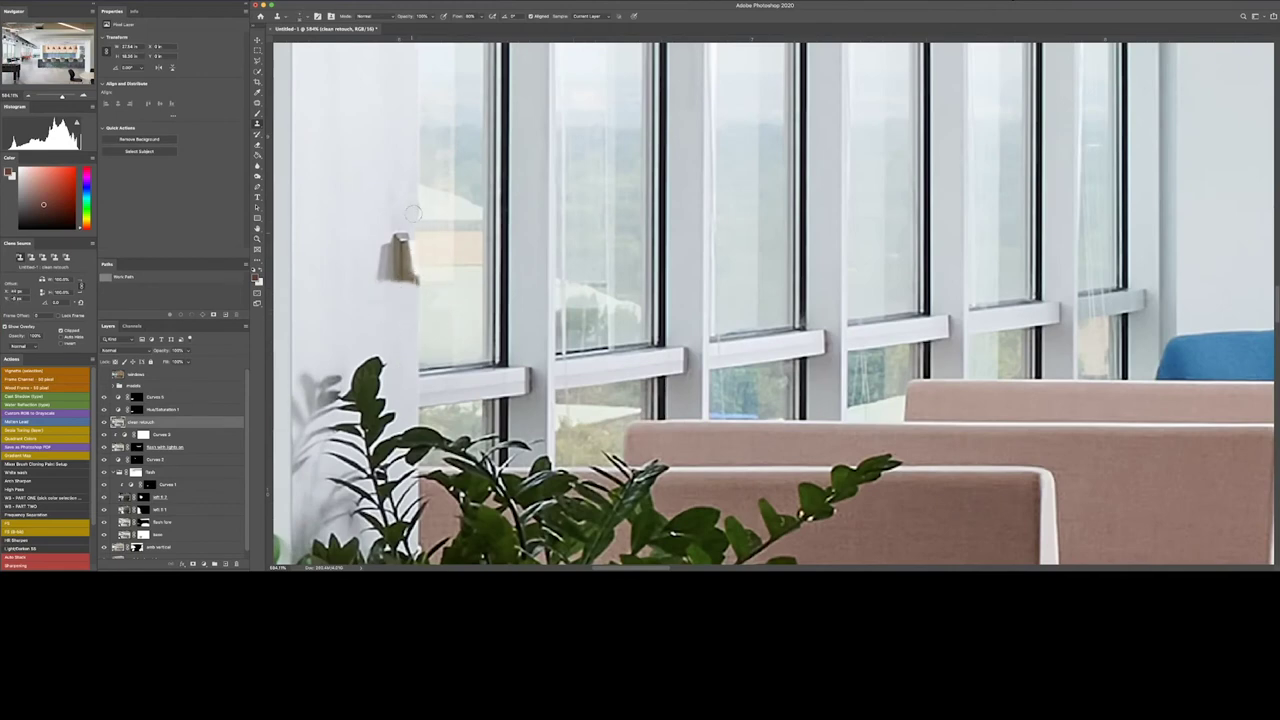
key("ctrl+0")
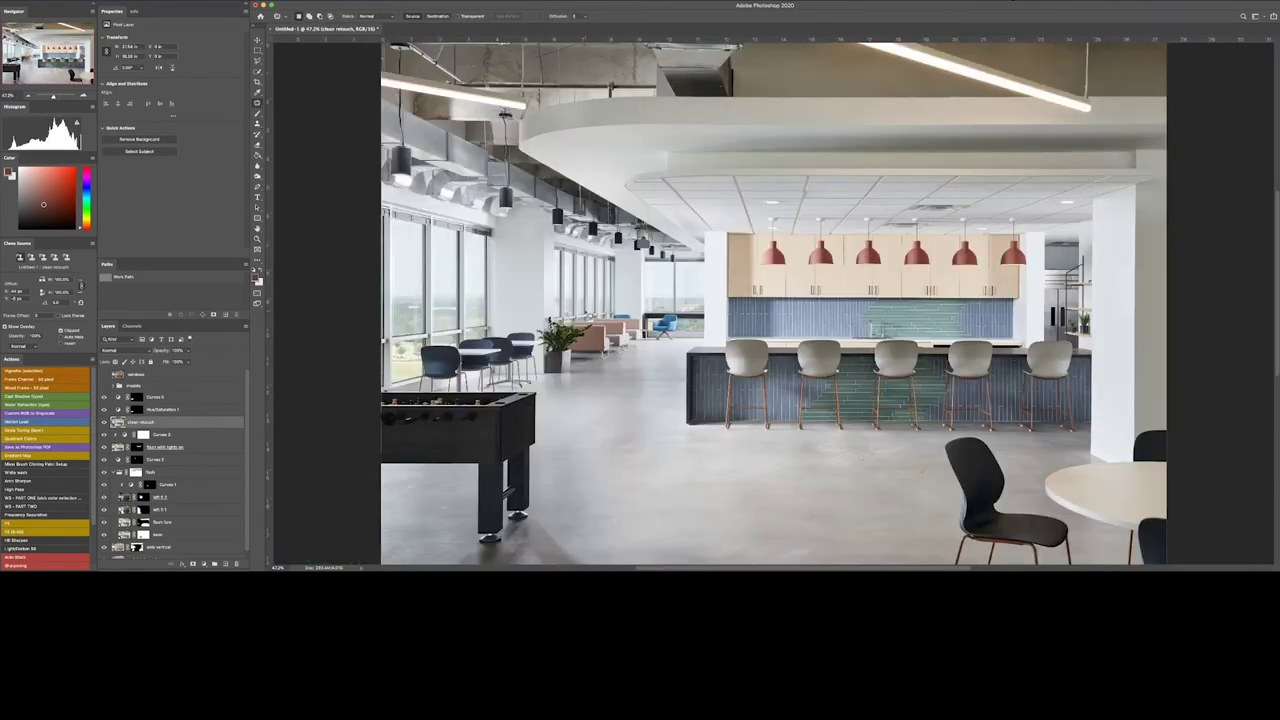
key("z")
left_click_drag(540, 400, 570, 400)
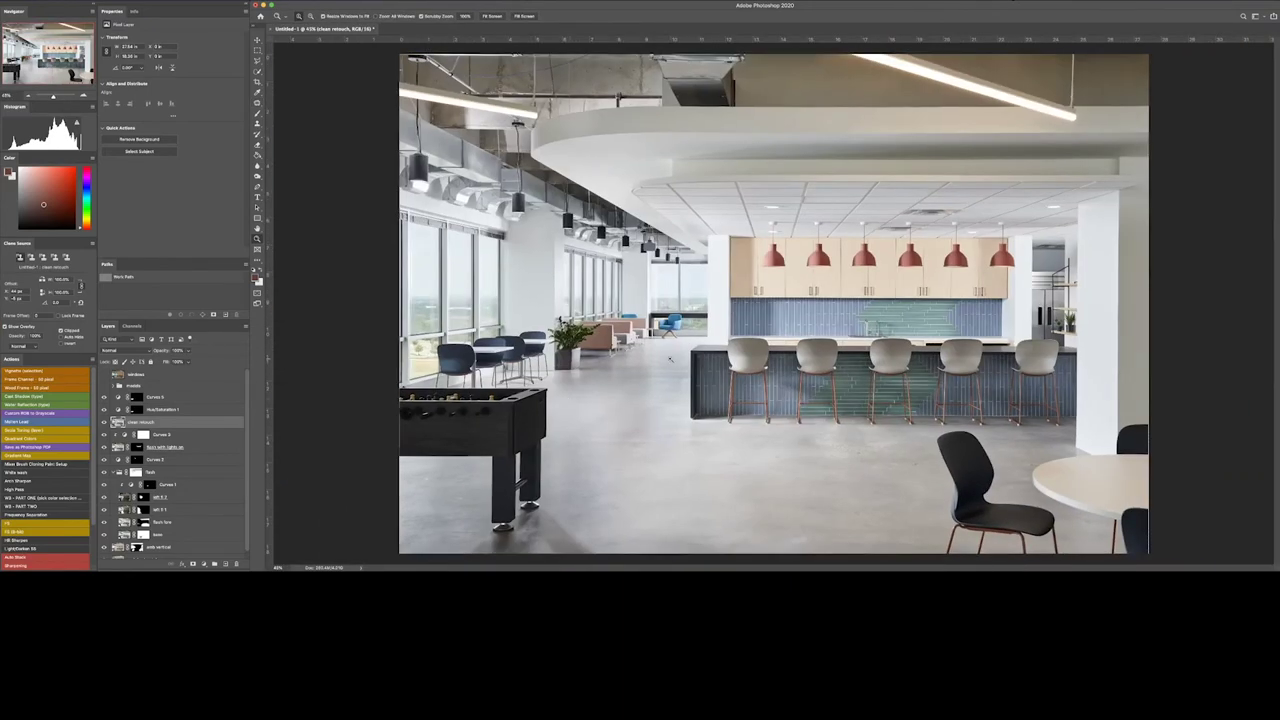
left_click_drag(760, 291, 800, 291)
key("p")
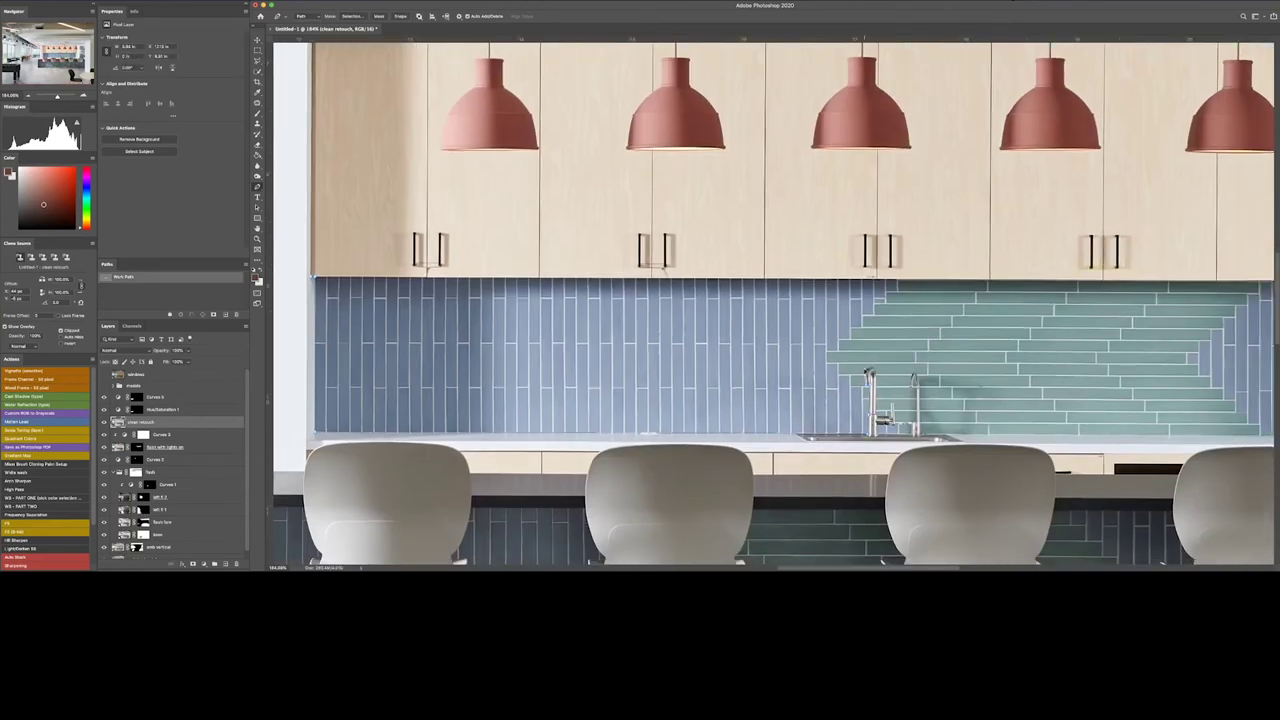
scroll(924, 438, "right", 5)
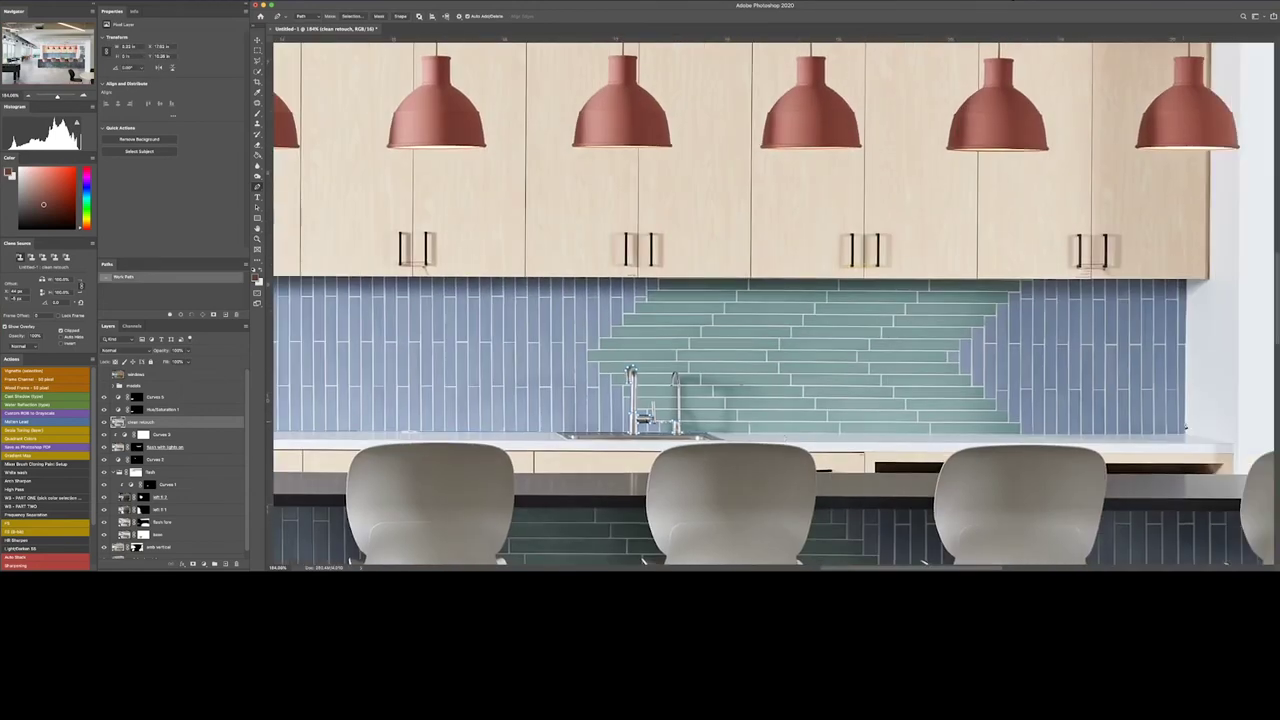
left_click_drag(1240, 152, 1180, 262)
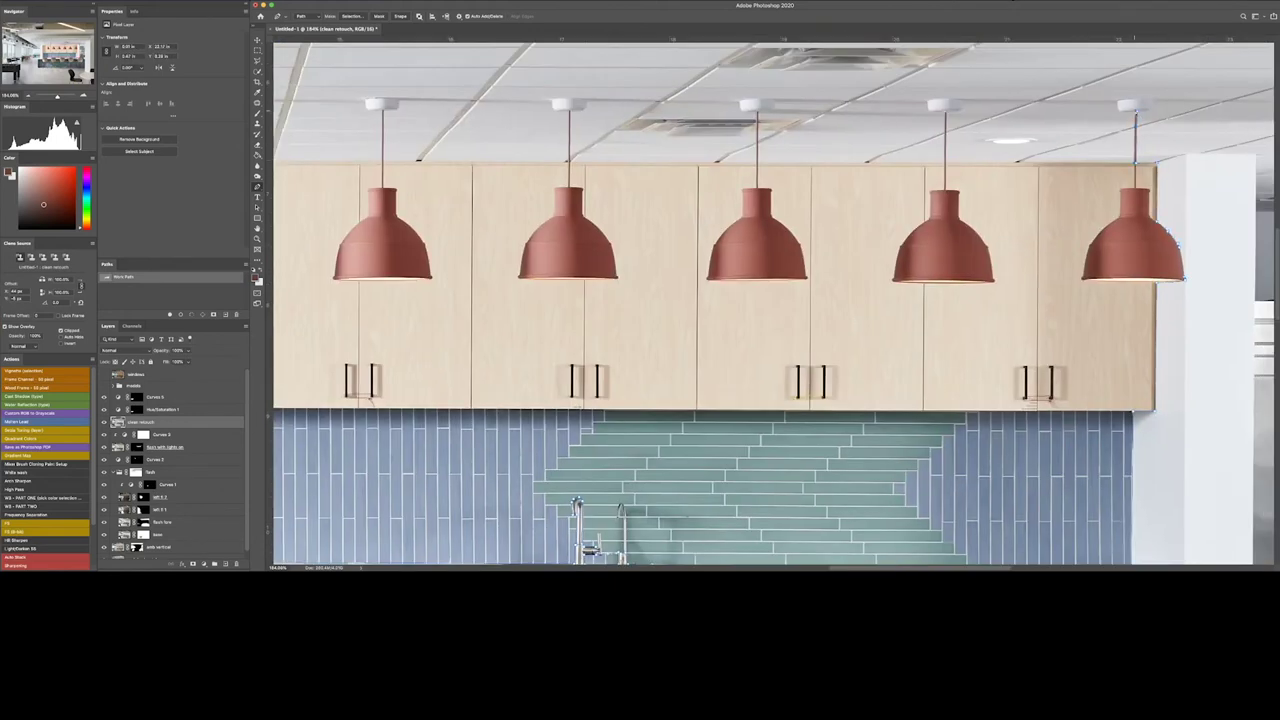
left_click(946, 117)
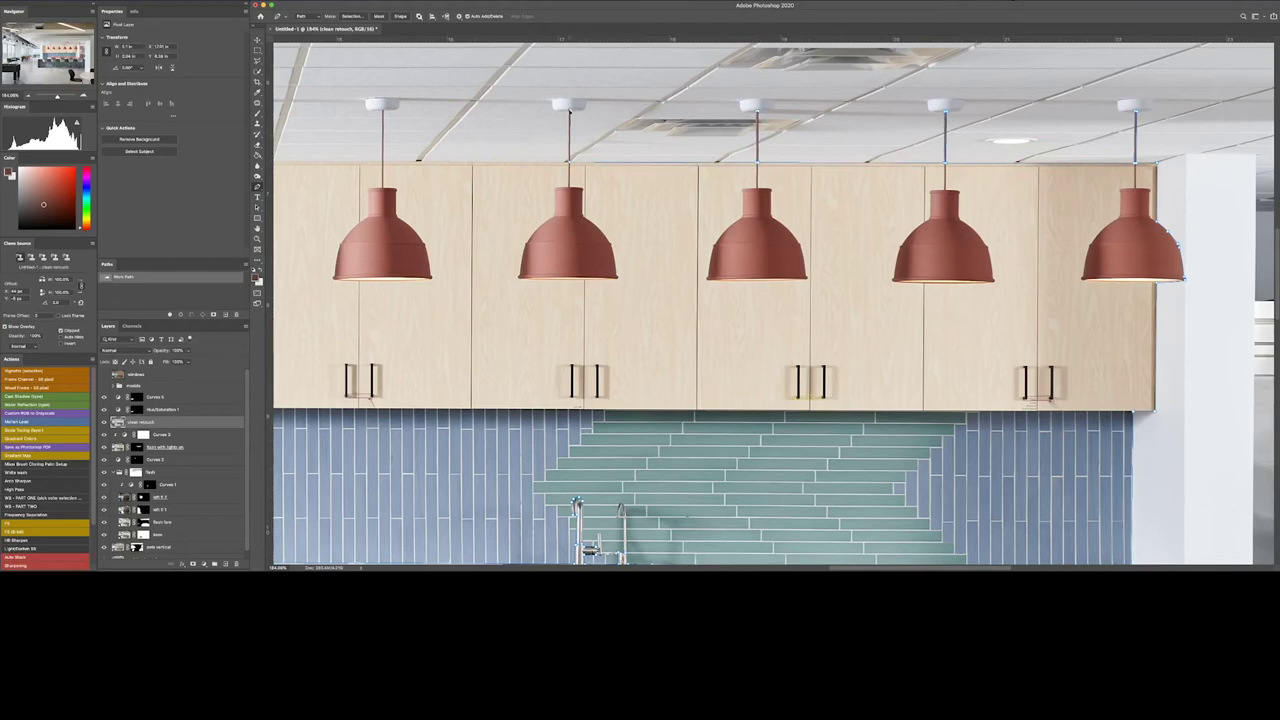
left_click_drag(381, 110, 494, 140)
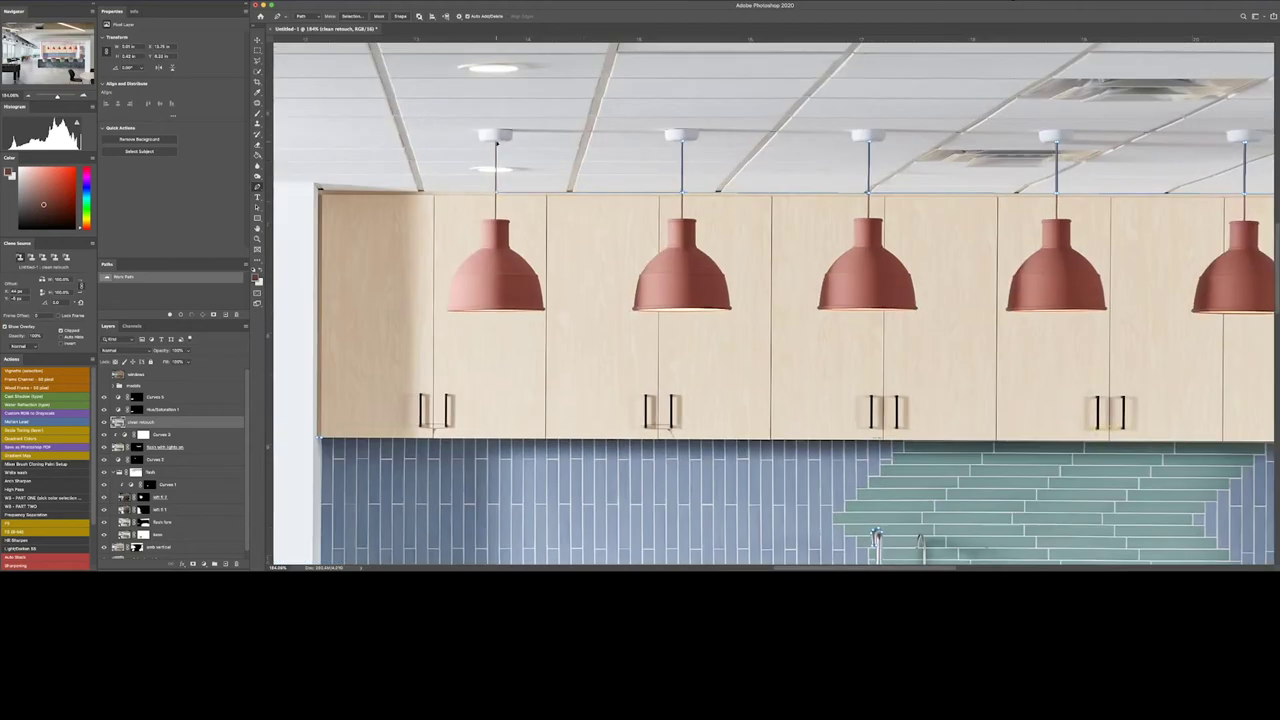
scroll(474, 211, "down", 10)
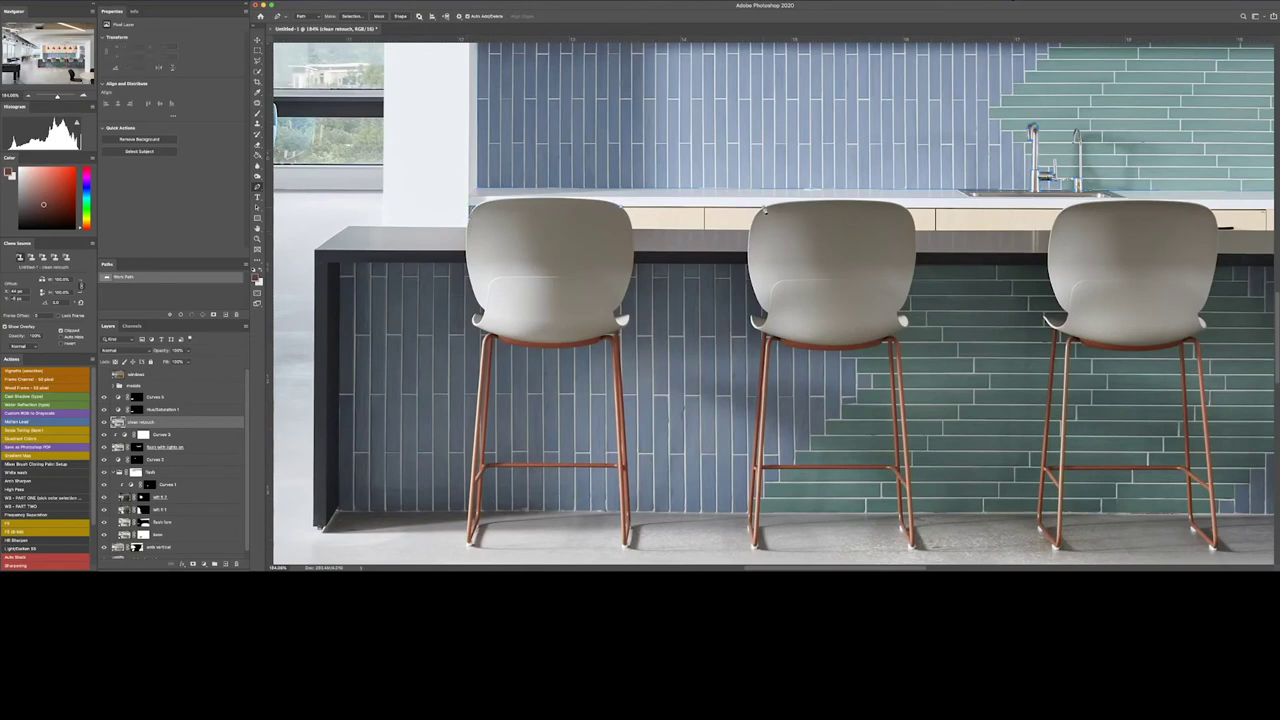
scroll(765, 207, "right", 5)
scroll(766, 246, "right", 5)
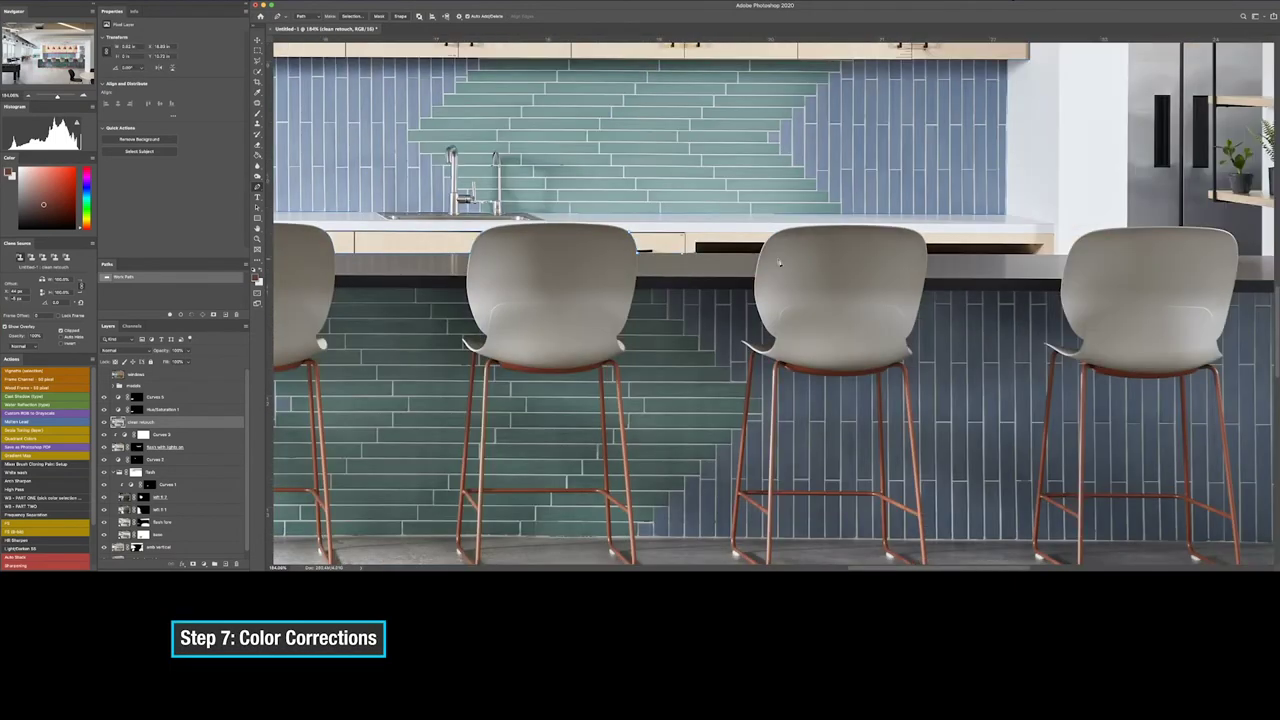
- Pan around the photo to inspect the windows, marking a point on the window frame edge
scroll(756, 258, "right", 5)
scroll(594, 382, "right", 6)
scroll(594, 382, "up", 4)
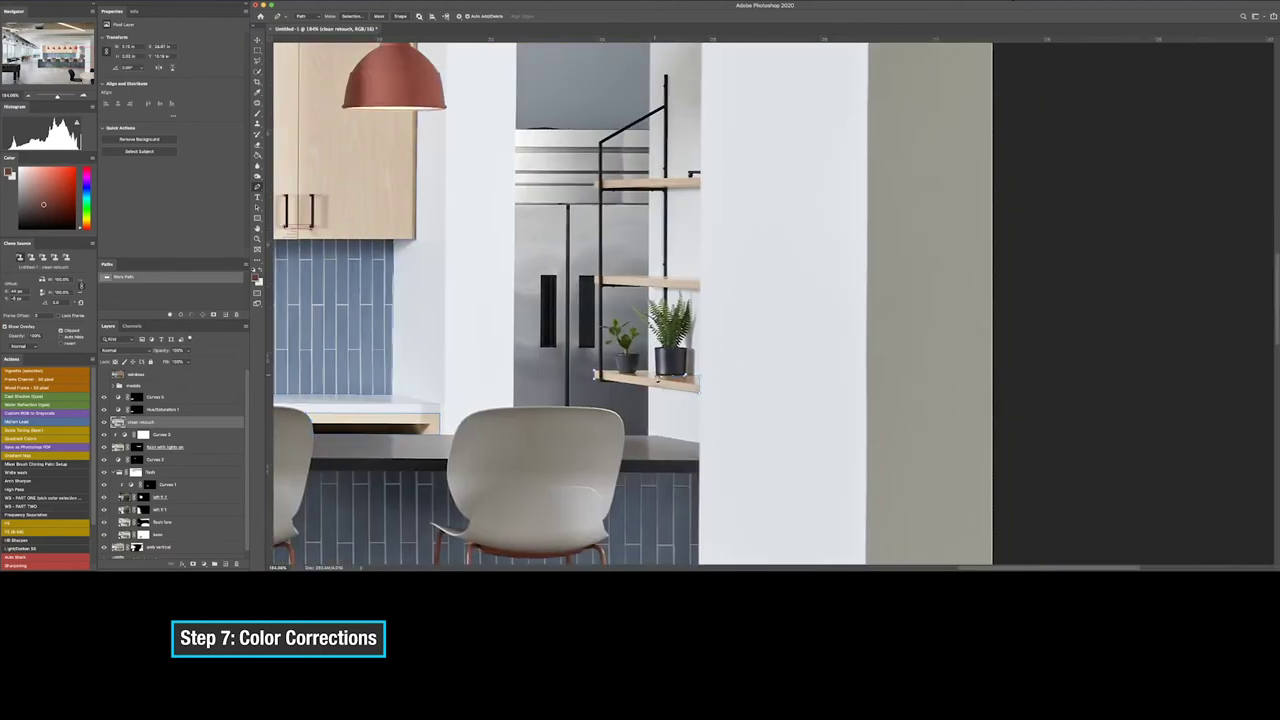
scroll(868, 263, "down", 4)
scroll(868, 263, "left", 4)
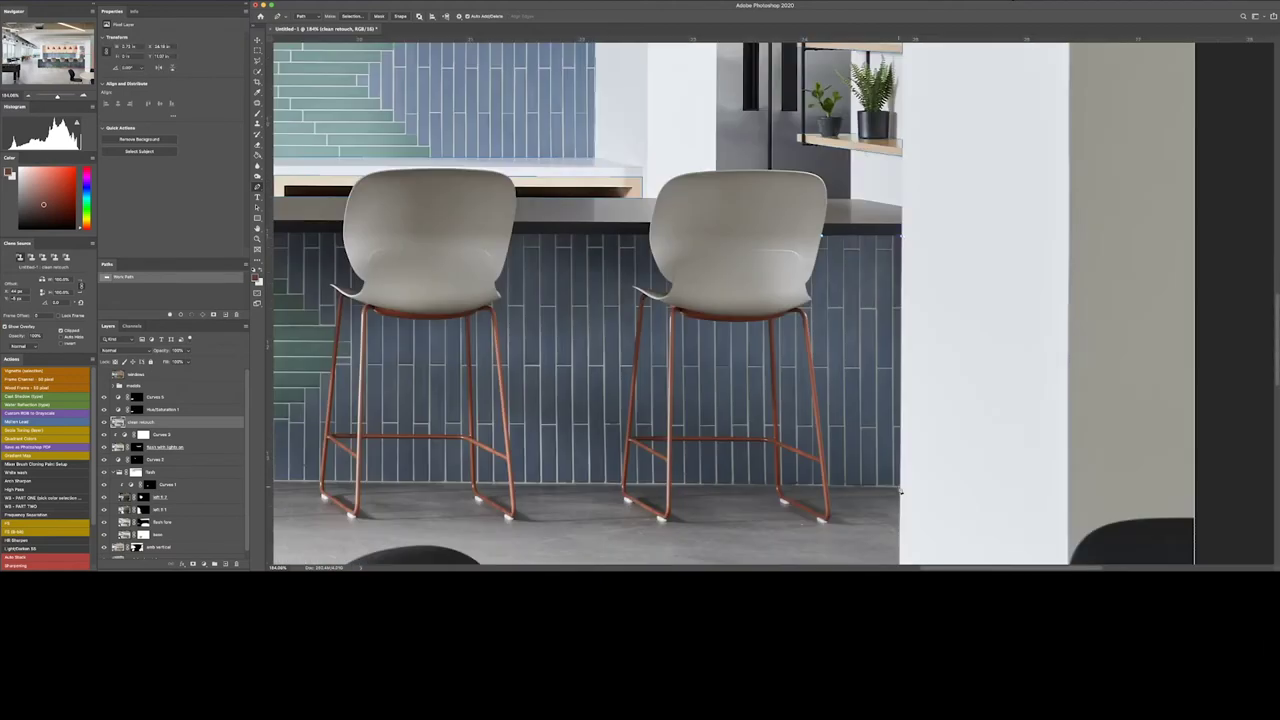
scroll(671, 452, "down", 5)
scroll(671, 452, "down", 2)
scroll(671, 452, "right", 2)
scroll(671, 452, "down", 3)
scroll(671, 452, "right", 3)
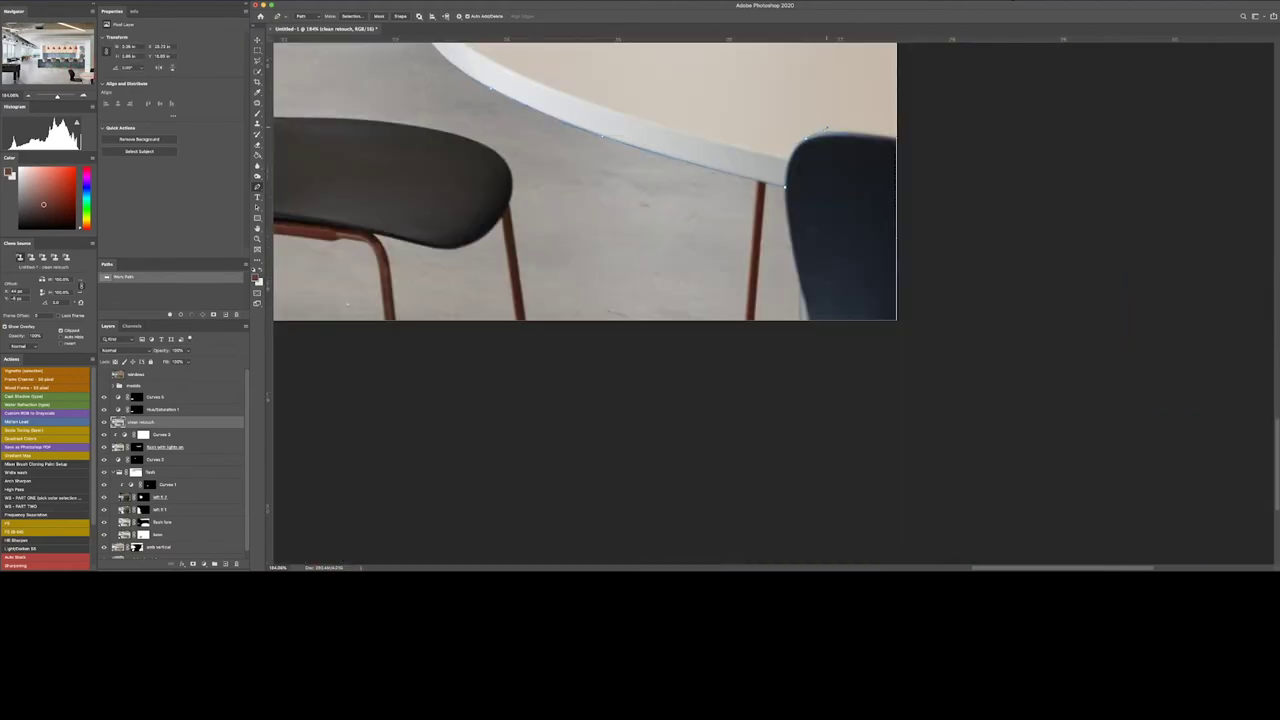
scroll(531, 389, "left", 8)
scroll(531, 389, "up", 3)
scroll(531, 389, "left", 3)
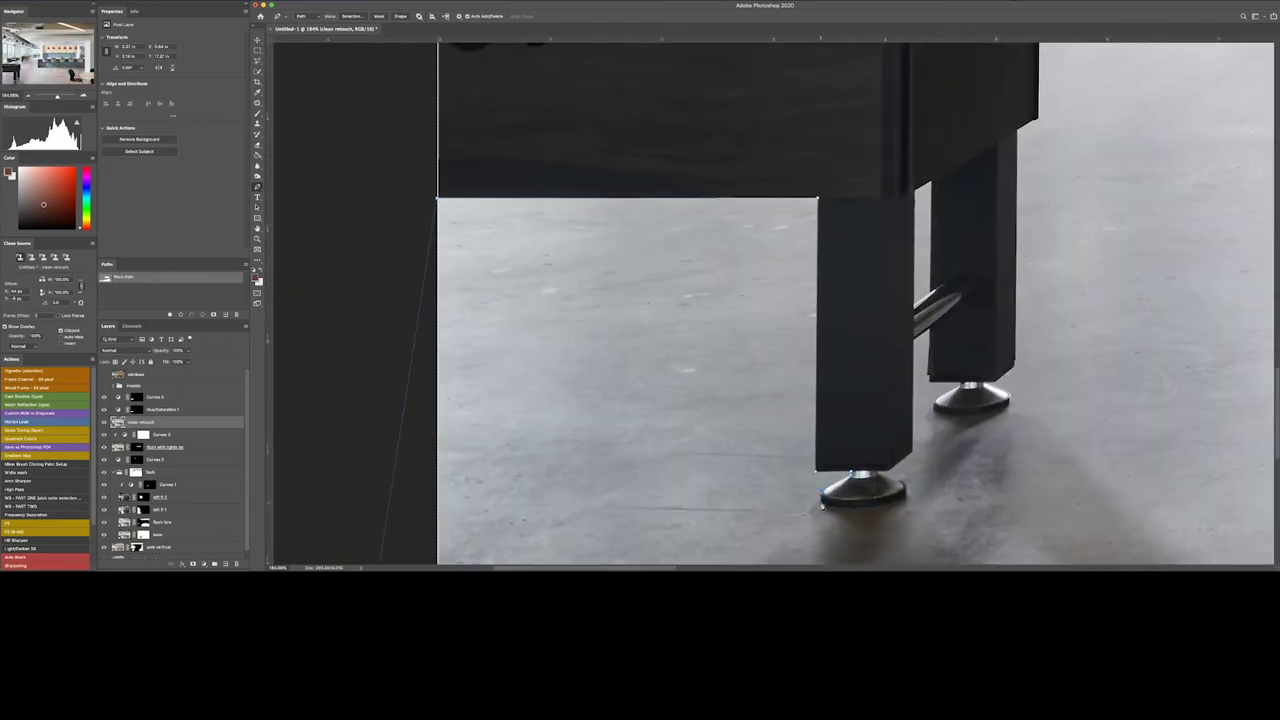
scroll(770, 300, "right", 4)
scroll(770, 300, "up", 5)
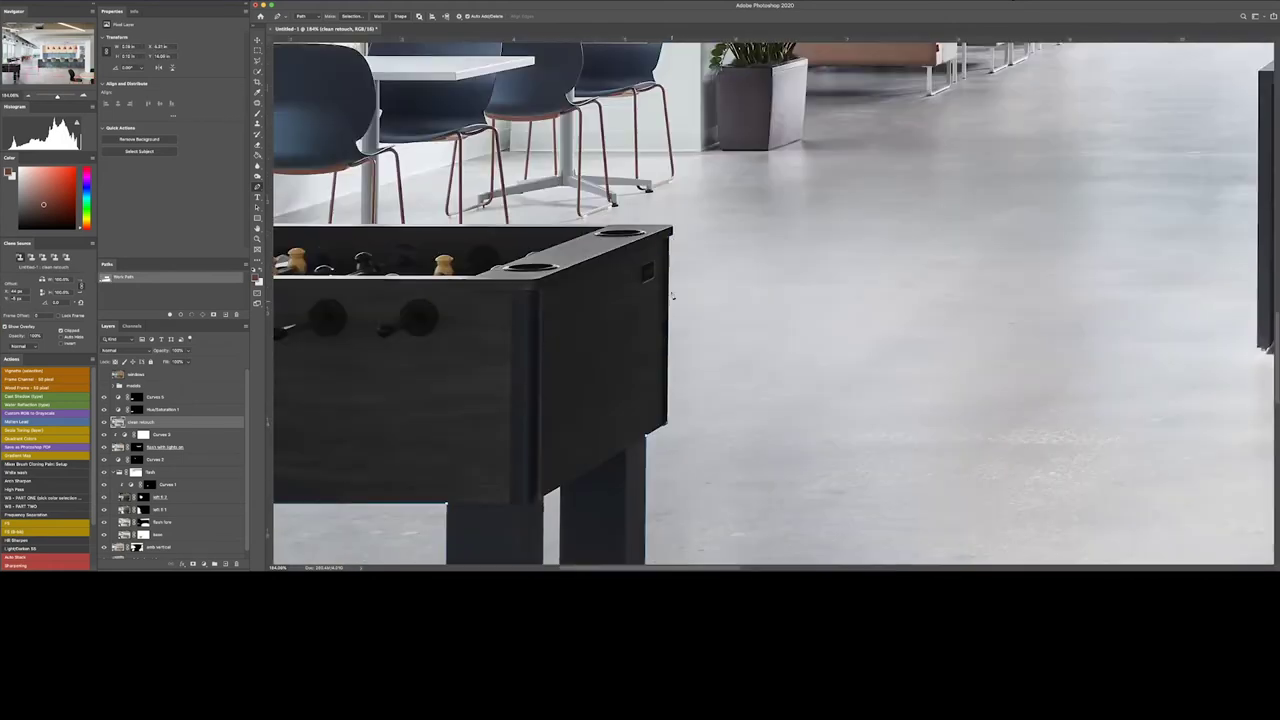
scroll(770, 300, "left", 4)
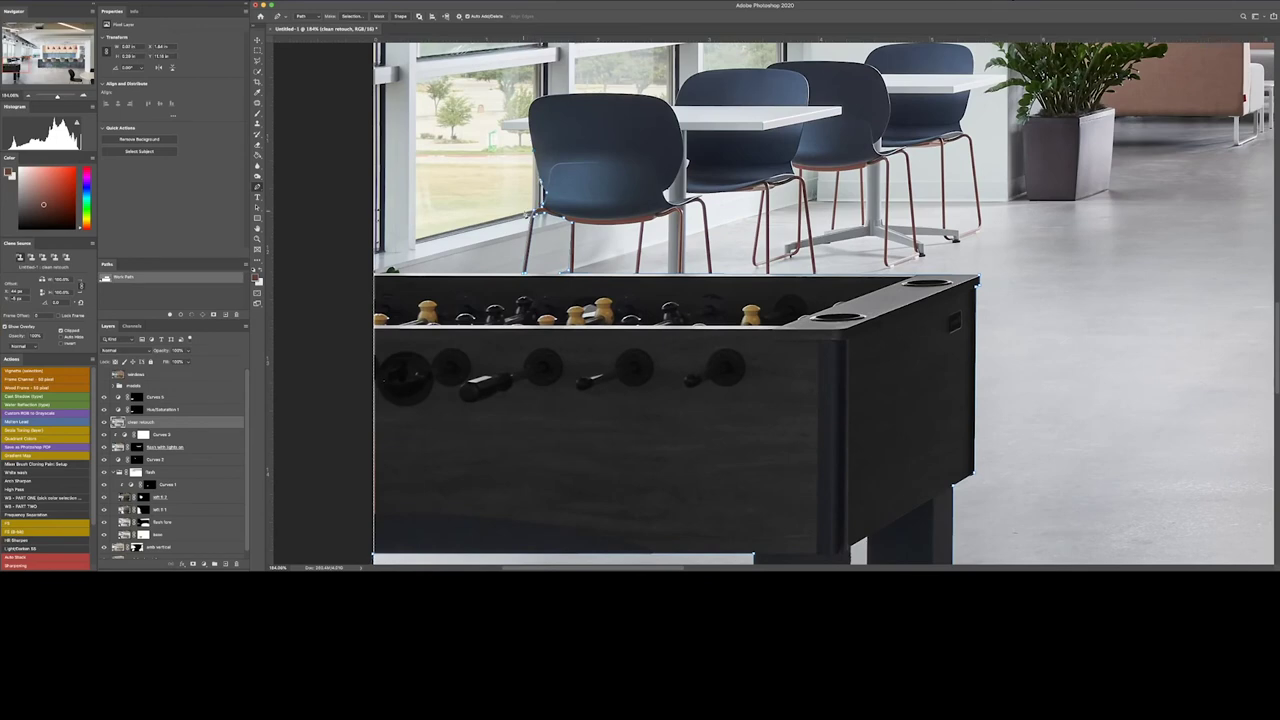
left_click(415, 76)
- Inspect the sofas and cabinets, fit the image, and add a Hue/Saturation 2 adjustment layer
scroll(745, 222, "up", 3)
scroll(745, 222, "right", 3)
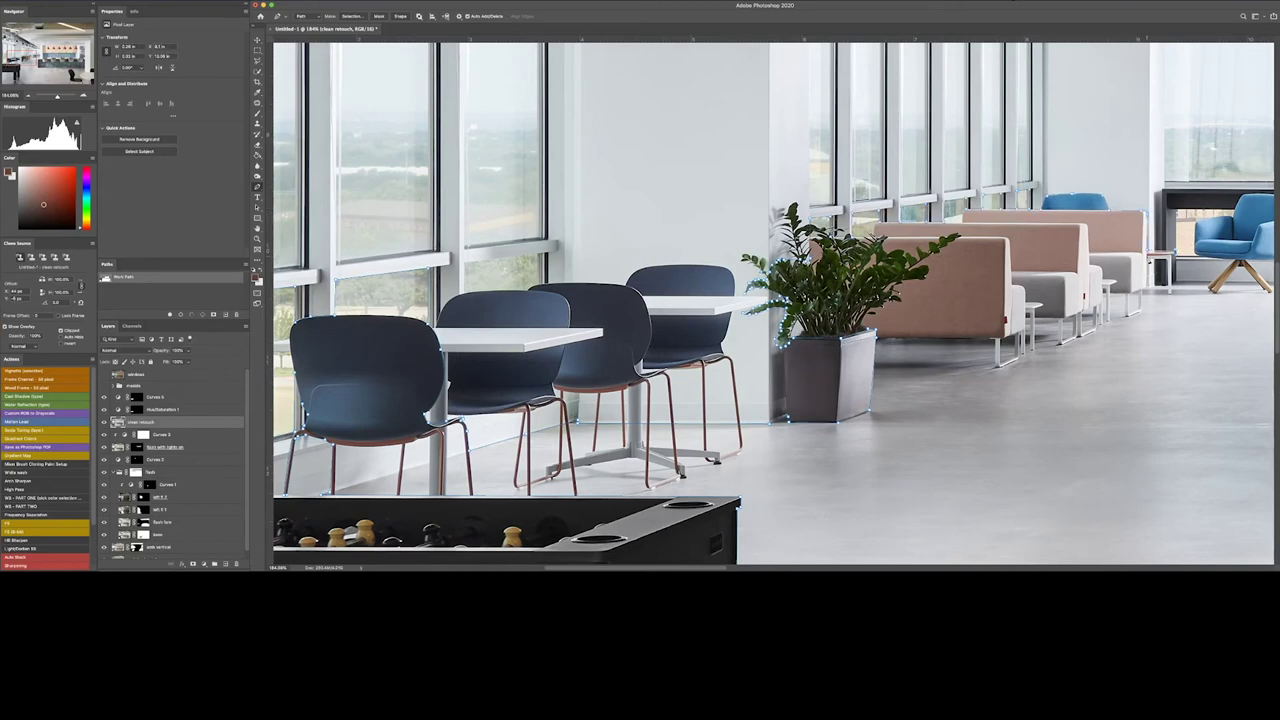
scroll(812, 248, "right", 5)
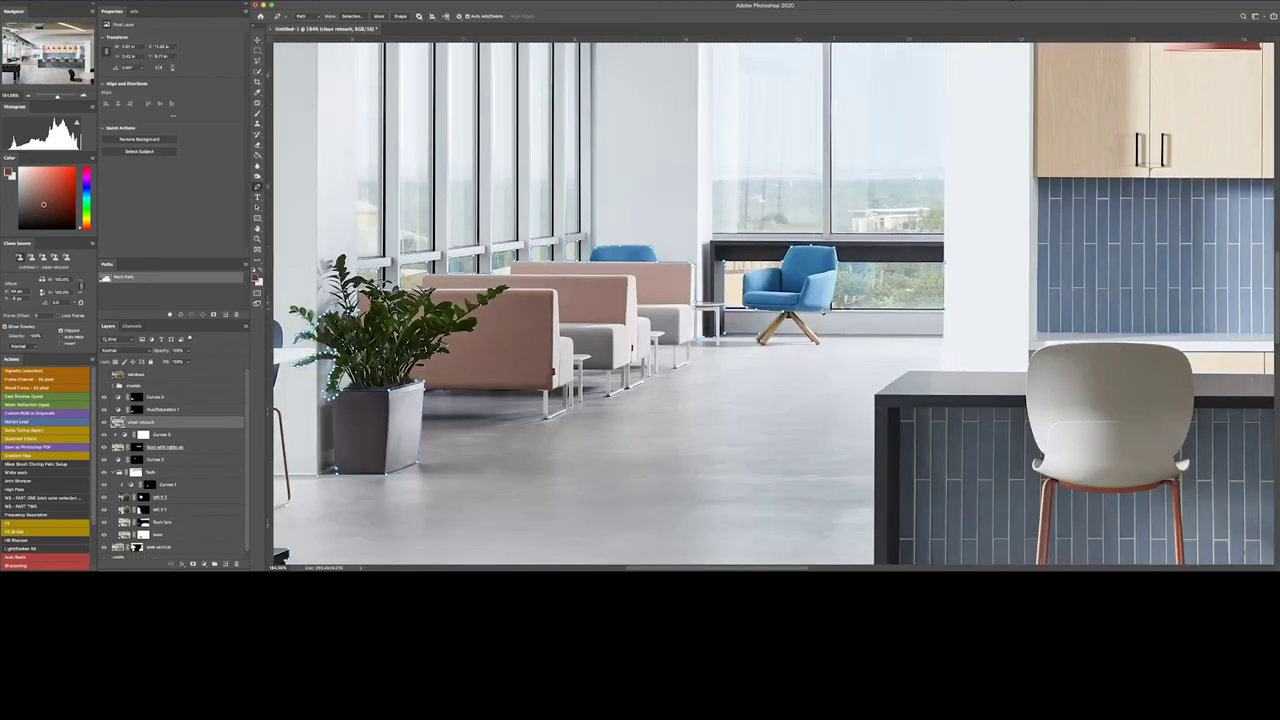
scroll(943, 375, "down", 4)
scroll(943, 375, "right", 3)
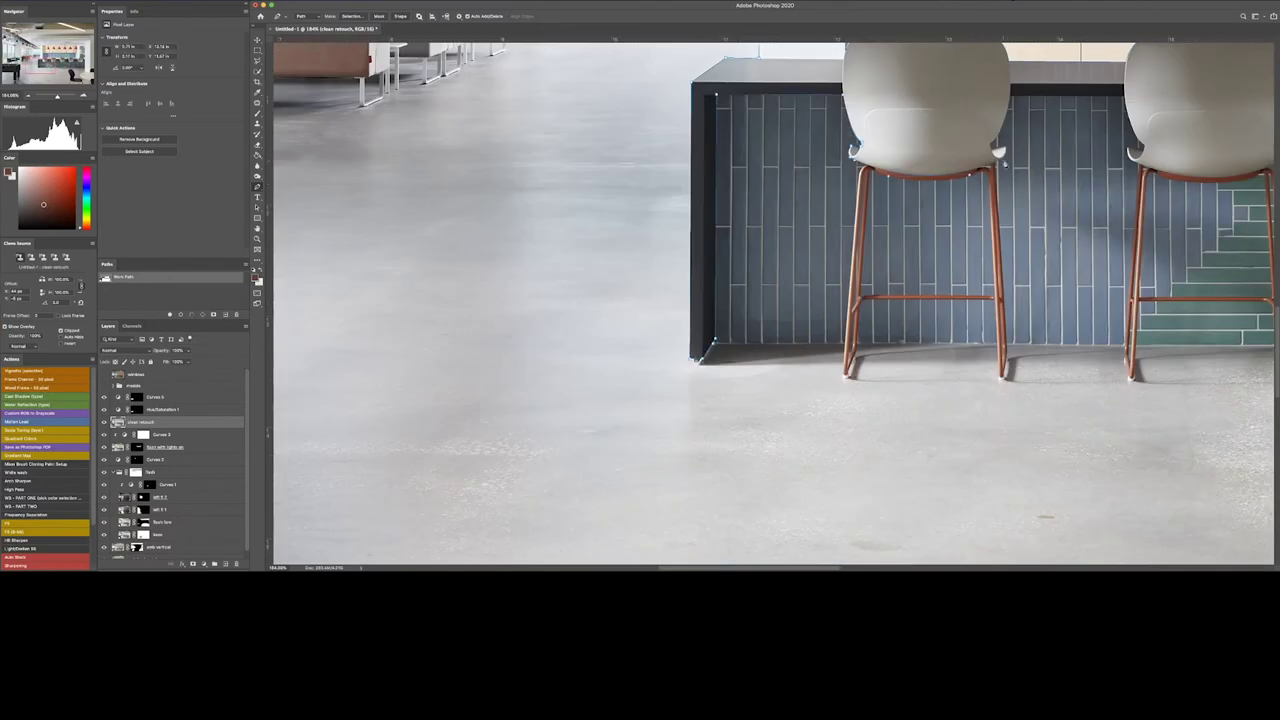
scroll(772, 300, "right", 6)
scroll(772, 300, "up", 2)
scroll(760, 270, "right", 3)
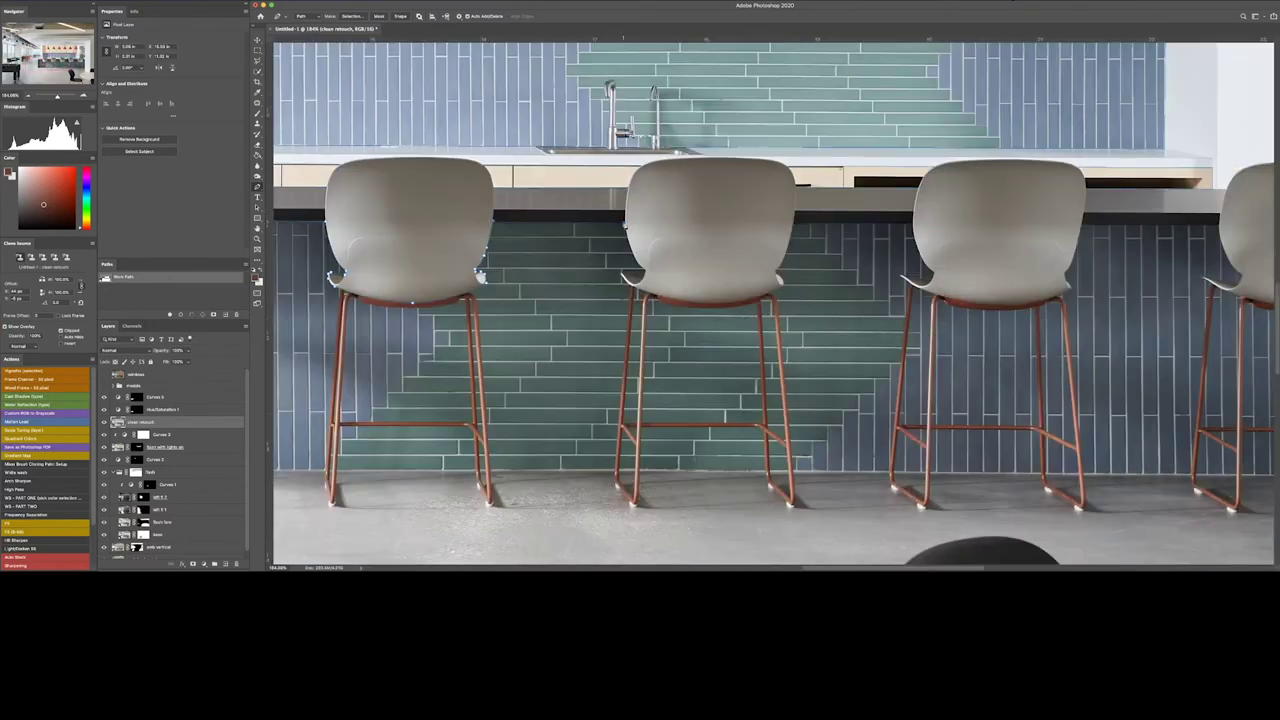
scroll(779, 276, "right", 3)
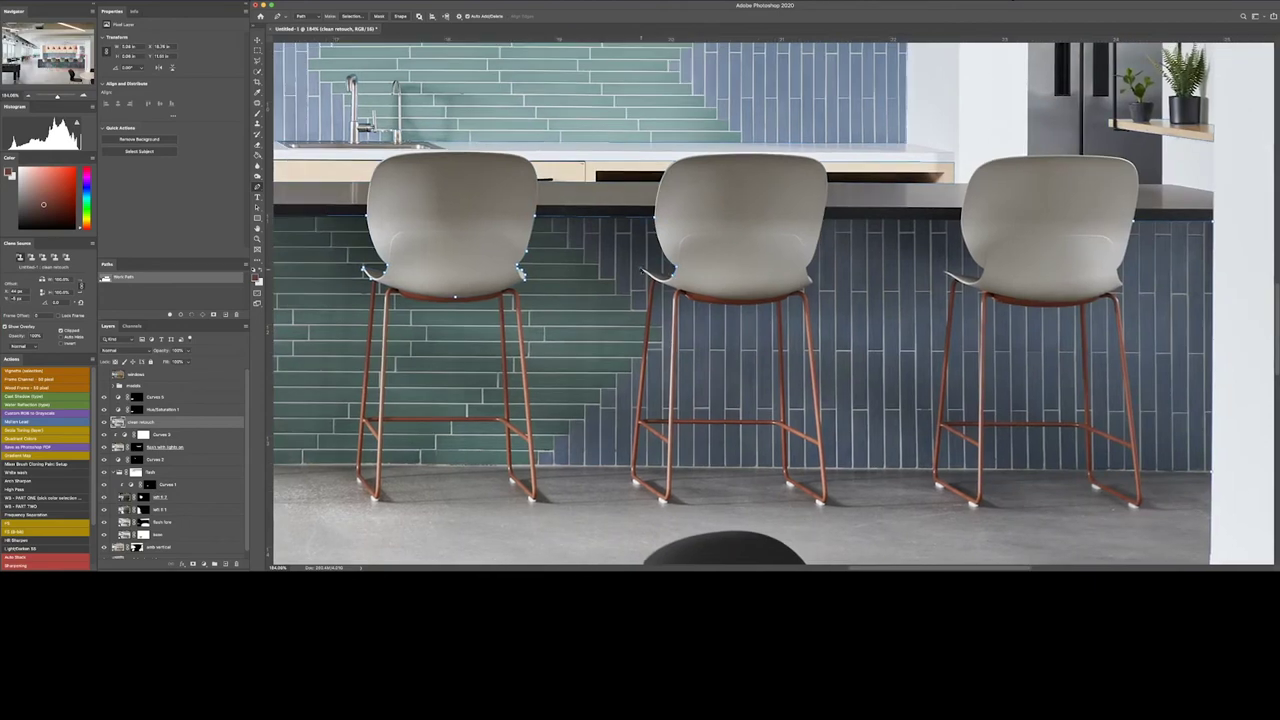
scroll(772, 300, "right", 5)
scroll(772, 300, "up", 1)
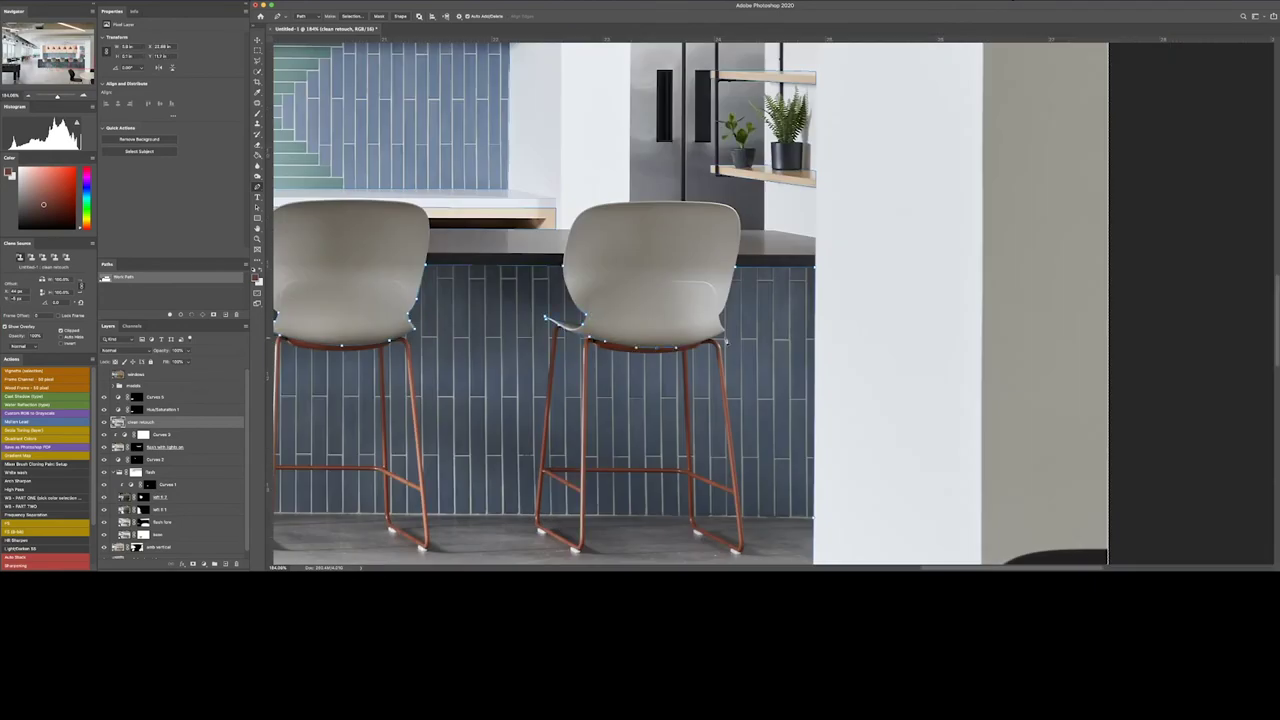
key("ctrl+0")
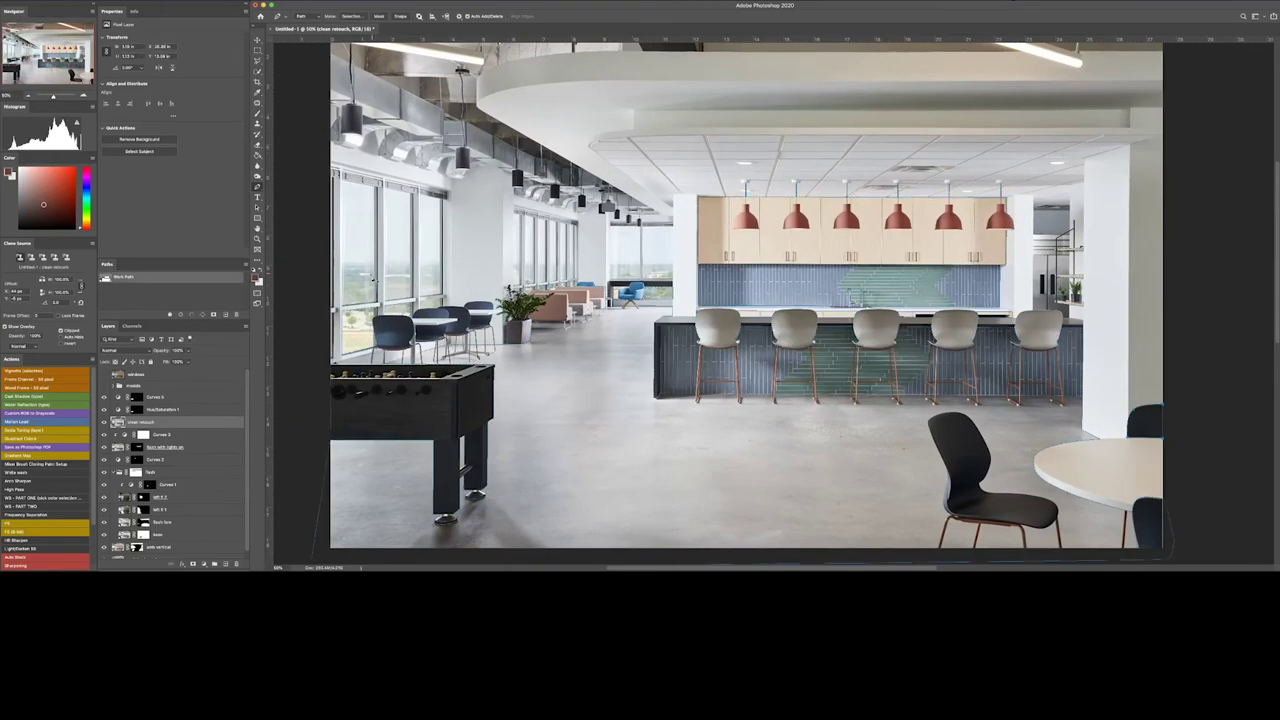
scroll(602, 199, "up", 5)
scroll(602, 199, "up", 3)
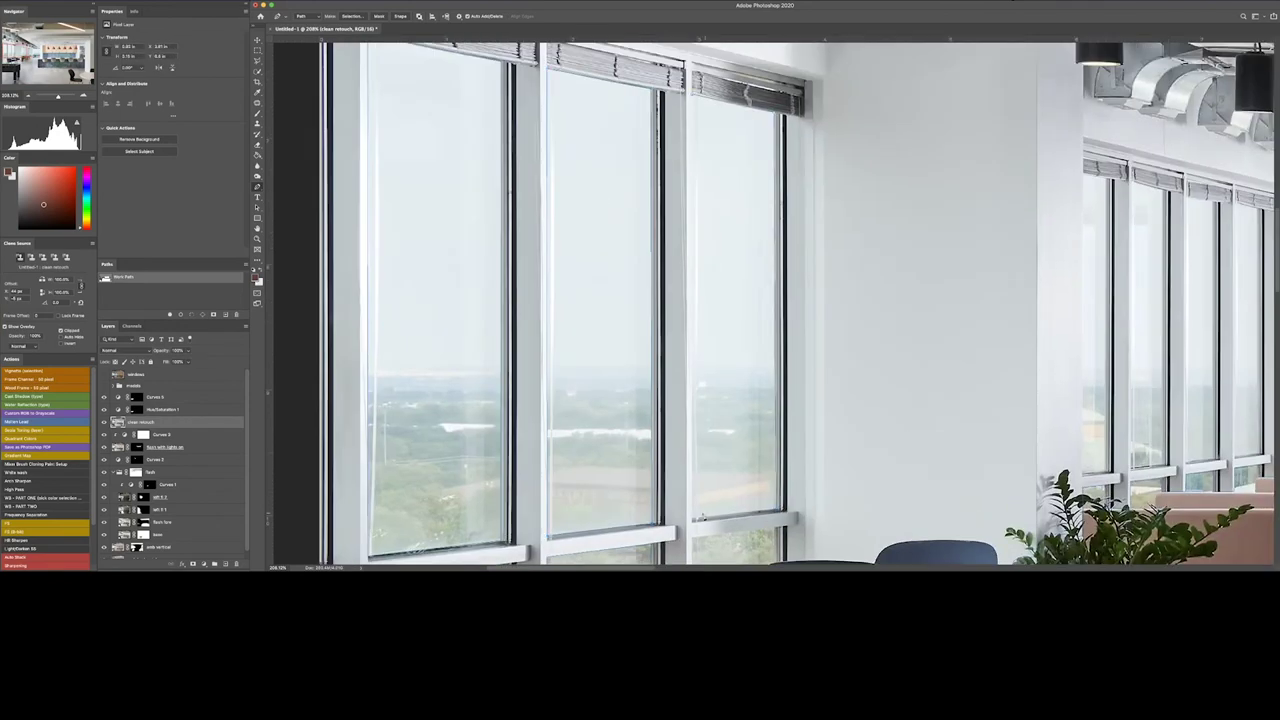
scroll(602, 199, "down", 5)
scroll(602, 199, "right", 3)
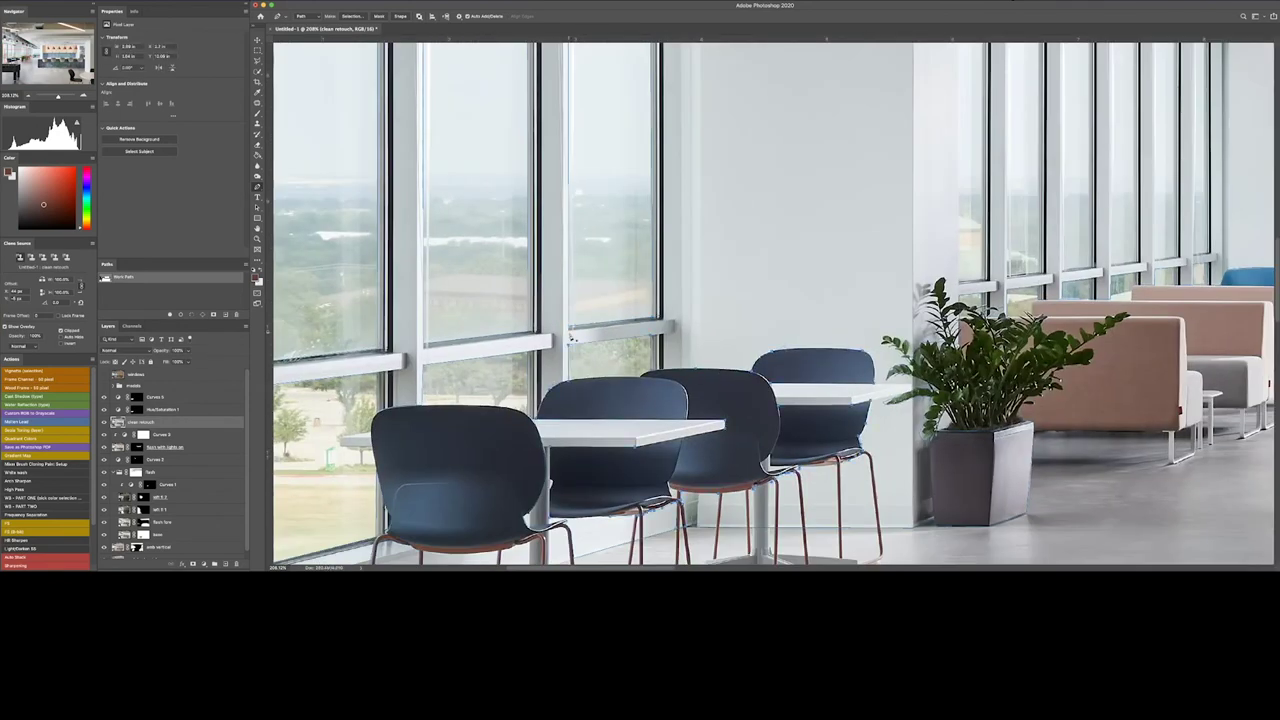
scroll(570, 338, "right", 8)
scroll(570, 338, "up", 2)
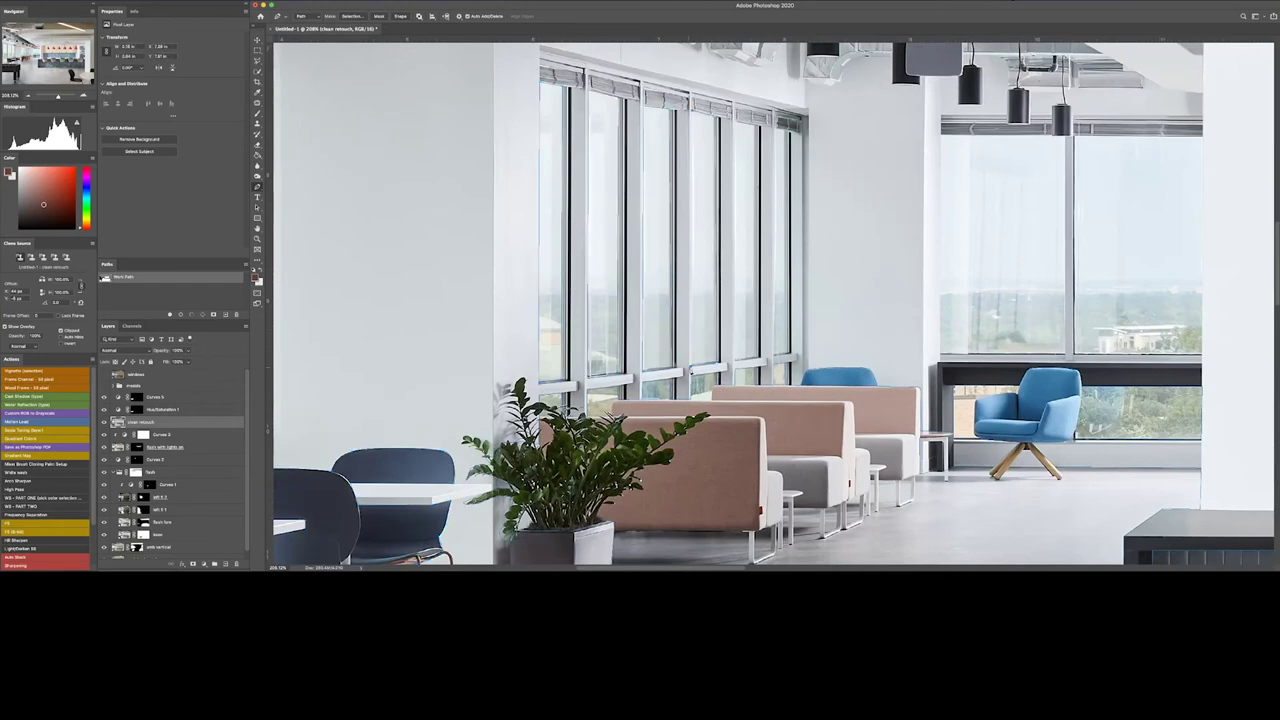
scroll(591, 207, "right", 10)
scroll(591, 207, "up", 2)
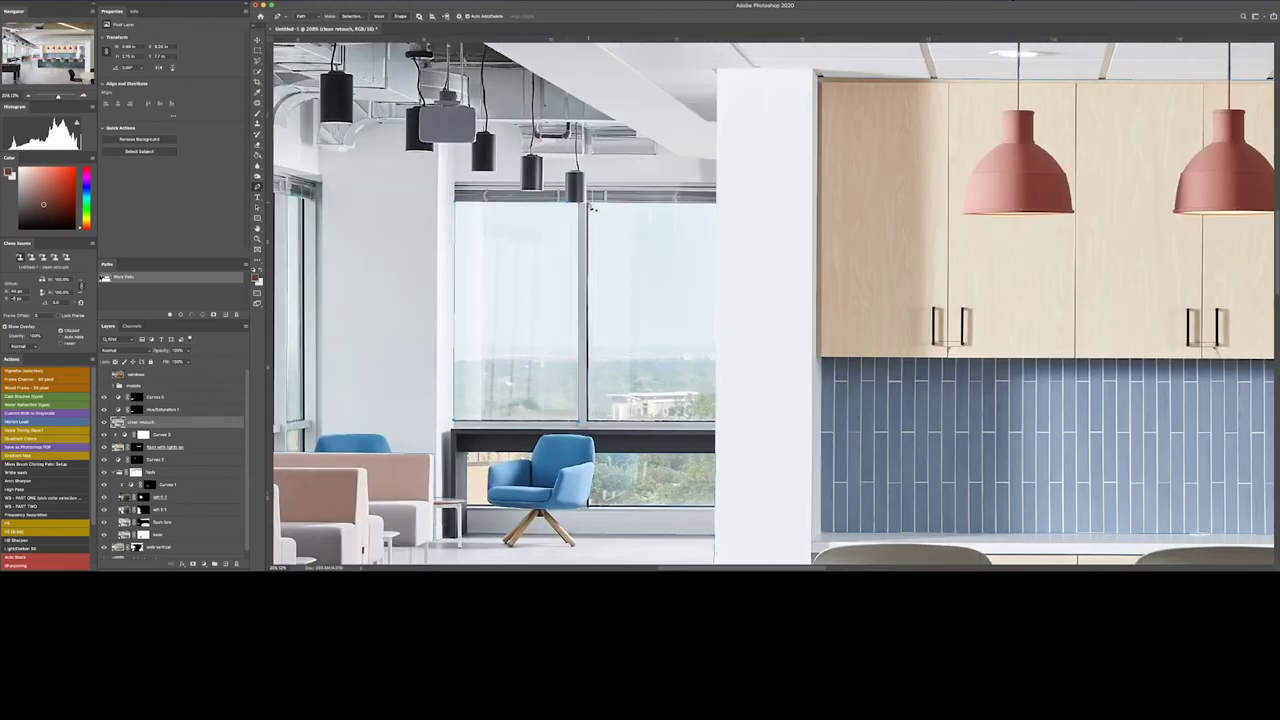
key("ctrl+0")
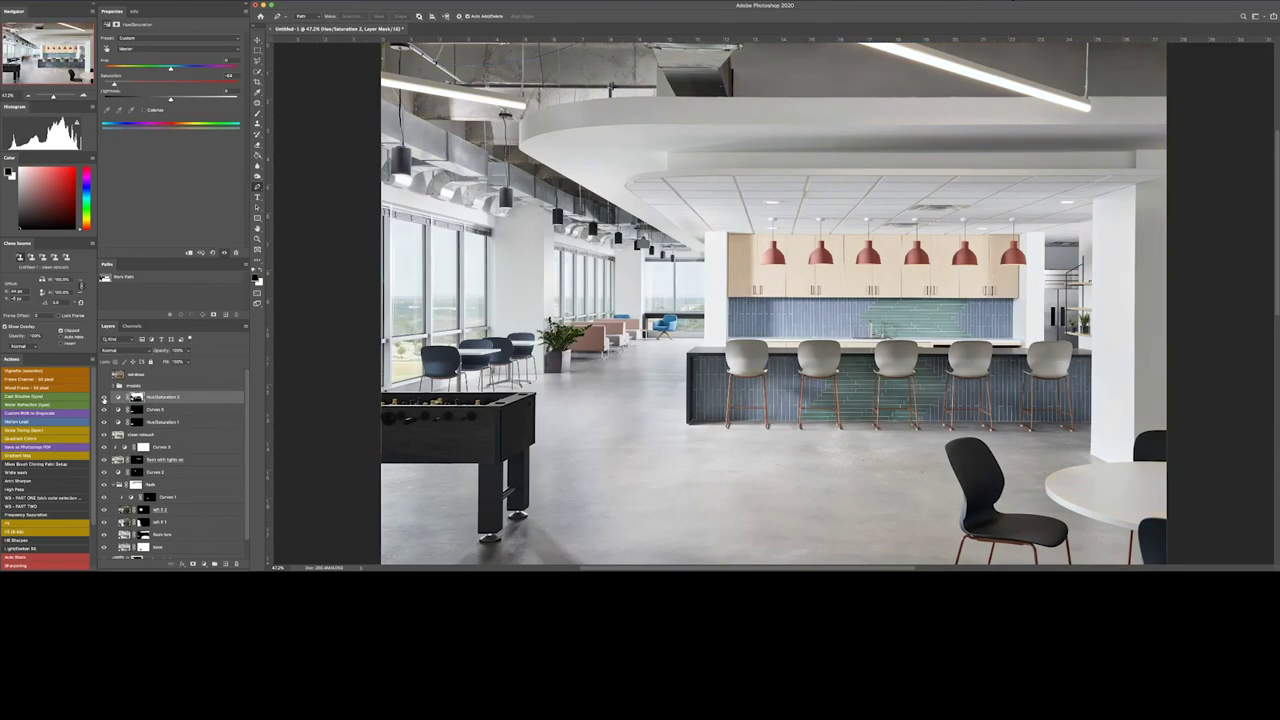
- Paint the Hue/Saturation 2 mask around the dining chairs and foosball table with the Brush
scroll(1102, 320, "up", 5)
key("b")
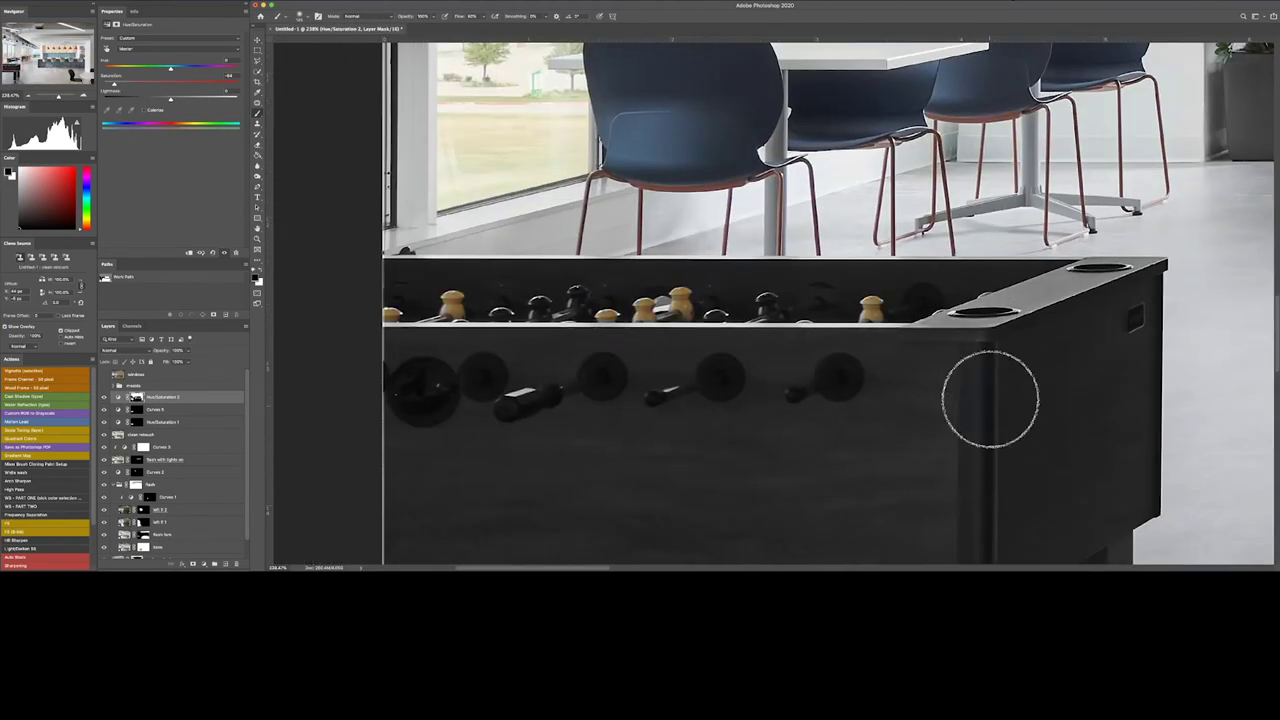
scroll(986, 394, "down", 5)
key("backslash")
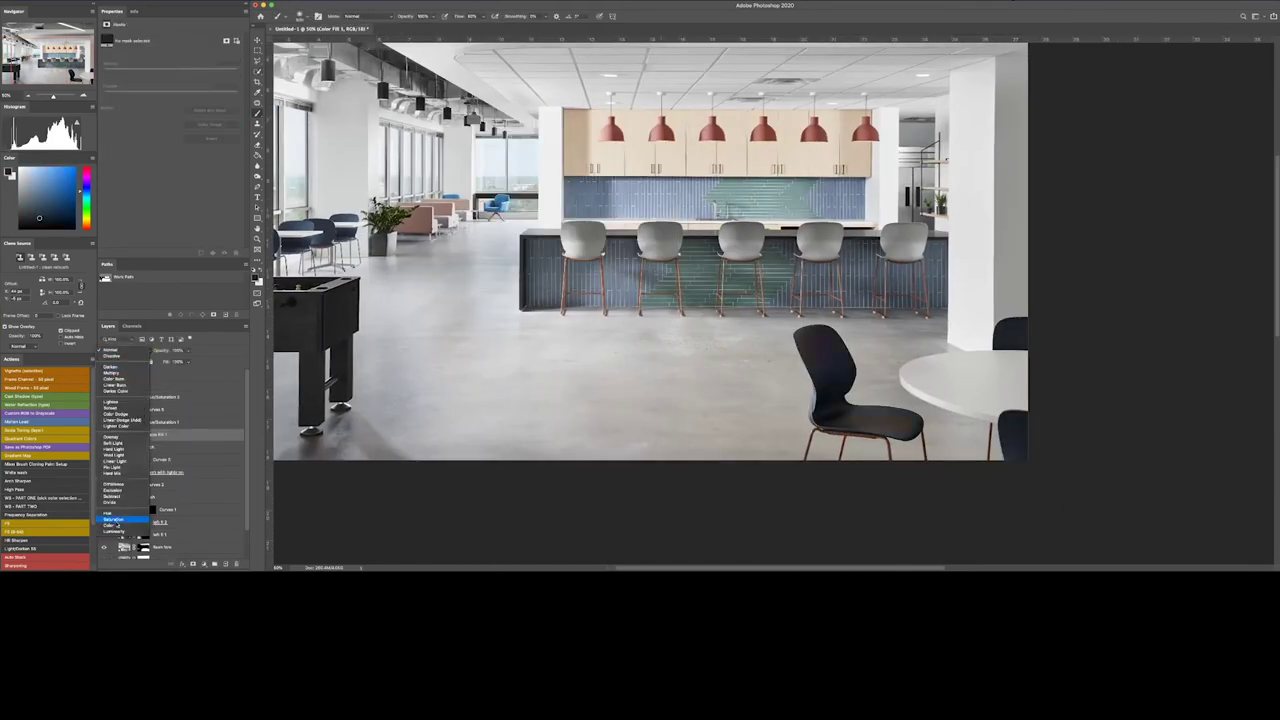
- Set Color Fill 1 to Color blend mode and quick-select the ceiling ductwork area
left_click(112, 525)
key("ctrl+minus")
key("ctrl+minus")
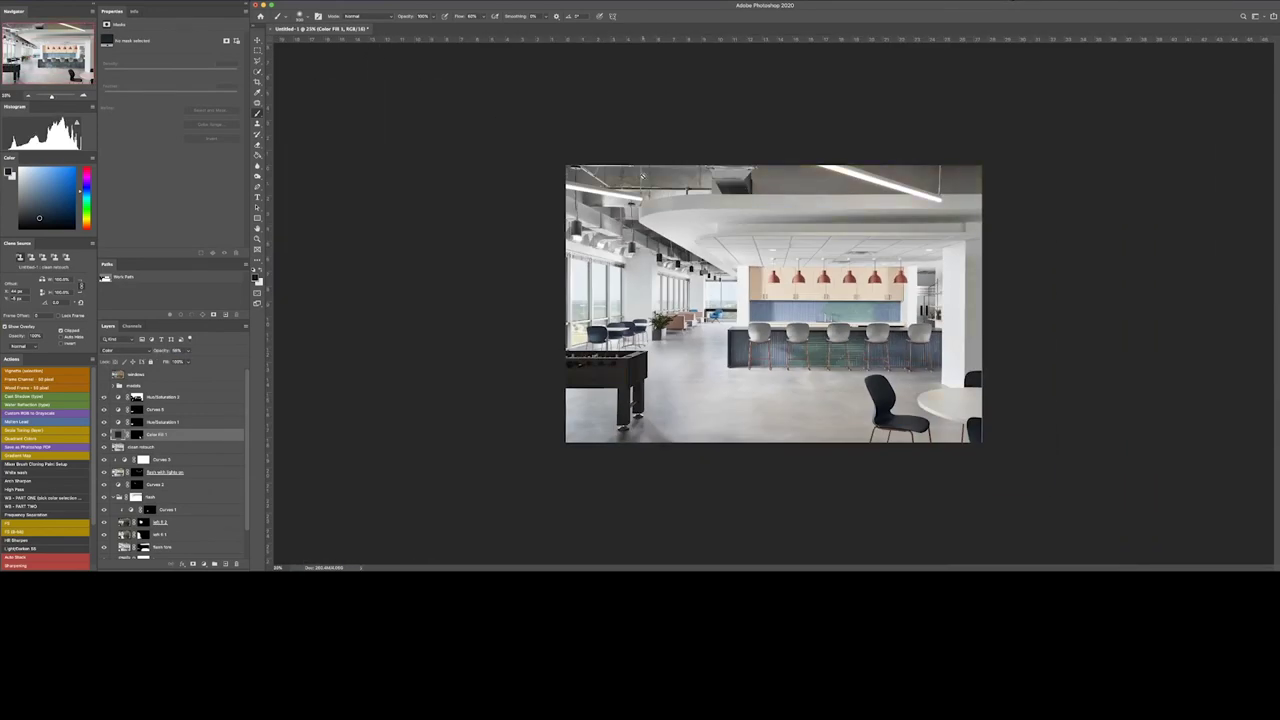
scroll(646, 176, "up", 5)
key("w")
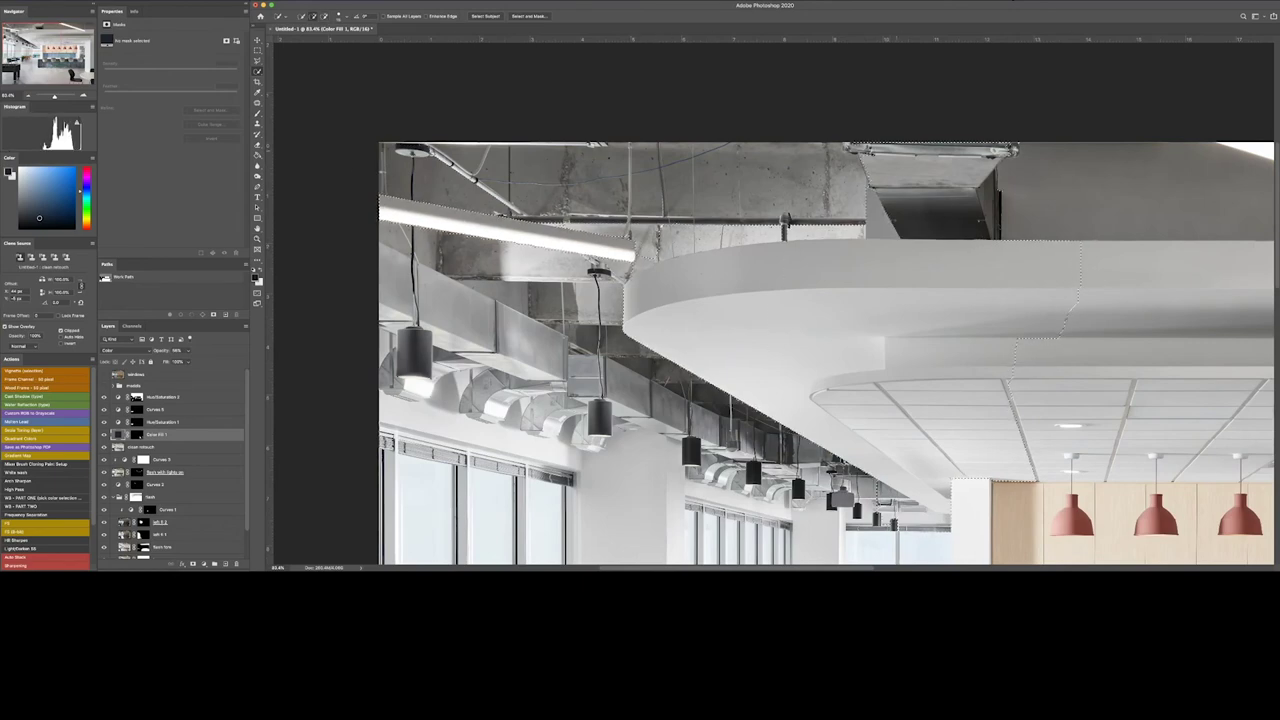
- Target the Hue/Saturation 2 layer mask and extend it over the selected ceiling area
key("alt+bracketleft")
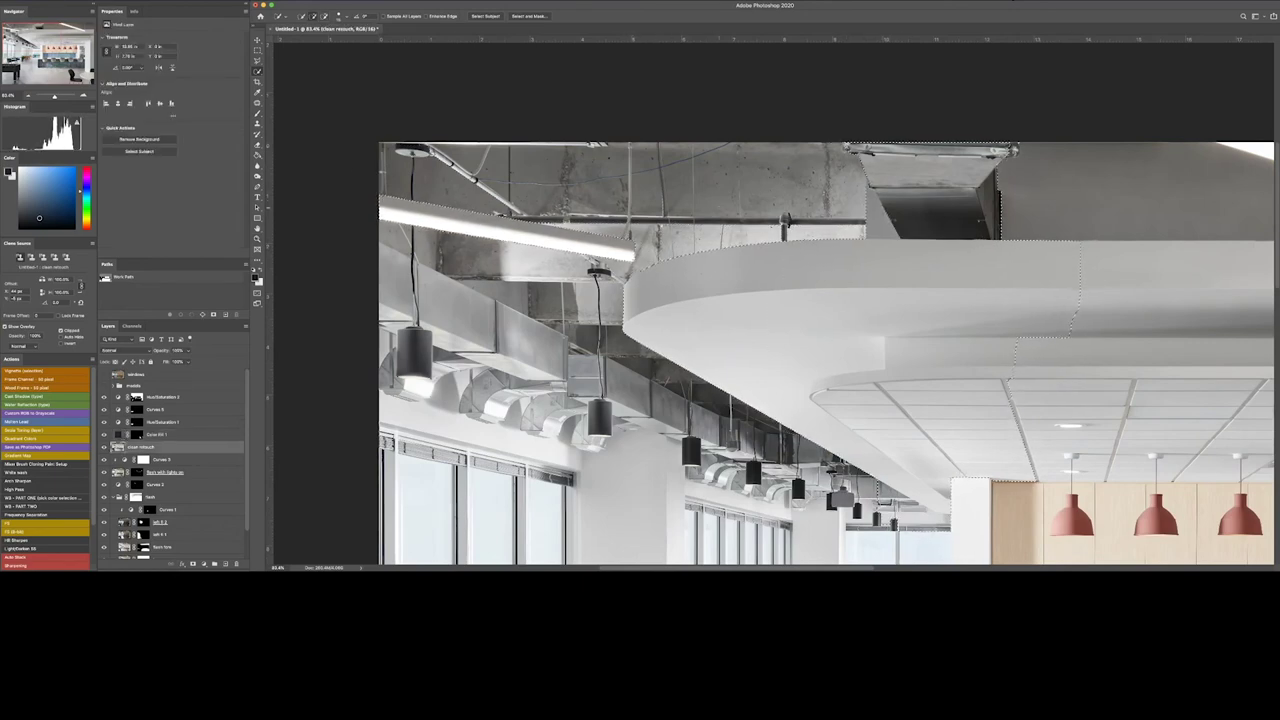
key("alt+bracketright")
key("alt+bracketright")
key("alt+bracketright")
key("b")
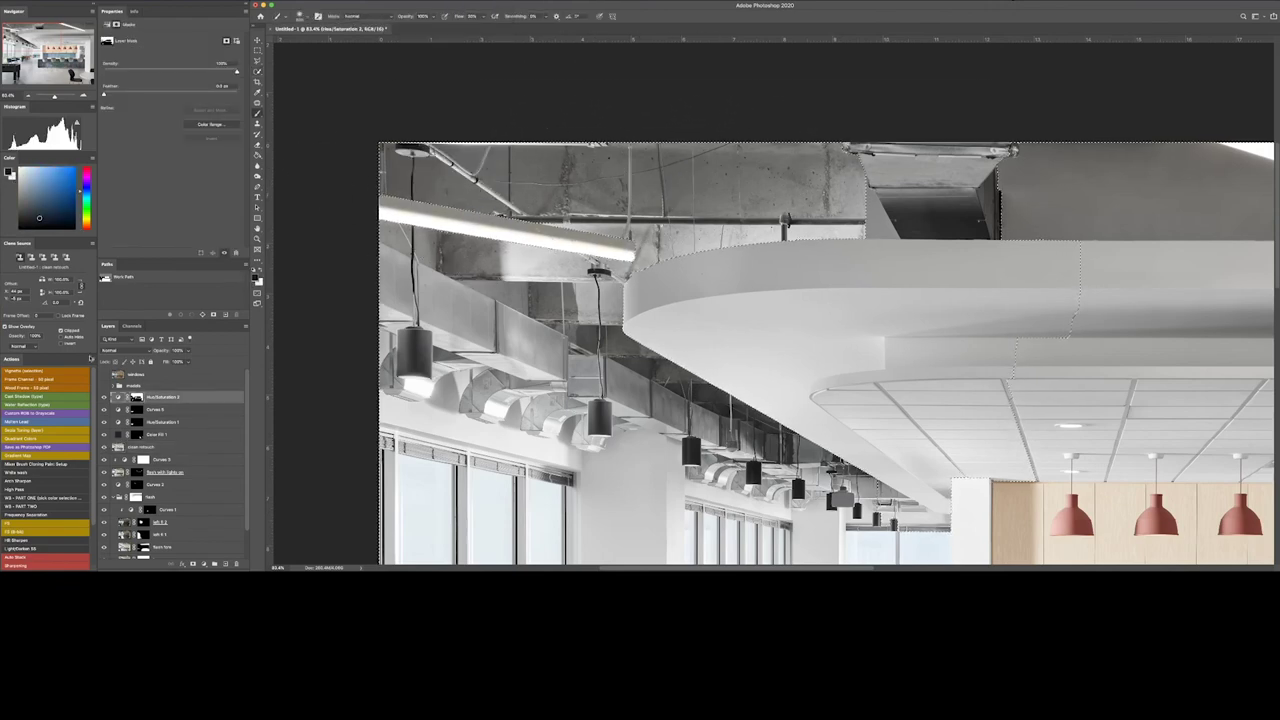
key("ctrl+backslash")
key("ctrl+minus")
key("ctrl+minus")
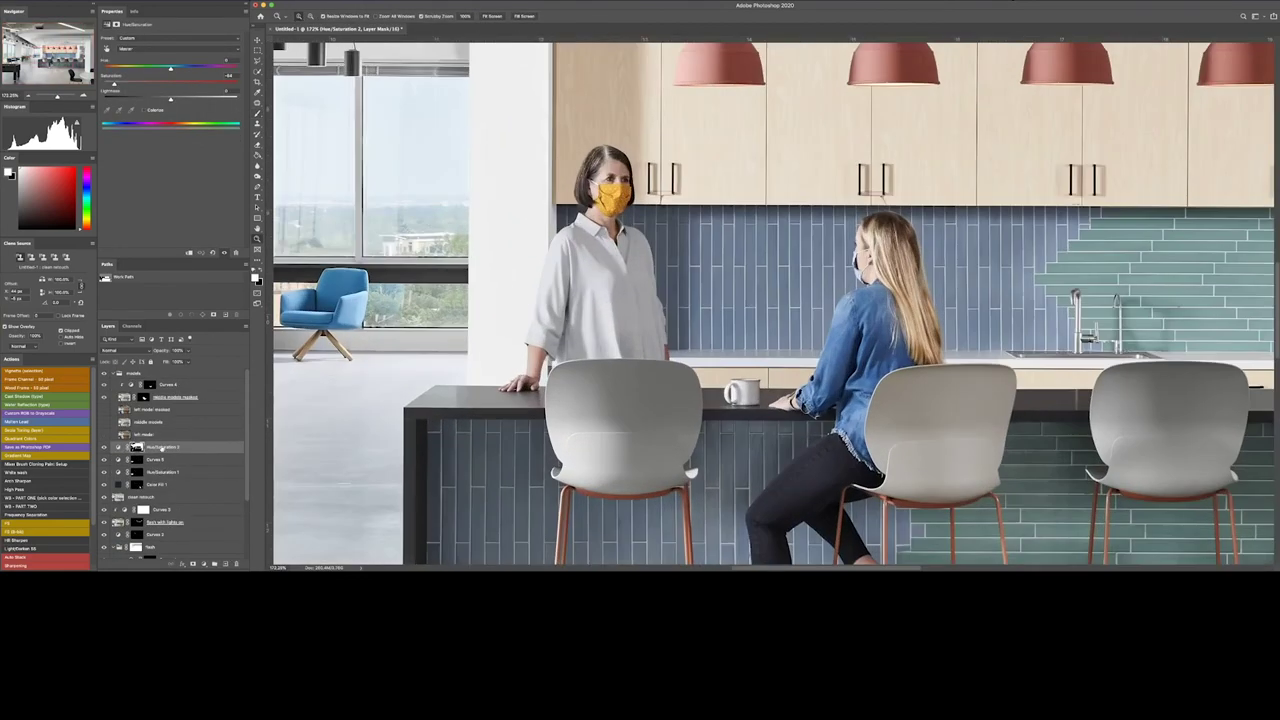
- Duplicate Hue/Saturation 2 and paint its mask over the seated woman and her chair
left_click_drag(160, 447, 150, 374)
key("backslash")
key("b")
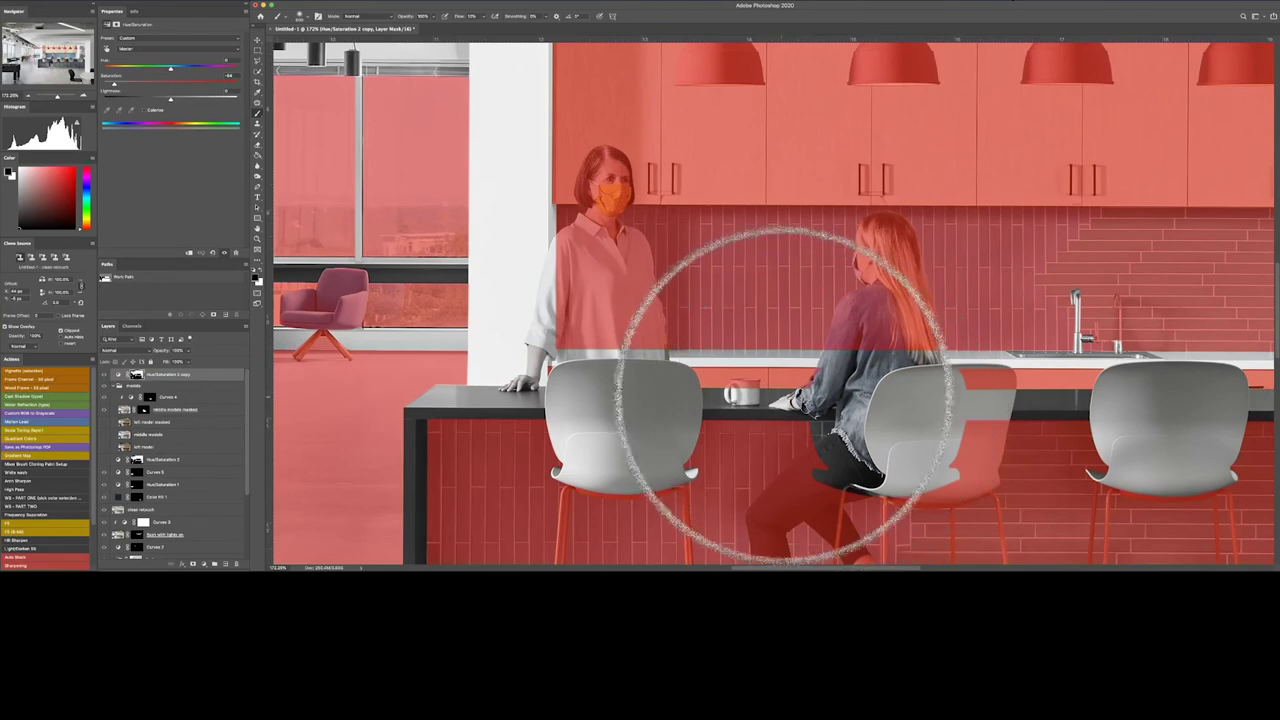
key("z")
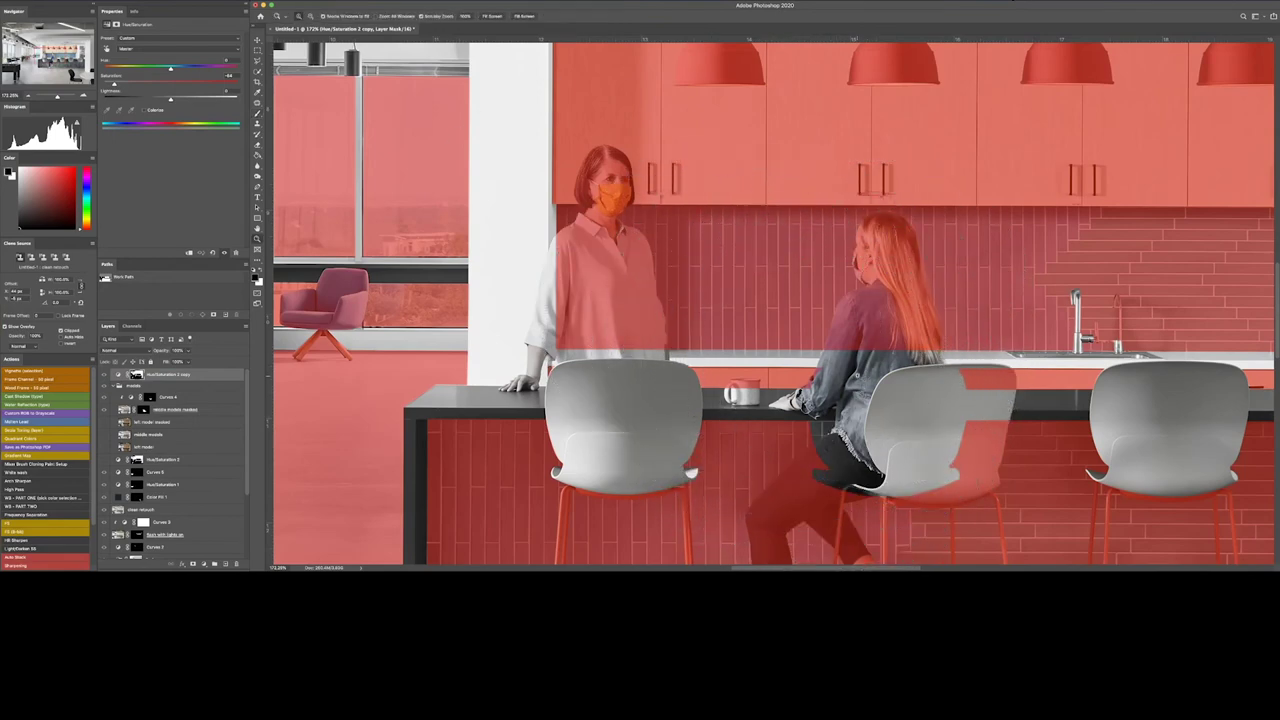
key("b")
left_click_drag(829, 371, 850, 400)
mouse_move(771, 400)
left_mouse_down()
mouse_move(897, 372)
mouse_move(543, 286)
mouse_move(540, 330)
left_mouse_up()
- Retarget the Hue/Saturation 2 copy mask and zoom in on the kitchen counter's bar stools
scroll(540, 330, "down", 3)
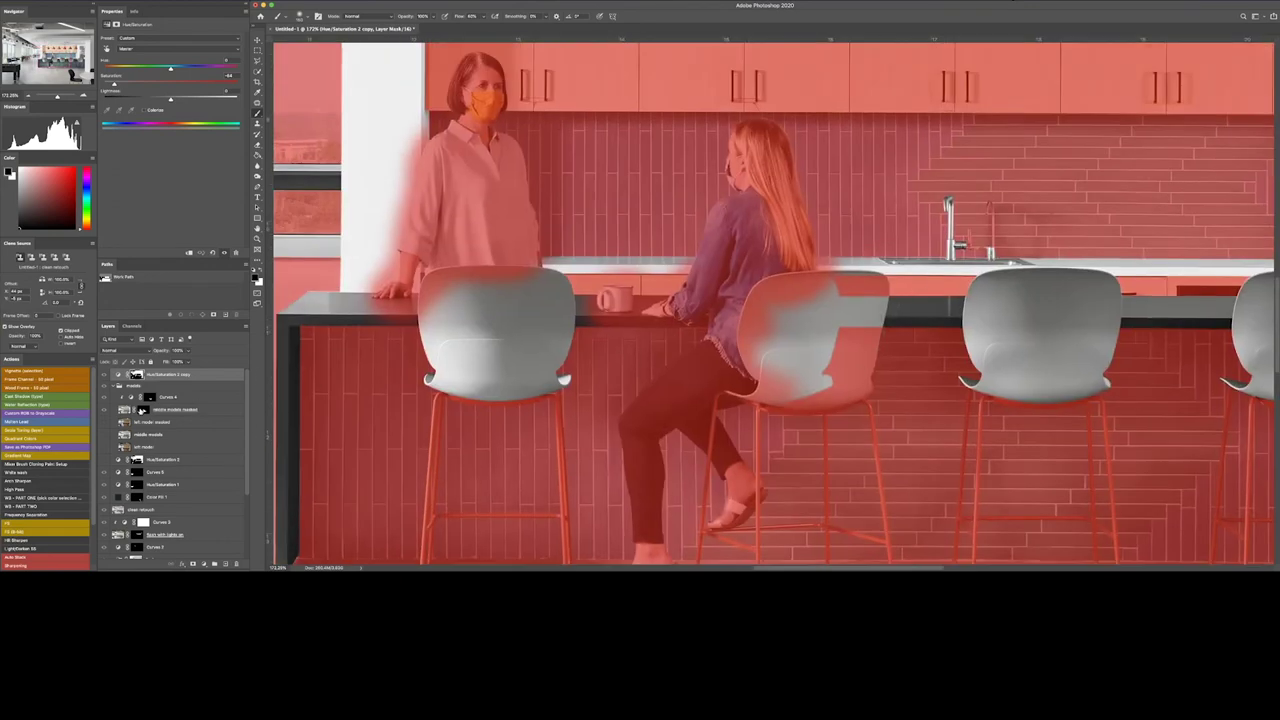
left_click(142, 410)
key("w")
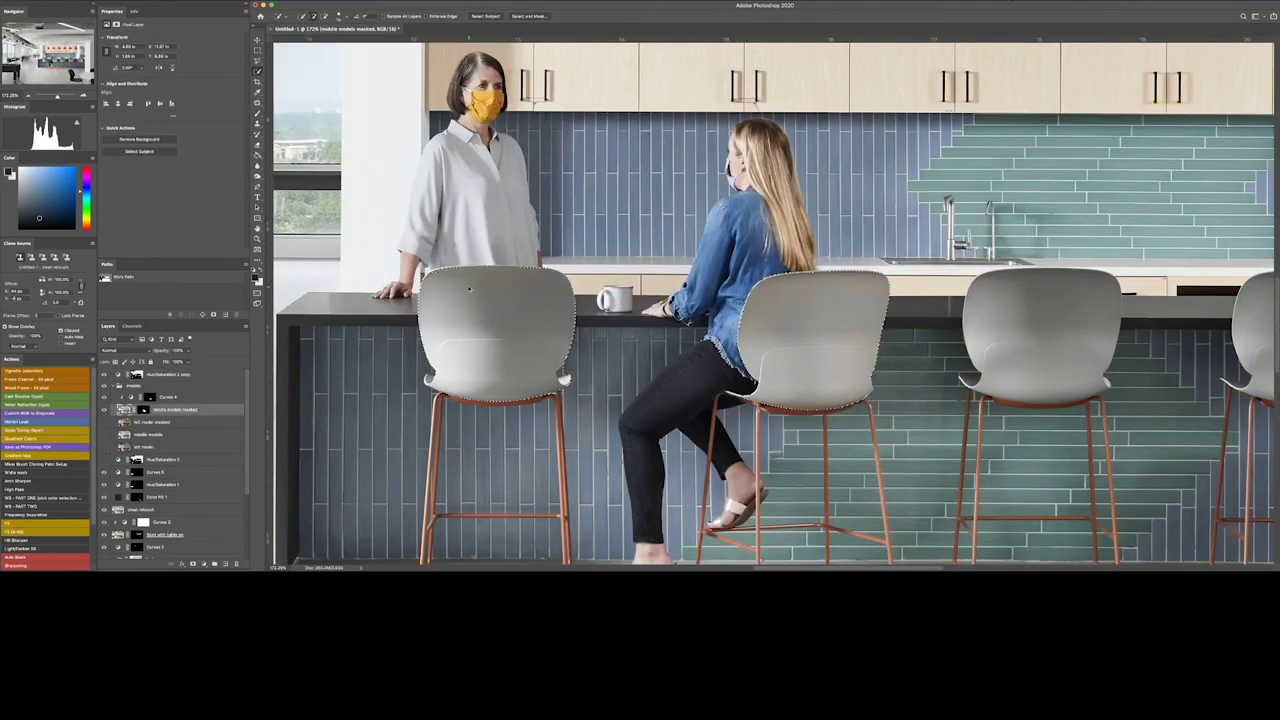
key("b")
left_click(137, 374)
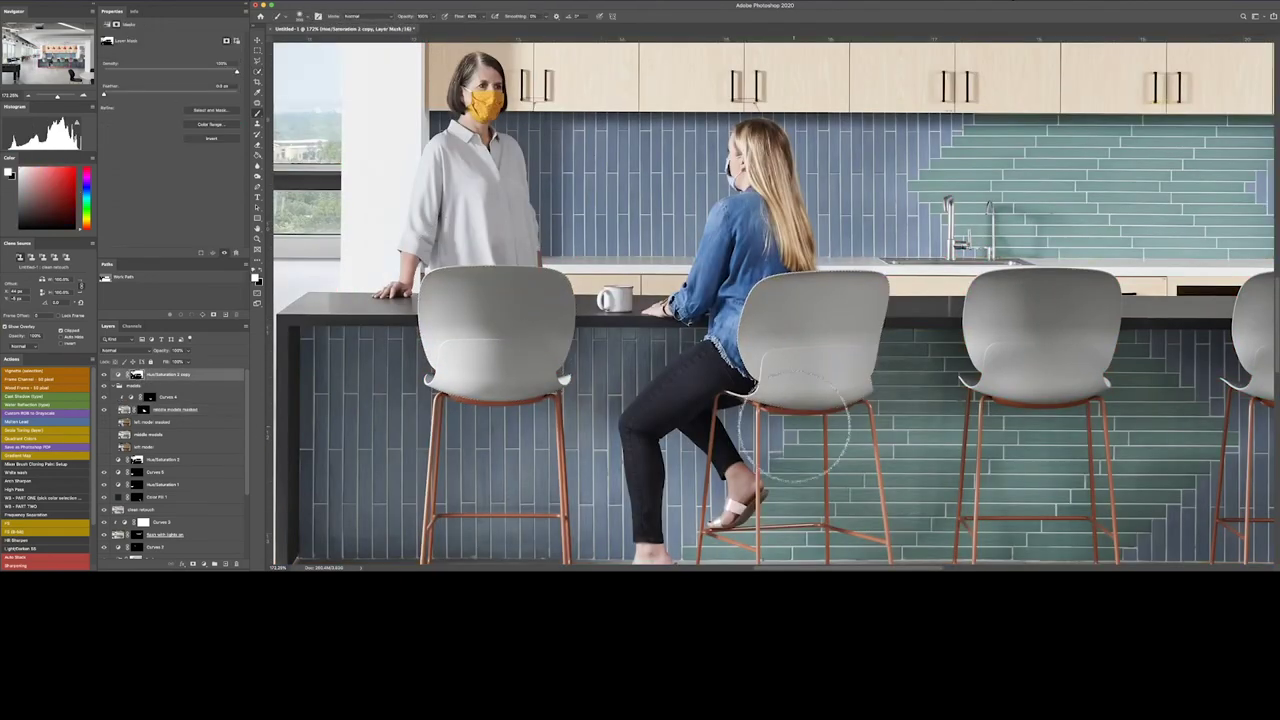
key("ctrl+0")
key("z")
left_click(740, 320)
- Fit the office image on screen and add a Curves adjustment layer, viewing its channel options
key("ctrl+0")
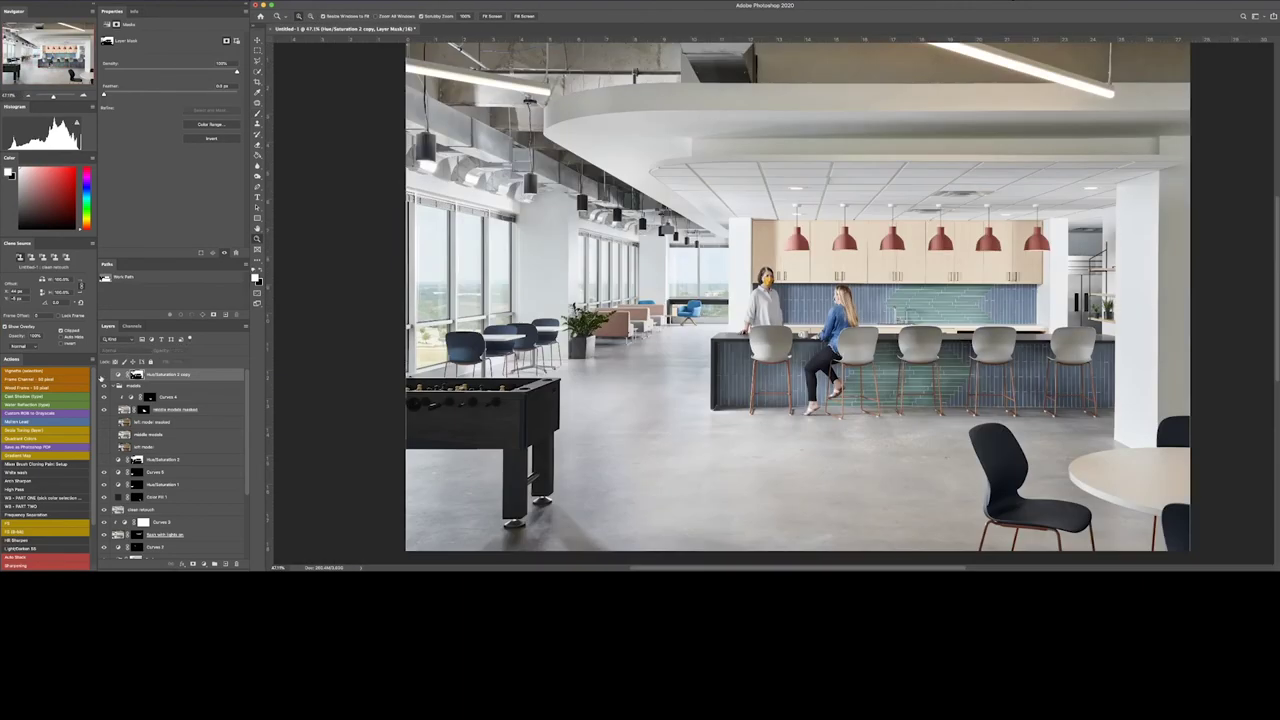
left_click(193, 564)
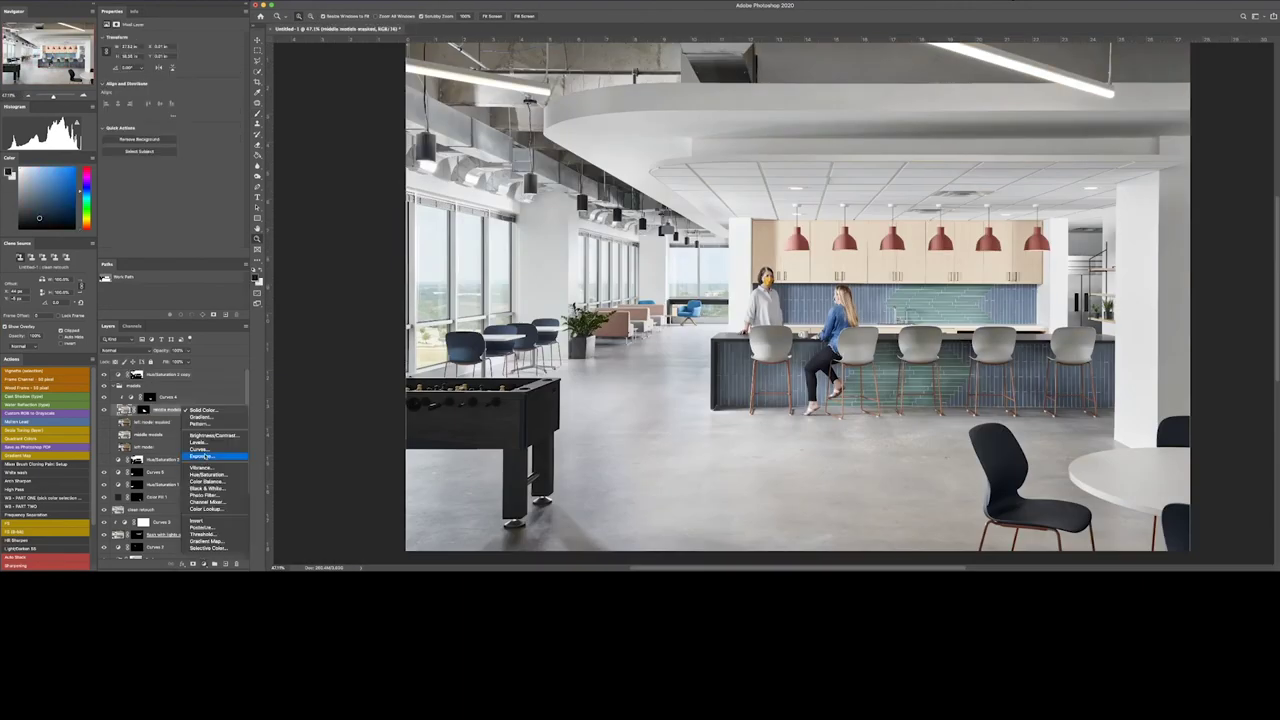
left_click(205, 448)
left_click(147, 44)
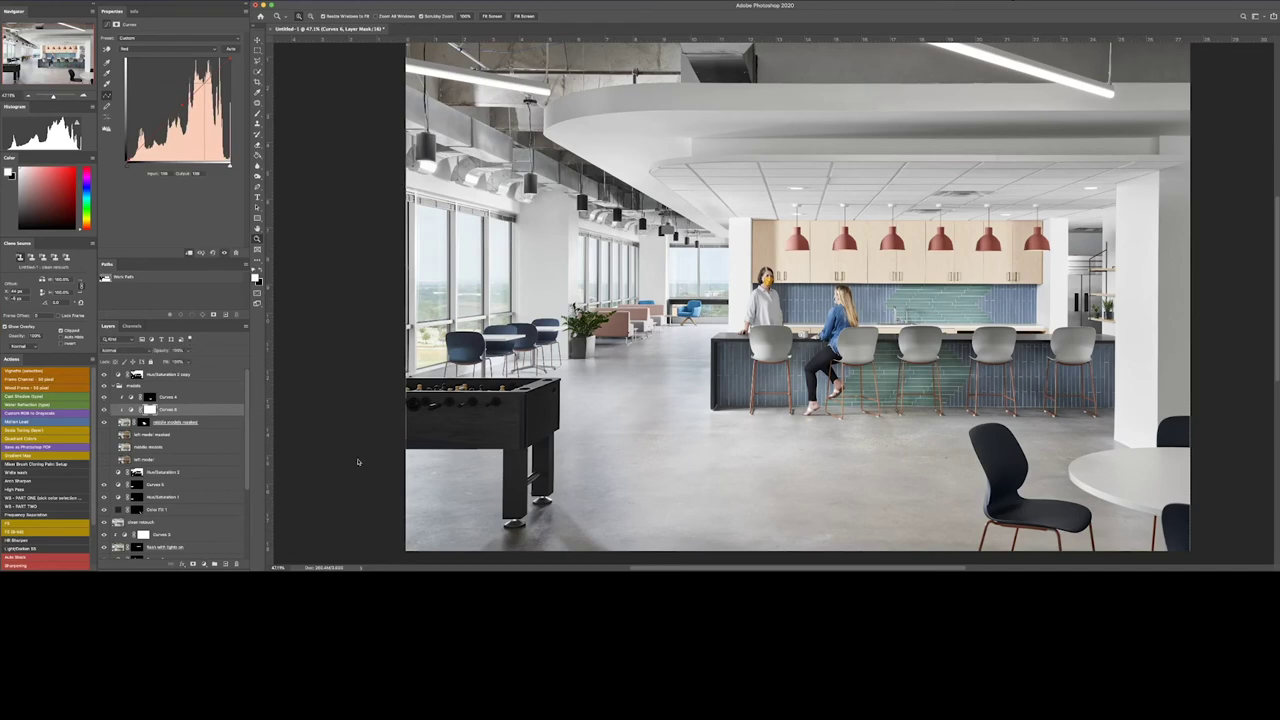
- At 100% zoom, brush the mask to reveal the seated woman and rename the layer 'left model'
key("ctrl+1")
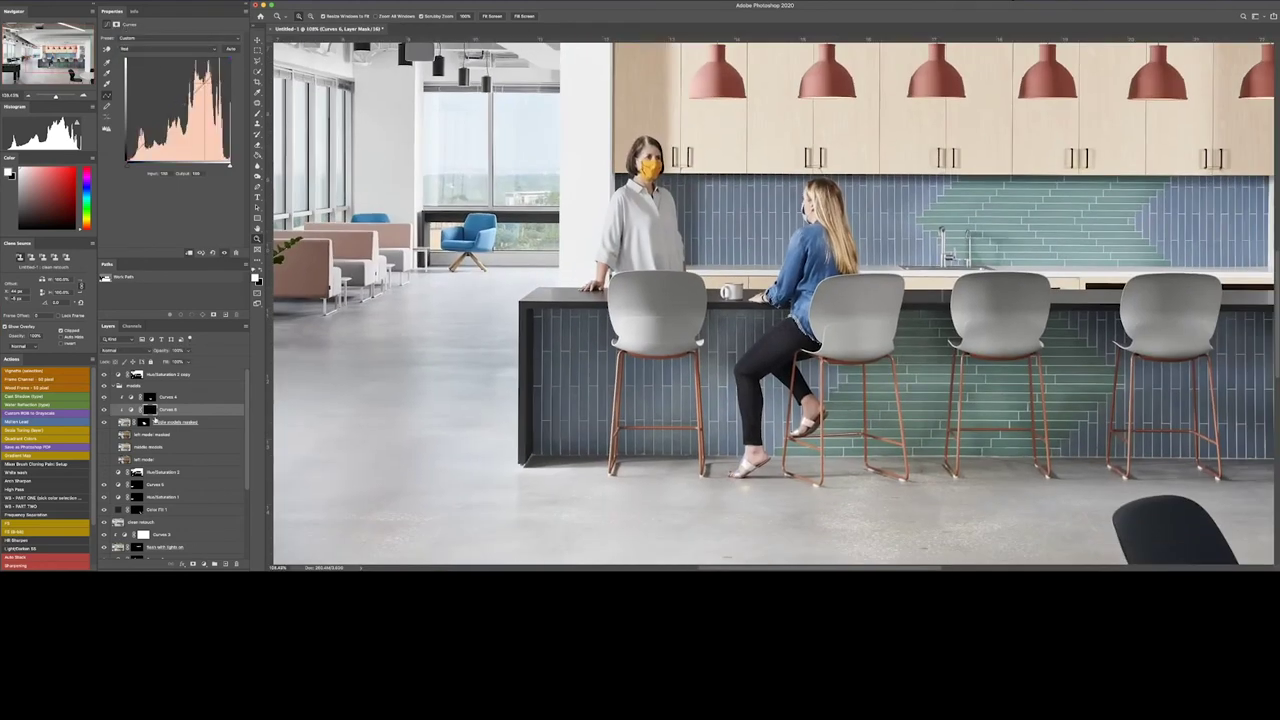
key("b")
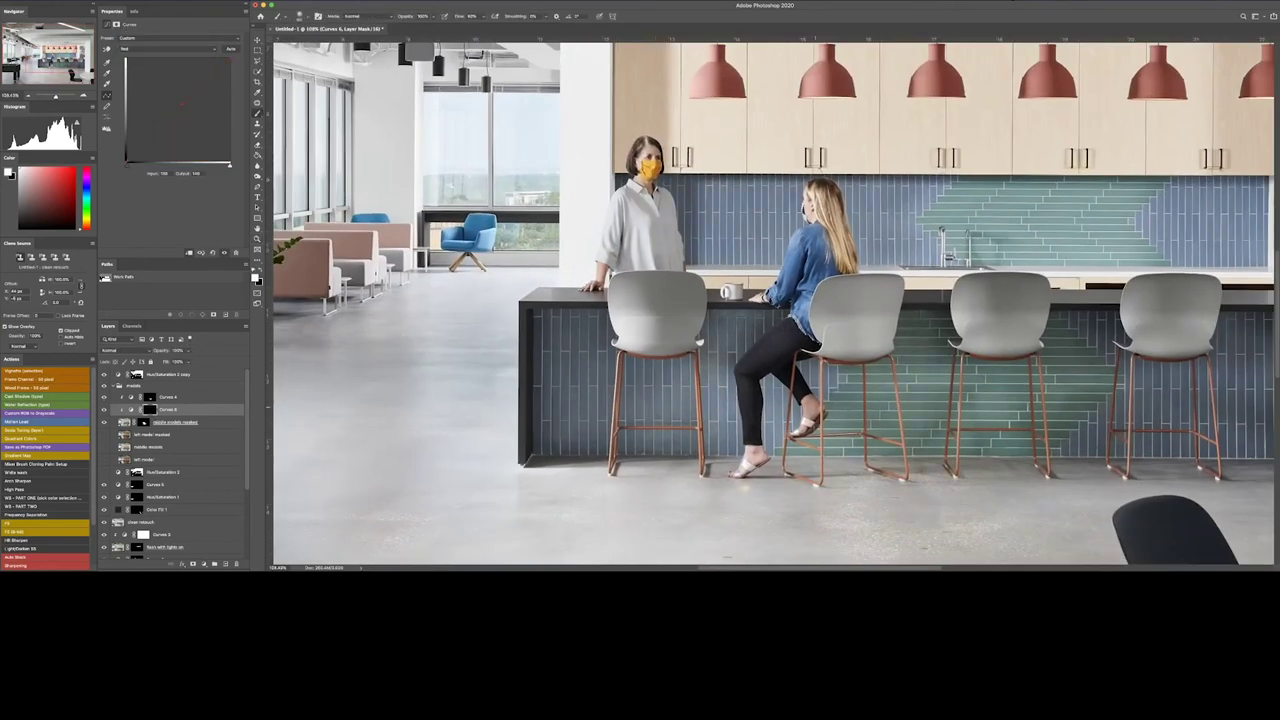
scroll(538, 230, "left", 10)
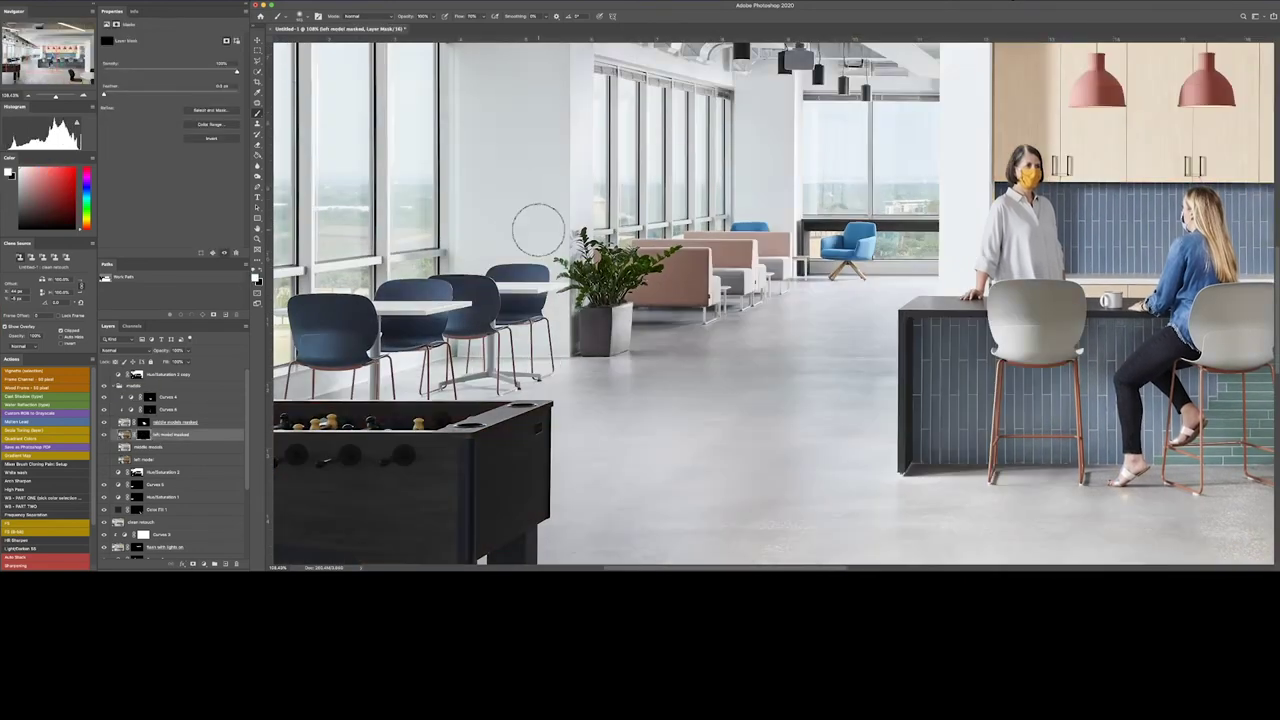
left_click_drag(538, 230, 558, 325)
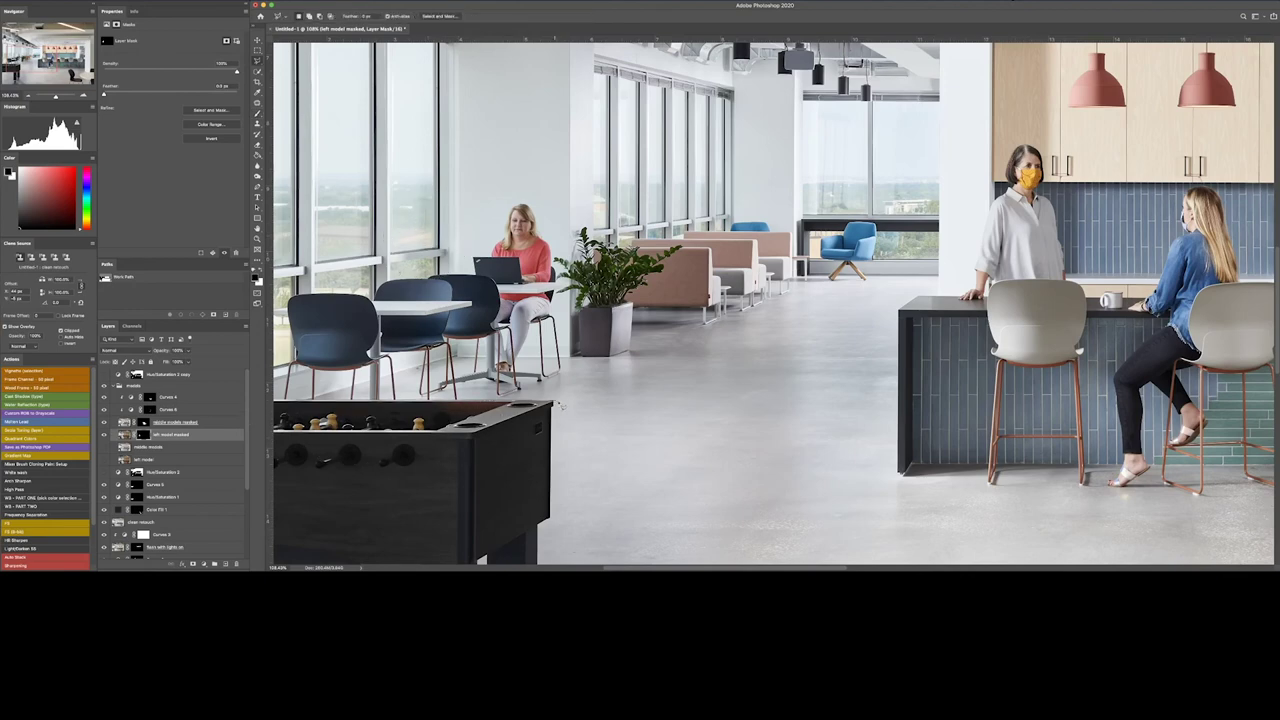
scroll(323, 471, "left", 2)
key("ctrl+d")
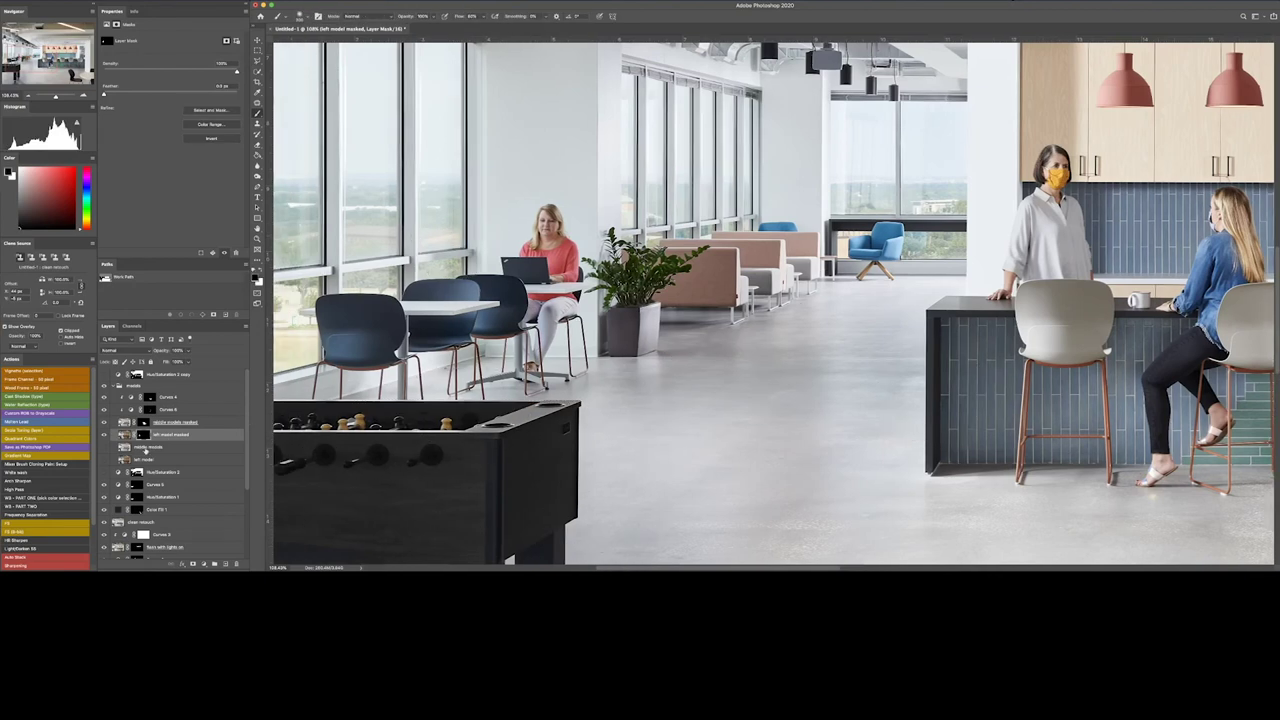
double_click(165, 435)
key("BackSpace")
key("BackSpace")
key("BackSpace")
key("Return")
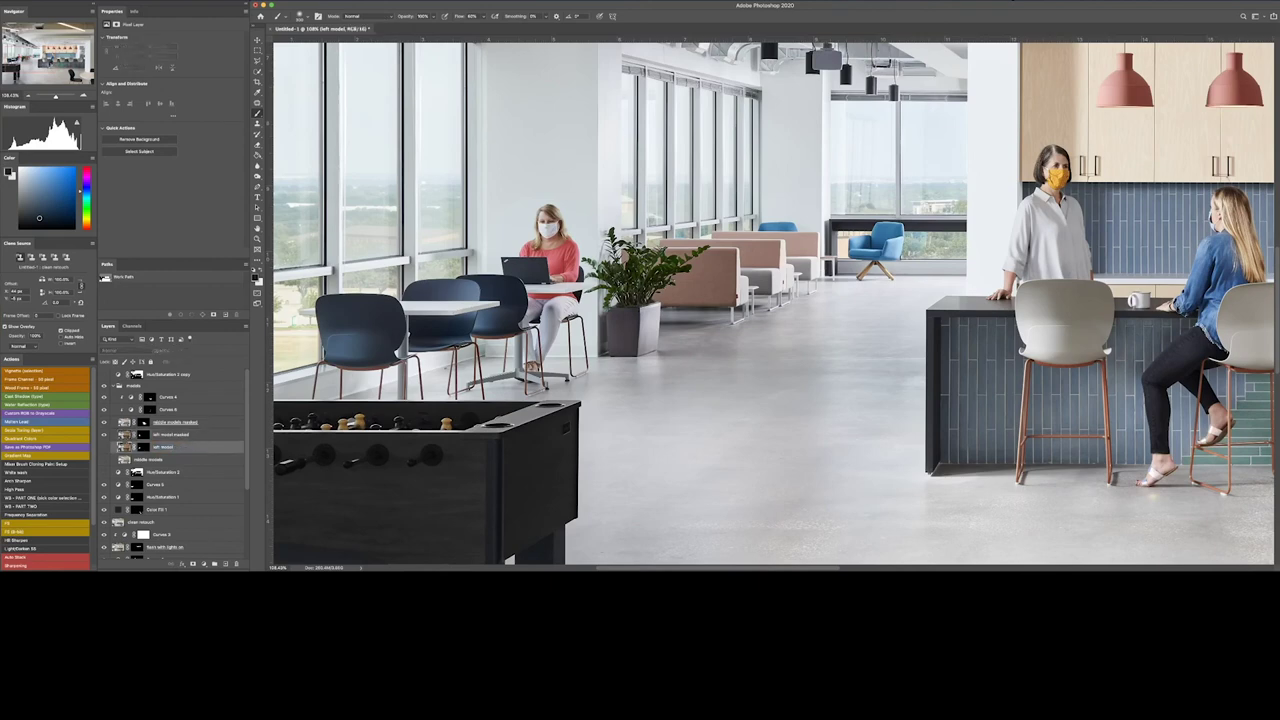
- Select the Hue/Saturation 2 copy and left model layers, then fit the image on screen
left_click(125, 374)
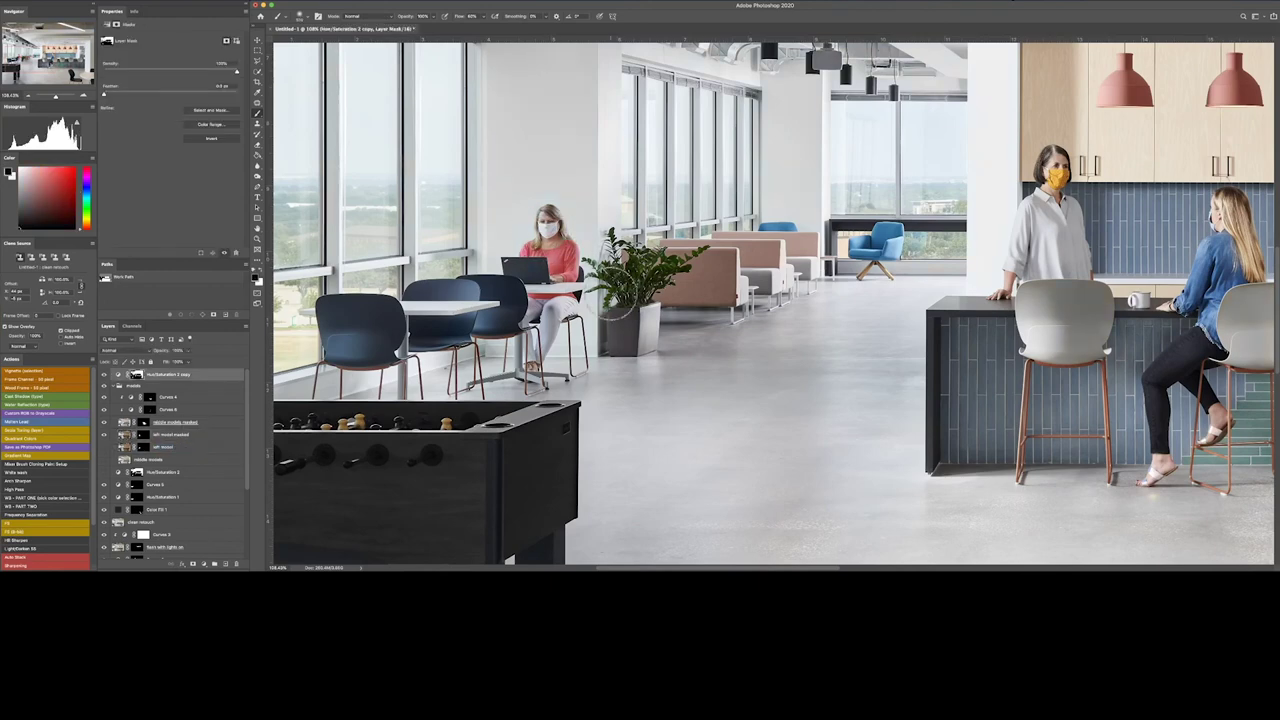
left_click(513, 265, "ctrl")
key("w")
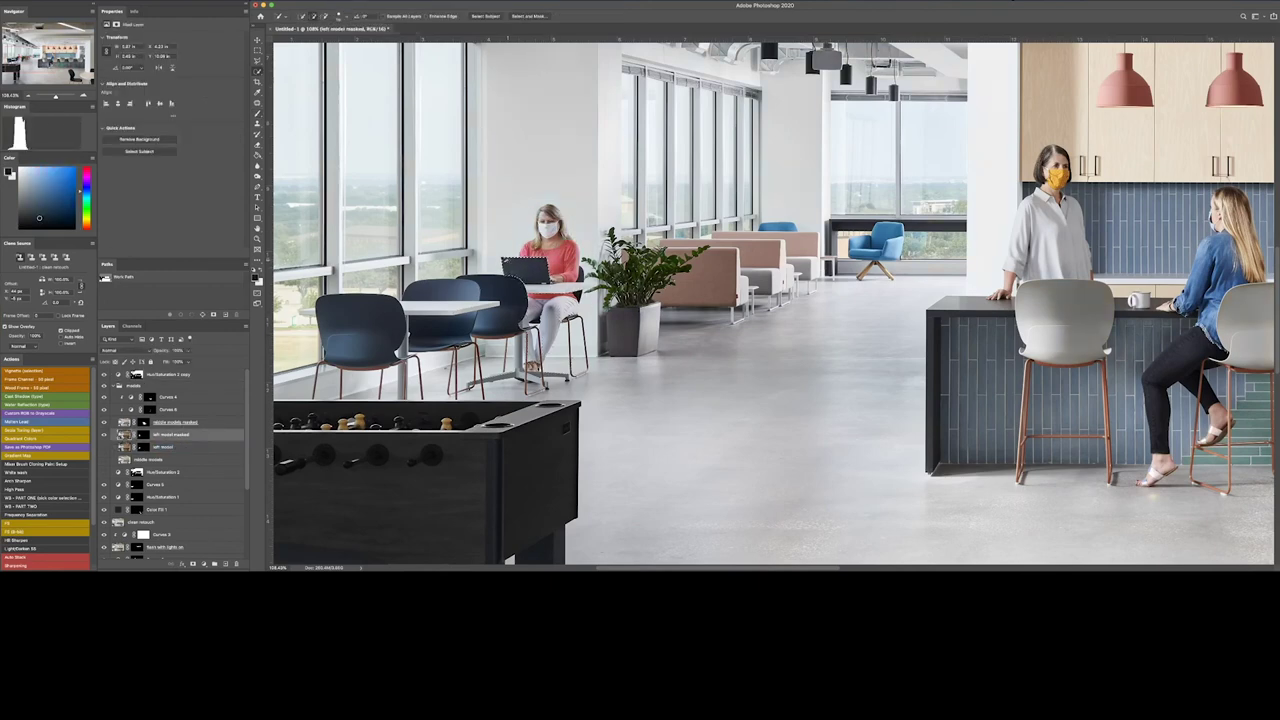
key("b")
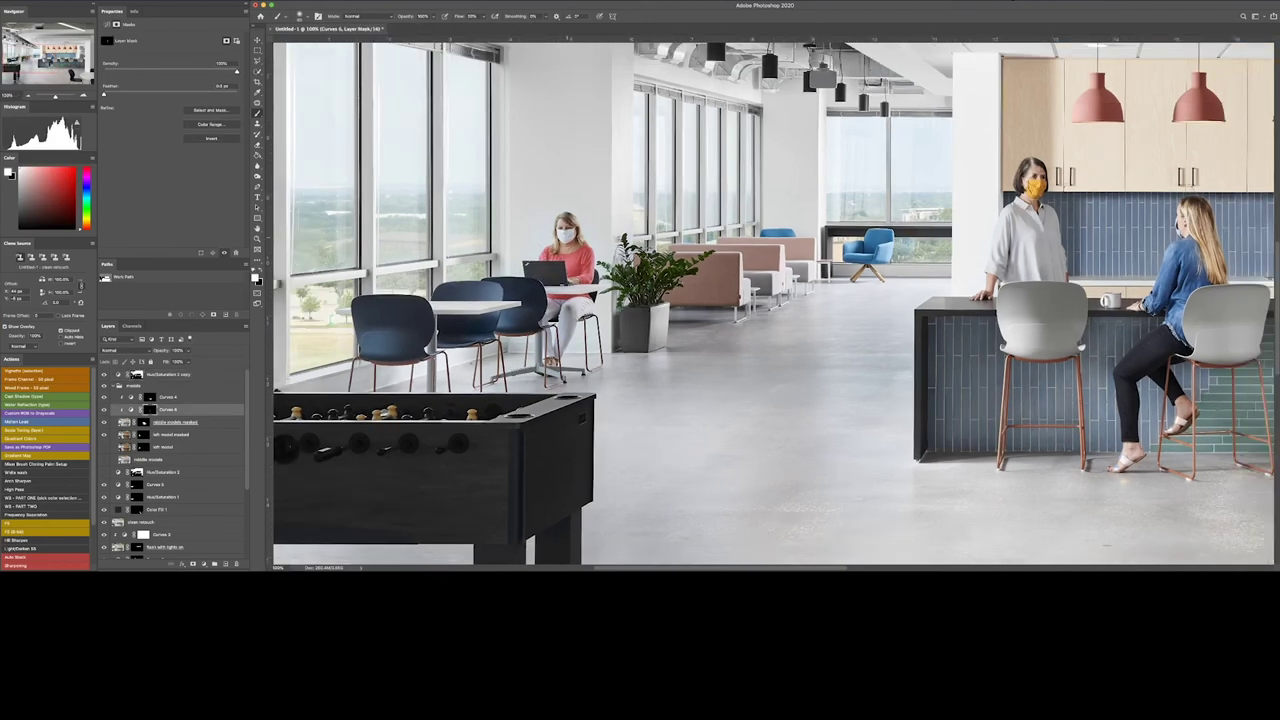
key("ctrl+0")
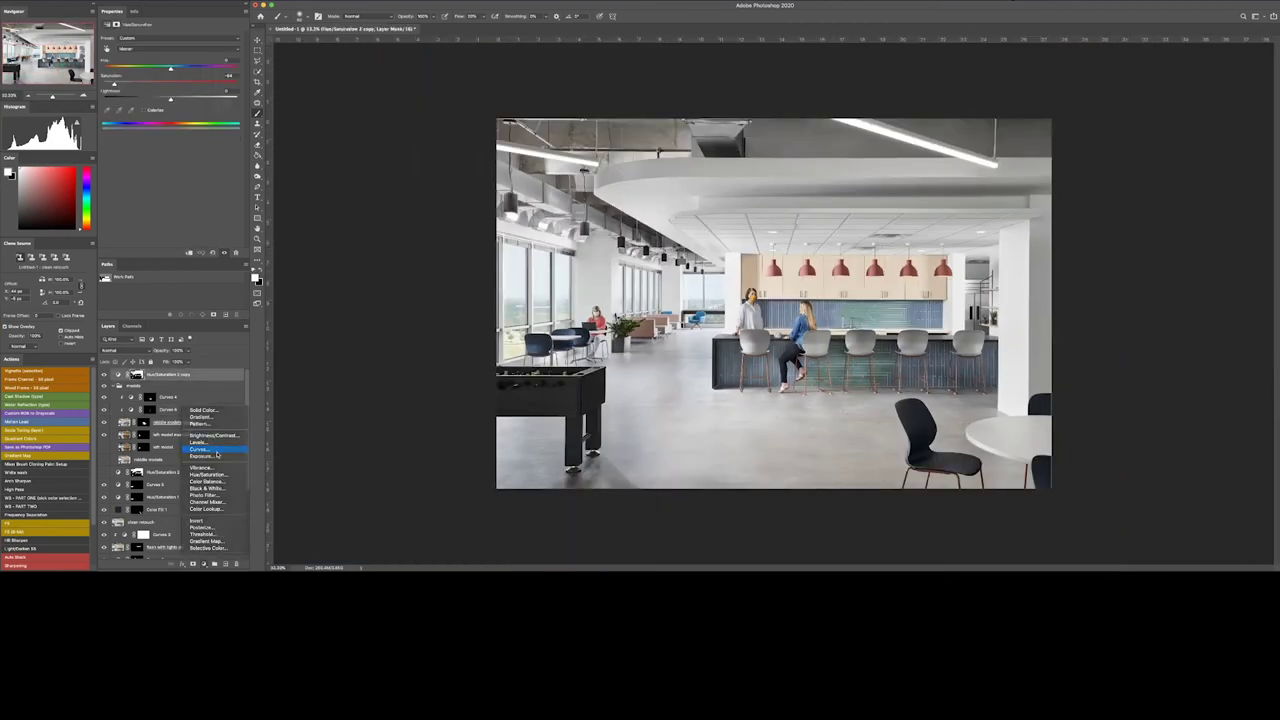
- Add Curves 7 with lowered midtones and a Blue channel tweak, then stamp visible layers into one
left_click(146, 143)
left_click(185, 104)
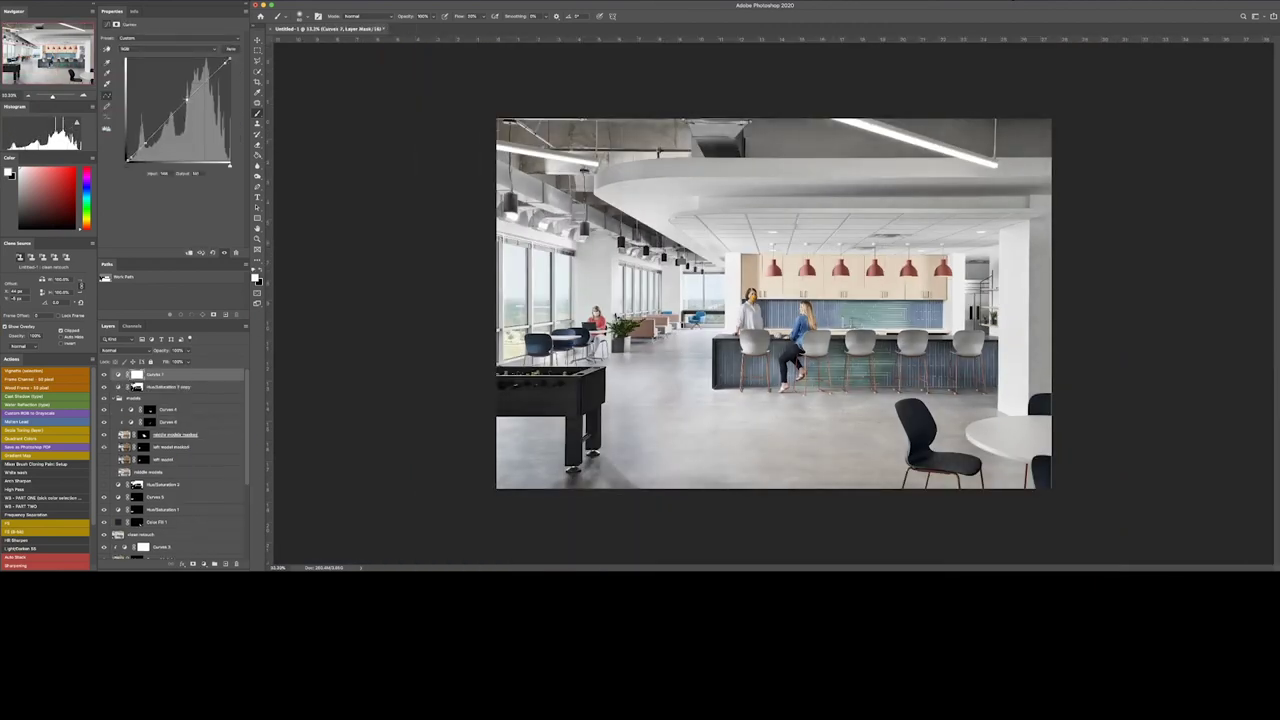
key("alt+5")
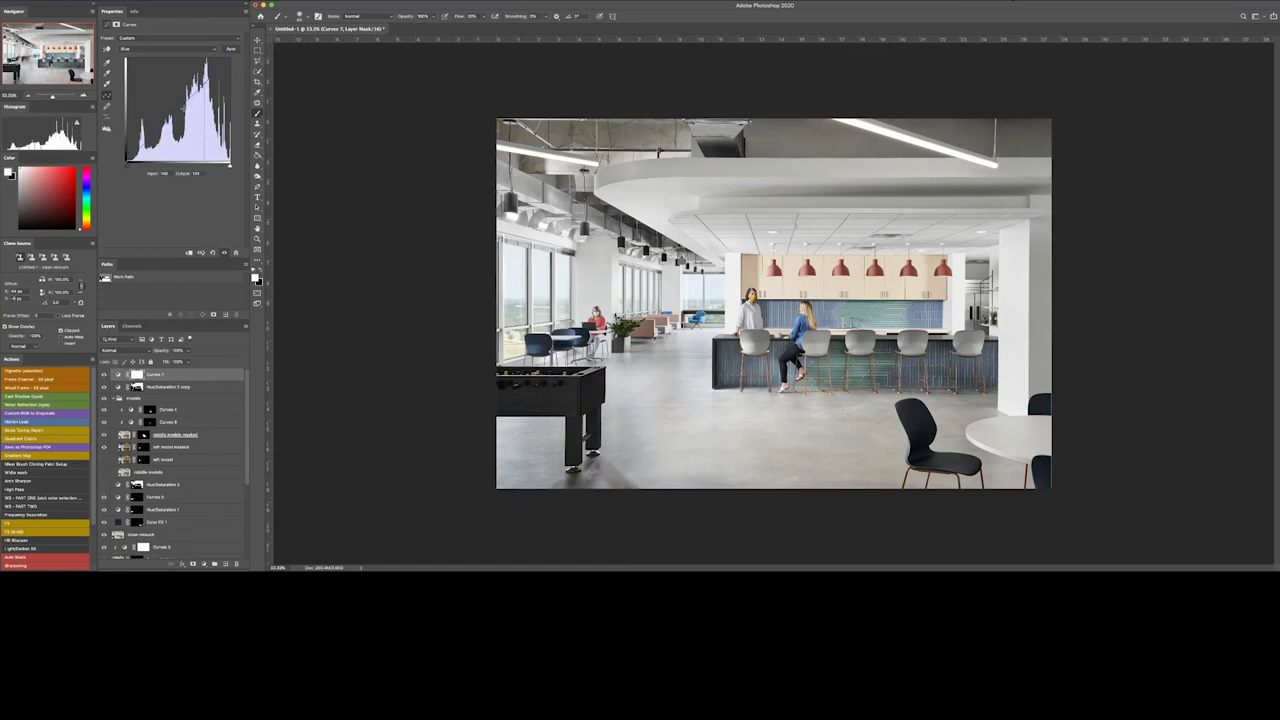
key("alt+2")
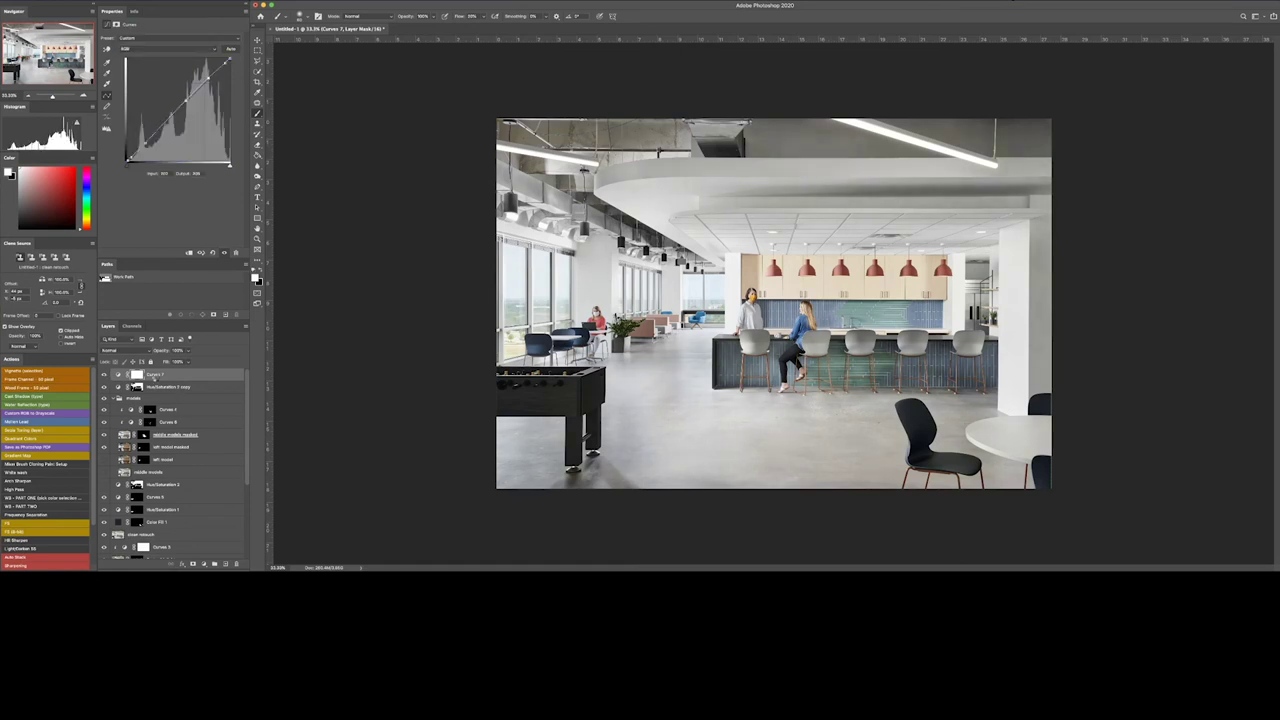
key("ctrl+shift+alt+e")
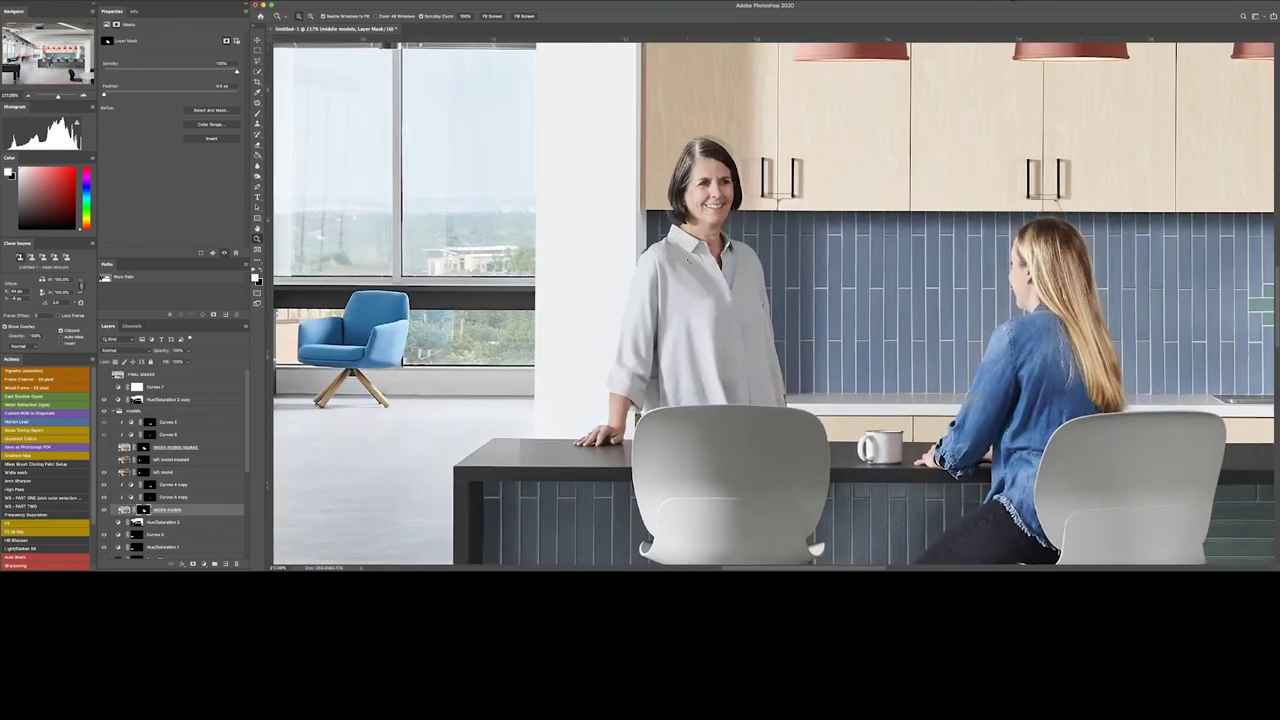
- Trace the standing woman with the Pen, load it as a selection, and paint the mask
key("p")
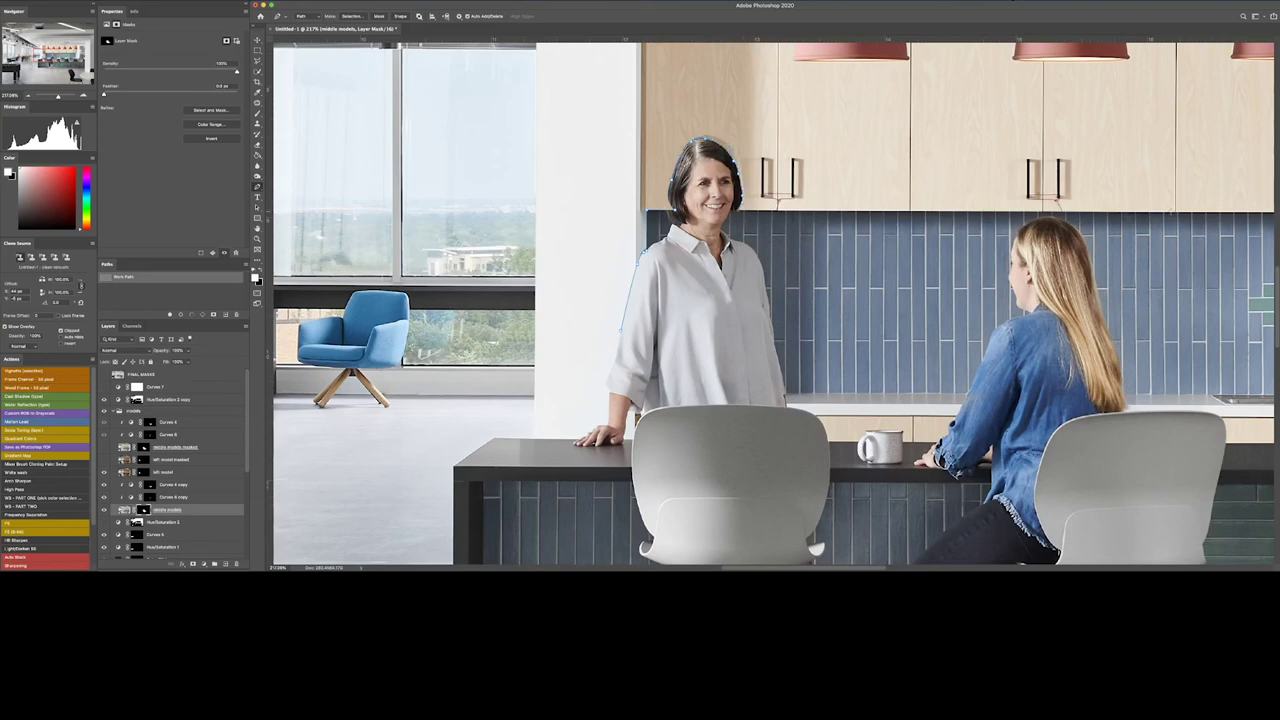
key("ctrl+Return")
key("backslash")
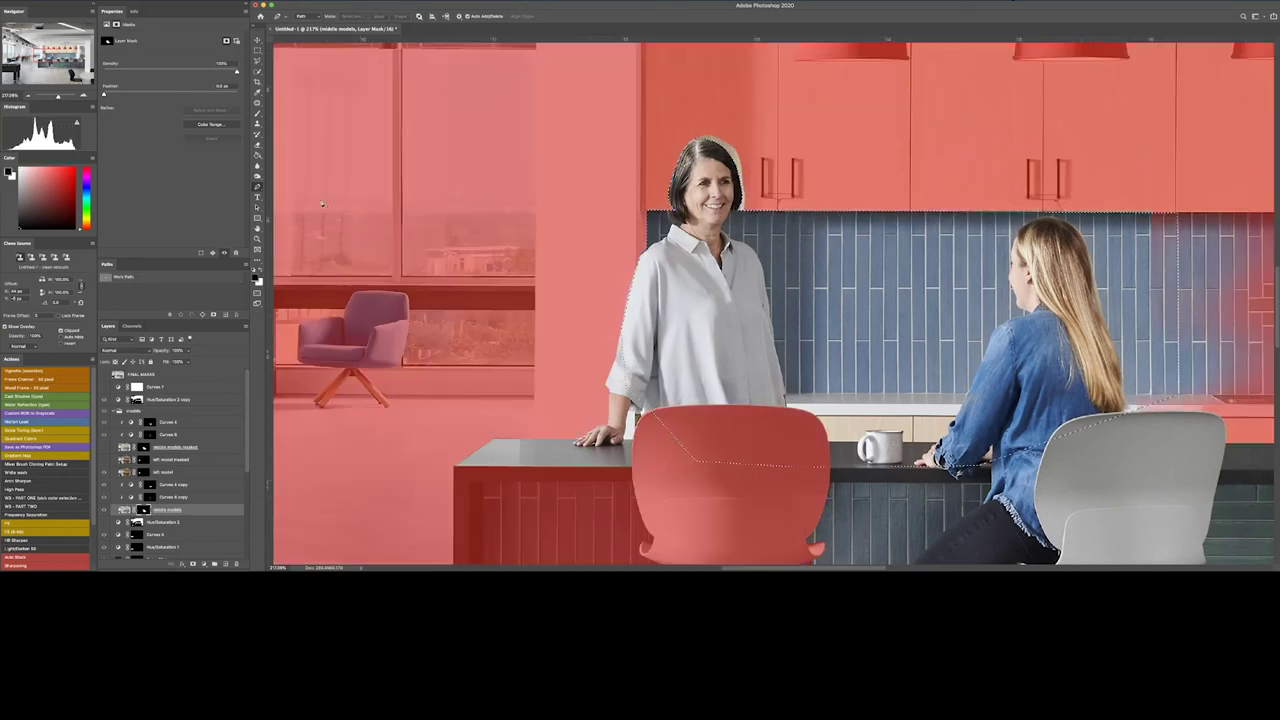
key("b")
key("backslash")
key("ctrl+d")
- Adjust the path, reload it as a selection, and repaint the mask edge around the front stool
key("p")
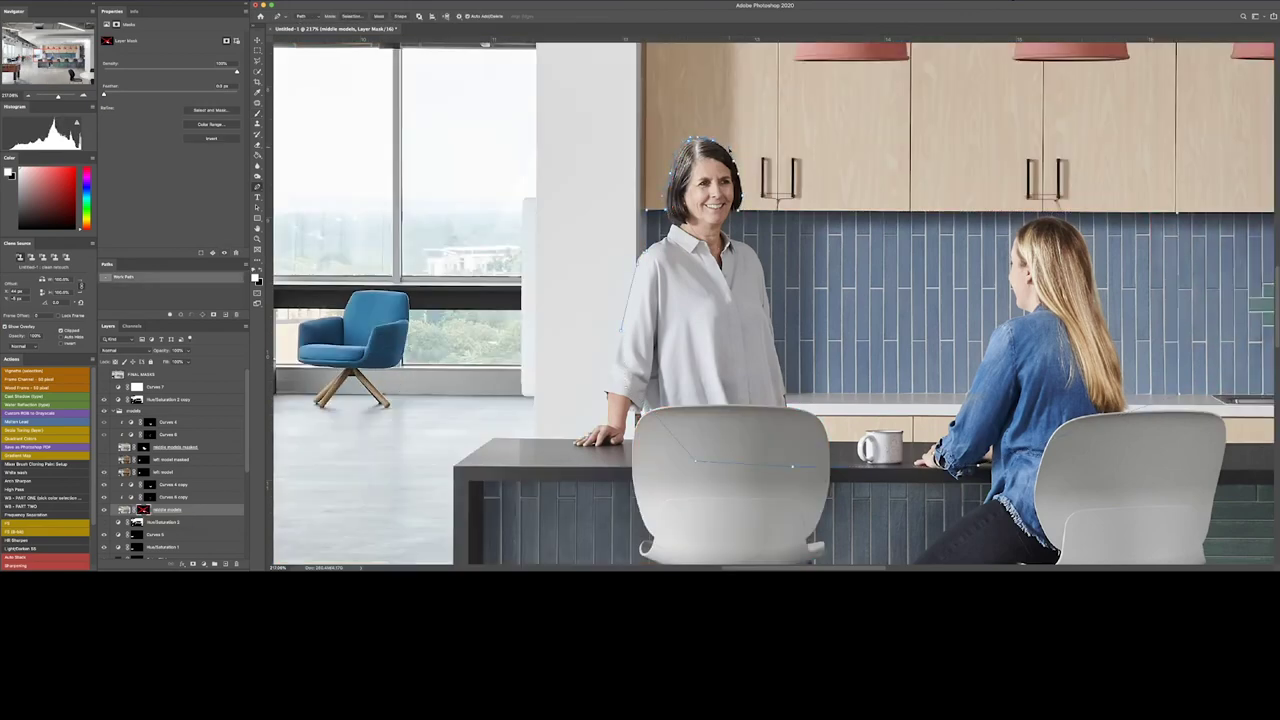
key("ctrl+Return")
key("b")
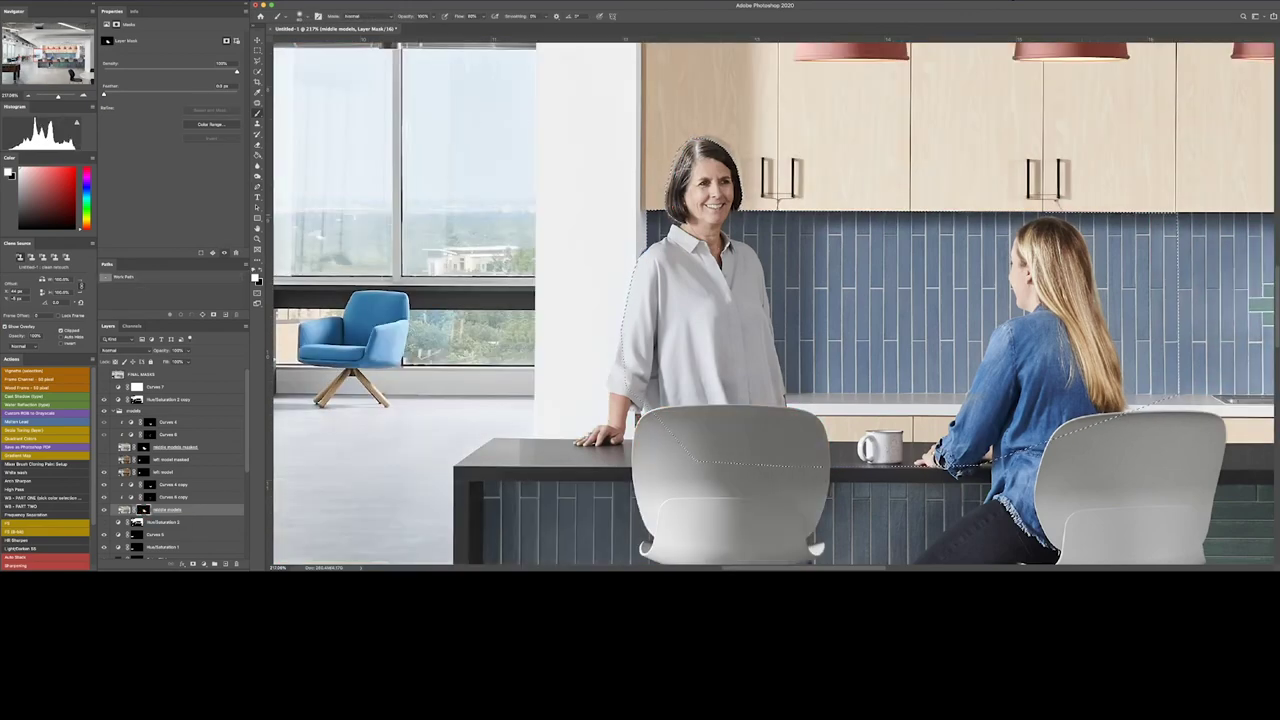
key("ctrl+d")
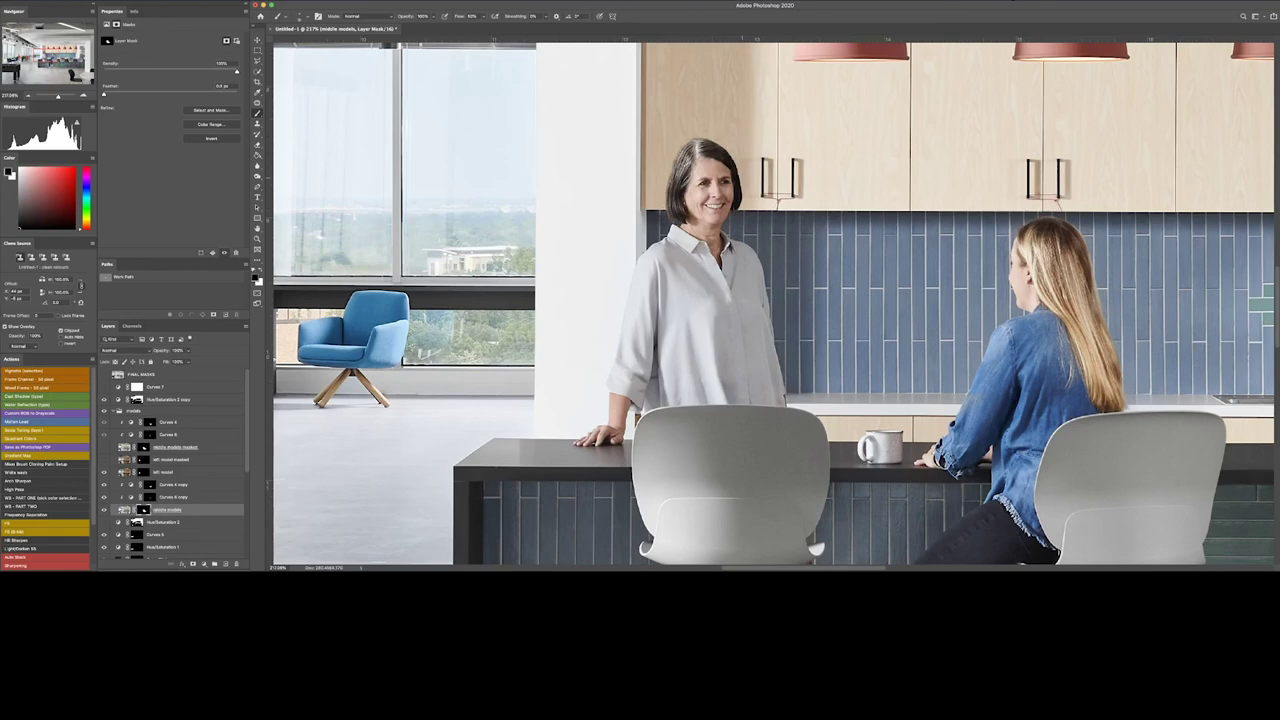
key("ctrl+0")
left_click(186, 481)
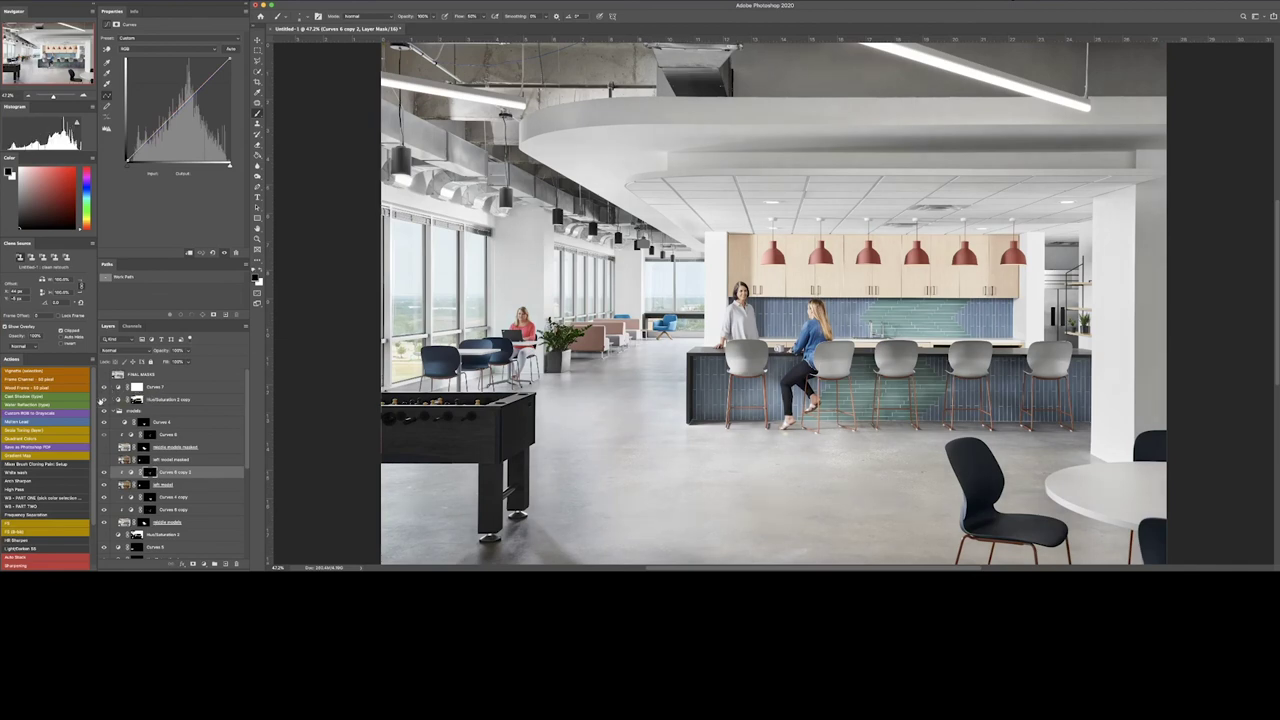
- Stamp all visible layers above Curves 7 into a new merged Final layer
left_click(150, 387)
key("ctrl+alt+shift+e")
scroll(797, 291, "up", 10)
- Clone out the stray red and yellow lines beneath and between the cabinet handles
key("s")
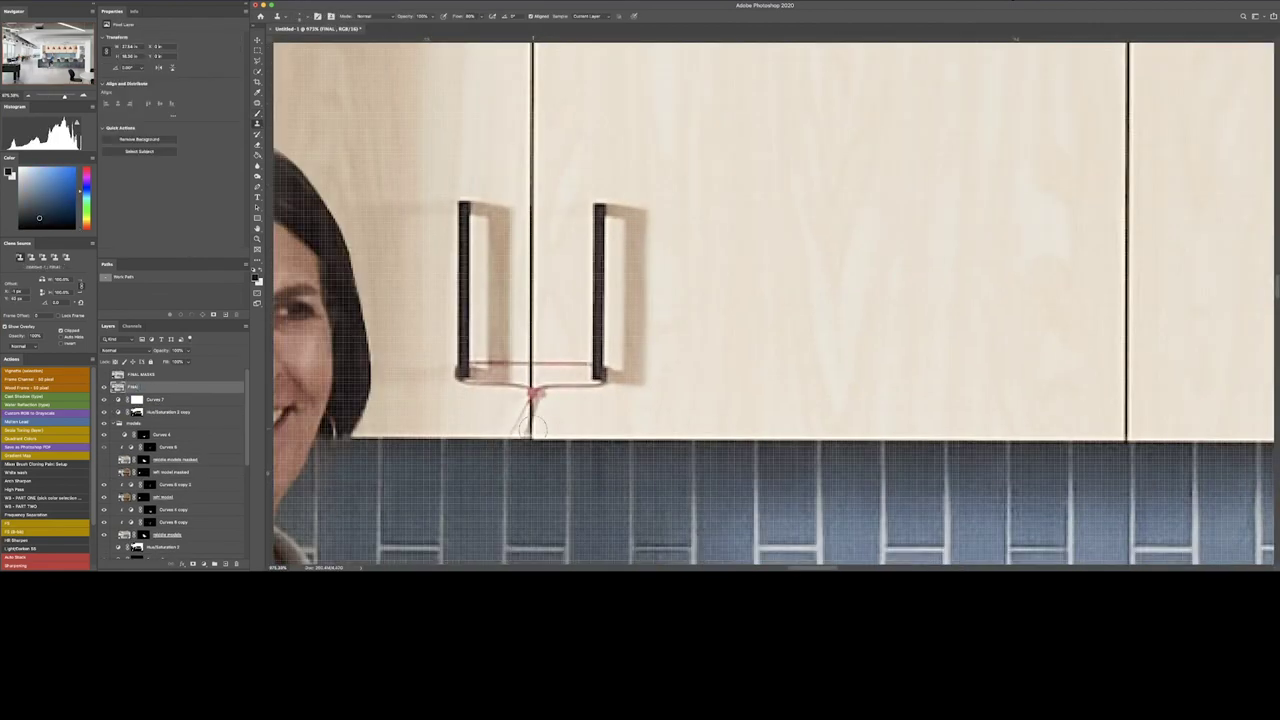
left_click_drag(487, 360, 506, 391)
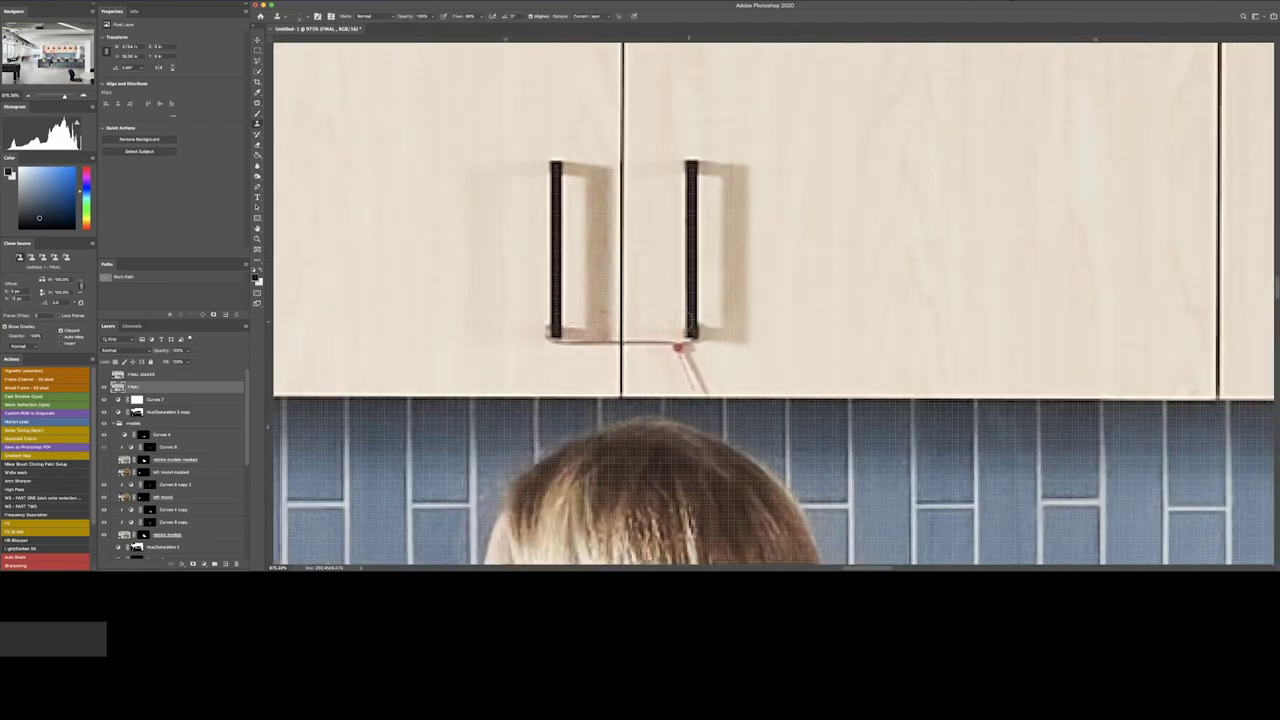
left_click_drag(696, 389, 669, 352)
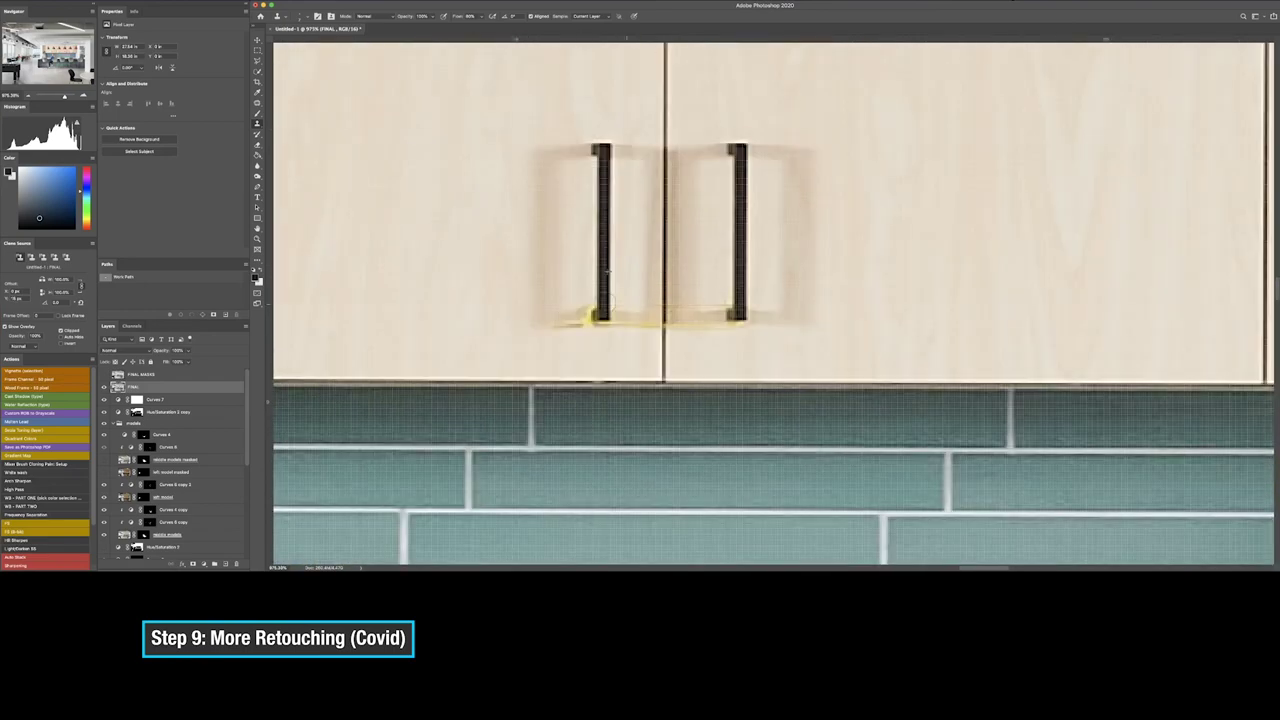
left_click_drag(612, 318, 742, 318)
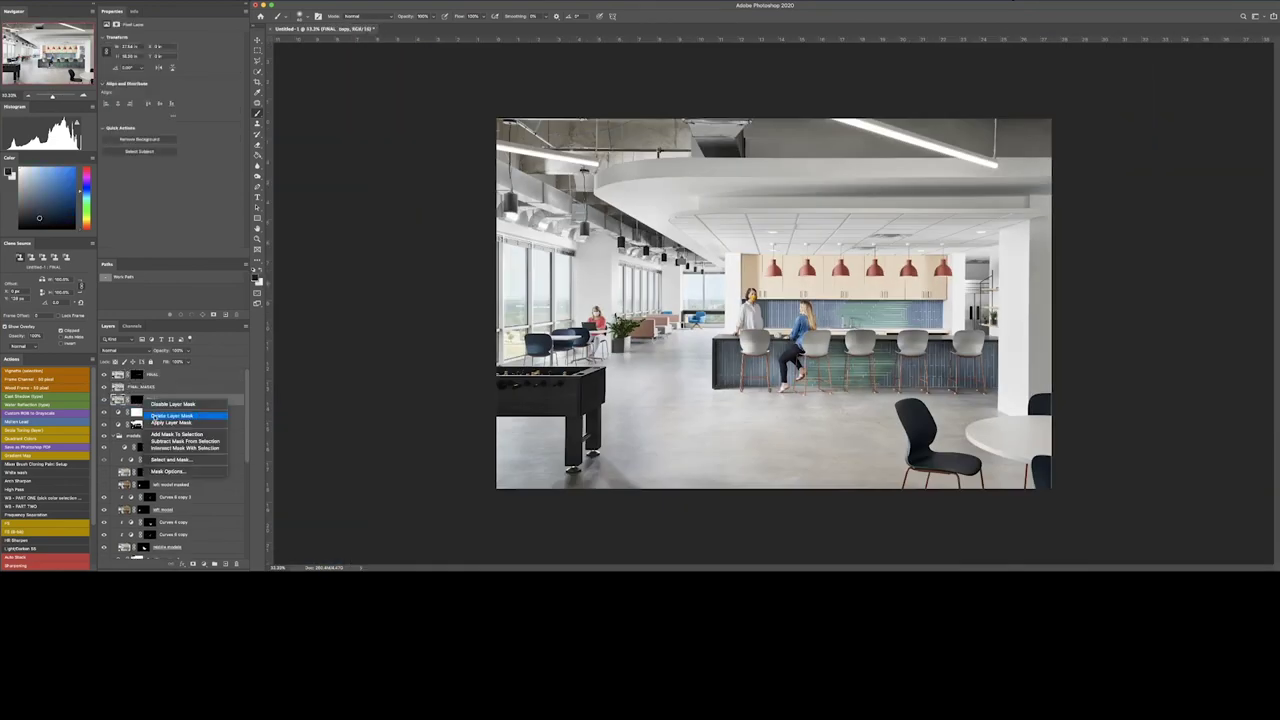
- Confirm the Final layer name, delete the unneeded layer mask, and select the Final layer
key("Return")
left_click(169, 436)
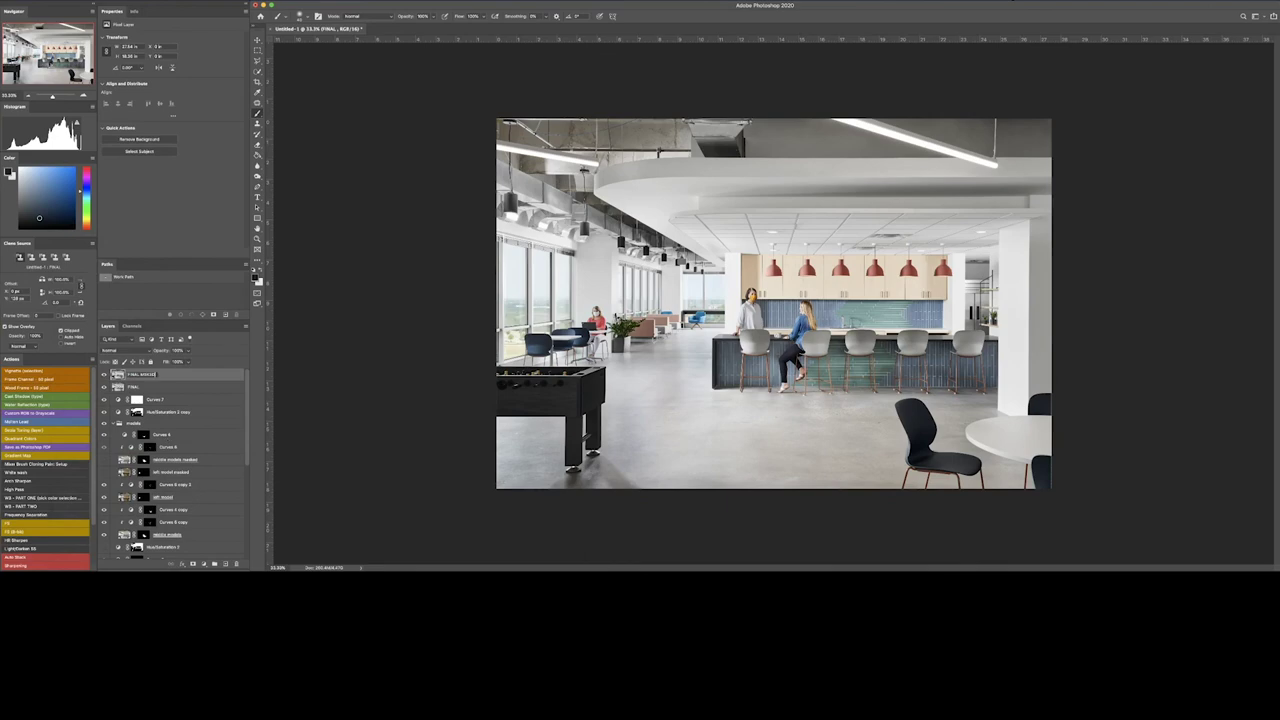
left_click(140, 386)
- Apply Camera Raw Guided Upright guides along the ceiling, bar counter and window column
left_click(445, 2)
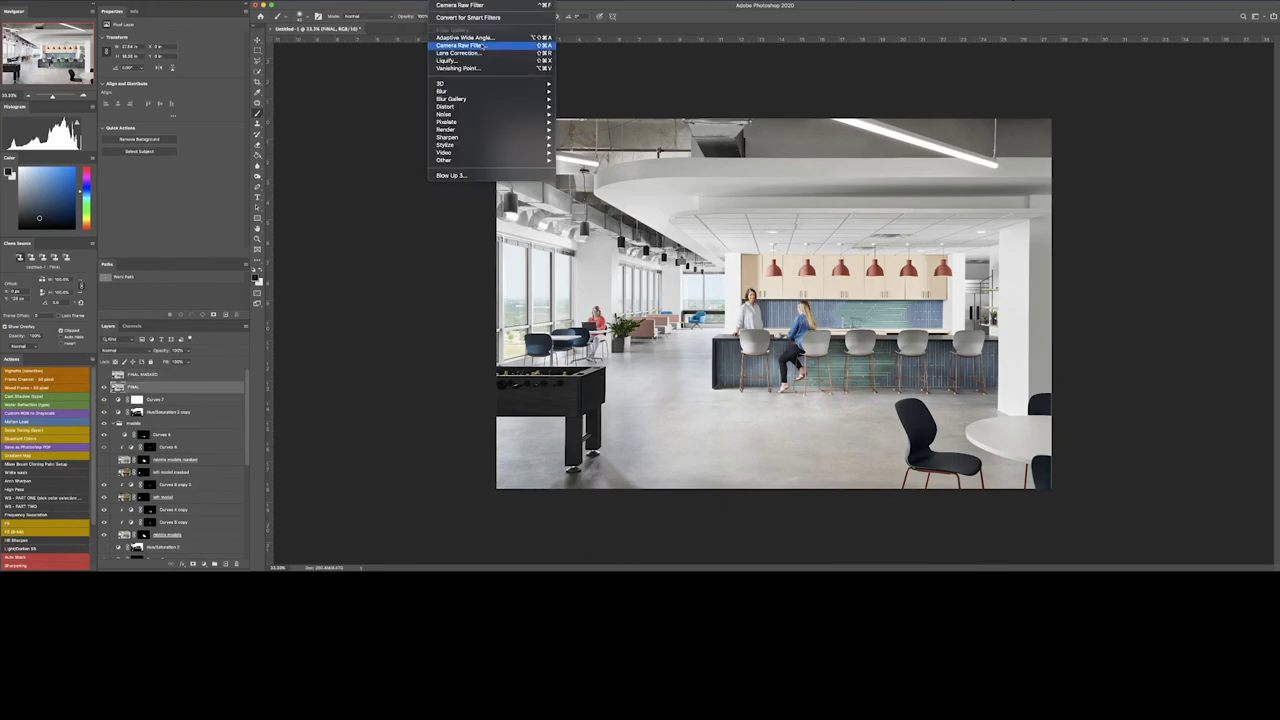
left_click(484, 46)
left_click_drag(610, 132, 1045, 132)
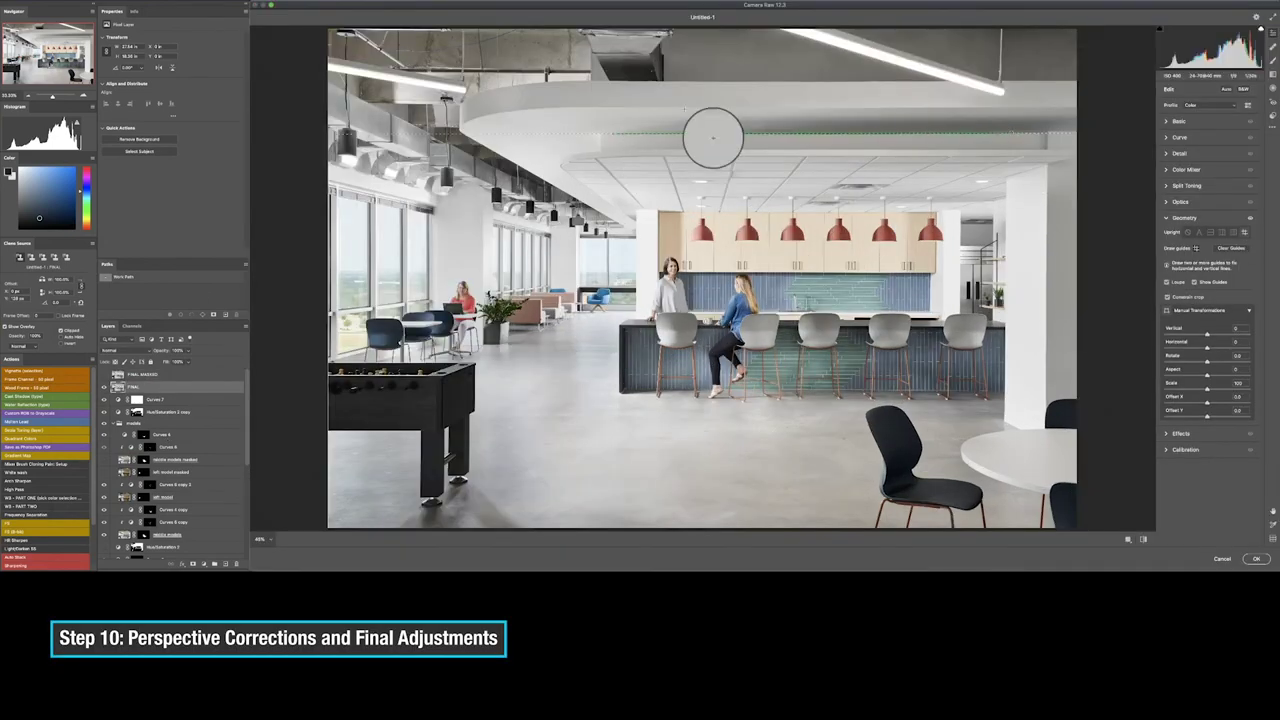
left_click_drag(625, 328, 1000, 328)
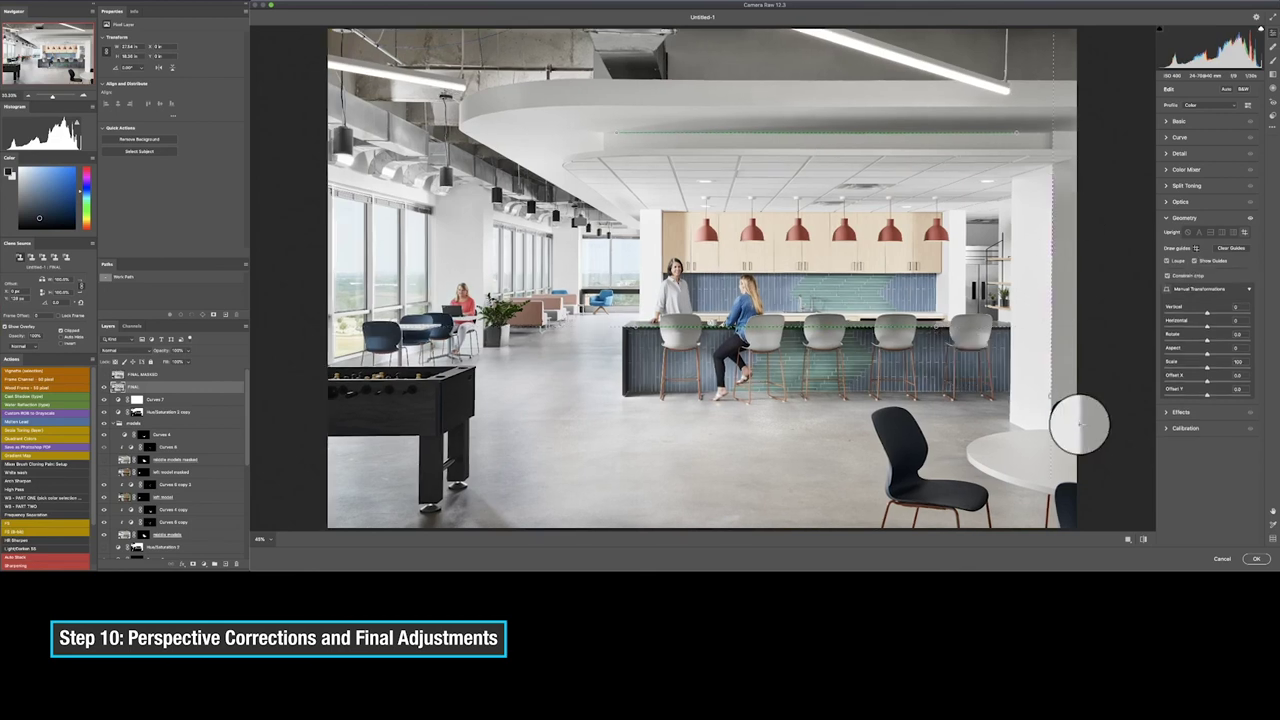
left_click_drag(509, 223, 509, 366)
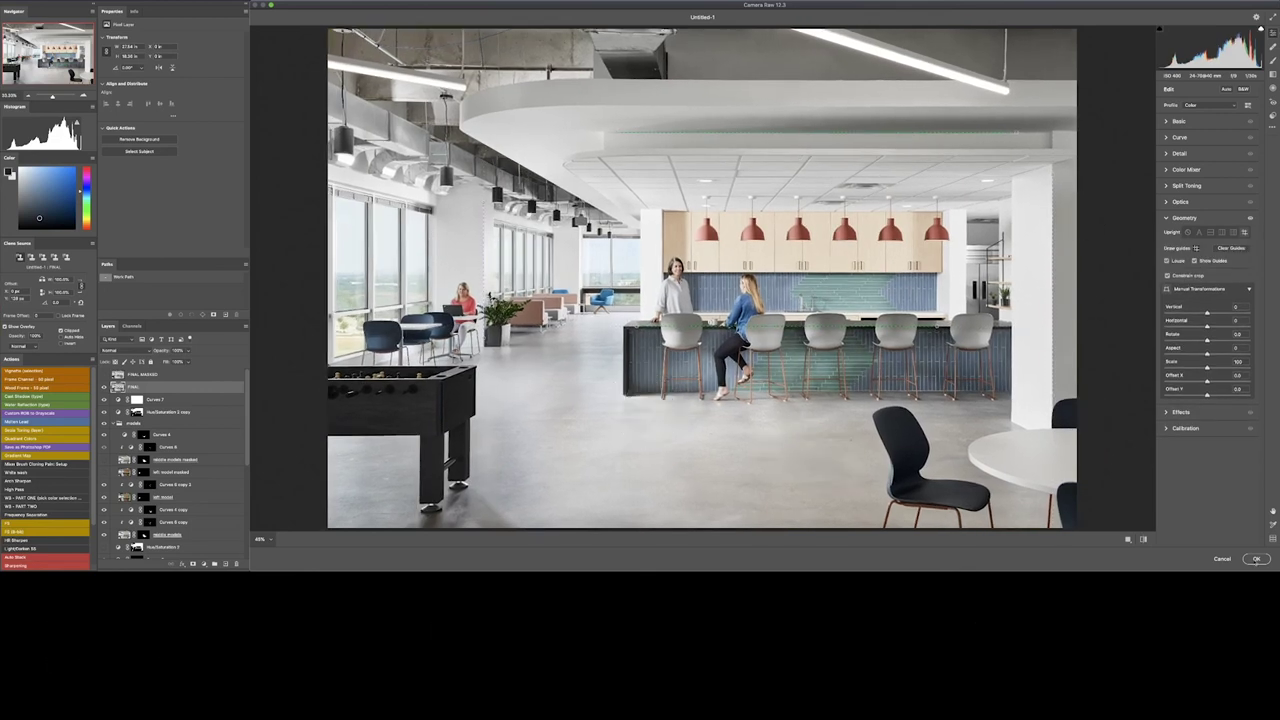
left_click(1256, 559)
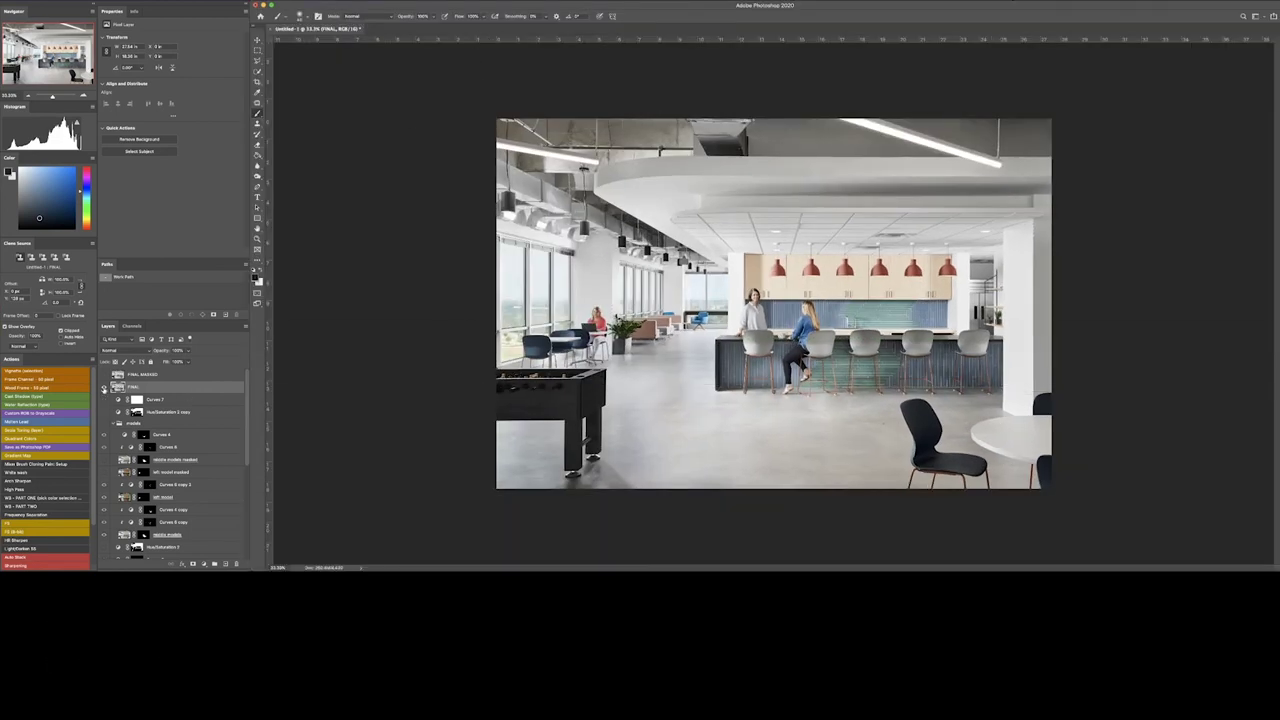
left_click(326, 87)
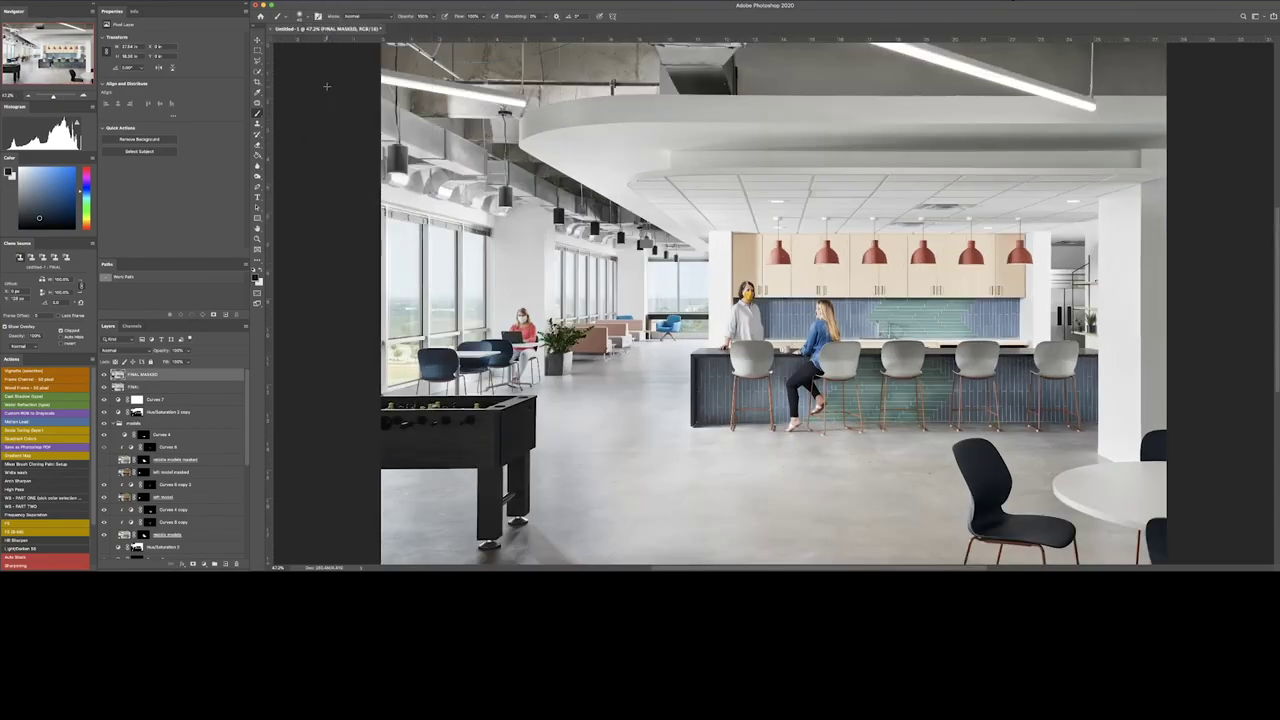
- Bring up Save As for the finished composite with Ctrl+Shift+S
key("ctrl+shift+s")
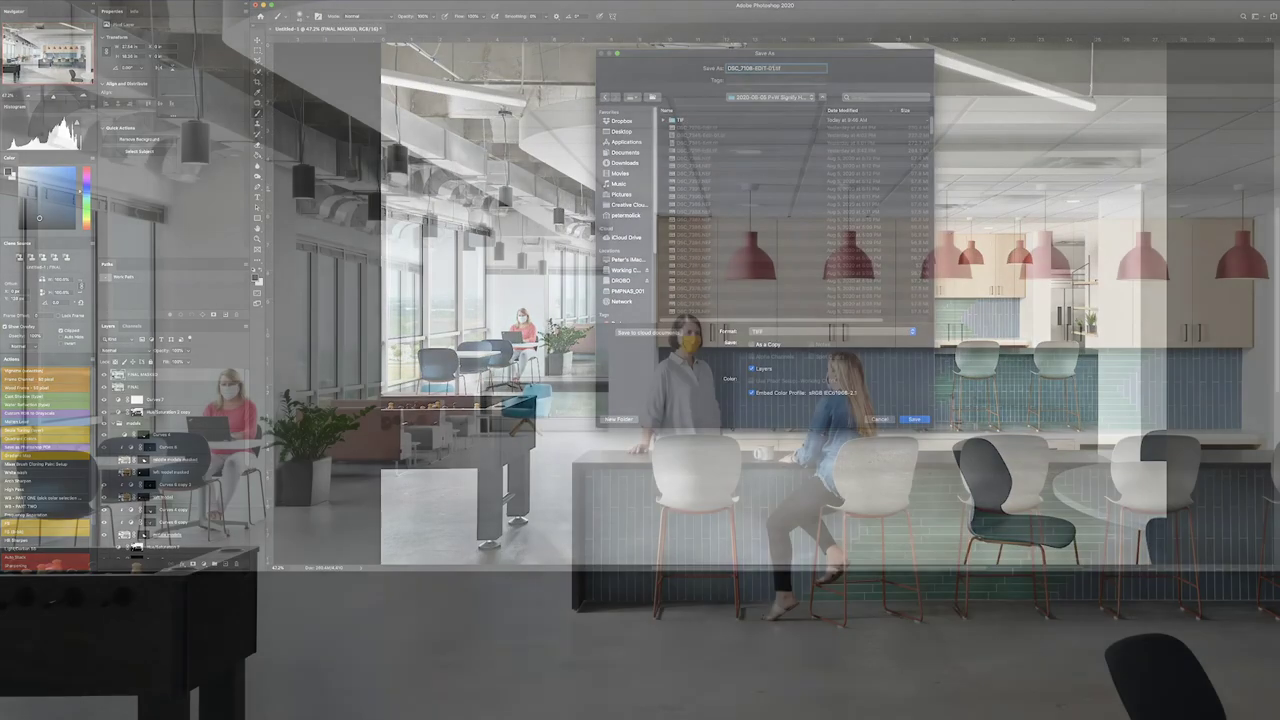